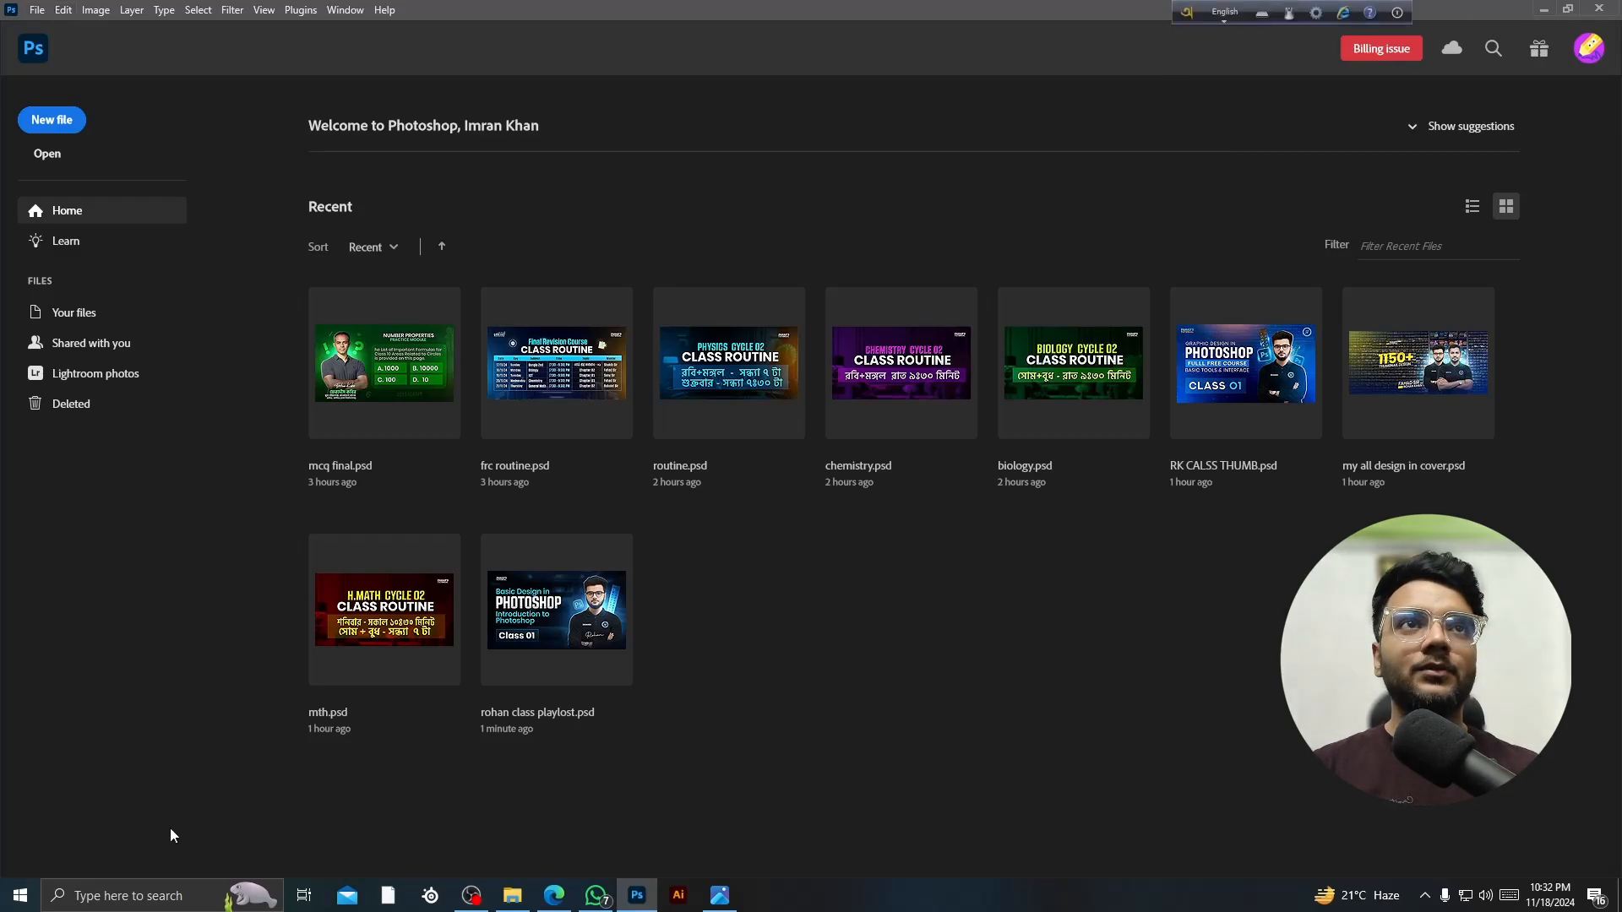
- Glance at the Start menu and the finished class thumbnail, then return to Photoshop's Home screen
{"action": "left_click", "coordinate": [20, 896]}
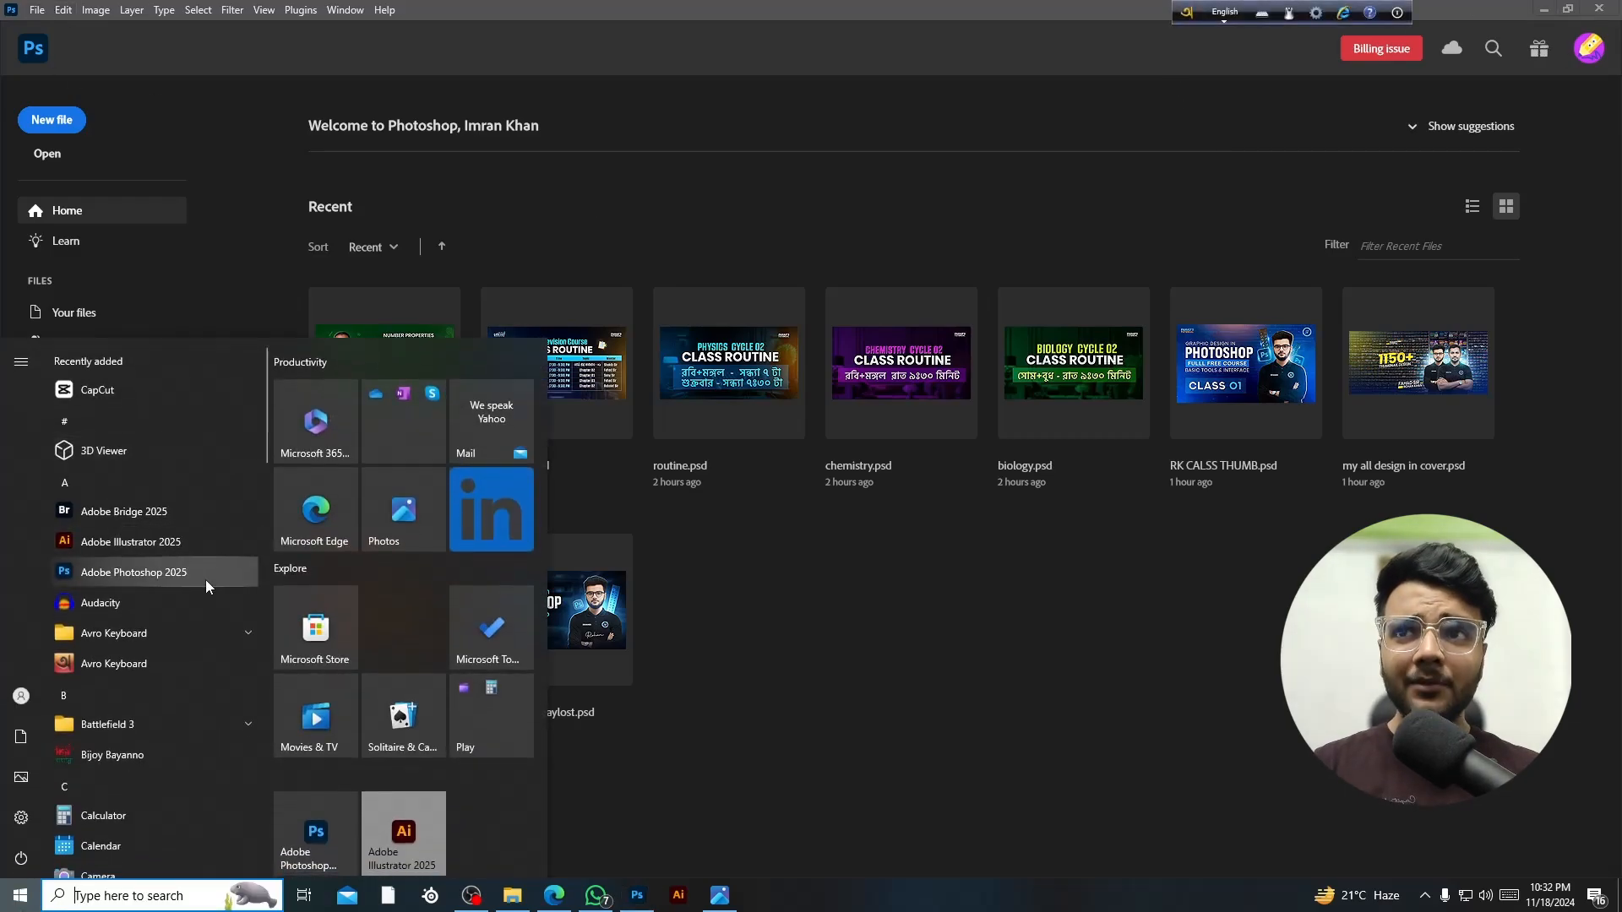
{"action": "left_click", "coordinate": [784, 649]}
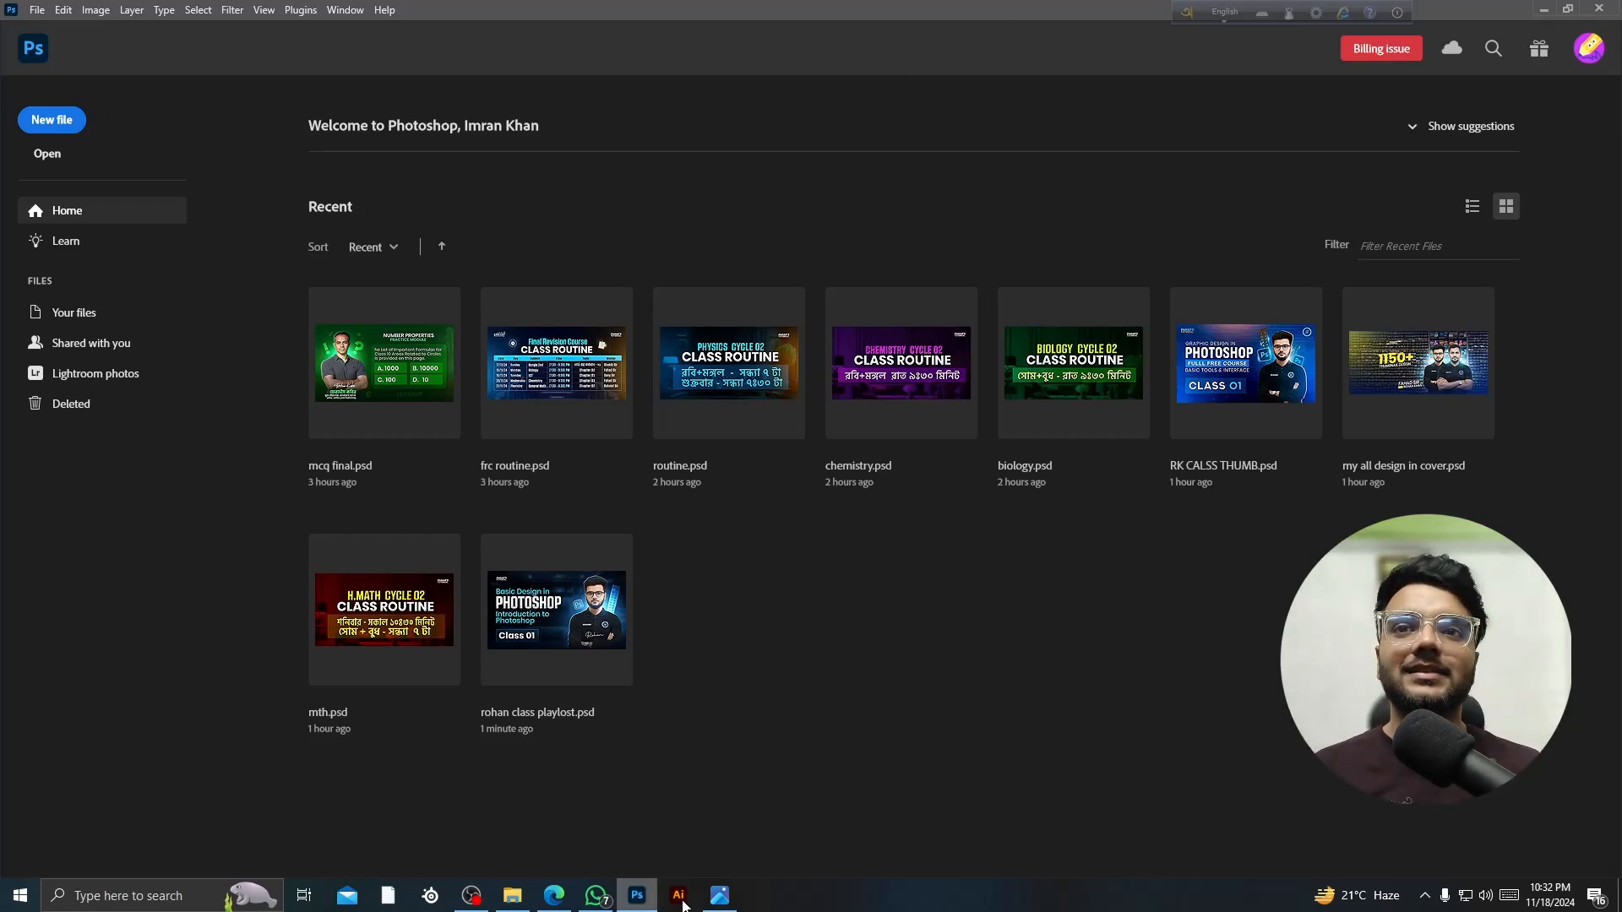
{"action": "key", "text": "alt+Tab"}
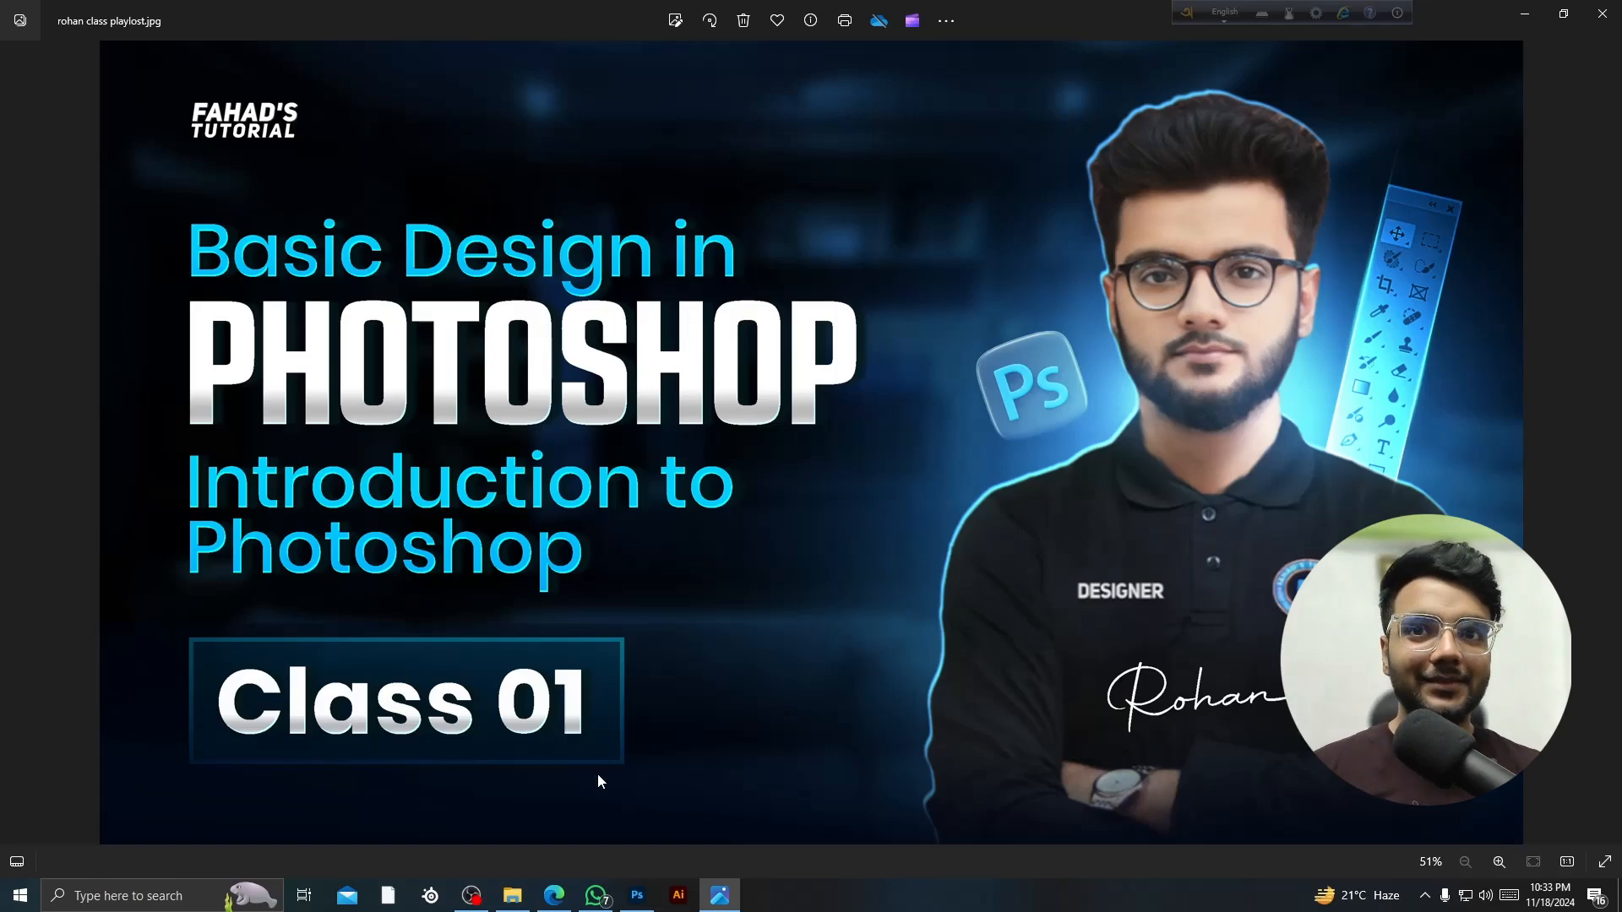
{"action": "left_click", "coordinate": [637, 896]}
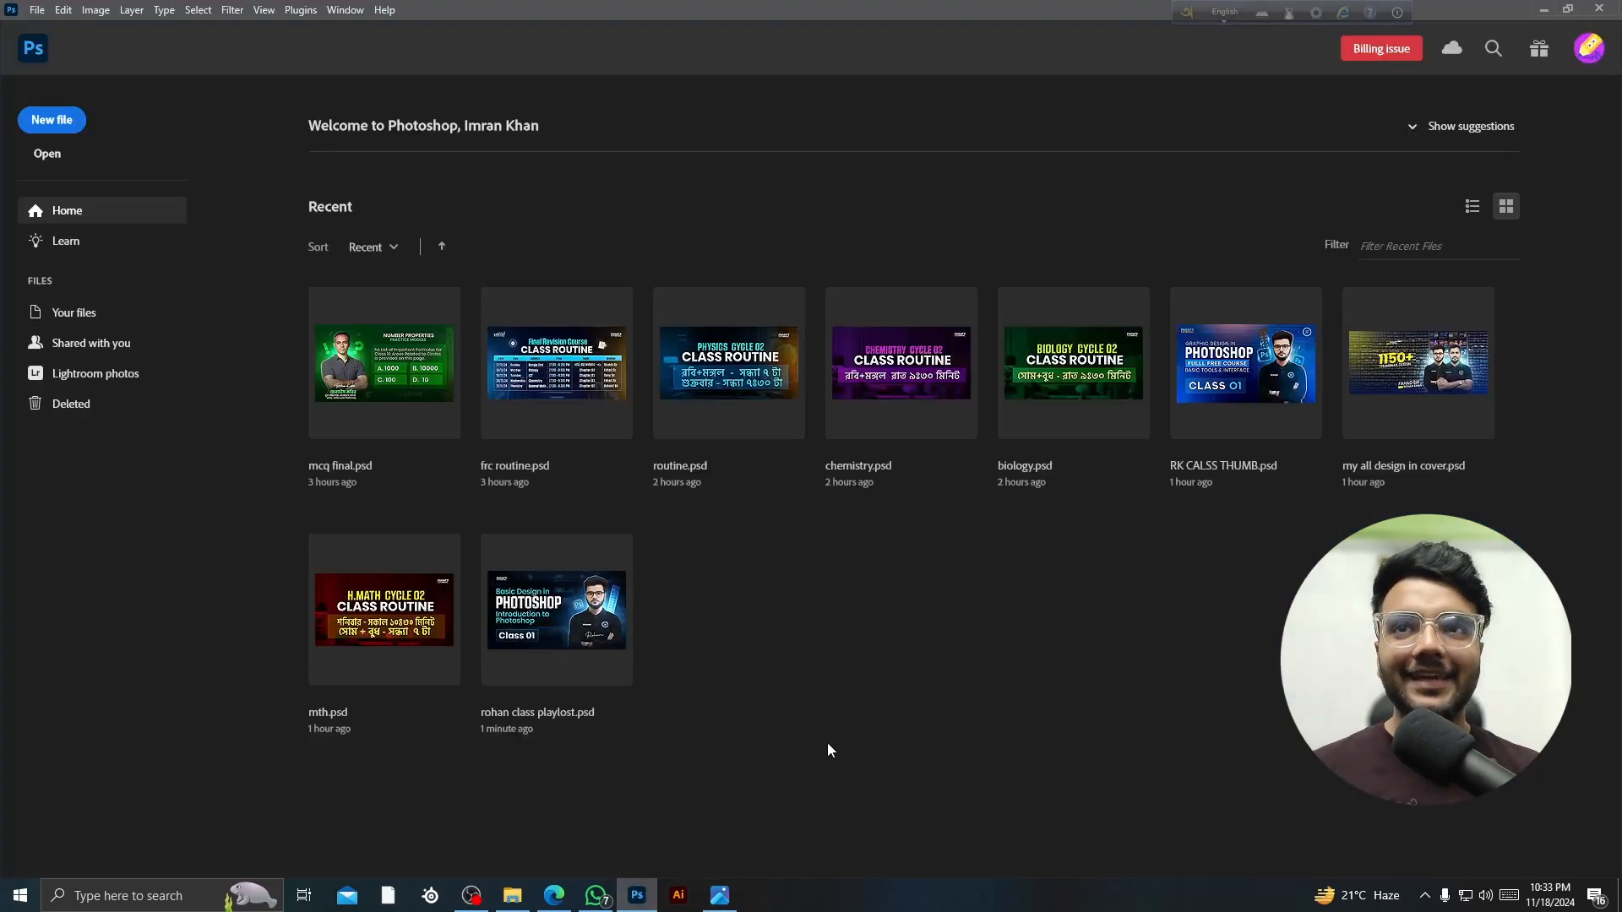
- Browse the File and Help menus without choosing any command
{"action": "left_click", "coordinate": [39, 14]}
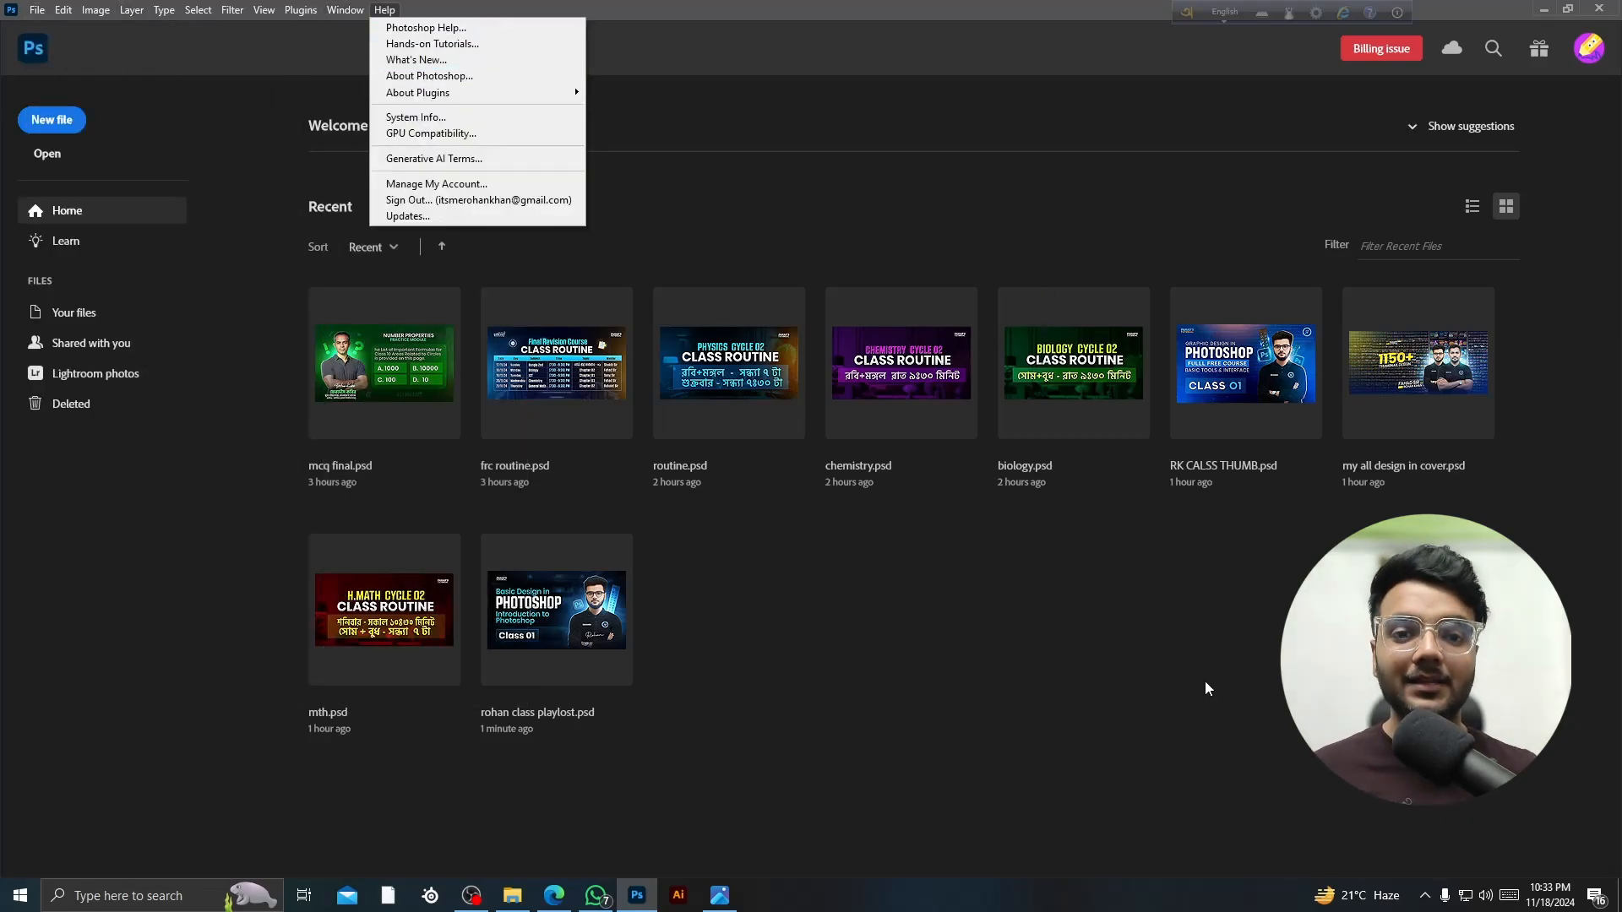
{"action": "left_click", "coordinate": [1198, 681]}
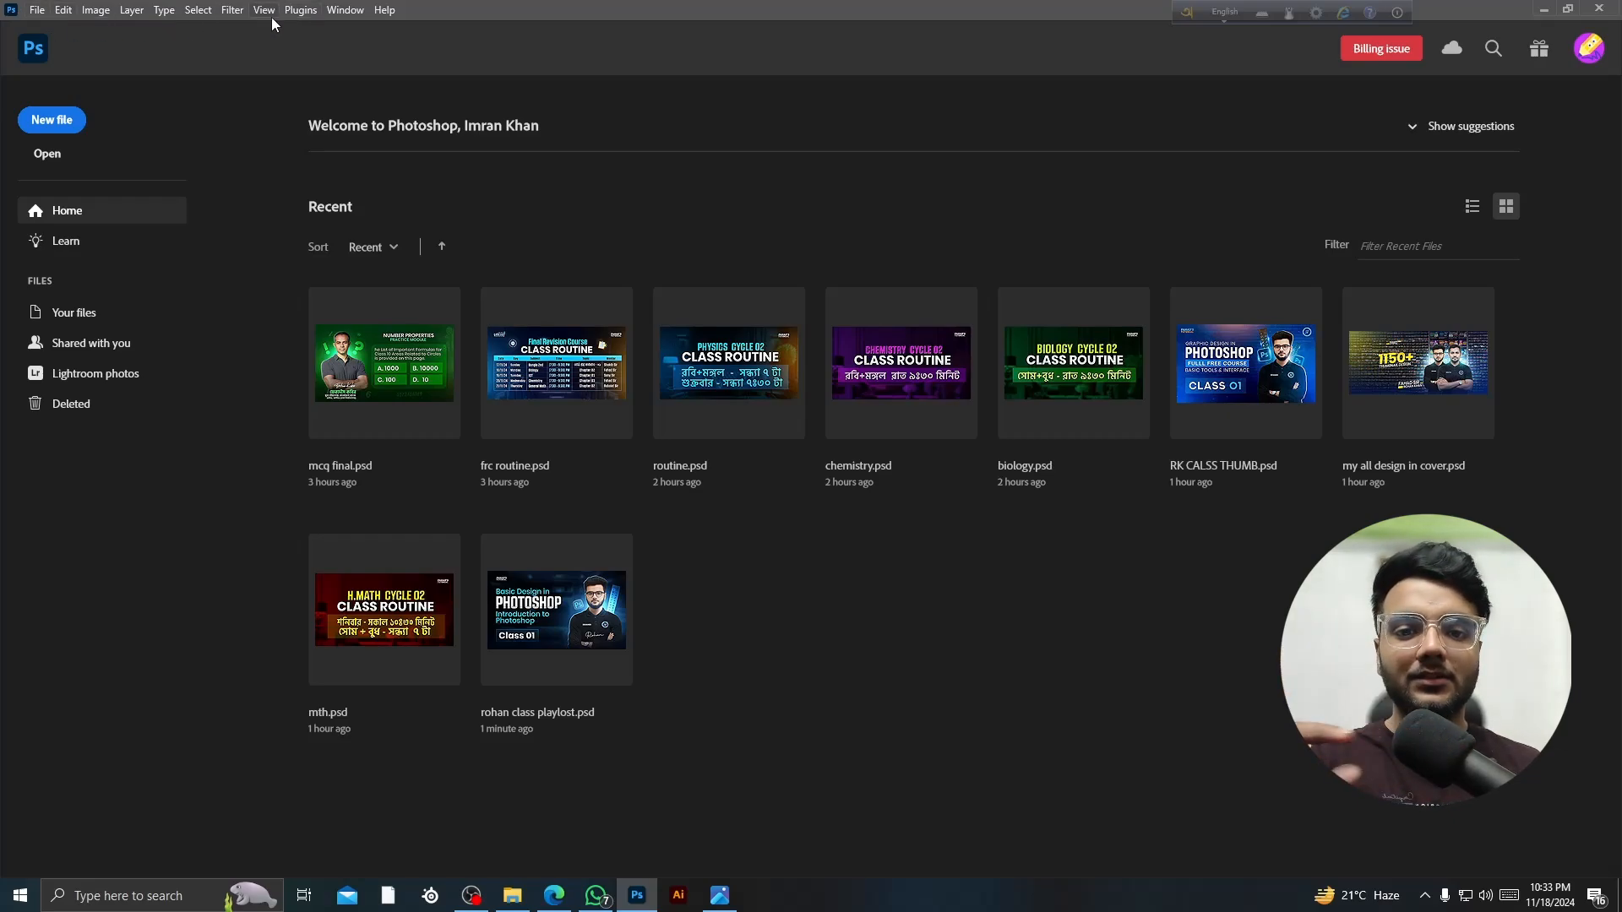
{"action": "left_click", "coordinate": [38, 12]}
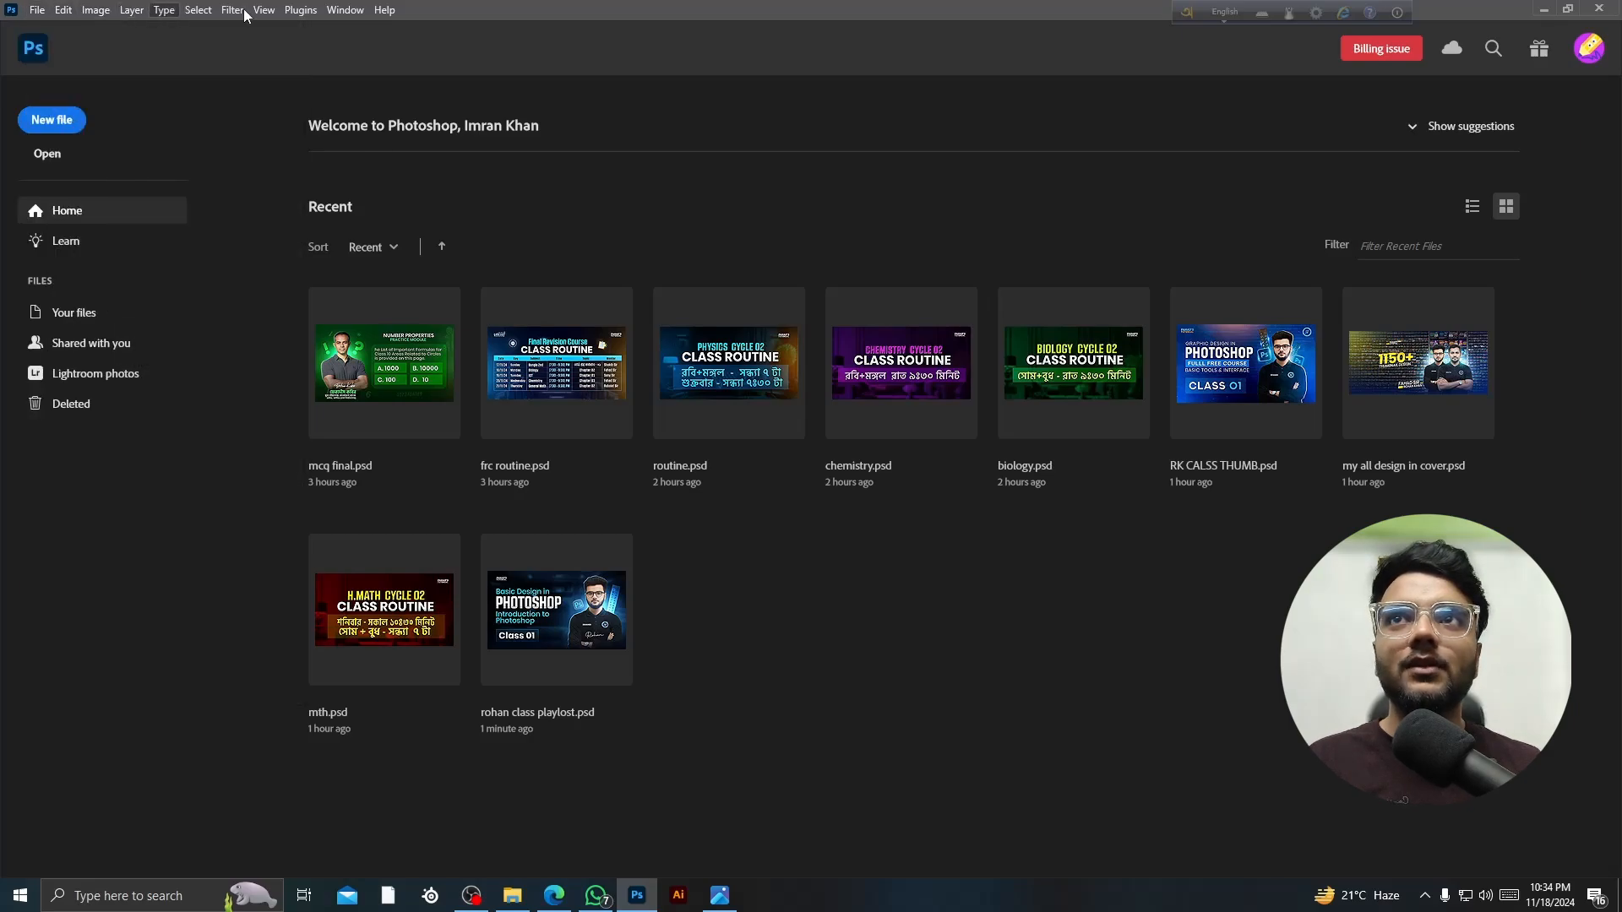
{"action": "left_click", "coordinate": [384, 10]}
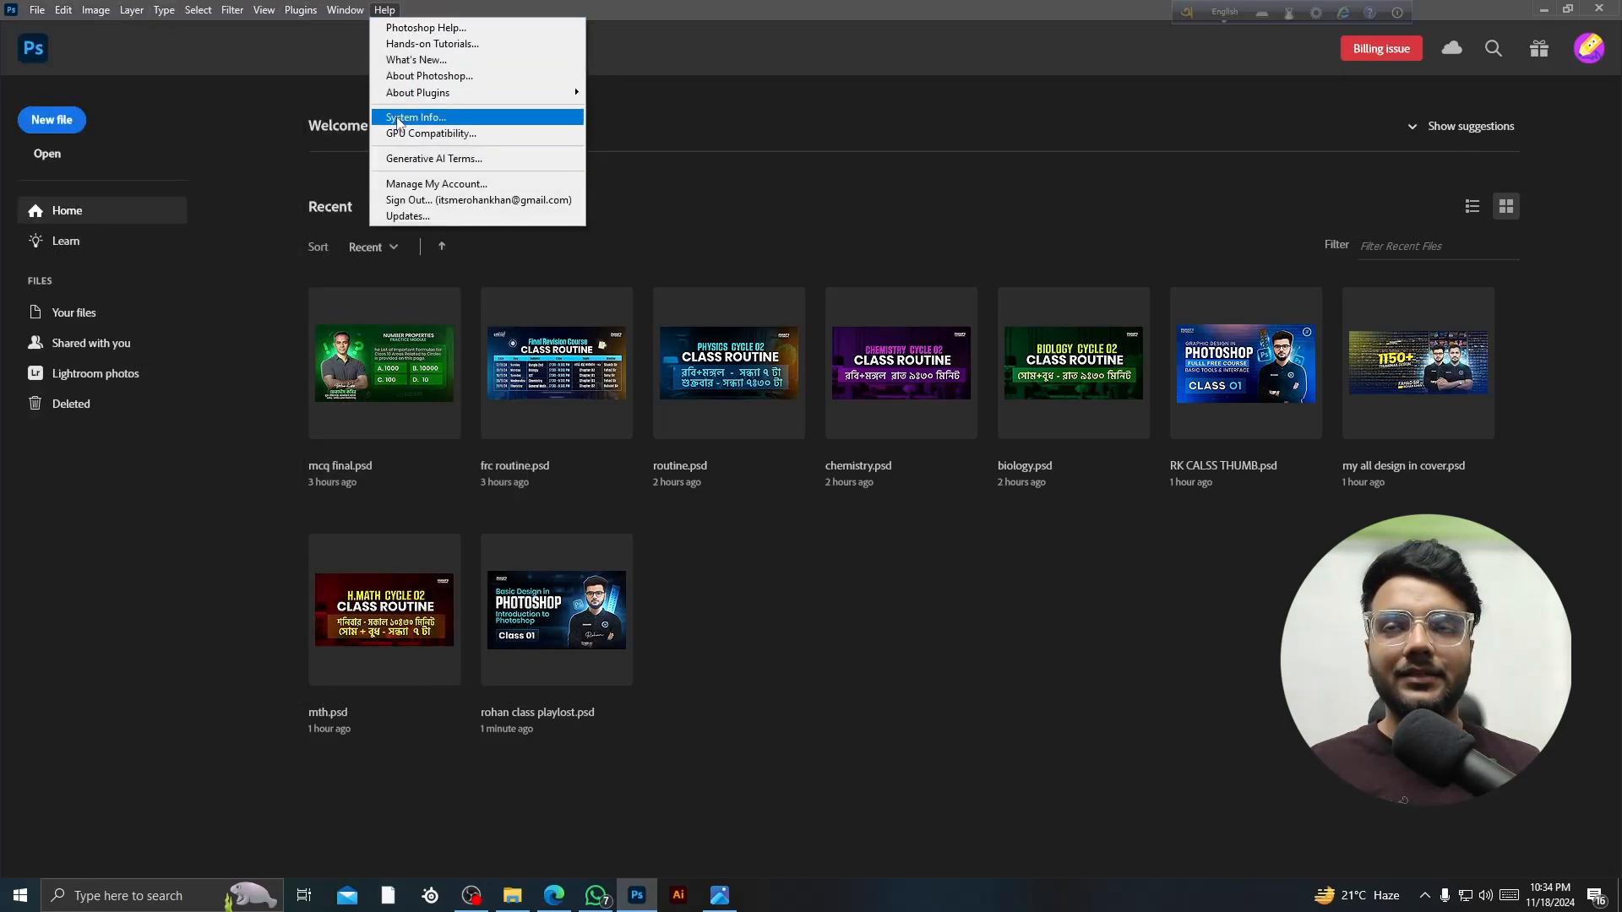
{"action": "left_click", "coordinate": [121, 131]}
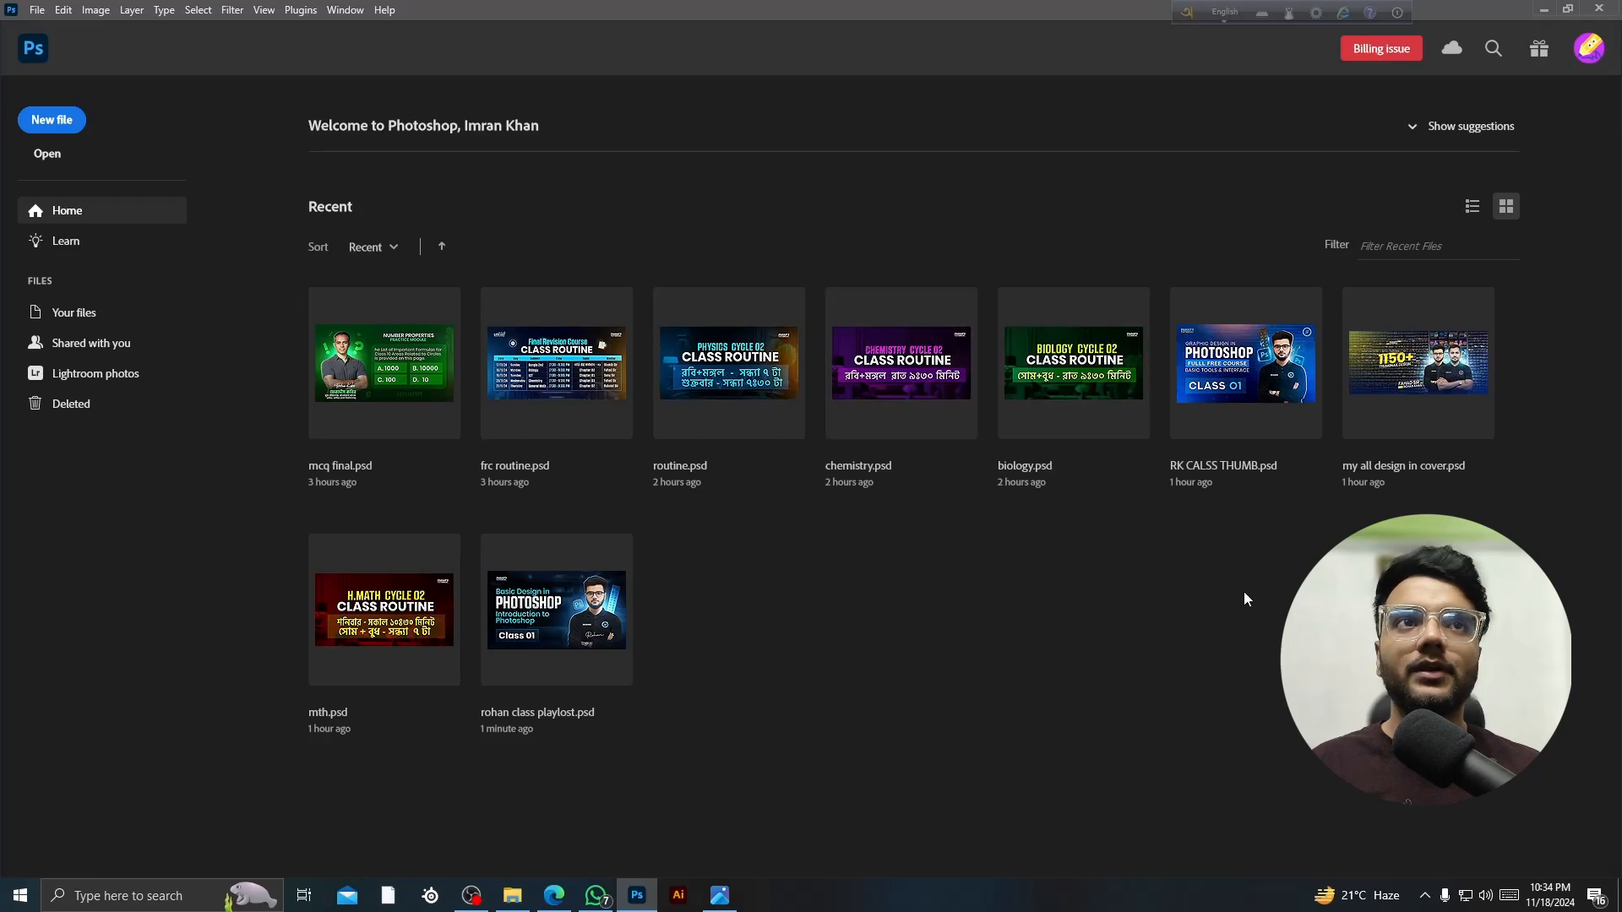
- Start a new file from the Home screen and drag the New Document dialog into place
{"action": "left_click", "coordinate": [53, 121]}
{"action": "left_click_drag", "start_coordinate": [562, 138], "coordinate": [492, 199]}
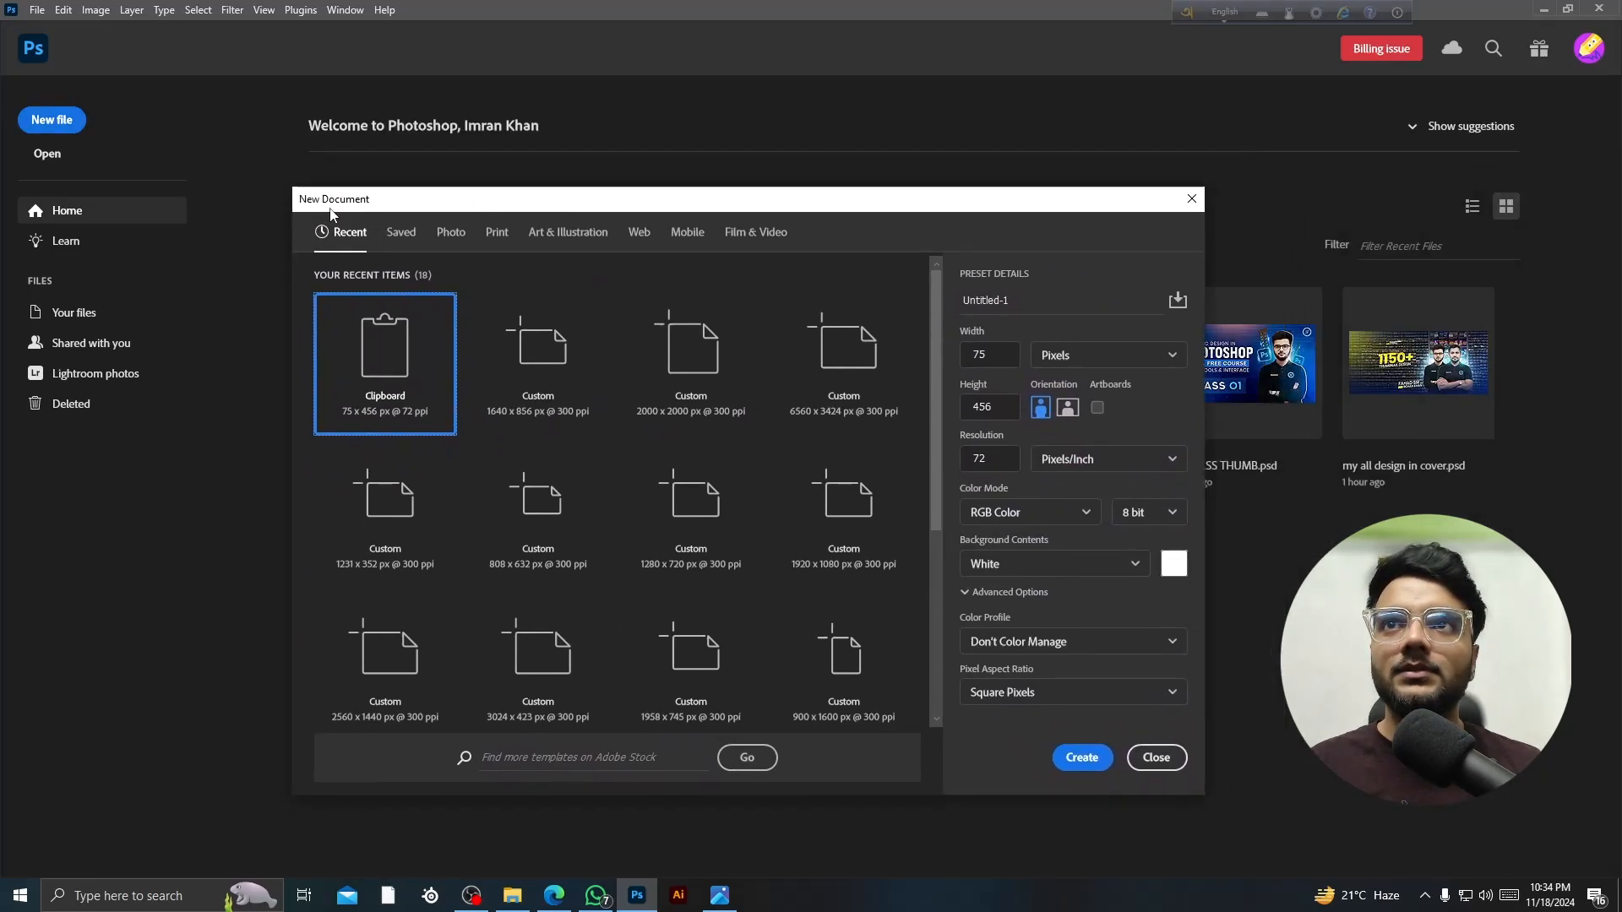
{"action": "left_click_drag", "start_coordinate": [328, 201], "coordinate": [286, 199]}
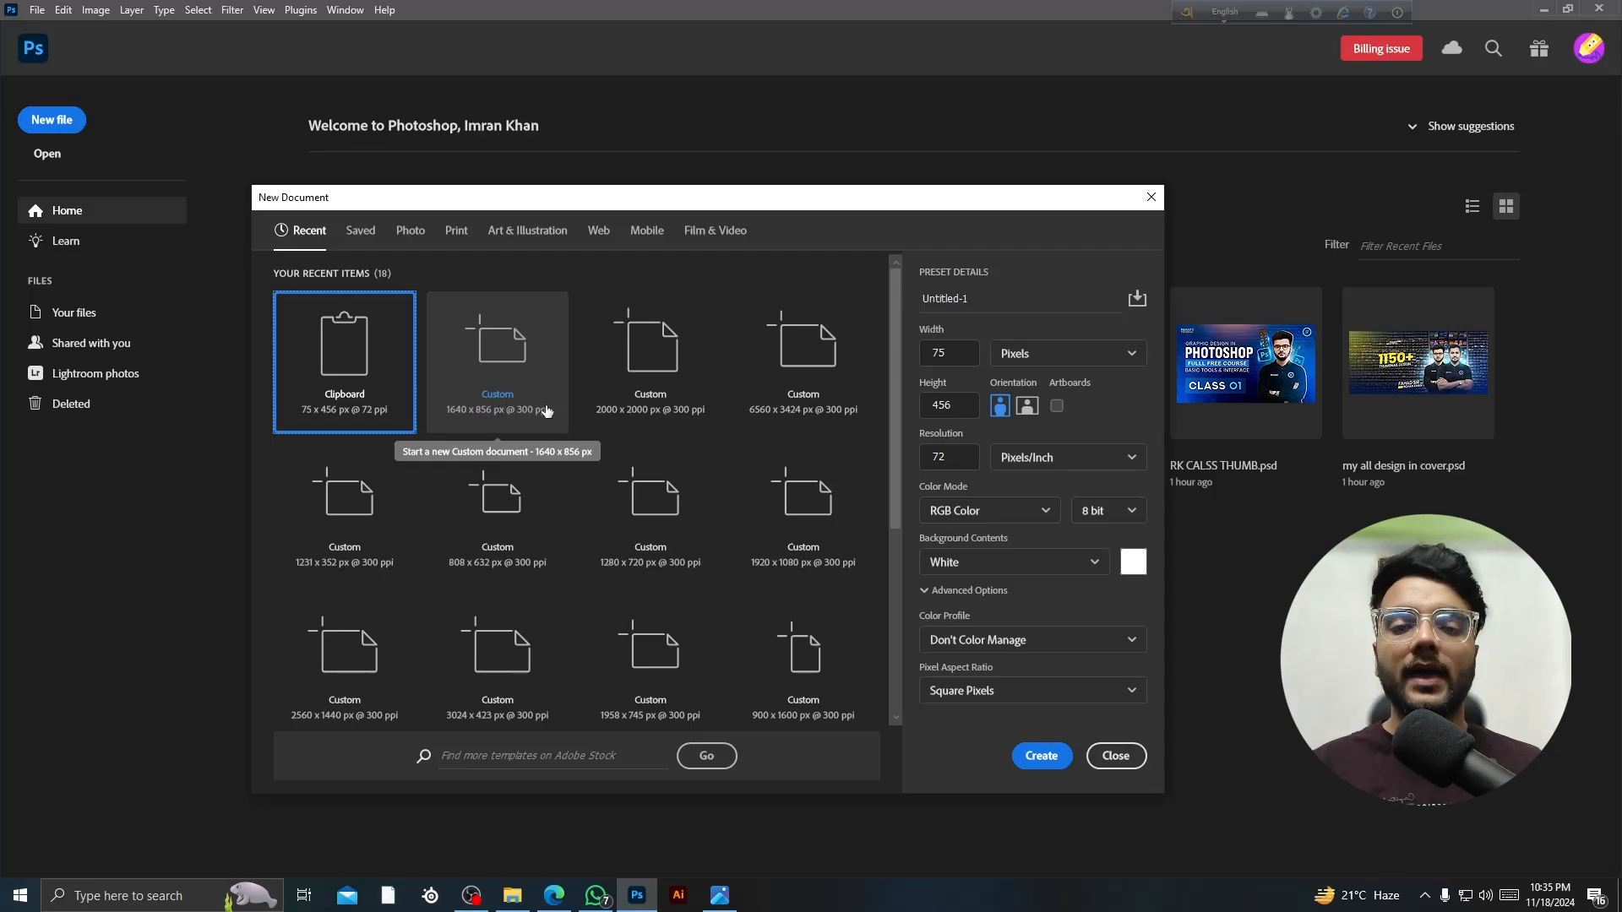
- Set the document width to 1280 and the height to 720 pixels, fixing a mistyped width
{"action": "left_click", "coordinate": [921, 354]}
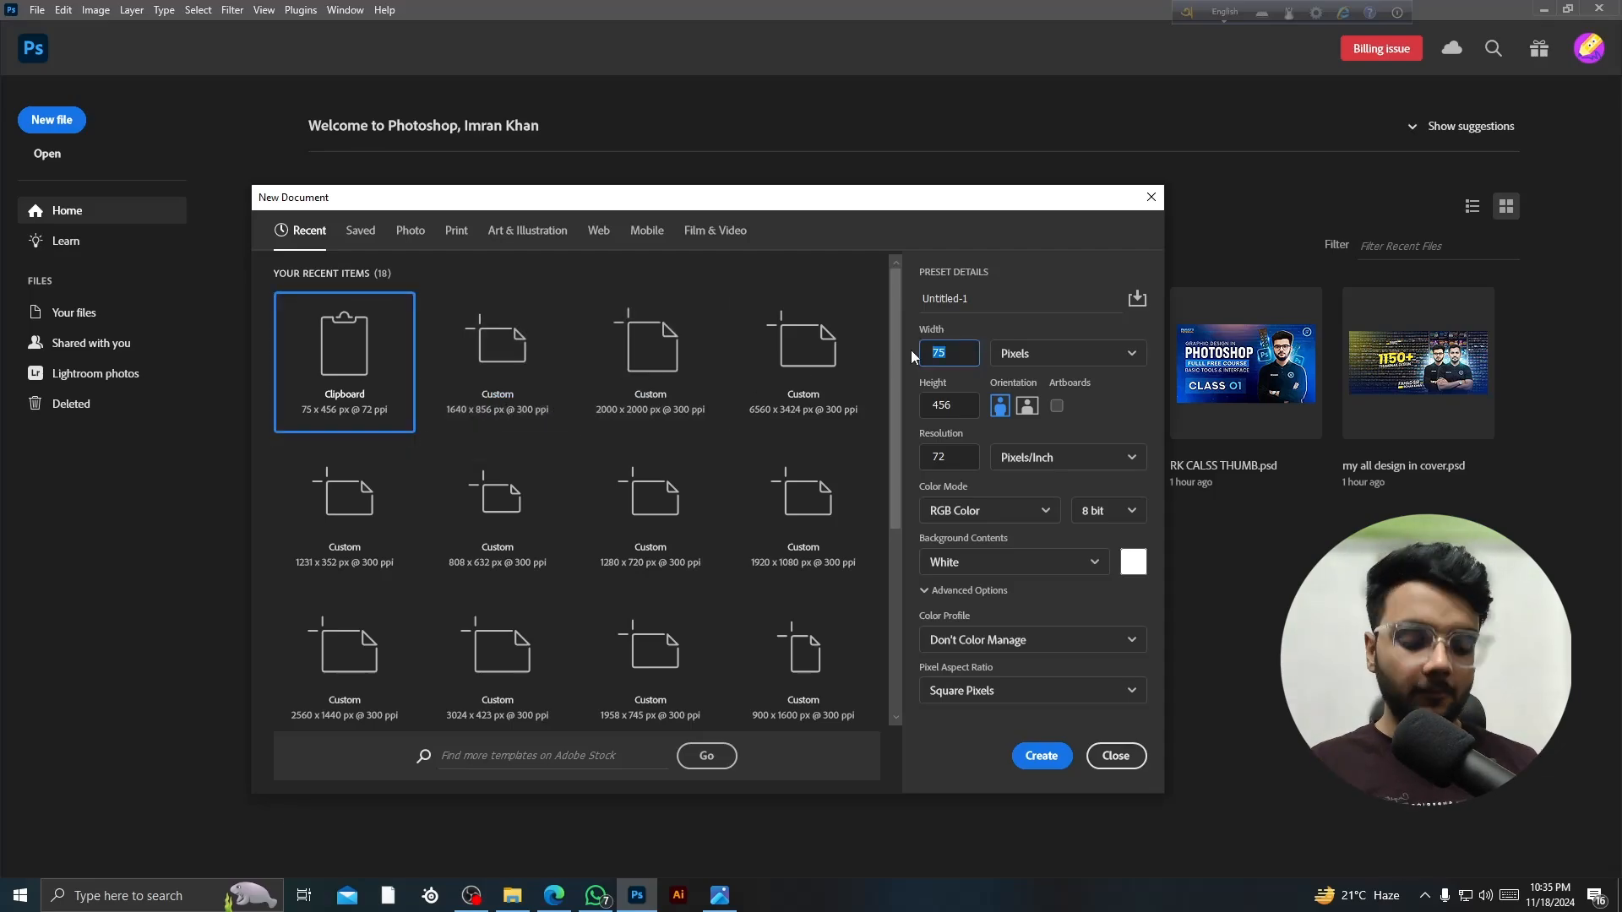
{"action": "type", "text": "120"}
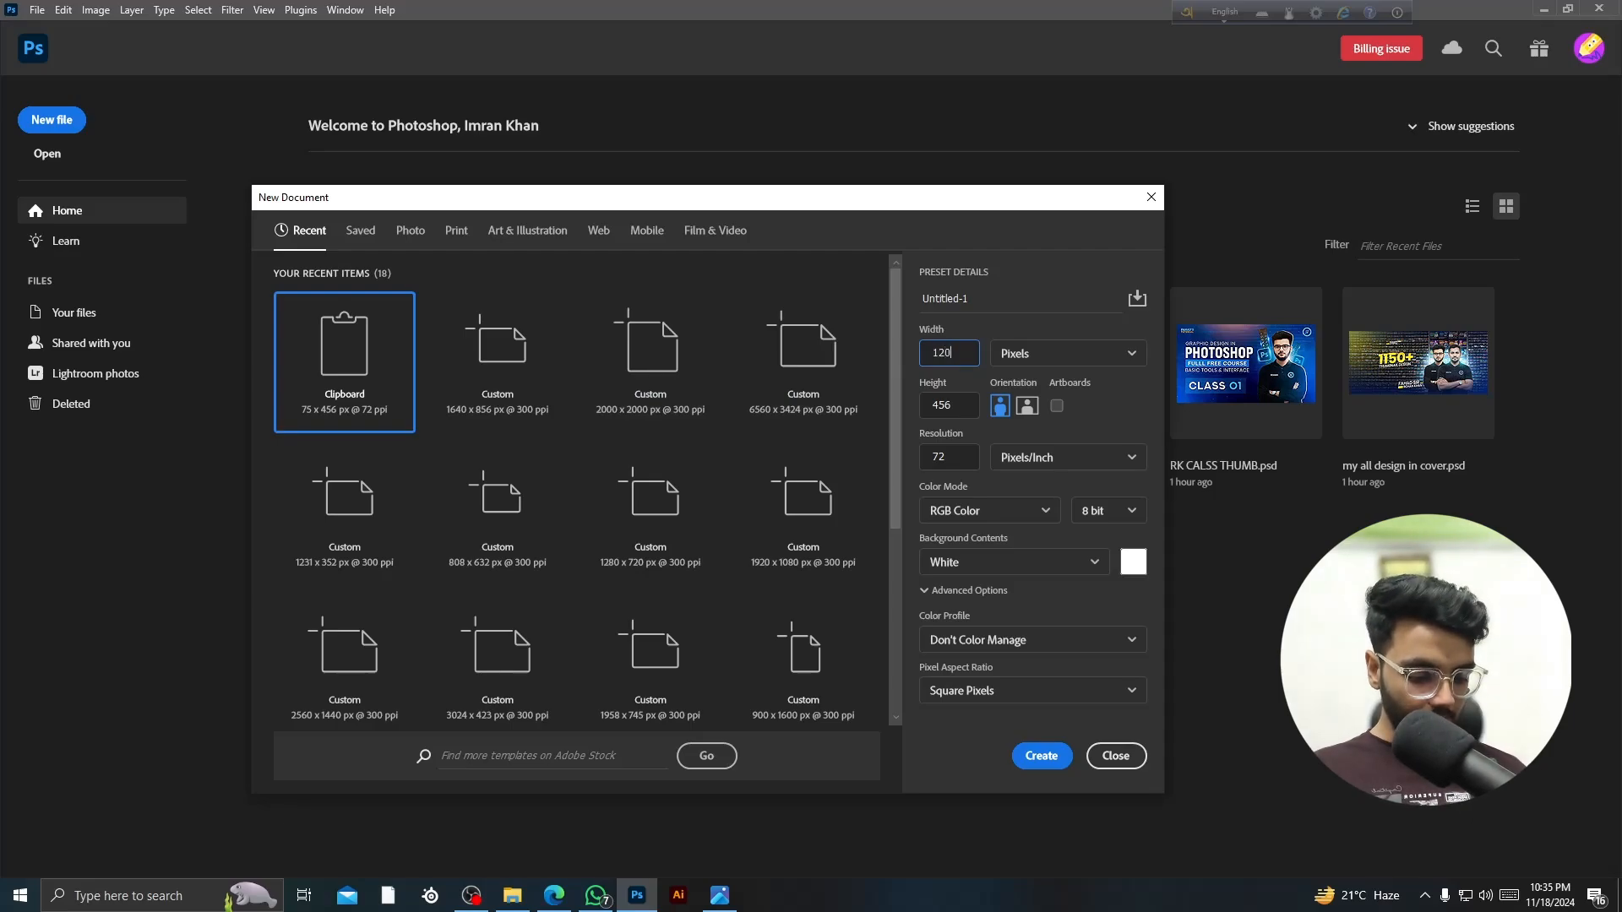
{"action": "type", "text": "80"}
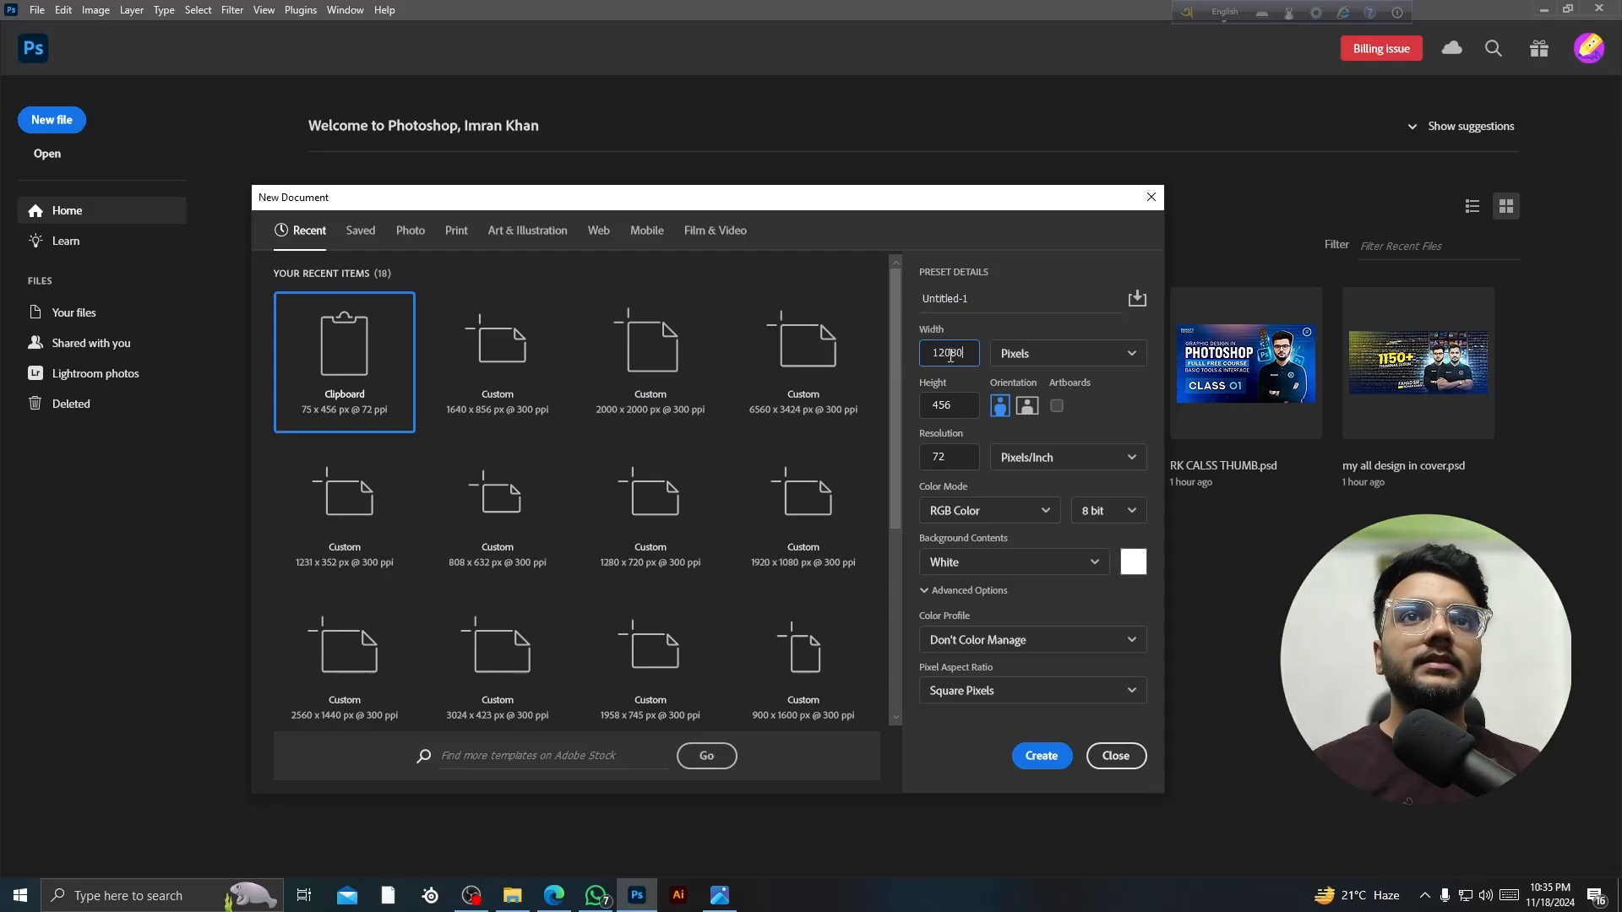
{"action": "left_click", "coordinate": [950, 355]}
{"action": "key", "text": "BackSpace"}
{"action": "left_click", "coordinate": [959, 407]}
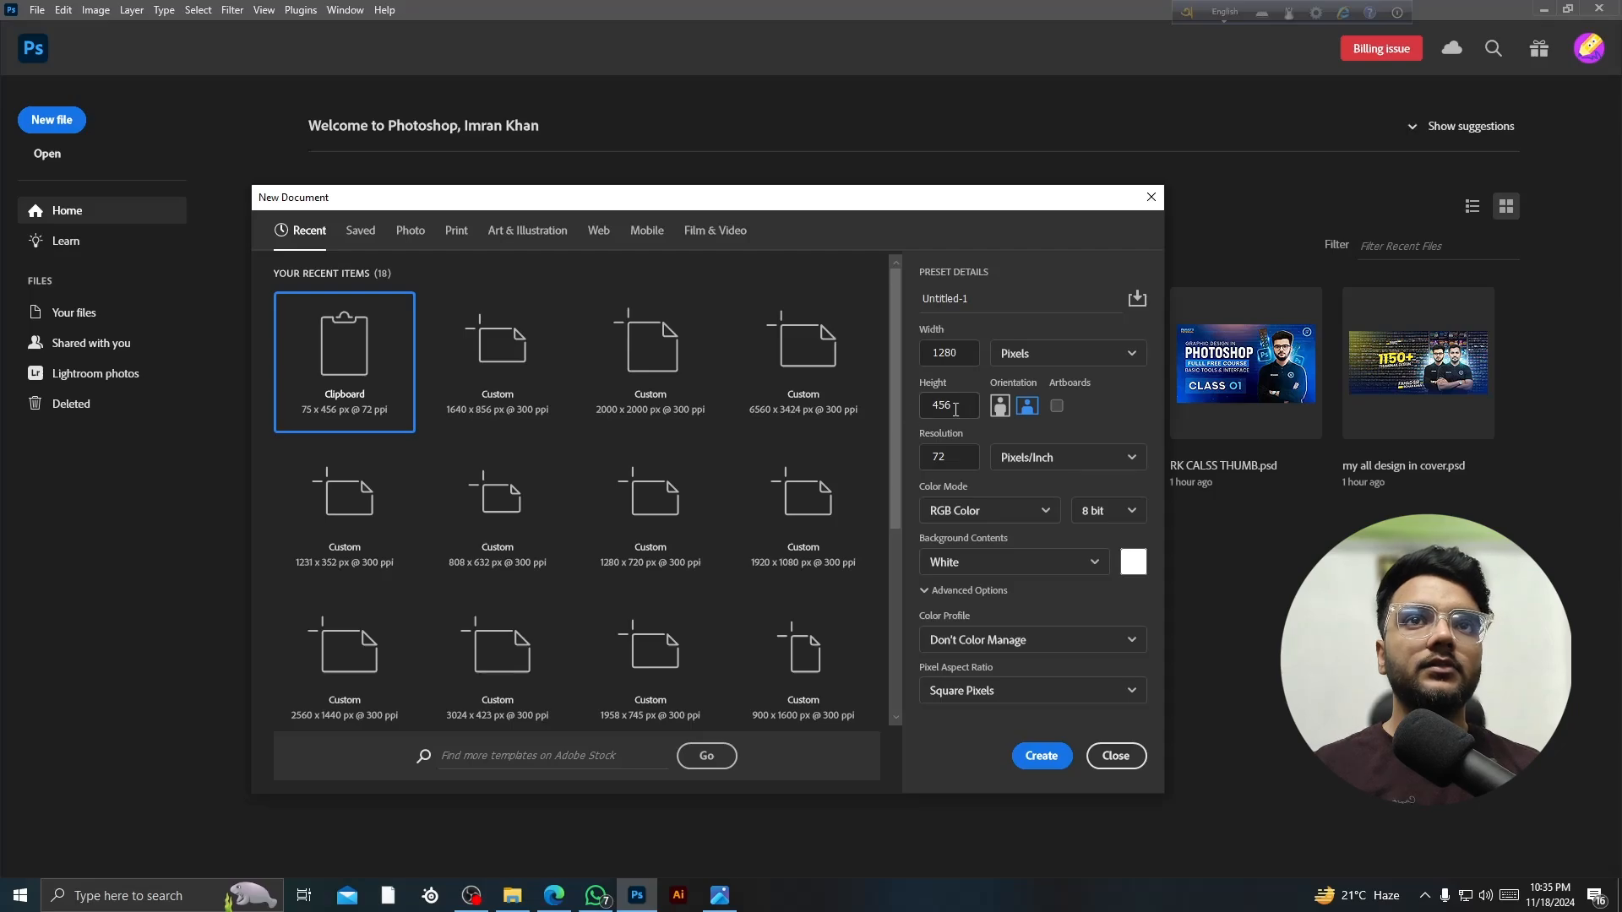
{"action": "double_click", "coordinate": [956, 410]}
{"action": "type", "text": "72"}
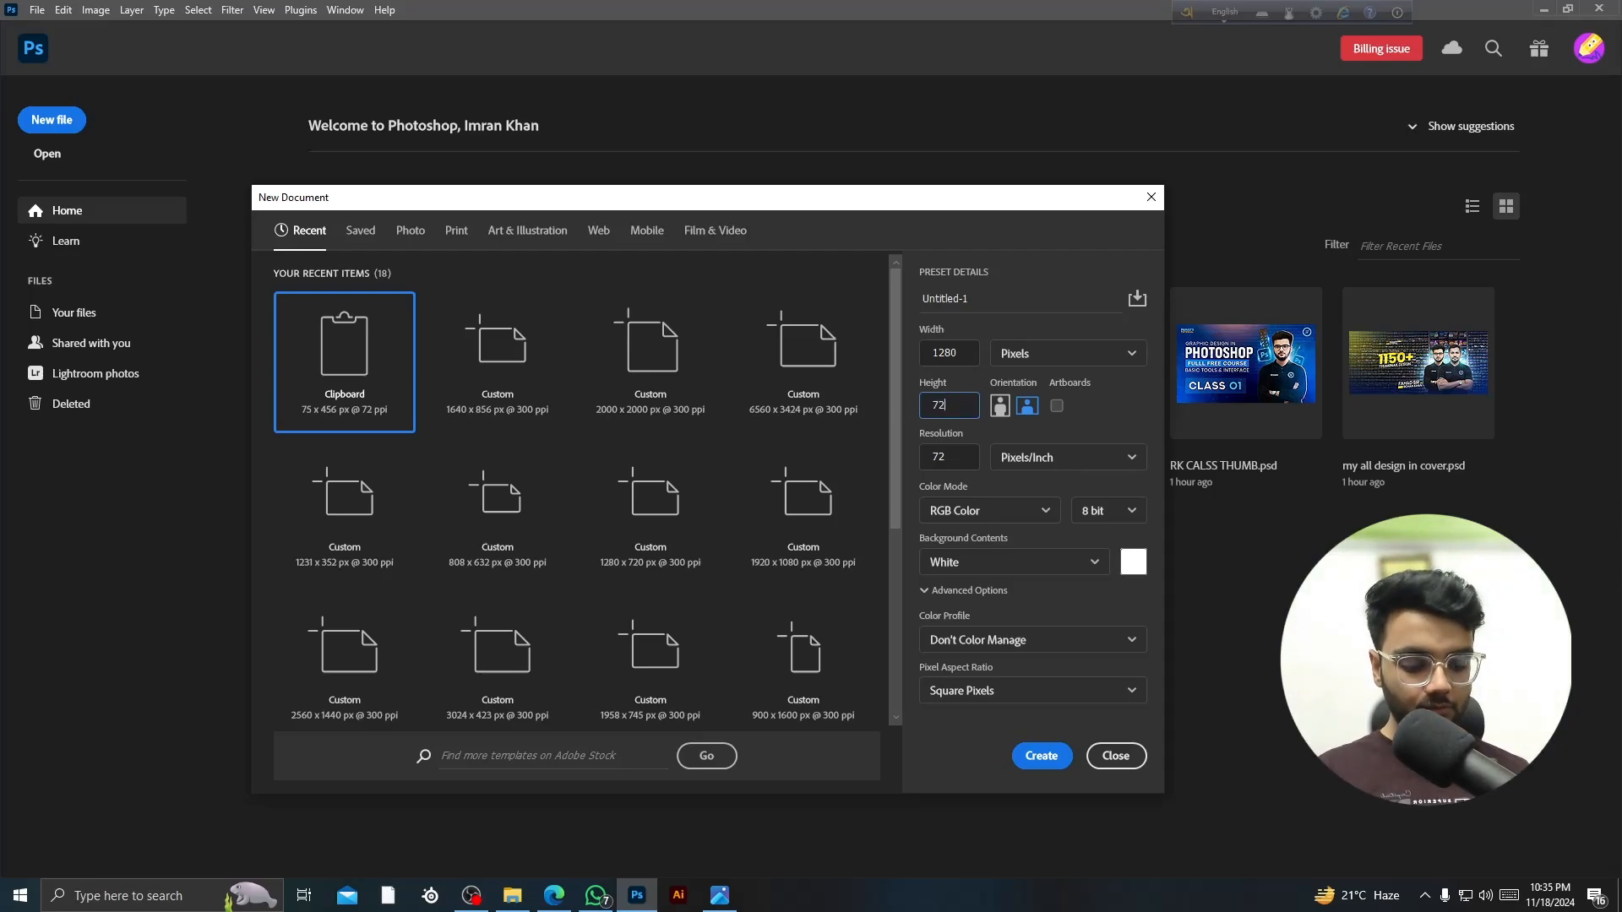
{"action": "type", "text": "0"}
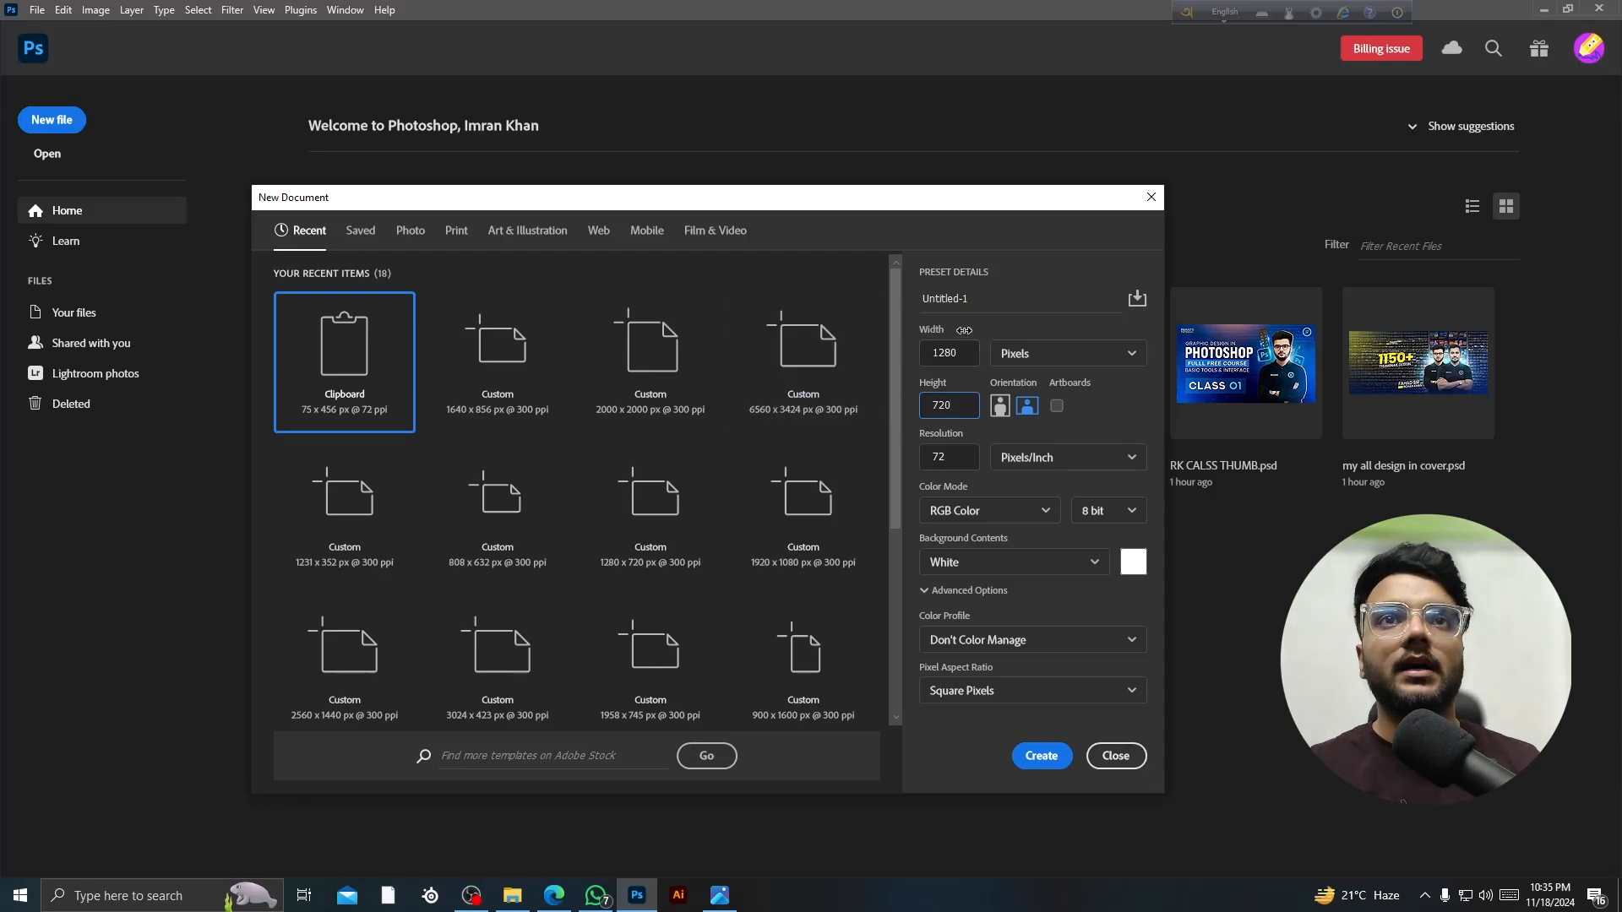
- Rename the preset from Untitled-1 to abc, replacing an interim 'Thumnial' name
{"action": "left_click", "coordinate": [986, 298]}
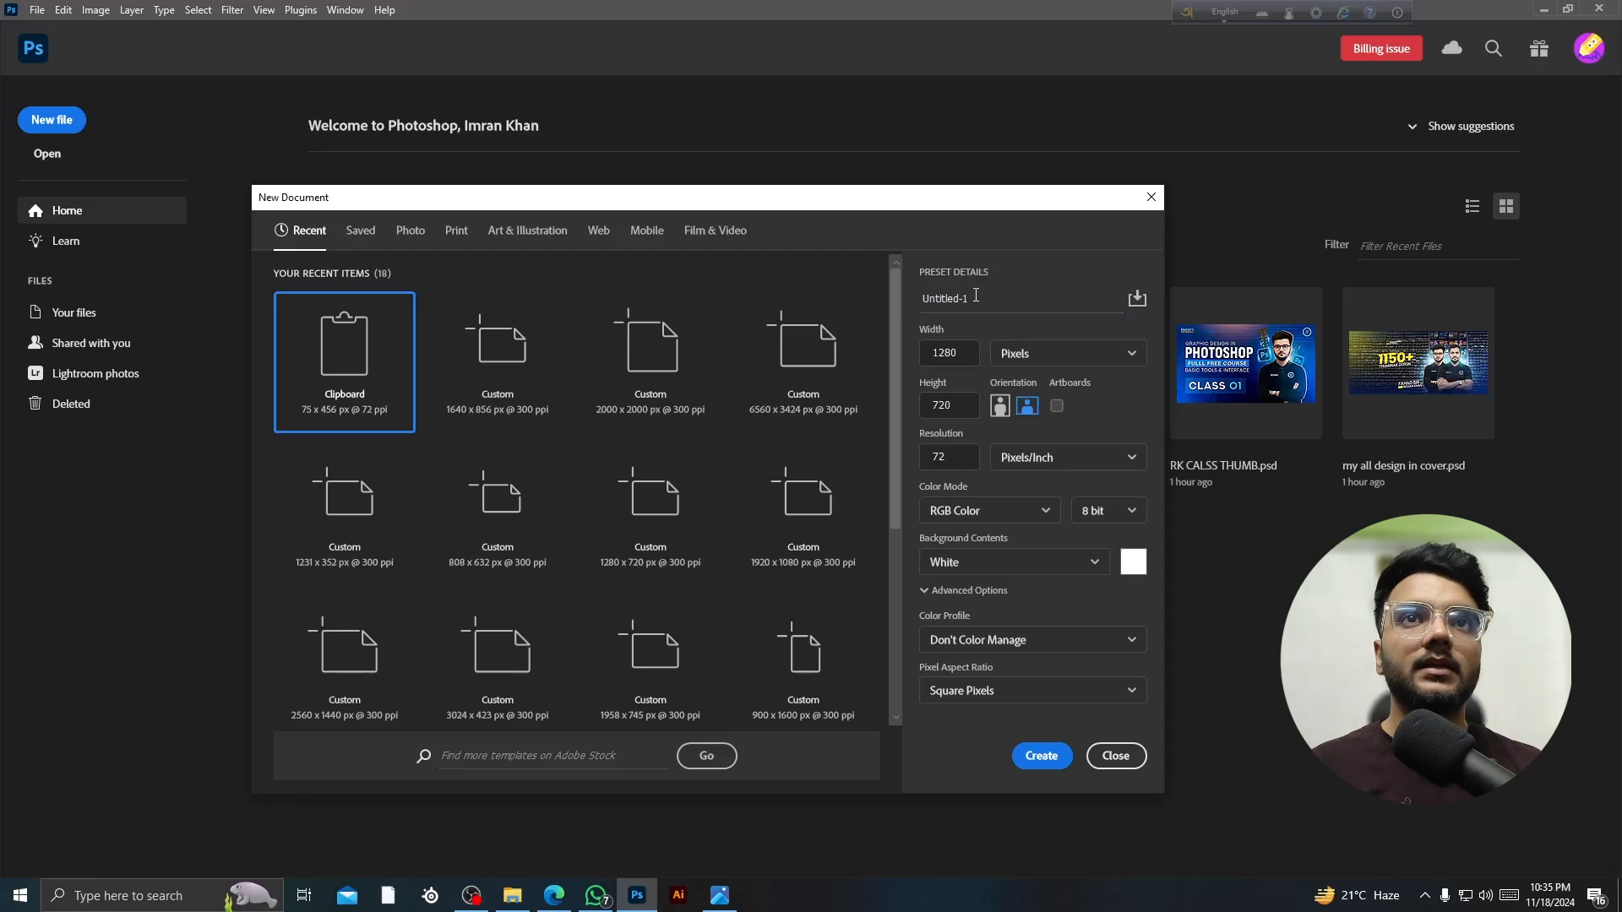
{"action": "left_click_drag", "start_coordinate": [976, 295], "coordinate": [896, 294]}
{"action": "type", "text": "Thu"}
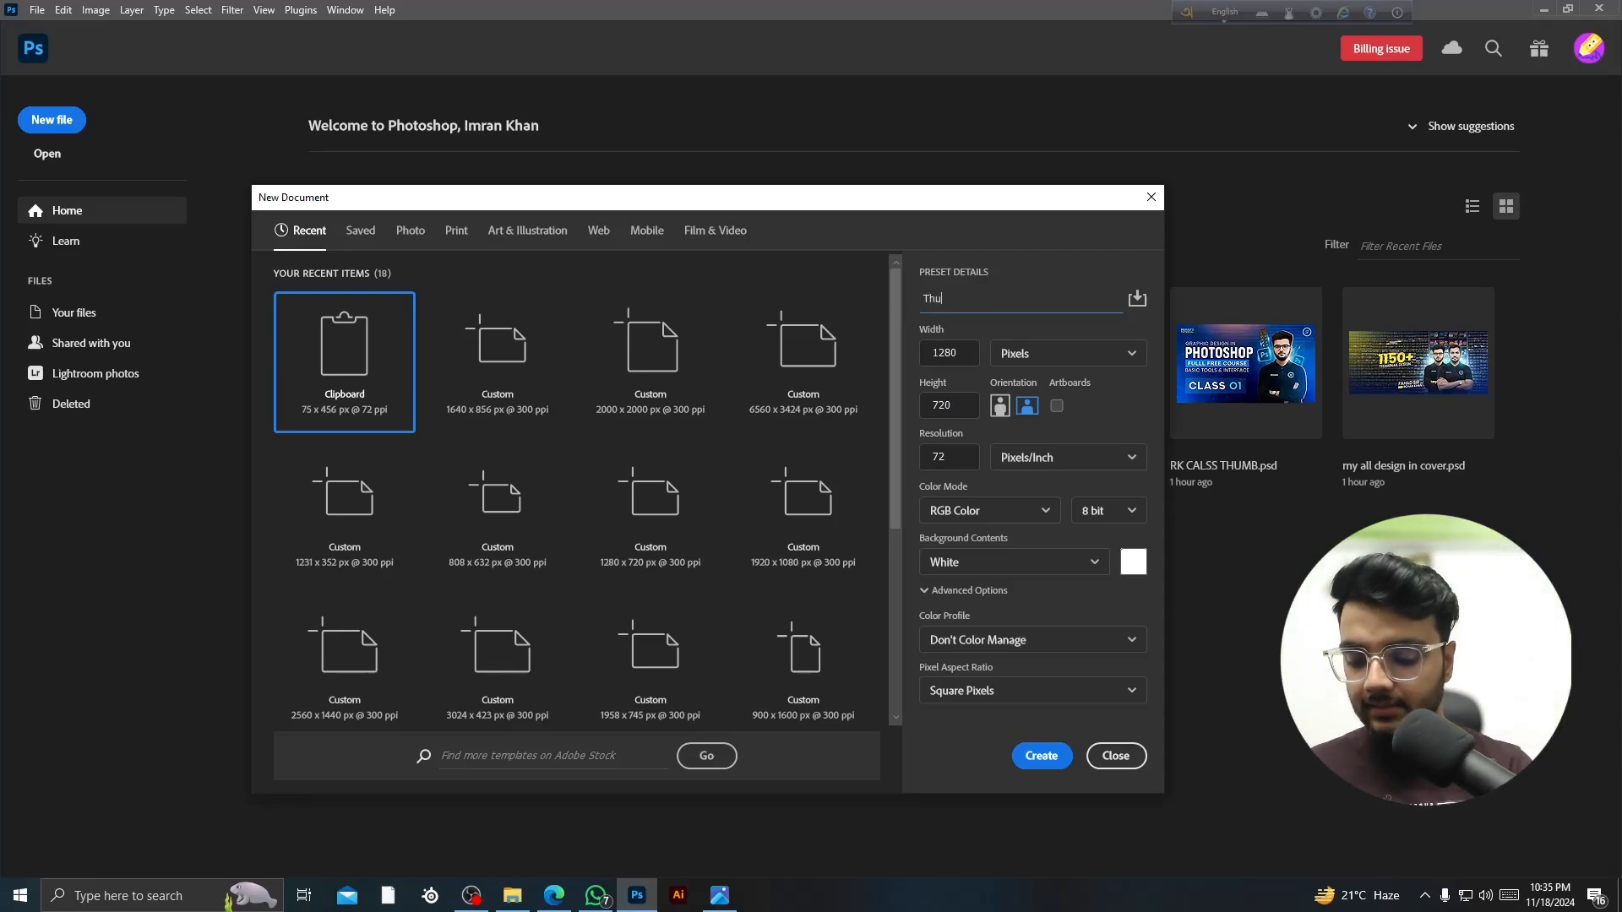
{"action": "type", "text": "mnial"}
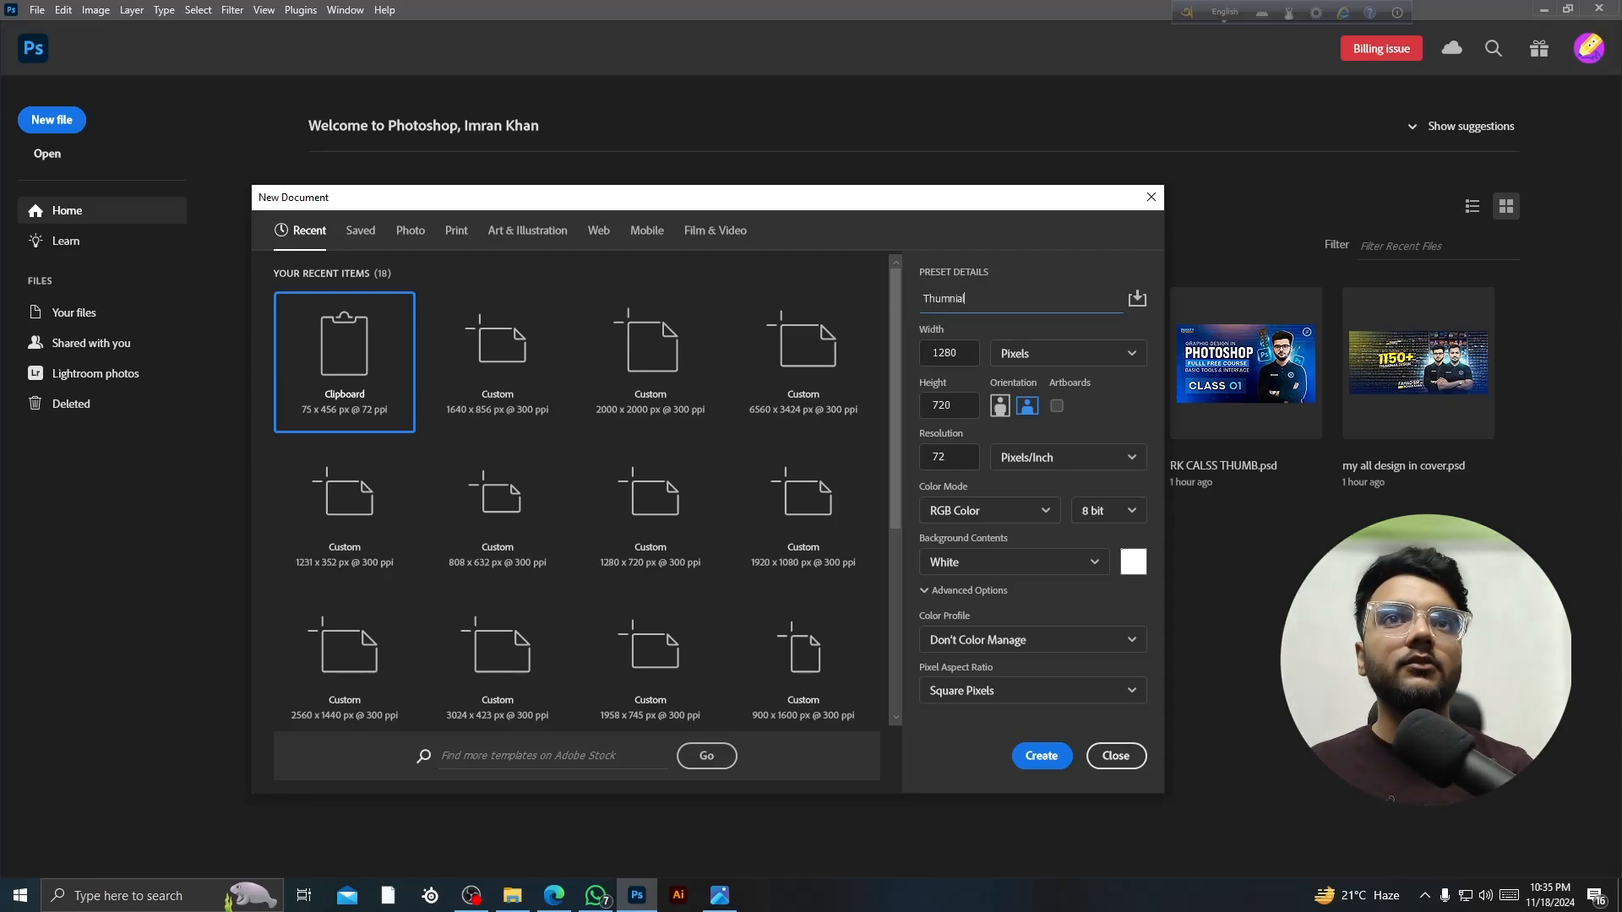
{"action": "left_click_drag", "start_coordinate": [973, 299], "coordinate": [905, 296]}
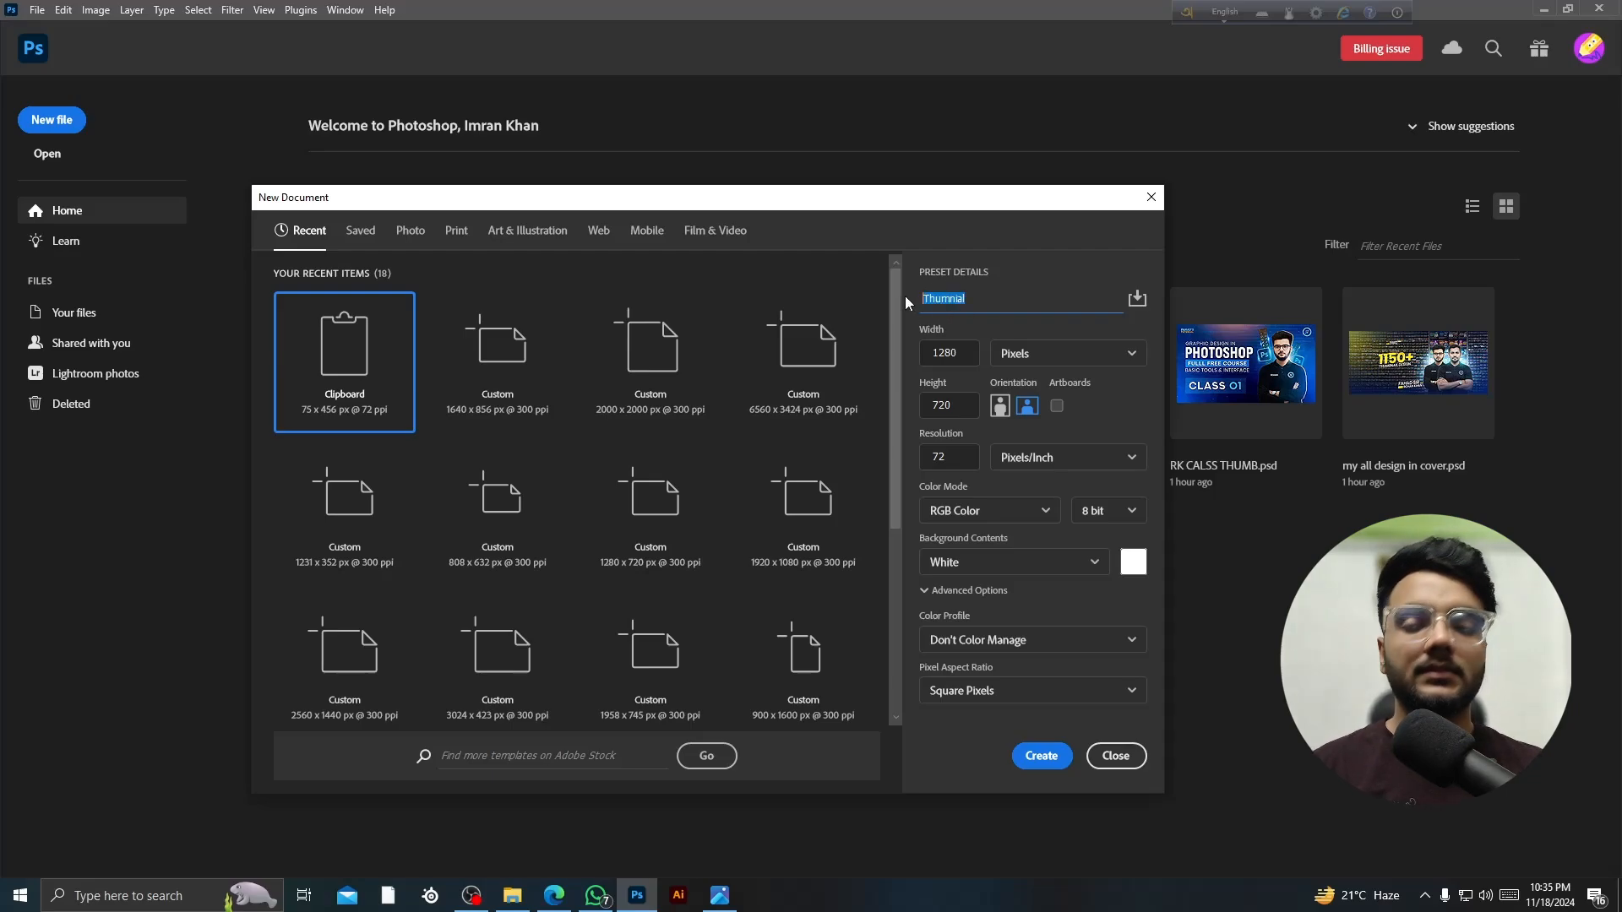
{"action": "type", "text": "abc"}
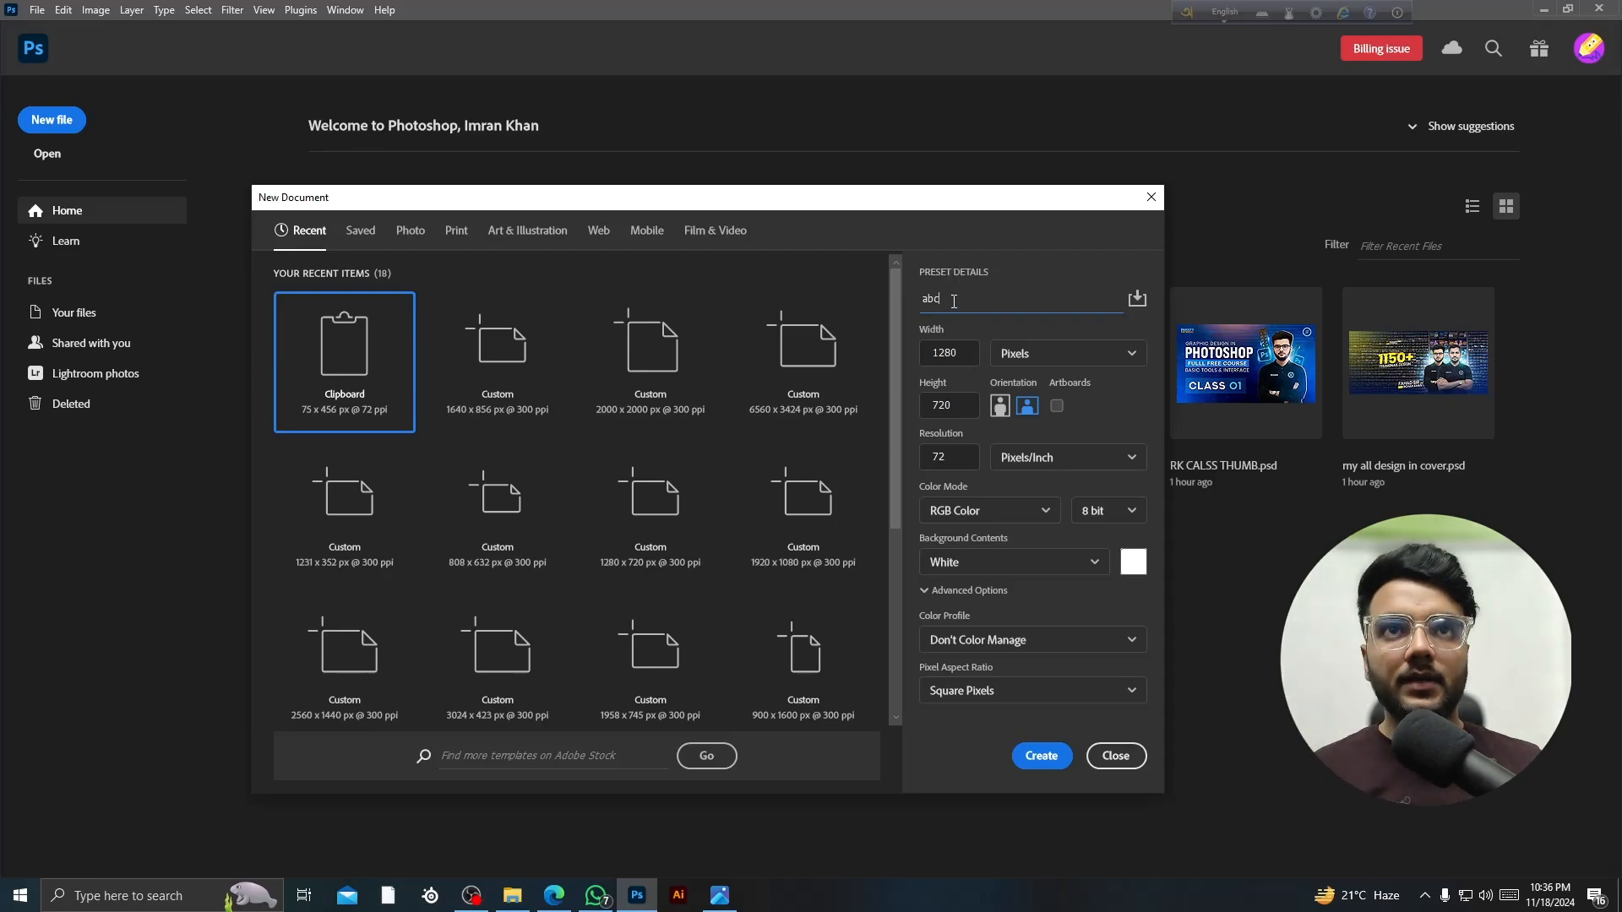
- Change the resolution from 72 to 300 pixels per inch
{"action": "left_click", "coordinate": [939, 457]}
{"action": "left_click_drag", "start_coordinate": [939, 457], "coordinate": [924, 457]}
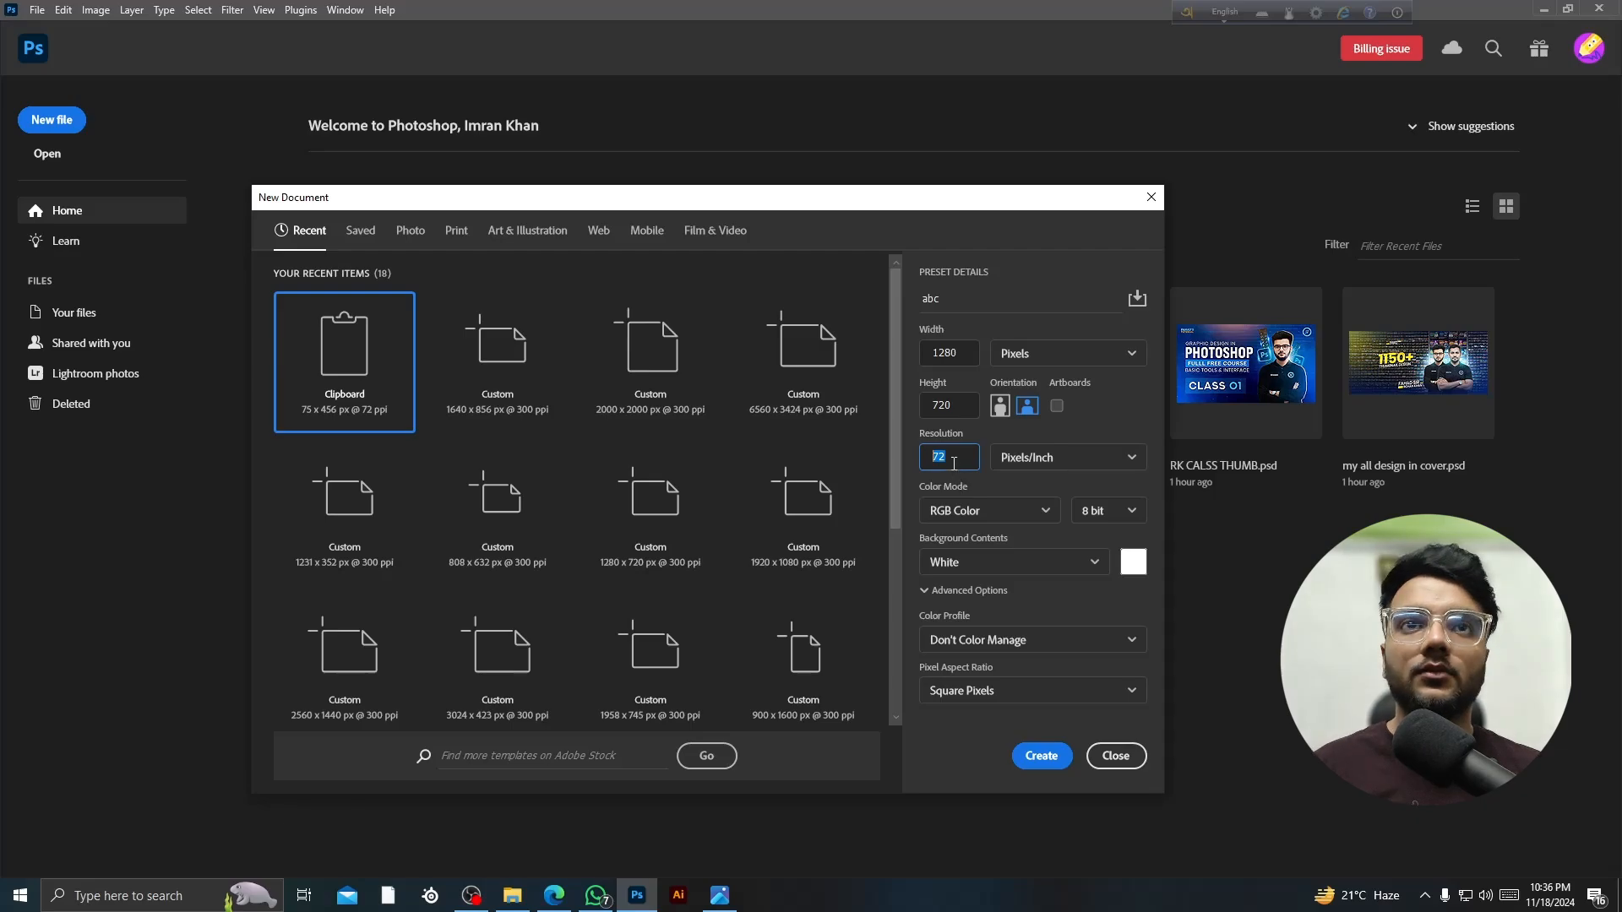
{"action": "type", "text": "300"}
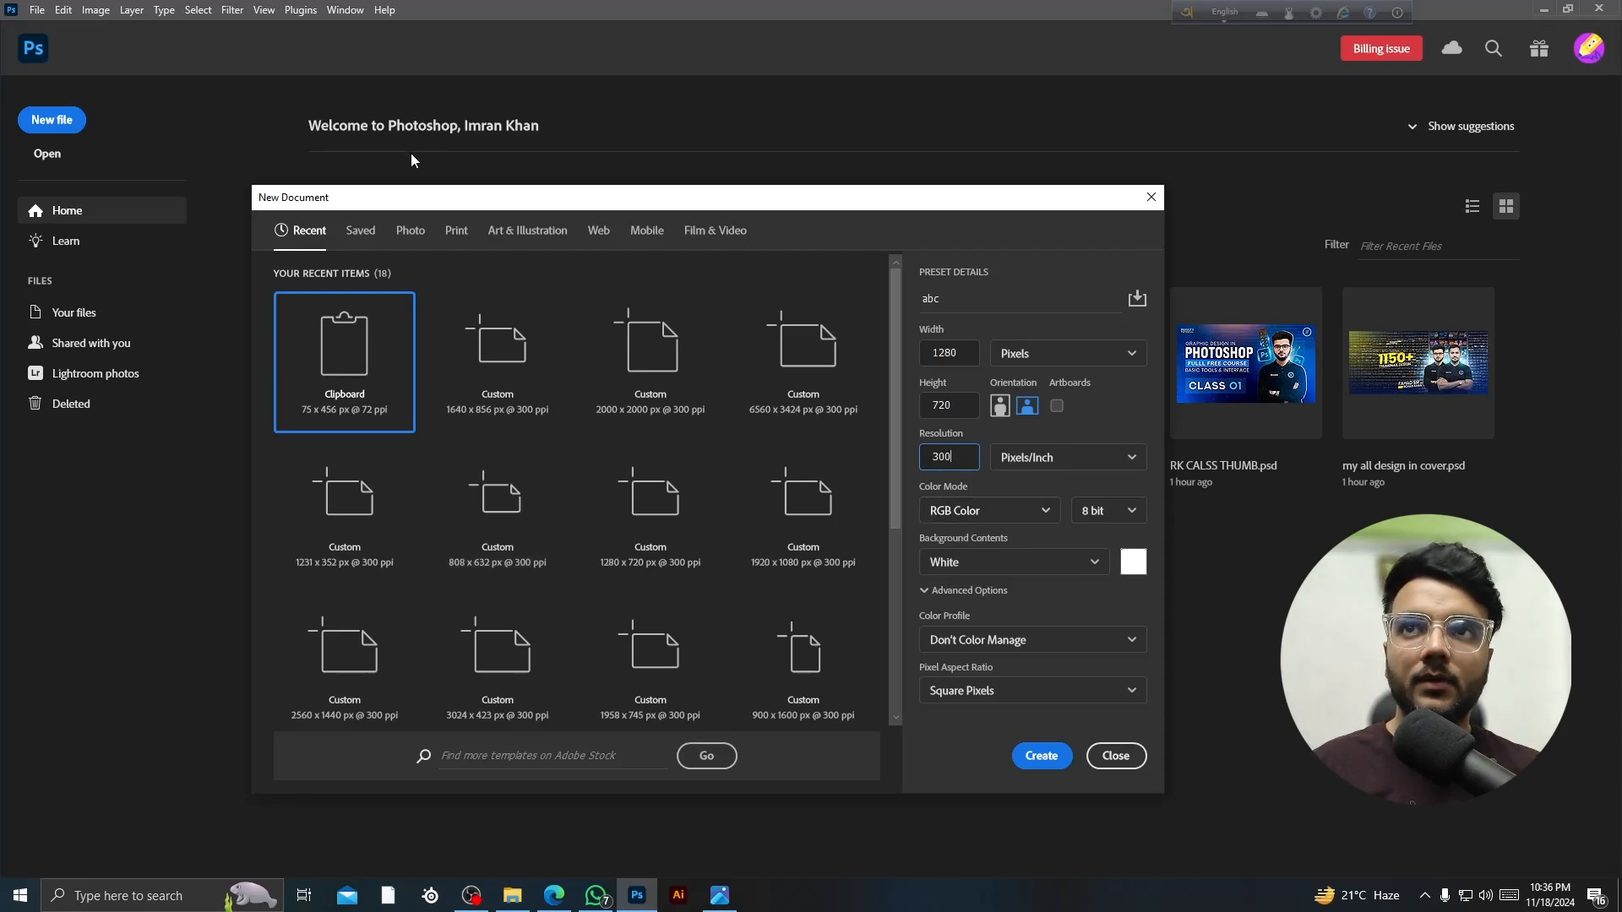
{"action": "left_click_drag", "start_coordinate": [387, 202], "coordinate": [434, 153]}
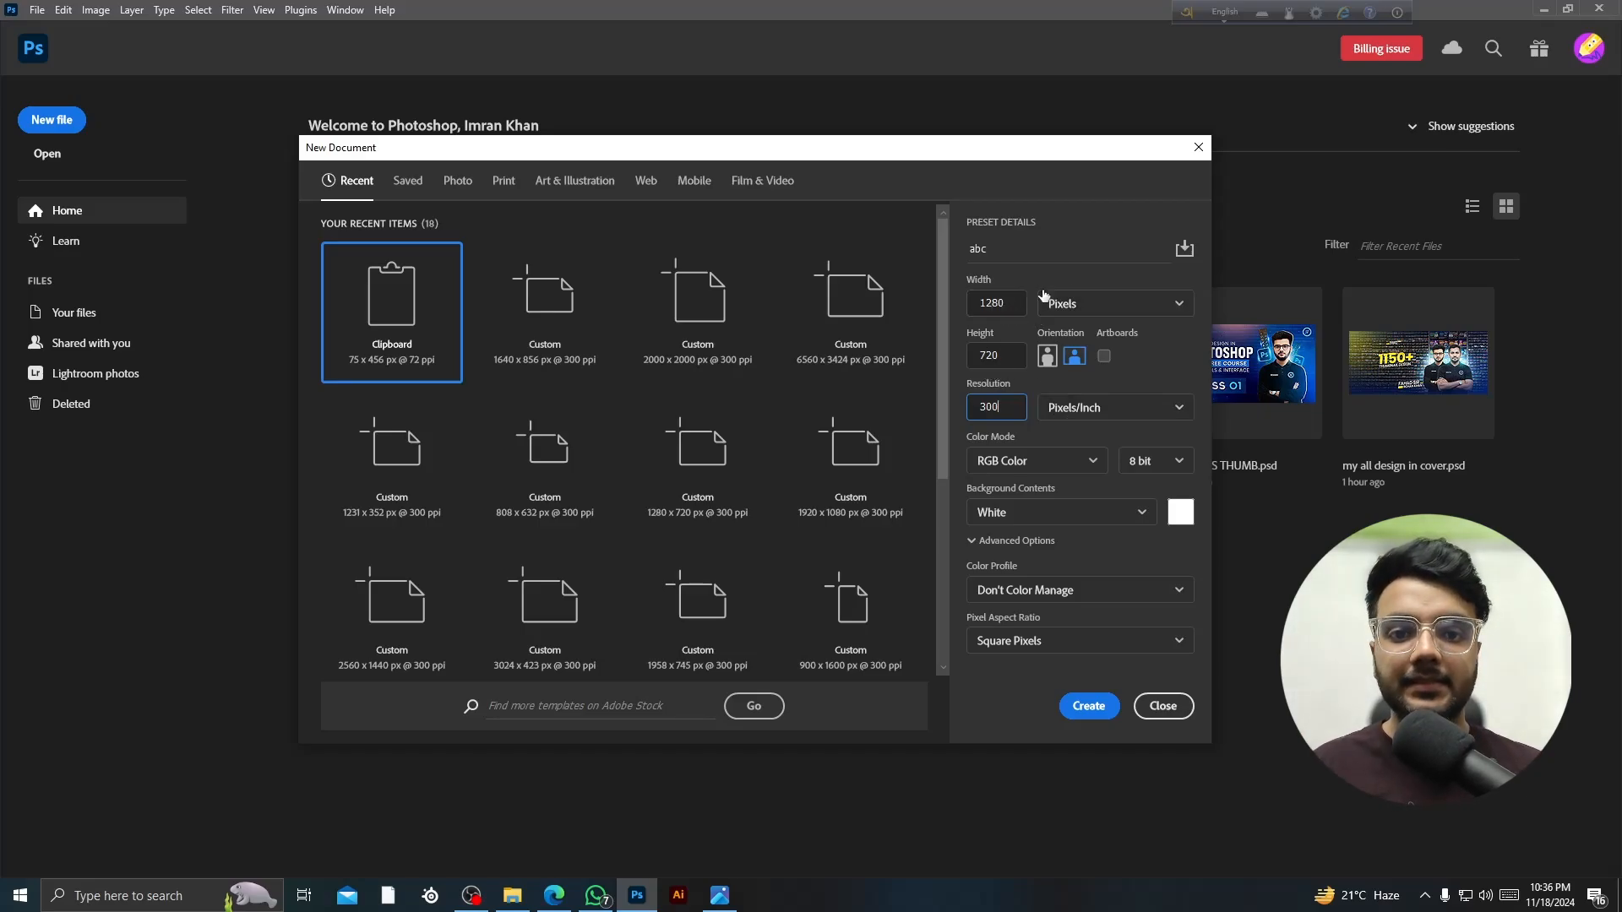
- Keep pixels as the width unit, try Black then settle on a White background, and create abc
{"action": "left_click", "coordinate": [1090, 305]}
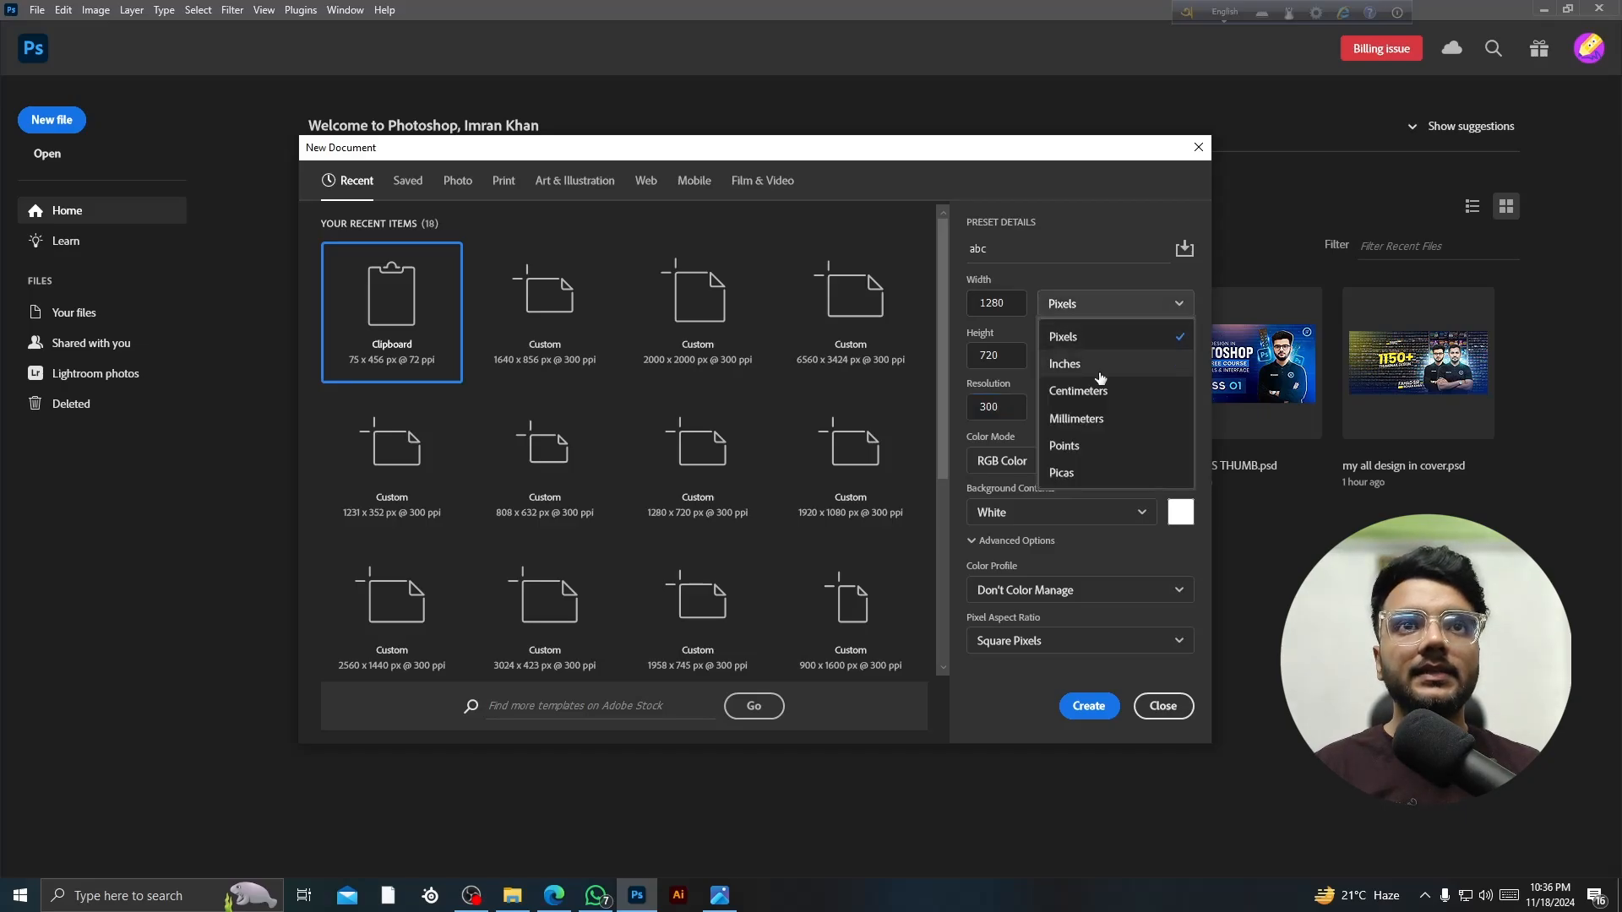
{"action": "left_click", "coordinate": [1088, 564]}
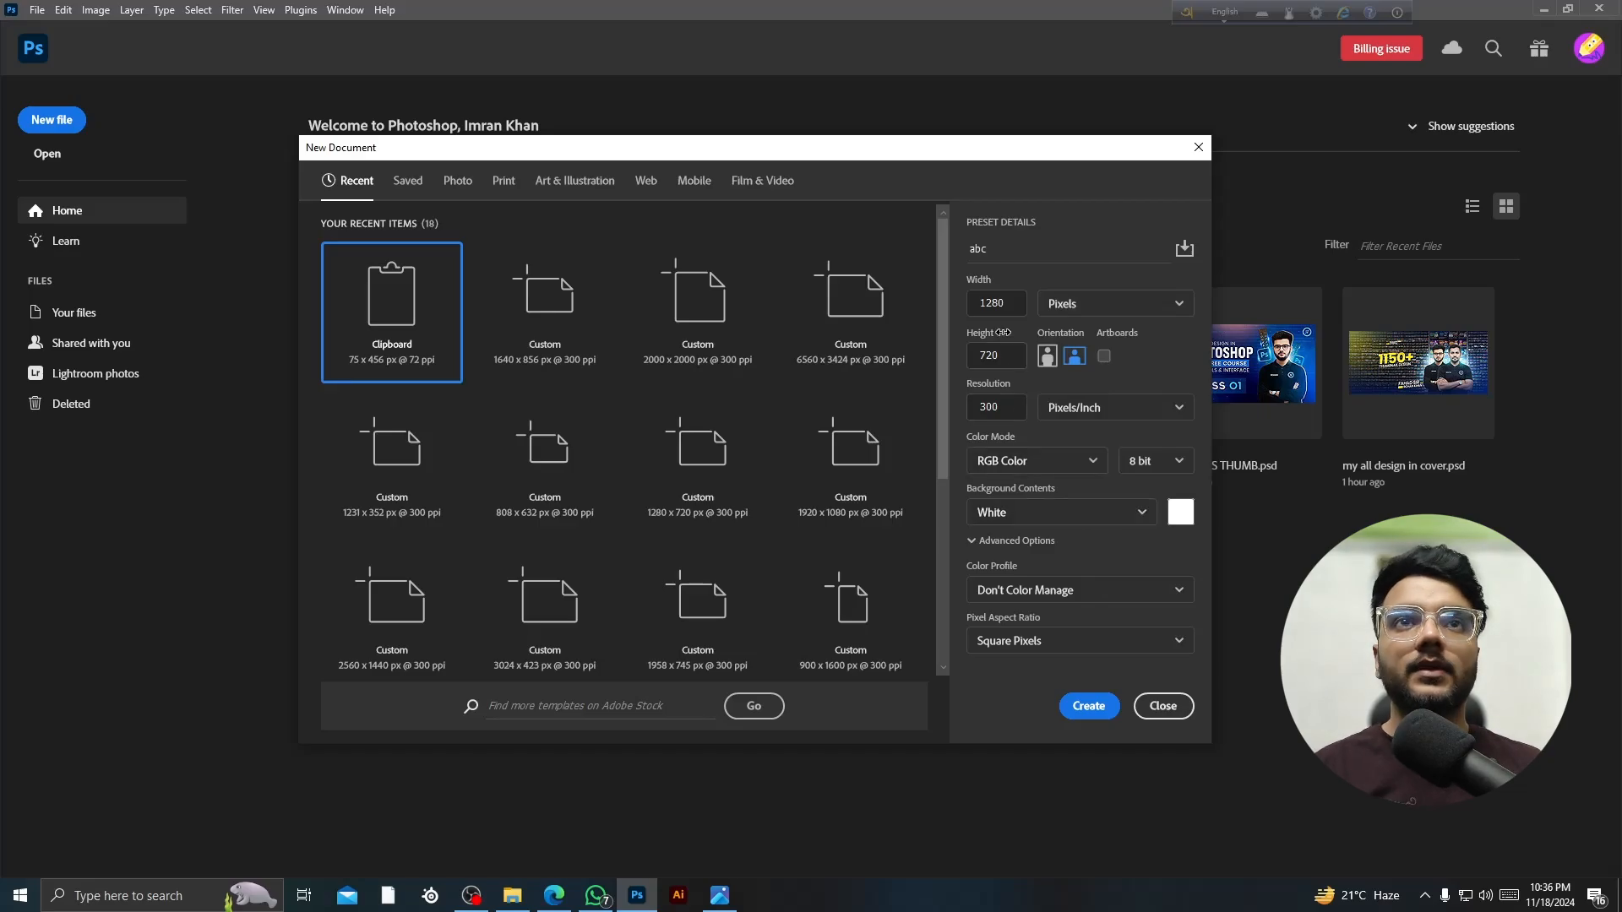
{"action": "left_click", "coordinate": [1124, 515]}
{"action": "left_click", "coordinate": [990, 574]}
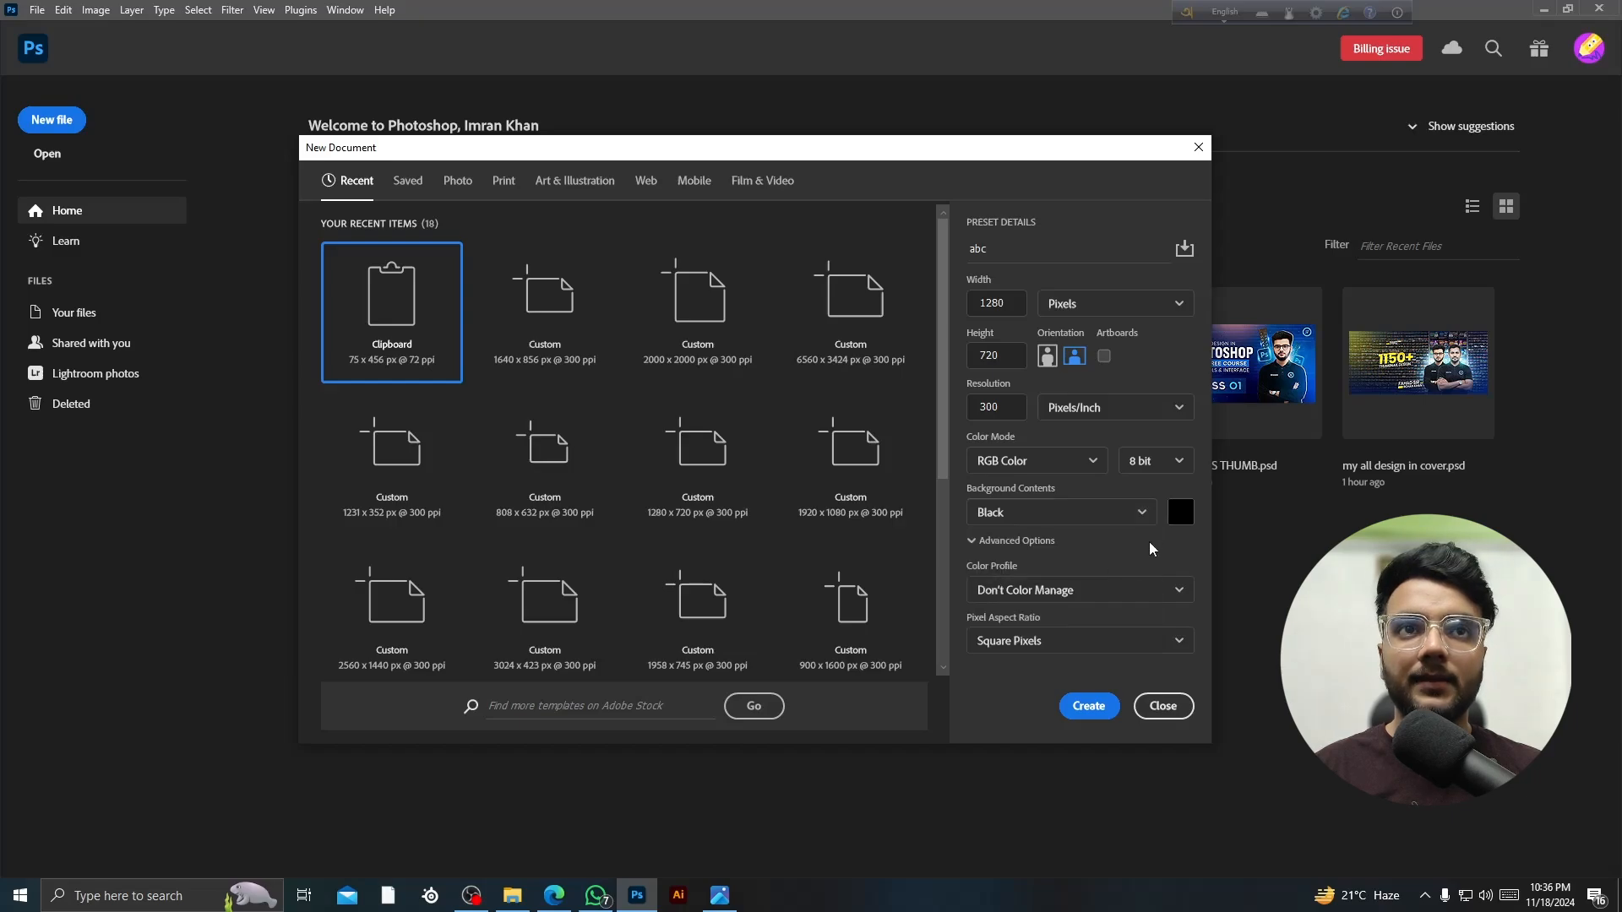
{"action": "left_click", "coordinate": [1080, 517]}
{"action": "left_click", "coordinate": [1051, 546]}
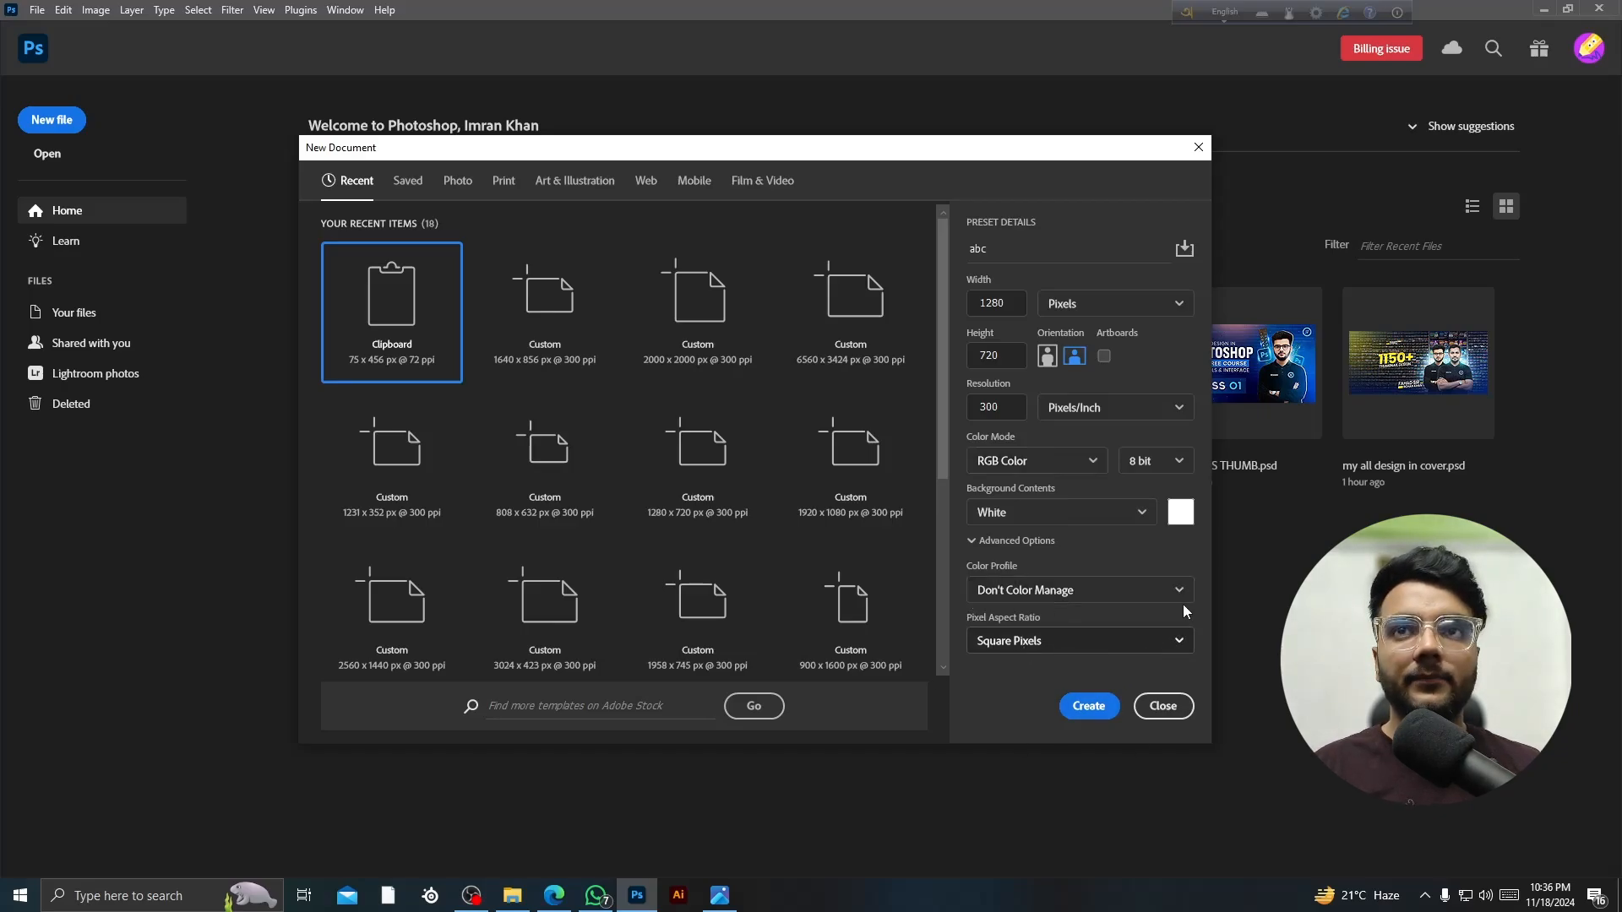
{"action": "left_click", "coordinate": [1075, 709]}
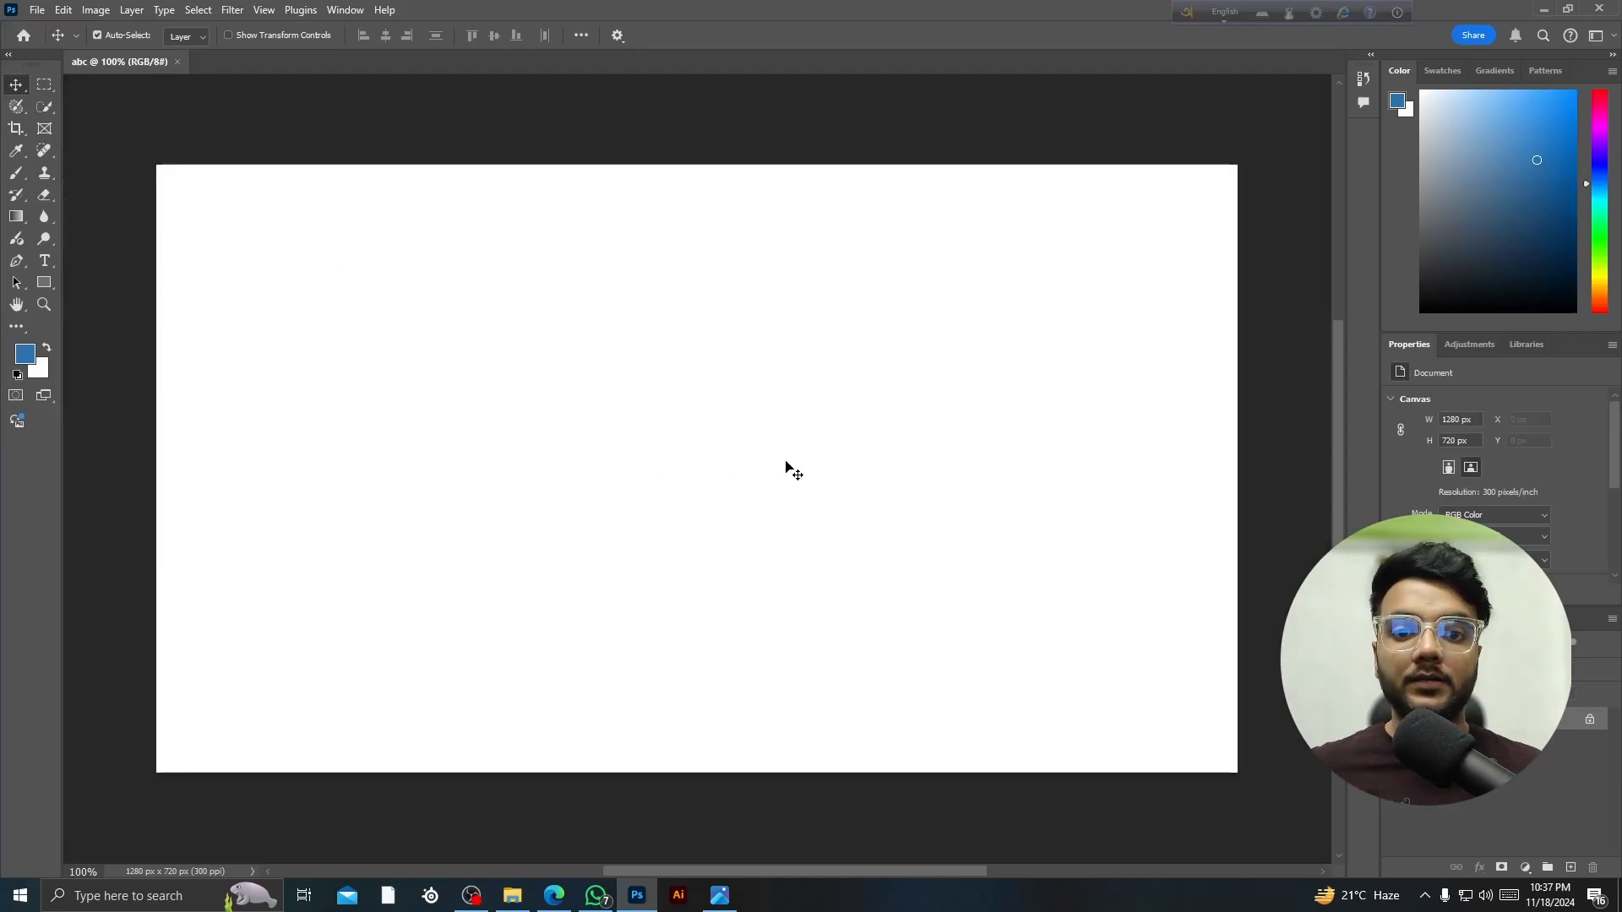
{"action": "scroll", "coordinate": [786, 467], "scroll_direction": "down", "scroll_amount": 2}
{"action": "scroll", "coordinate": [786, 467], "scroll_direction": "up", "scroll_amount": 1}
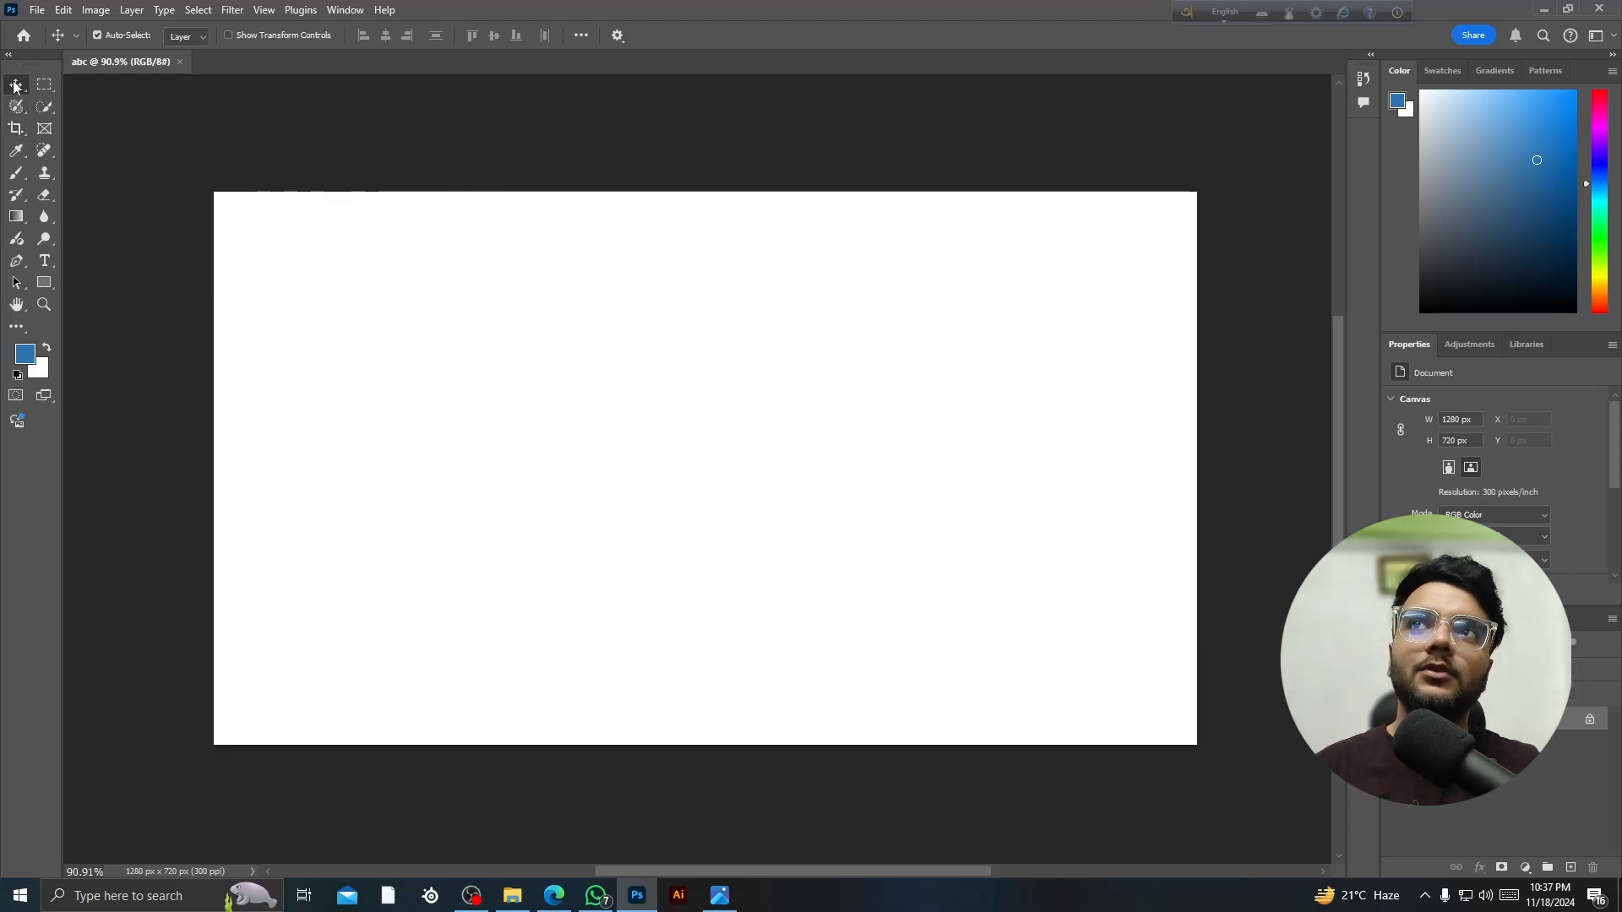
{"action": "left_click", "coordinate": [52, 90]}
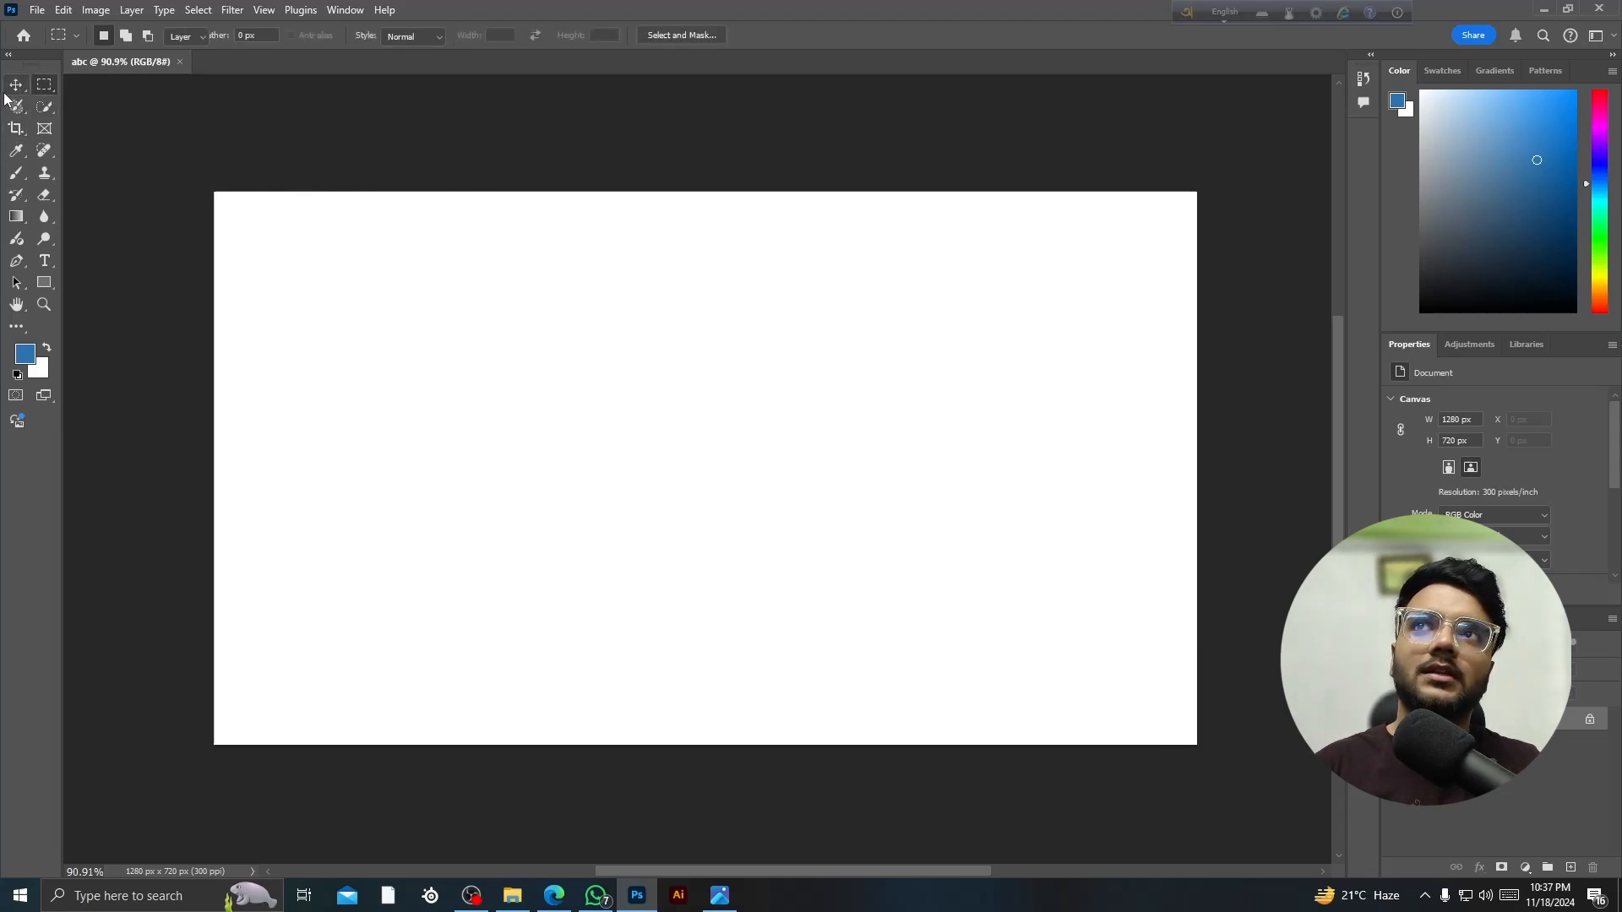
{"action": "left_click", "coordinate": [12, 89]}
{"action": "left_click_drag", "start_coordinate": [469, 326], "coordinate": [905, 439]}
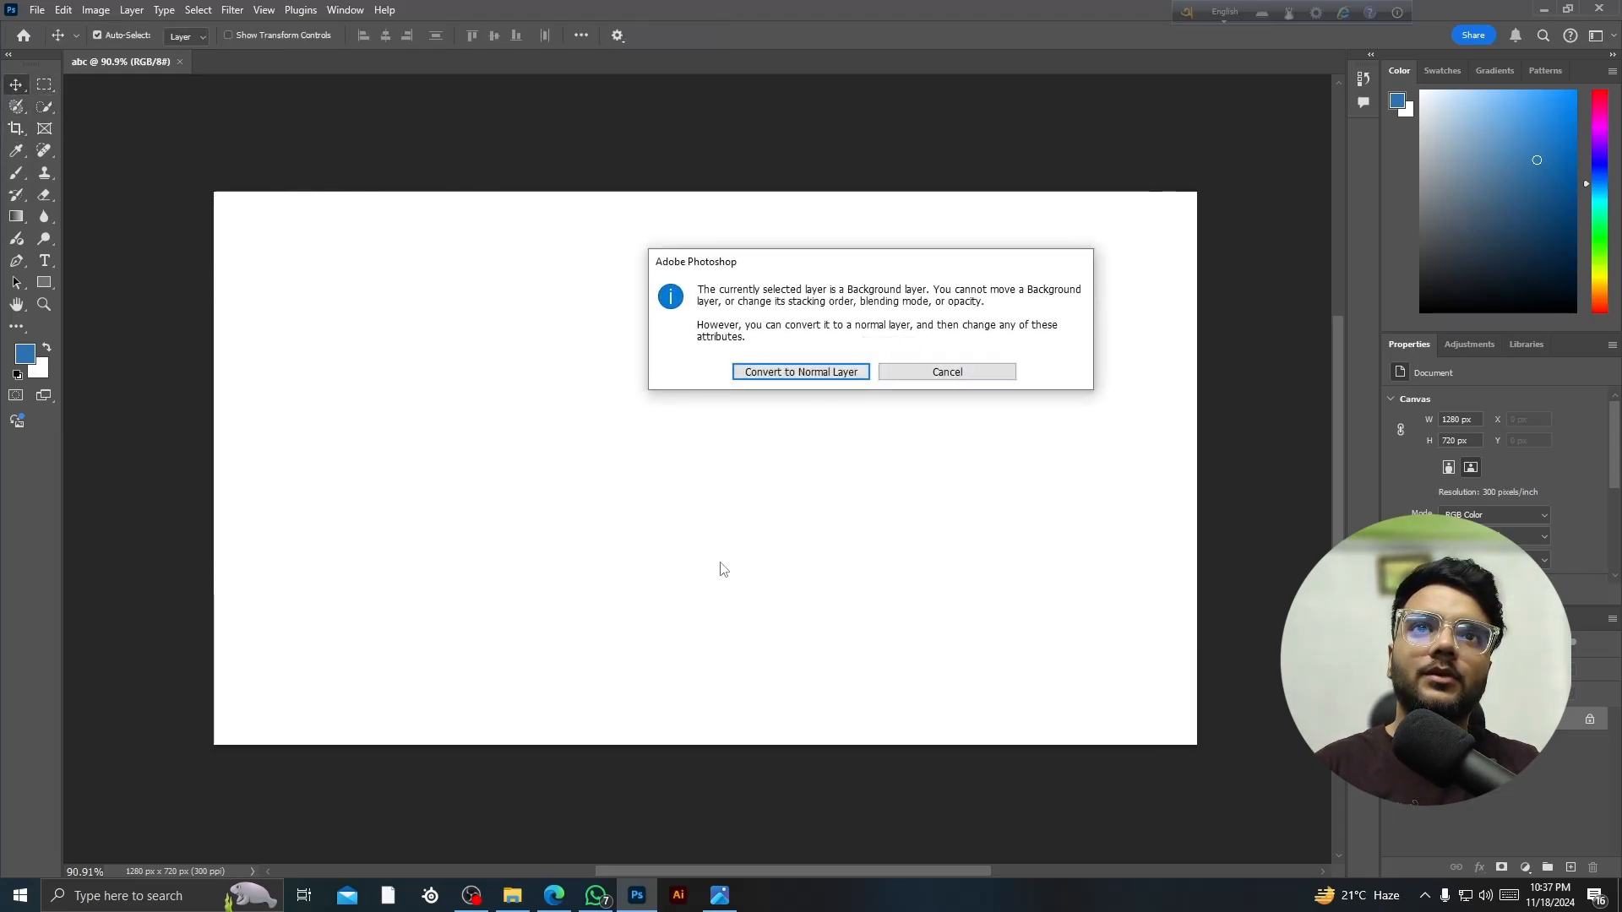
{"action": "left_click", "coordinate": [940, 372]}
{"action": "left_click", "coordinate": [16, 151]}
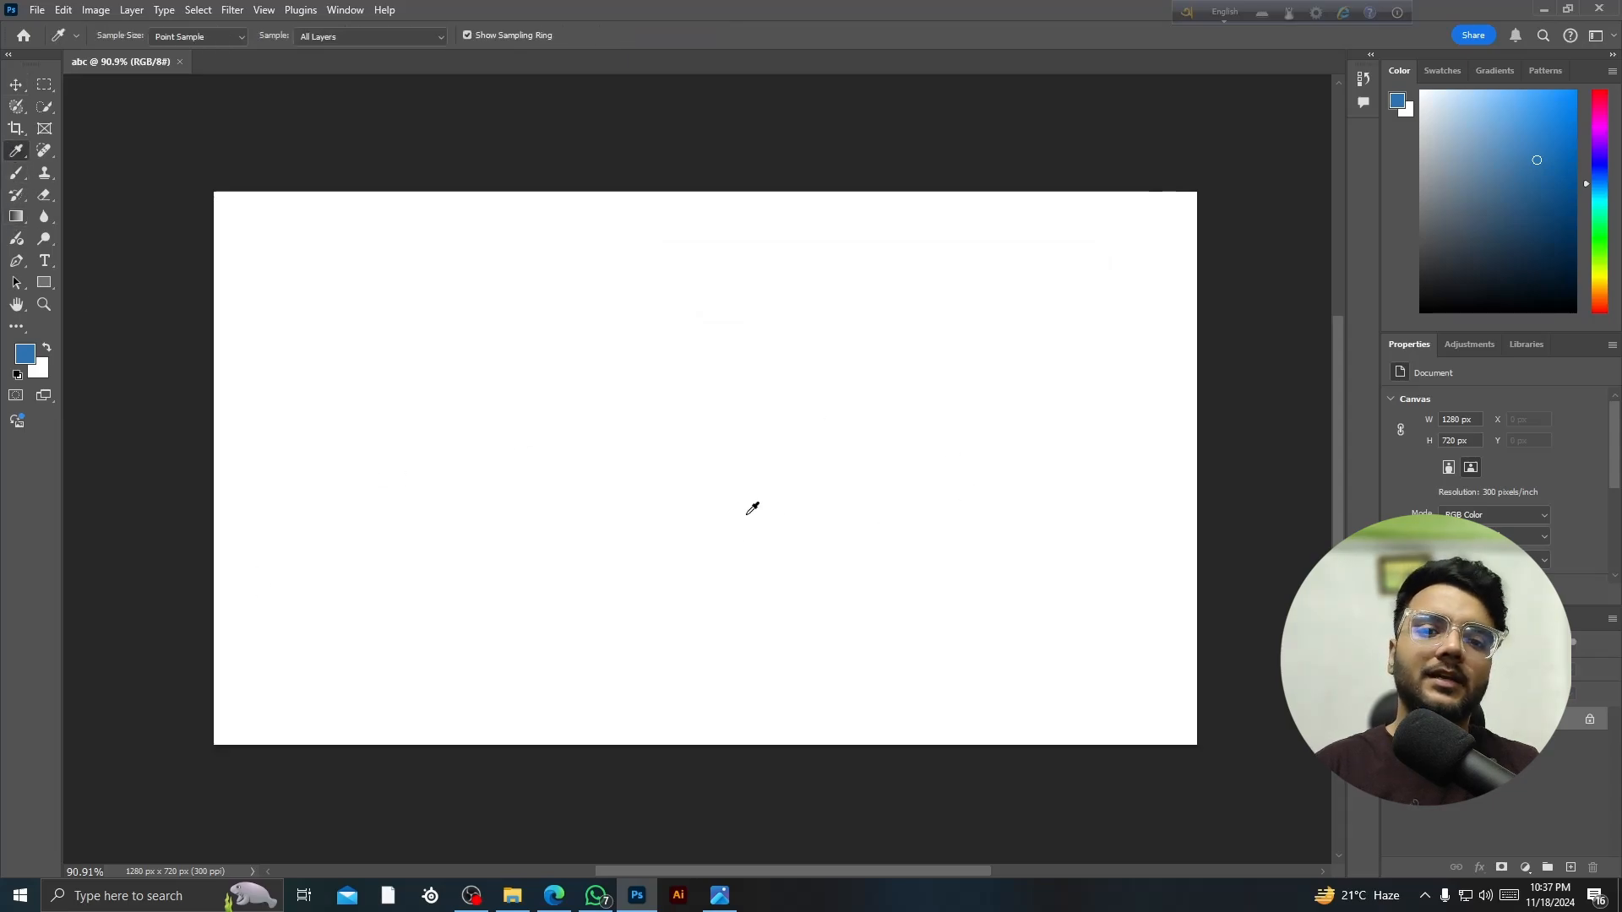
{"action": "left_click", "coordinate": [16, 84]}
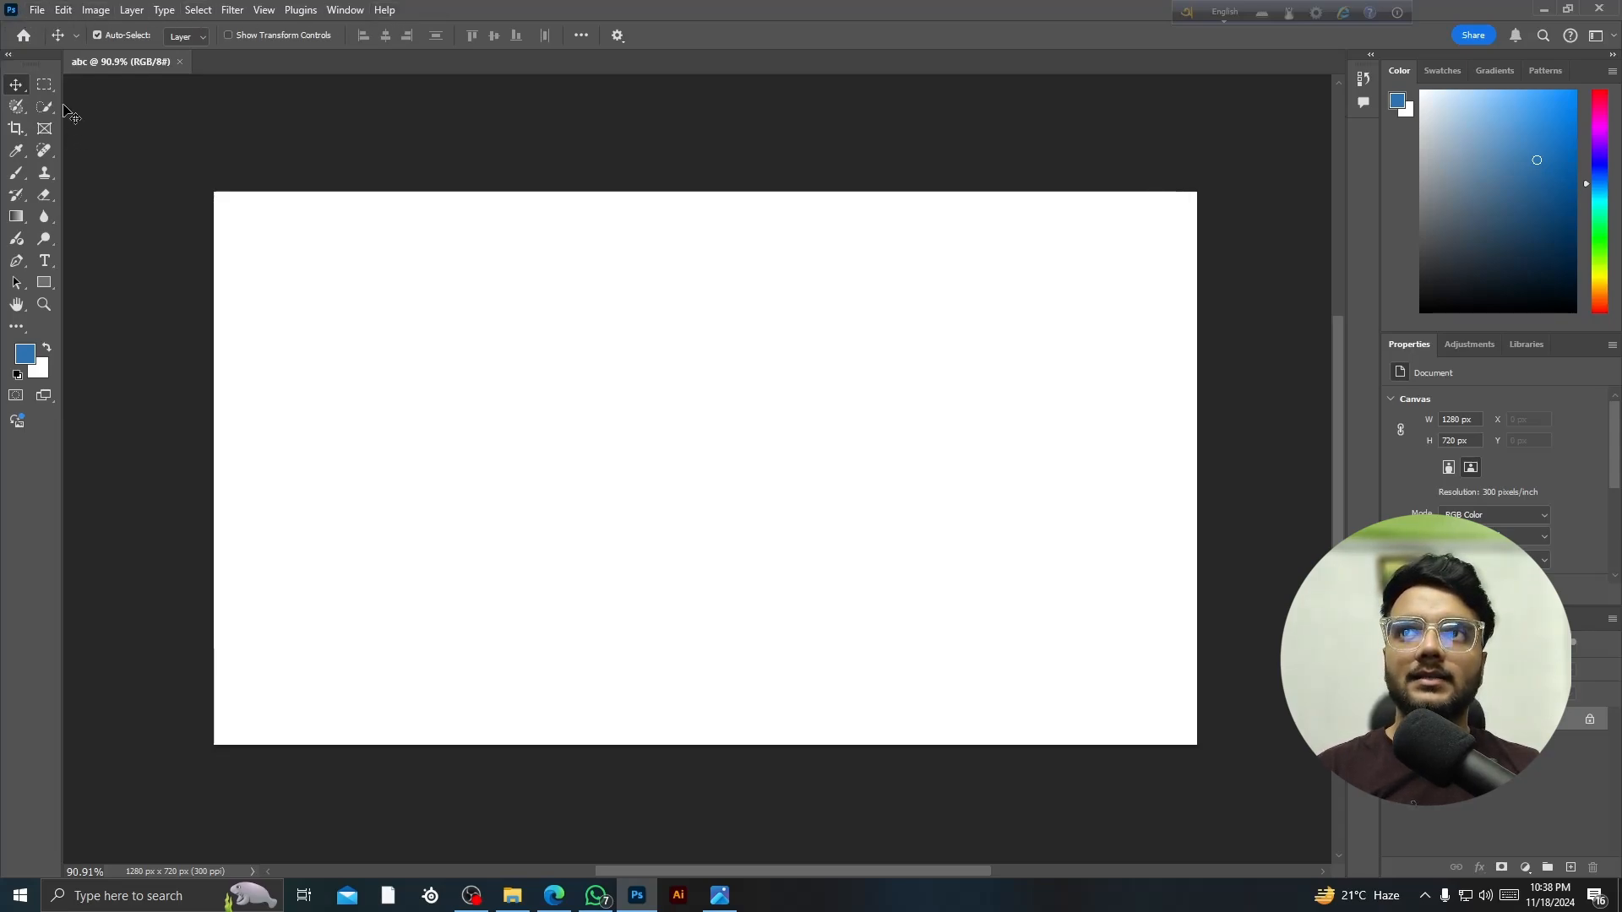
{"action": "left_click_drag", "start_coordinate": [32, 57], "coordinate": [1, 82]}
{"action": "mouse_move", "coordinate": [20, 98]}
{"action": "left_mouse_down"}
{"action": "mouse_move", "coordinate": [21, 62]}
{"action": "mouse_move", "coordinate": [13, 97]}
{"action": "left_mouse_up"}
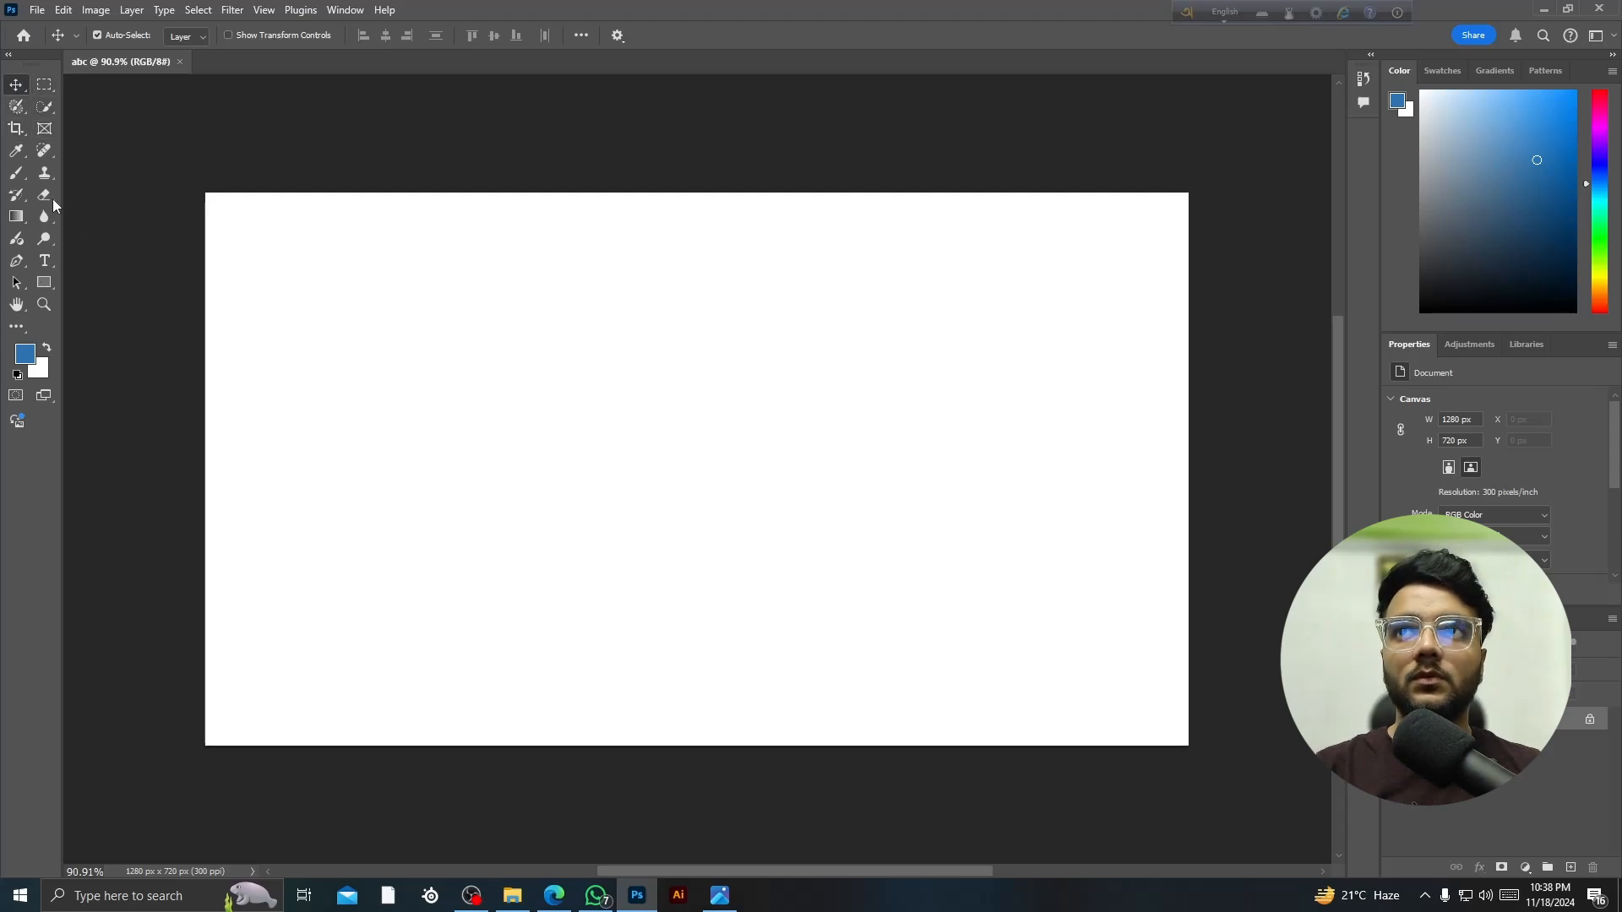
{"action": "left_click", "coordinate": [48, 85]}
{"action": "left_click", "coordinate": [44, 106]}
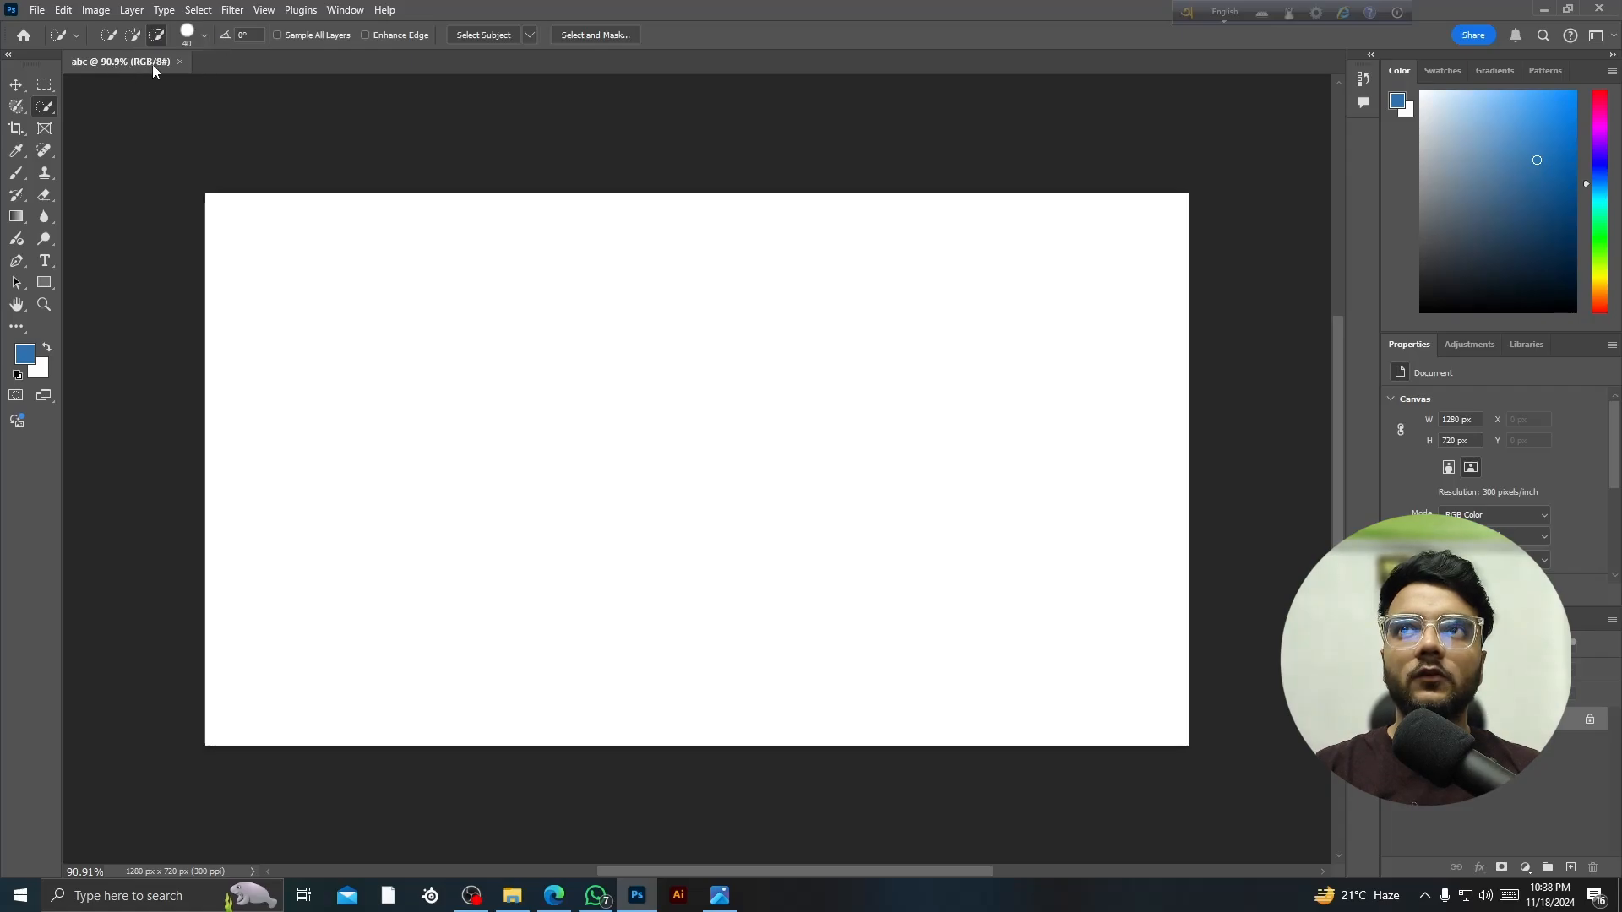
{"action": "left_click", "coordinate": [33, 12]}
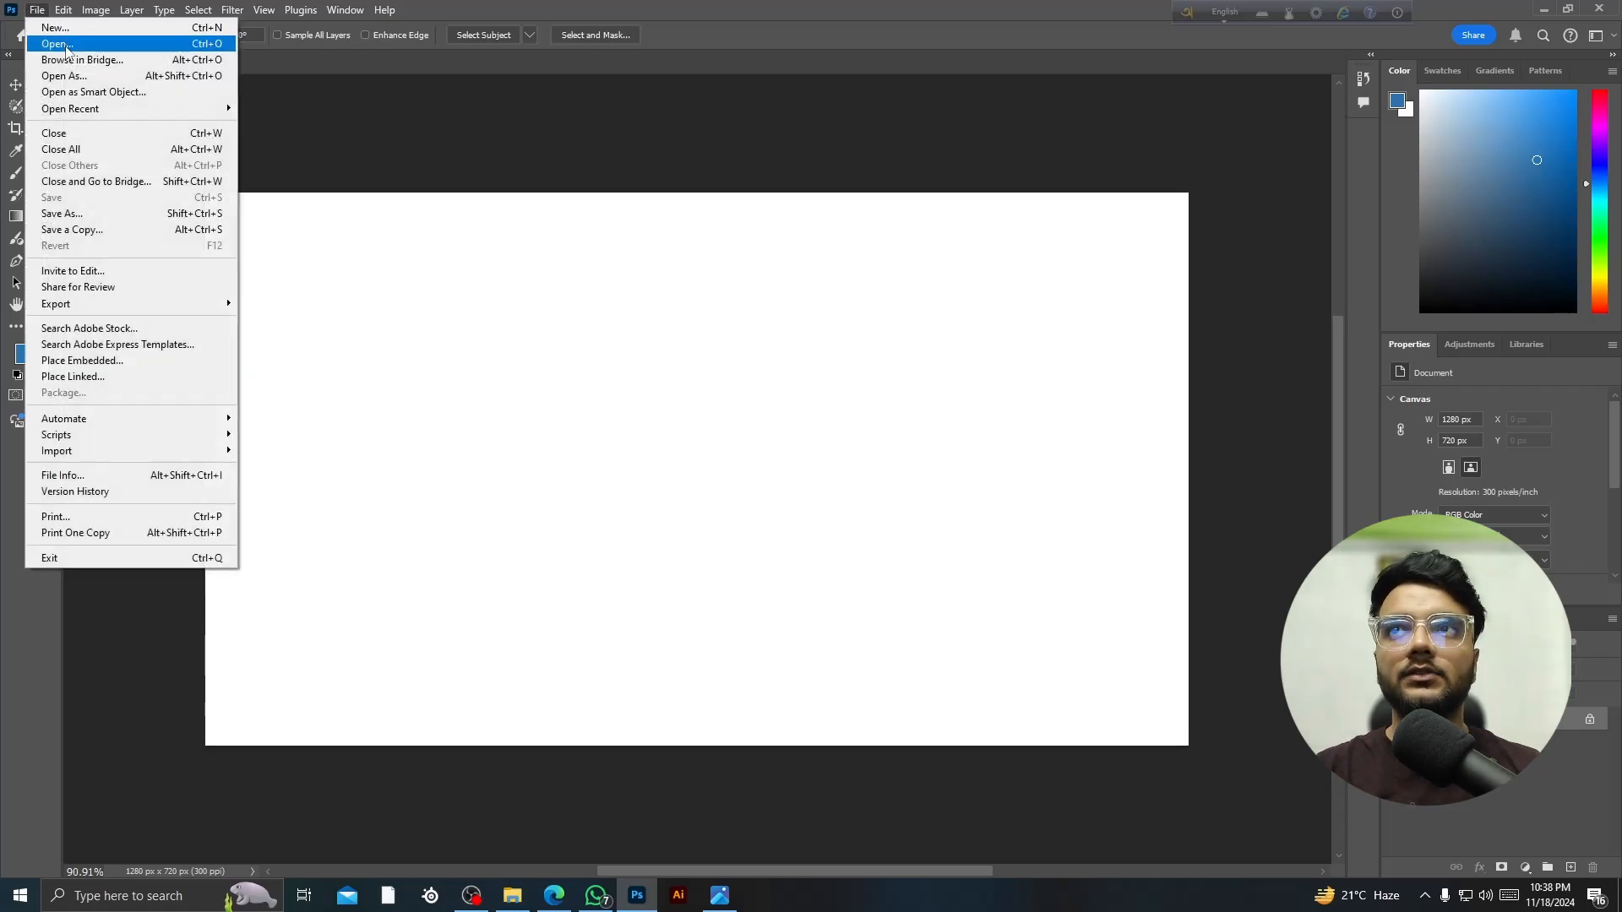
{"action": "left_click", "coordinate": [50, 30]}
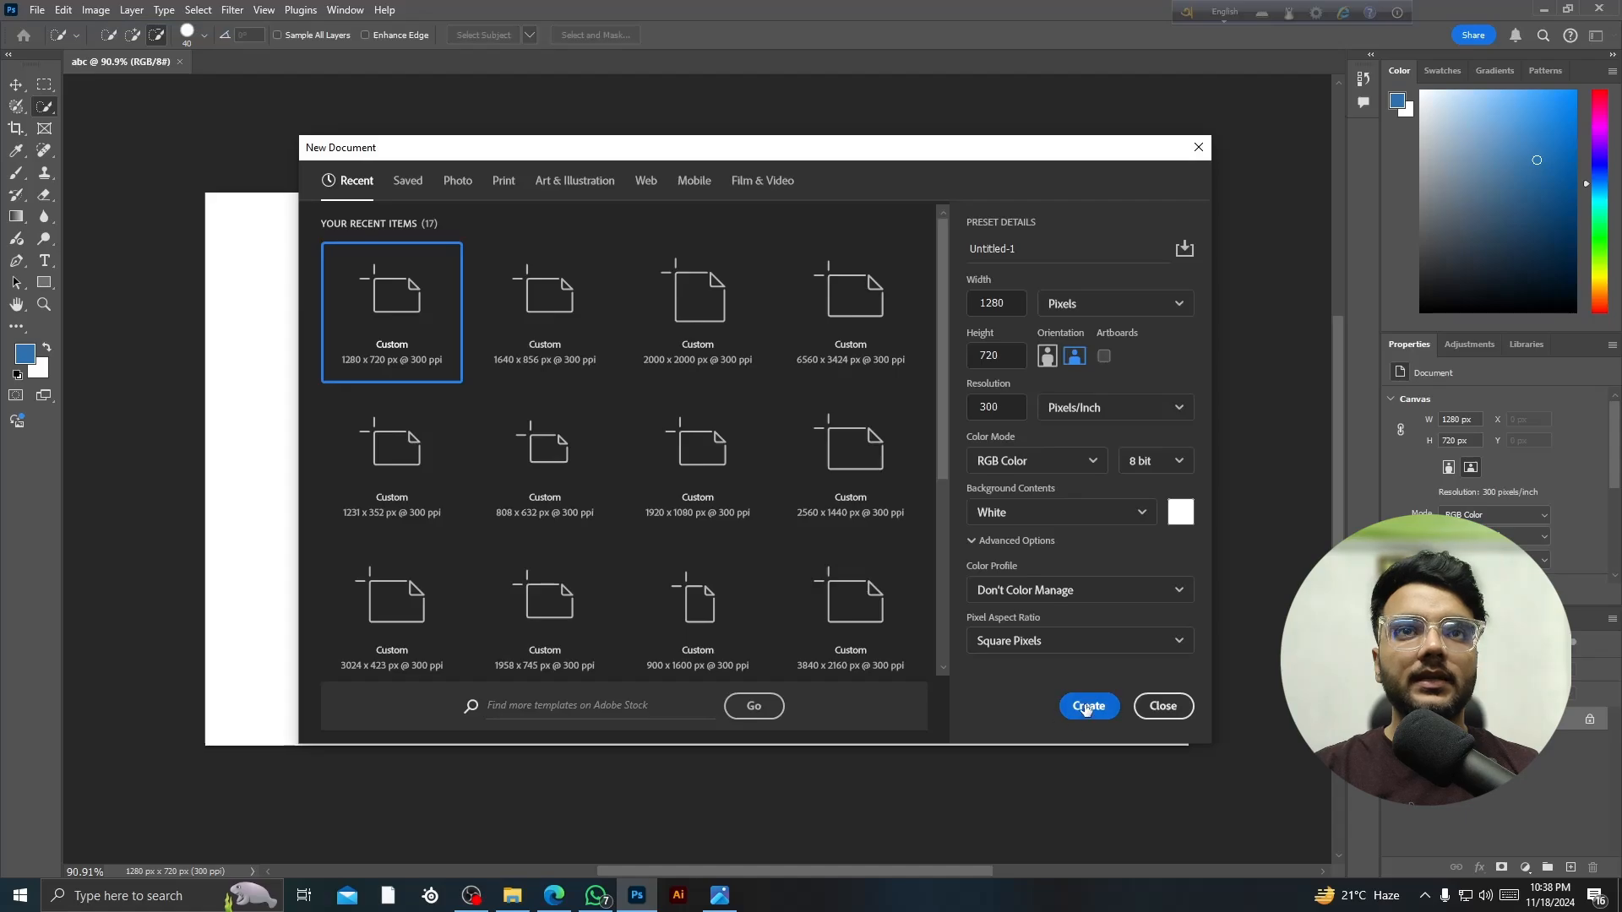
{"action": "left_click", "coordinate": [1090, 708]}
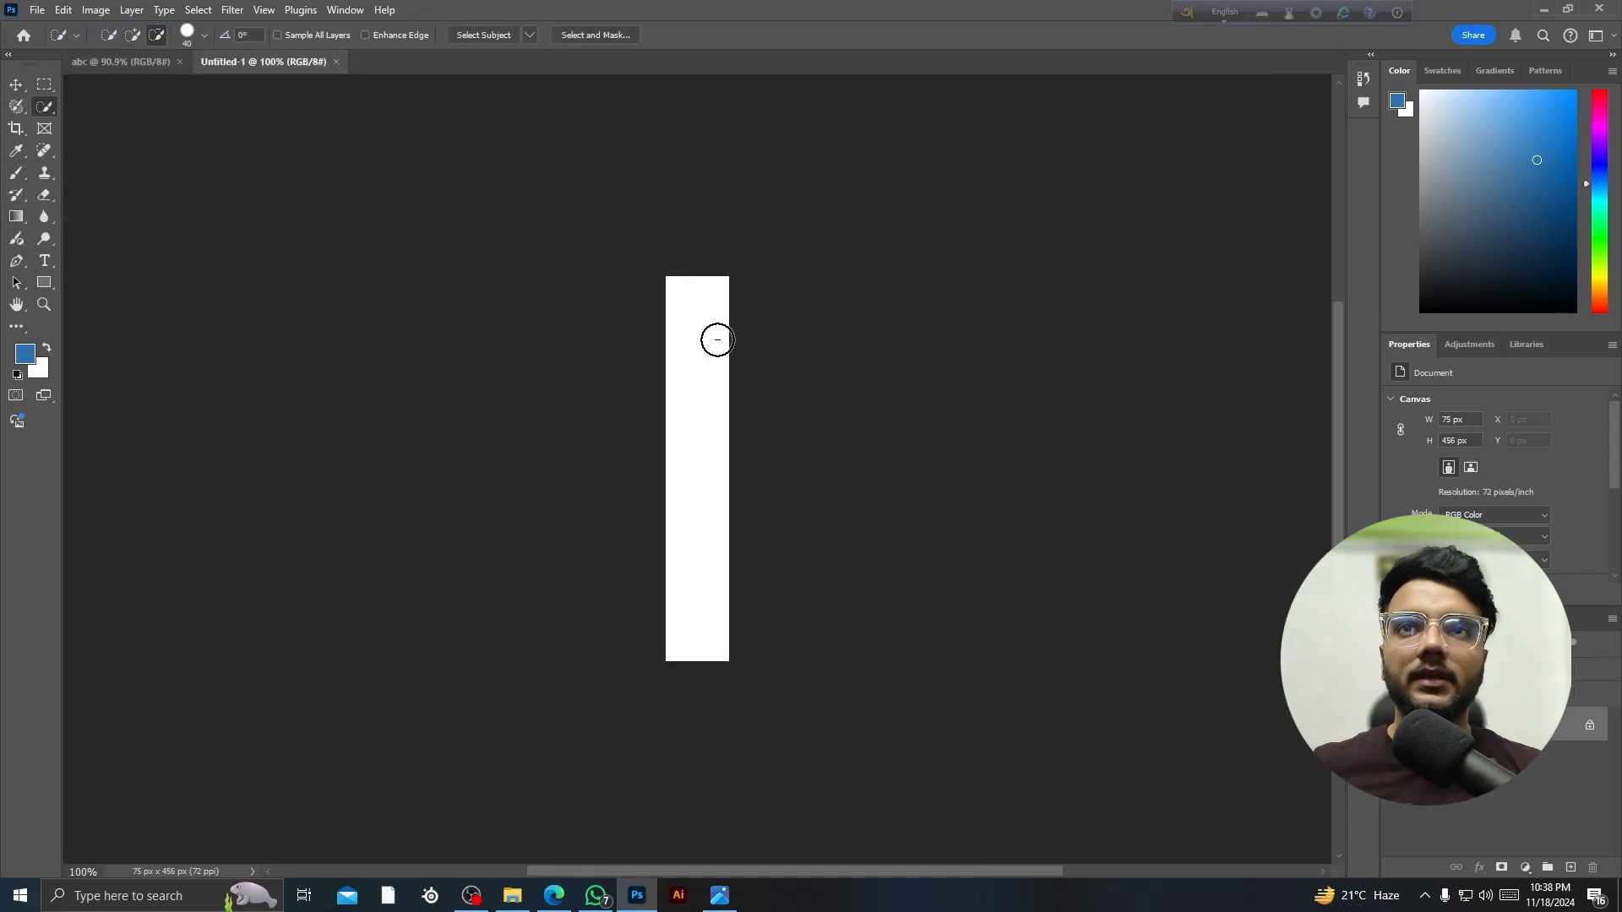
{"action": "scroll", "coordinate": [718, 337], "scroll_direction": "up", "scroll_amount": 5}
{"action": "scroll", "coordinate": [717, 337], "scroll_direction": "down", "scroll_amount": 3}
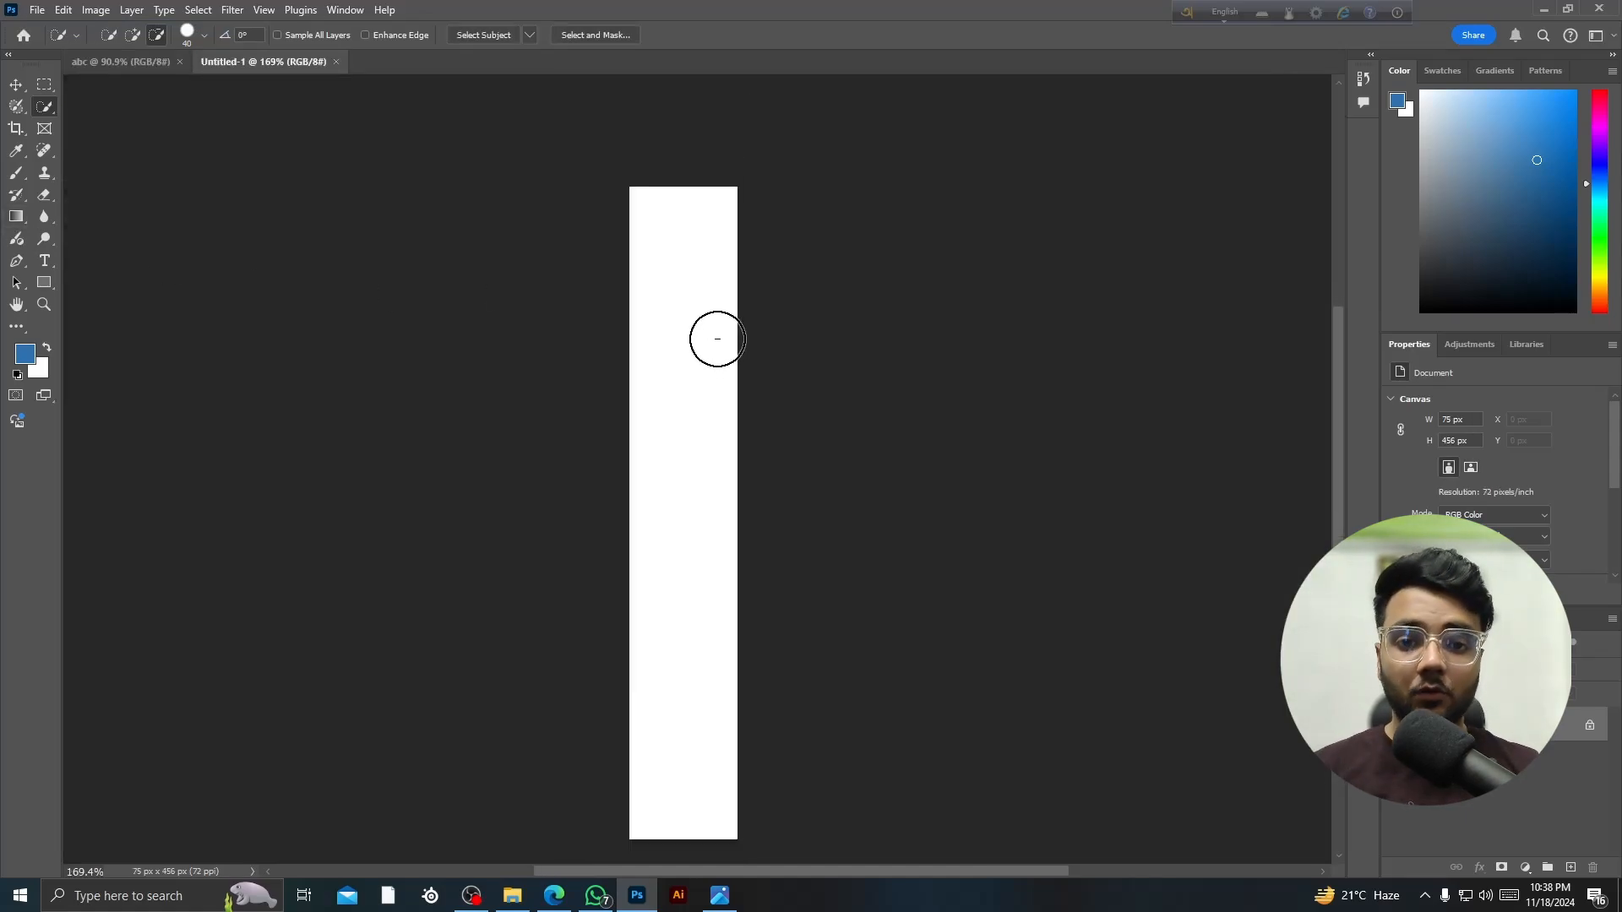
{"action": "left_click", "coordinate": [130, 64]}
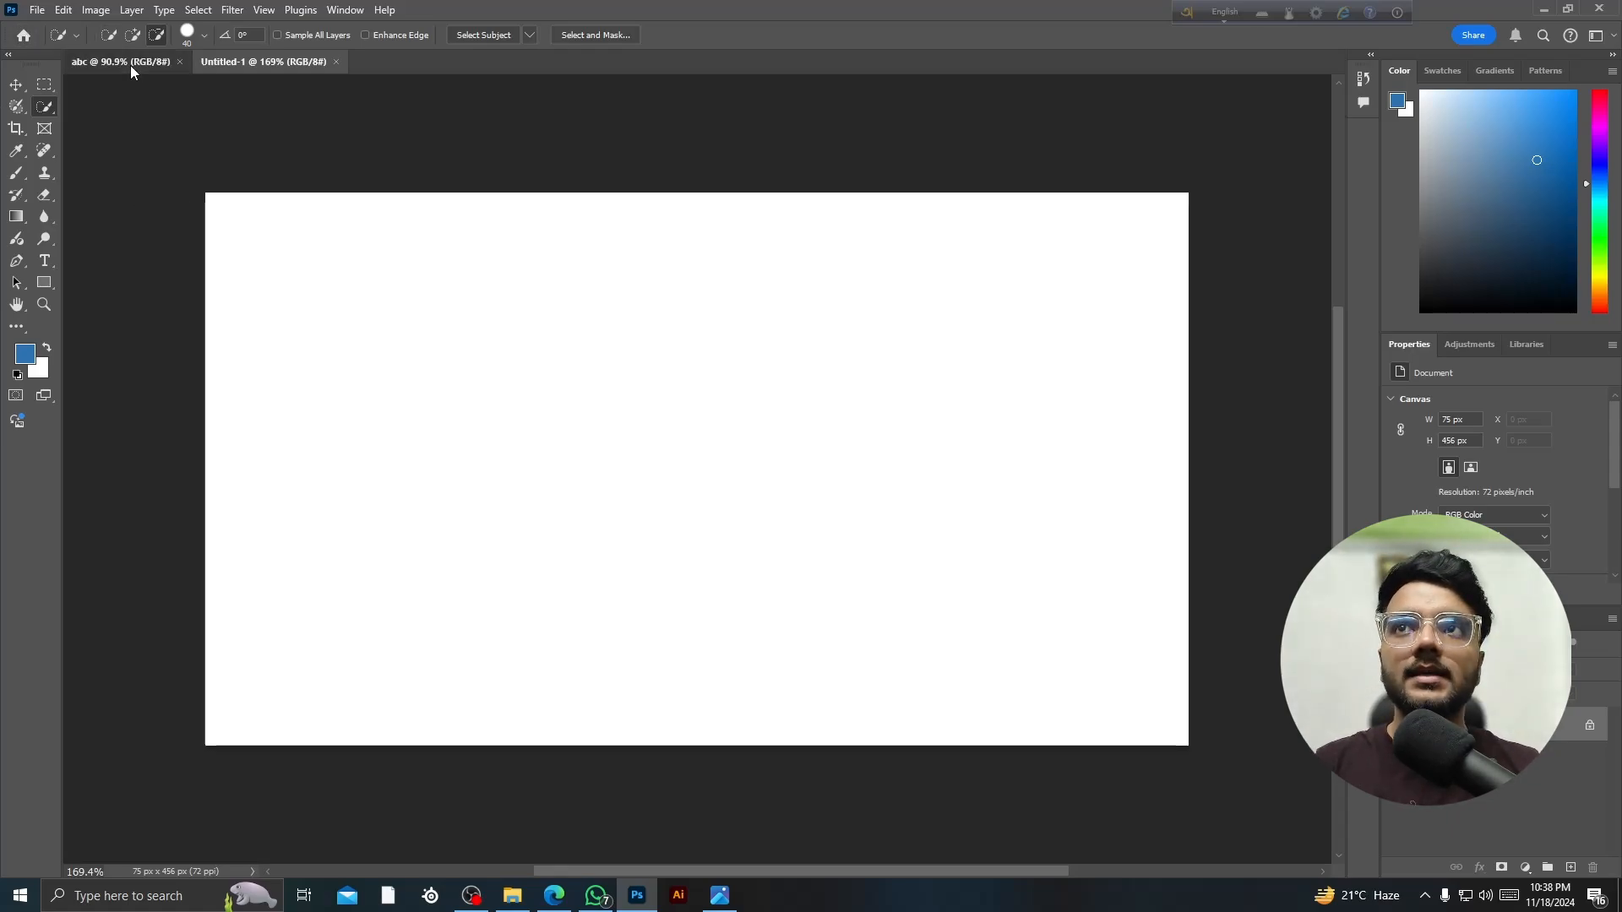
{"action": "left_click", "coordinate": [274, 66]}
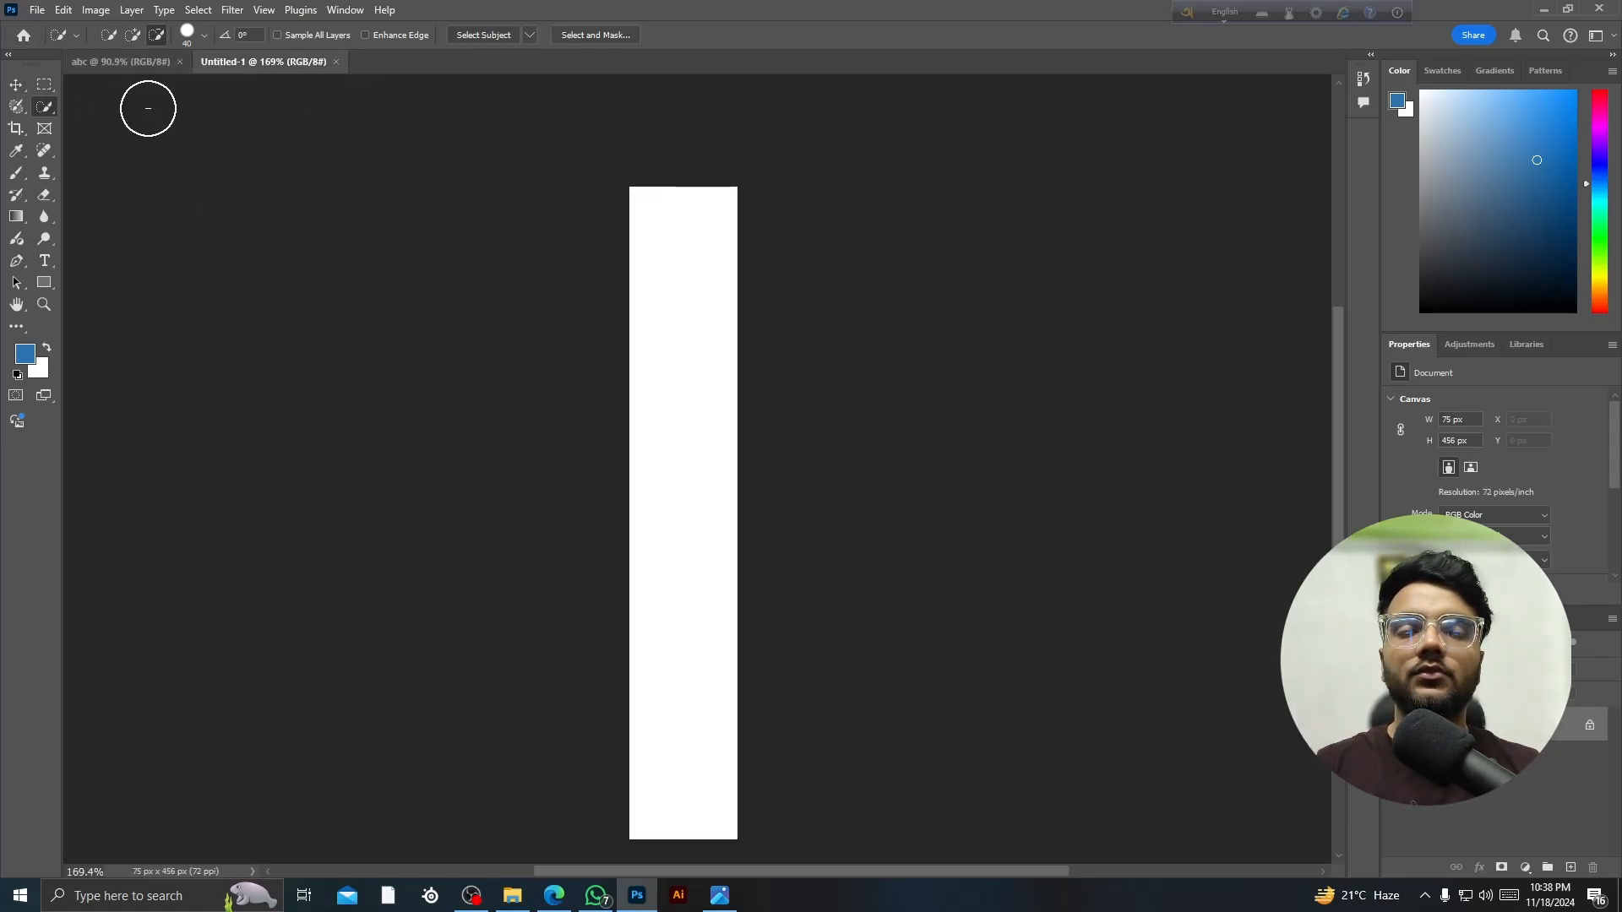
{"action": "scroll", "coordinate": [217, 102], "scroll_direction": "up", "scroll_amount": 2}
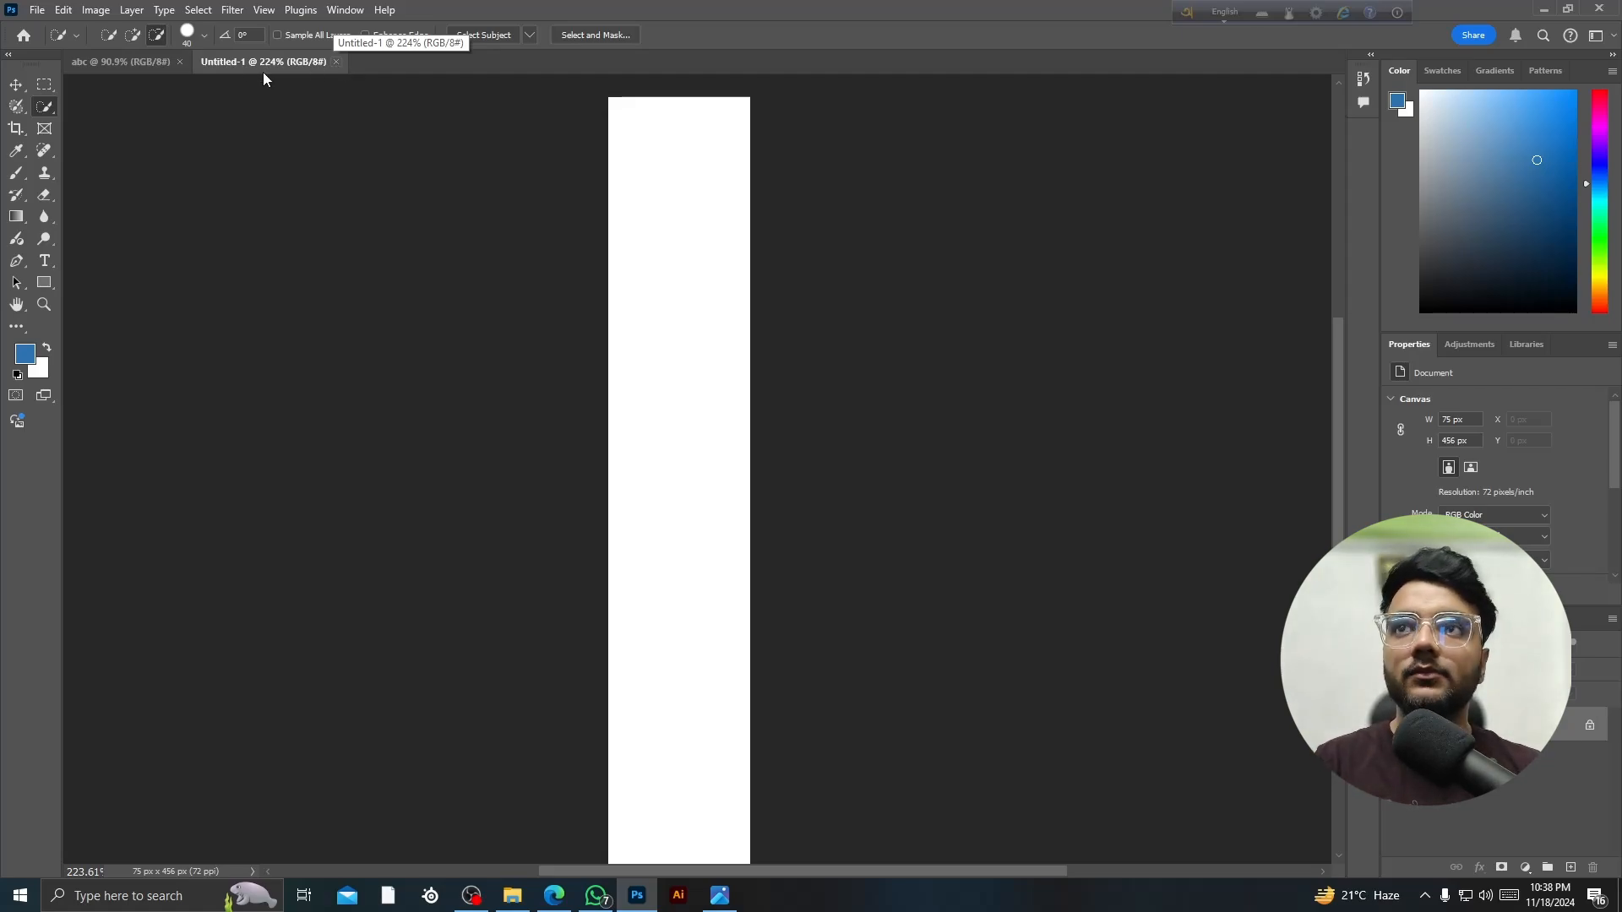
{"action": "left_click", "coordinate": [338, 64]}
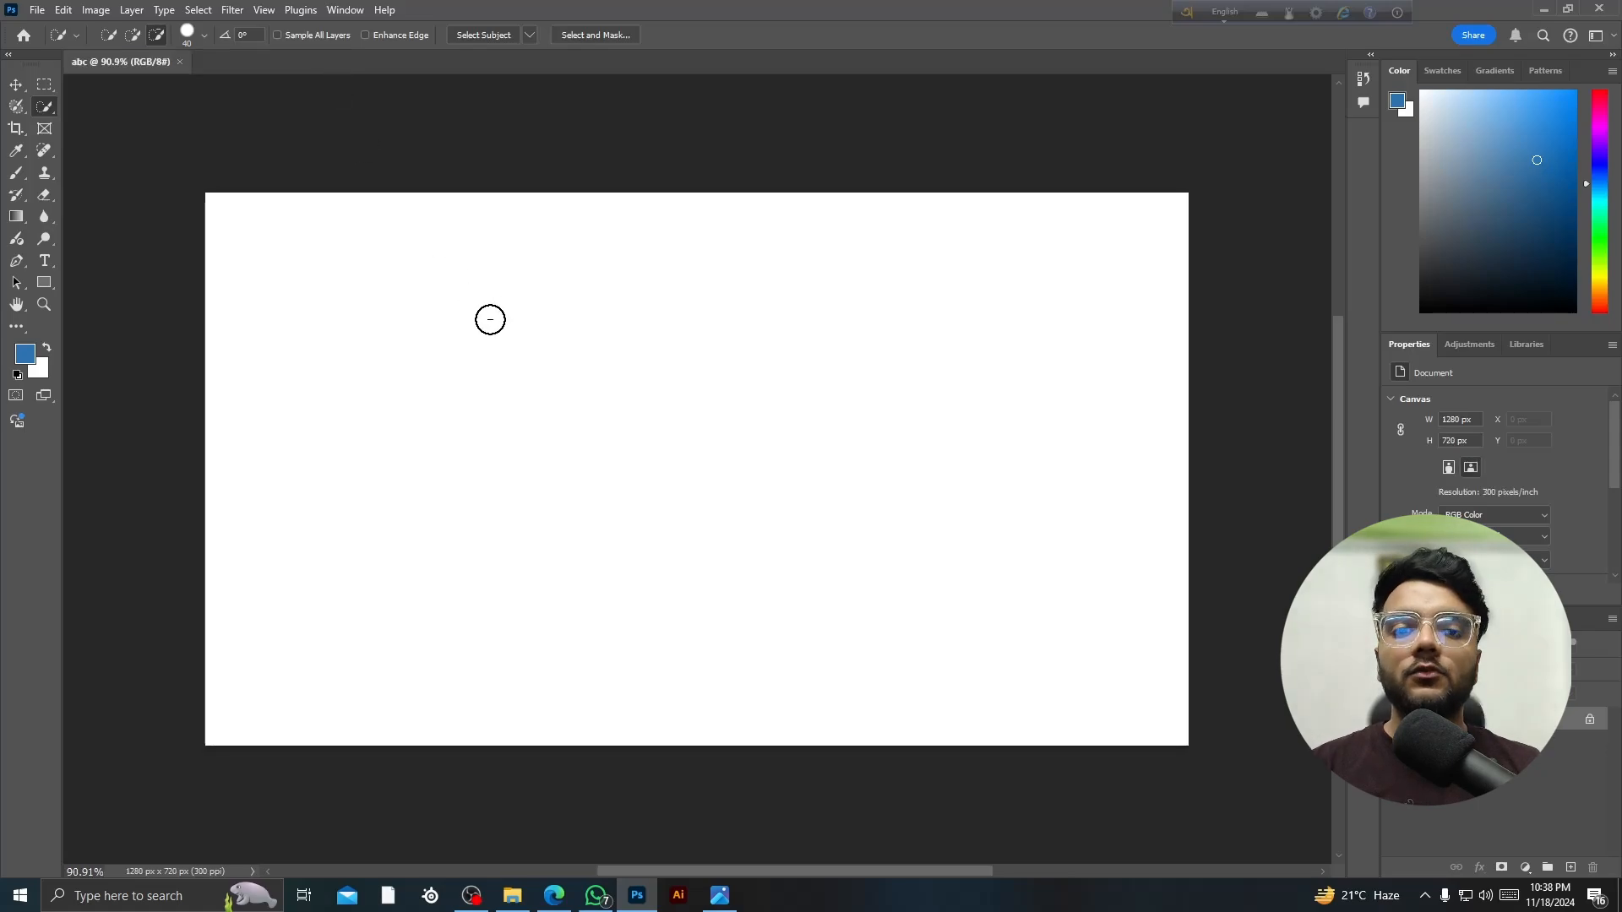
- Draw a 450 × 316 px cyan rectangle and drag it toward the canvas's upper left
{"action": "left_click", "coordinate": [17, 86]}
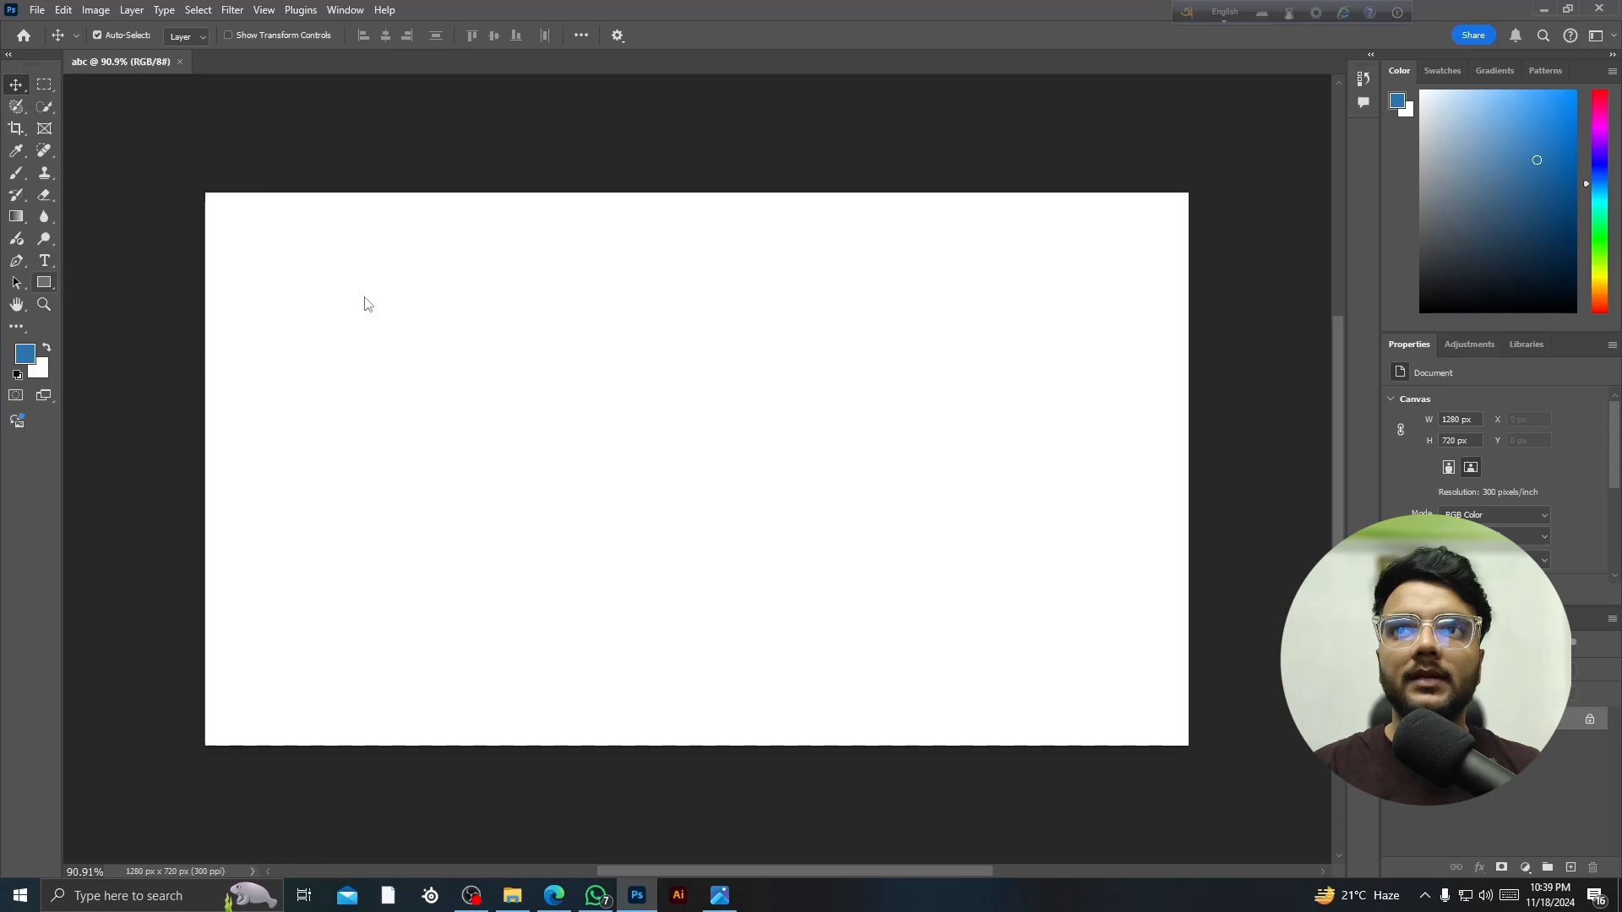
{"action": "key", "text": "u"}
{"action": "left_click_drag", "start_coordinate": [363, 294], "coordinate": [709, 541]}
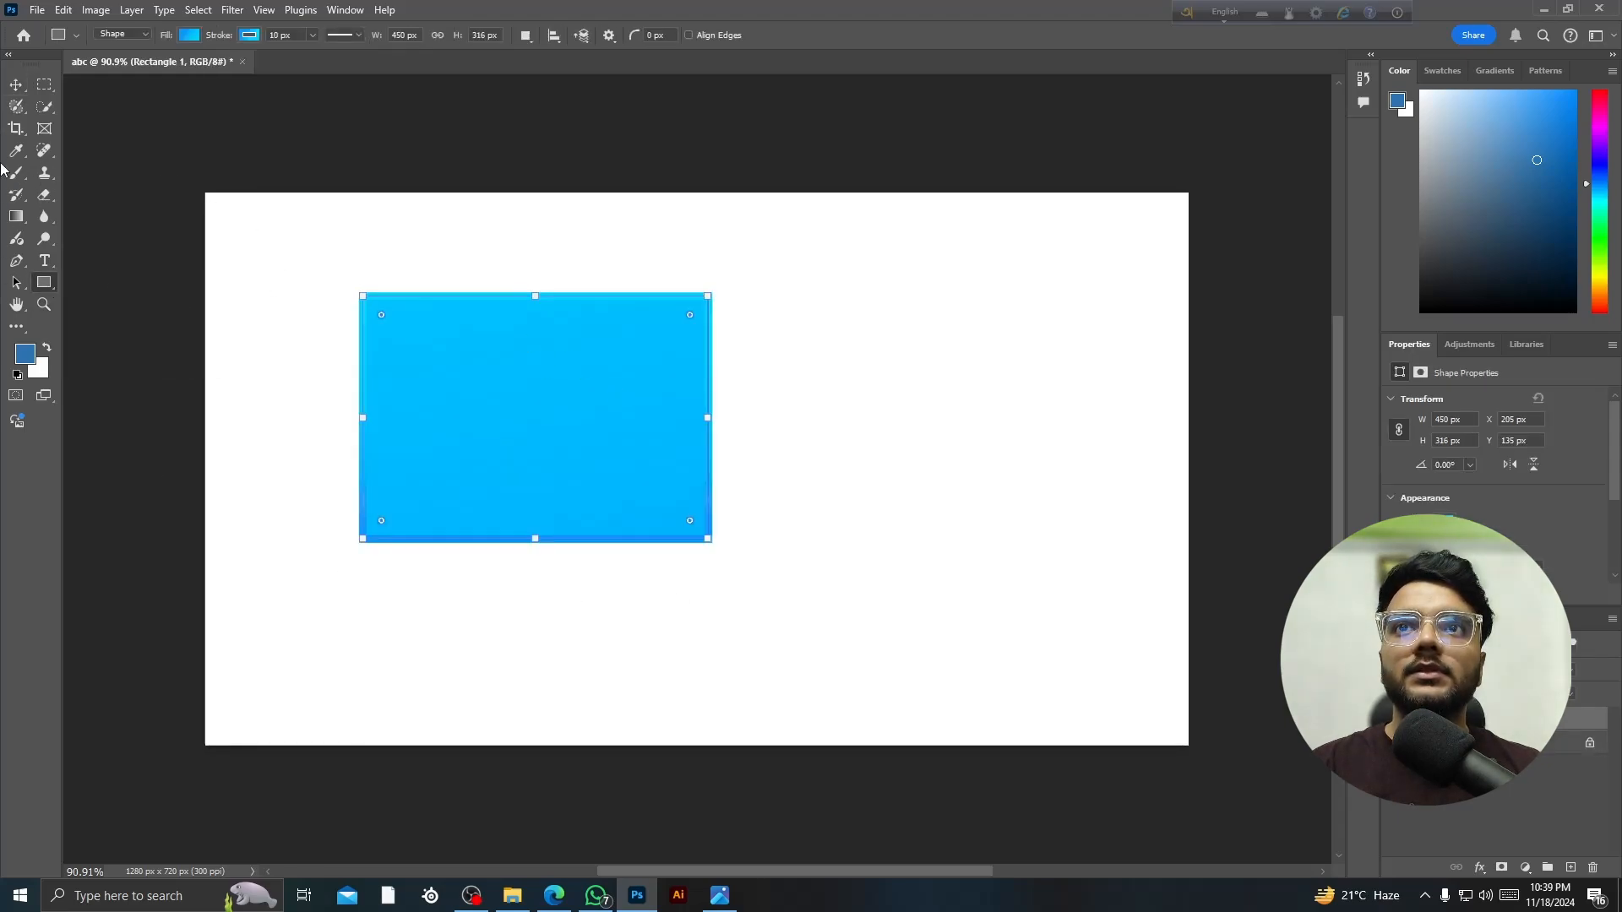
{"action": "left_click", "coordinate": [16, 84]}
{"action": "scroll", "coordinate": [448, 455], "scroll_direction": "up", "scroll_amount": 3}
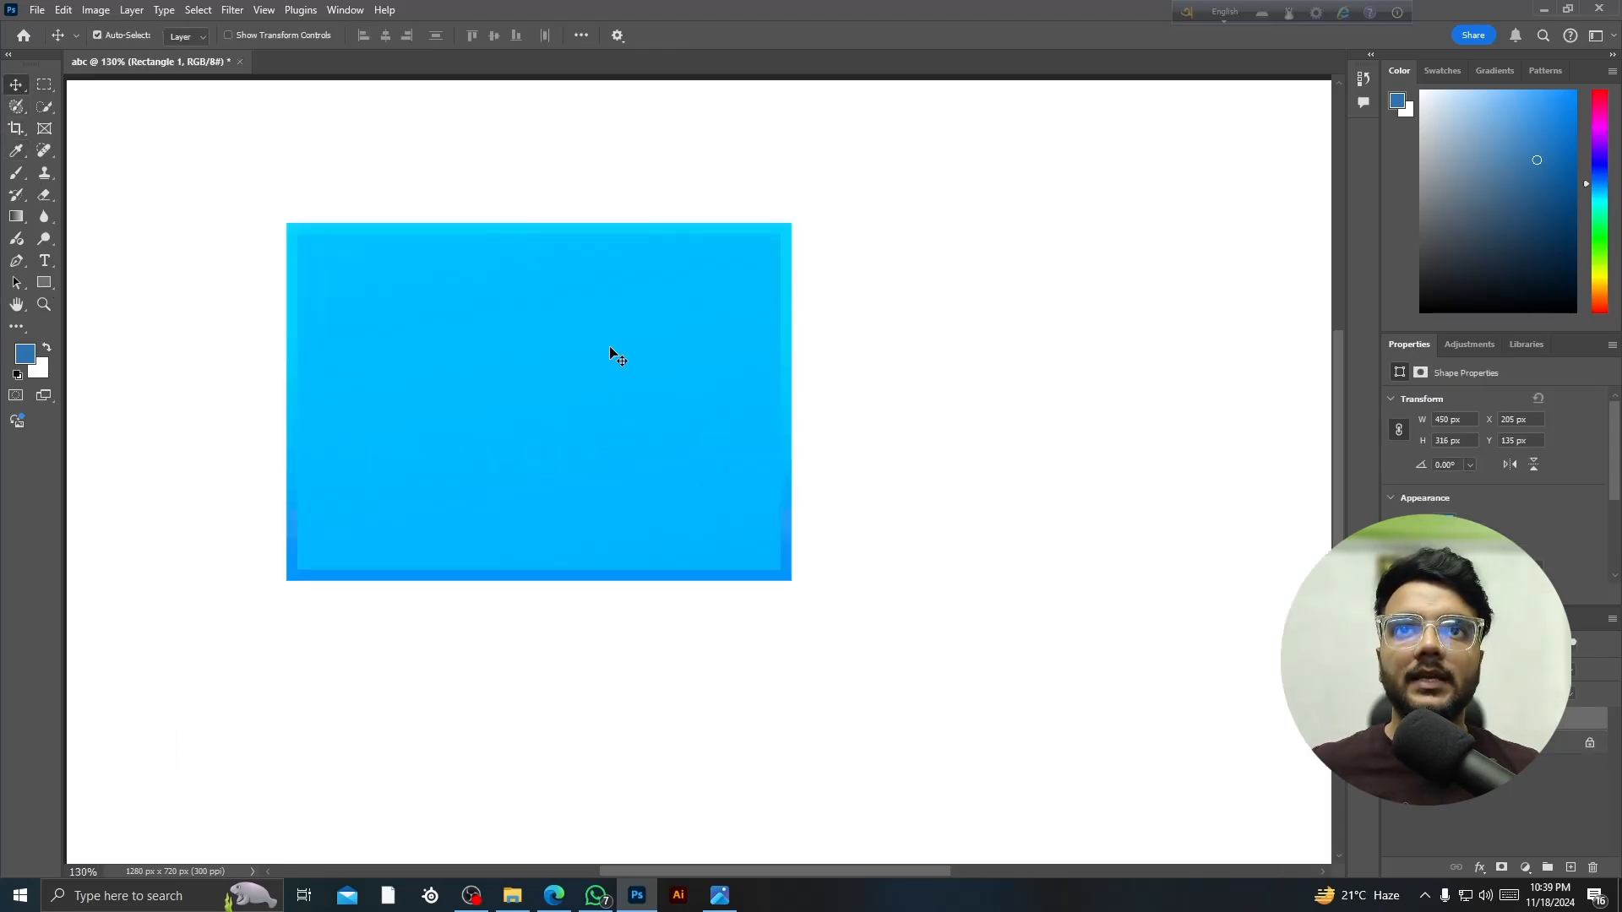
{"action": "scroll", "coordinate": [655, 442], "scroll_direction": "down", "scroll_amount": 3}
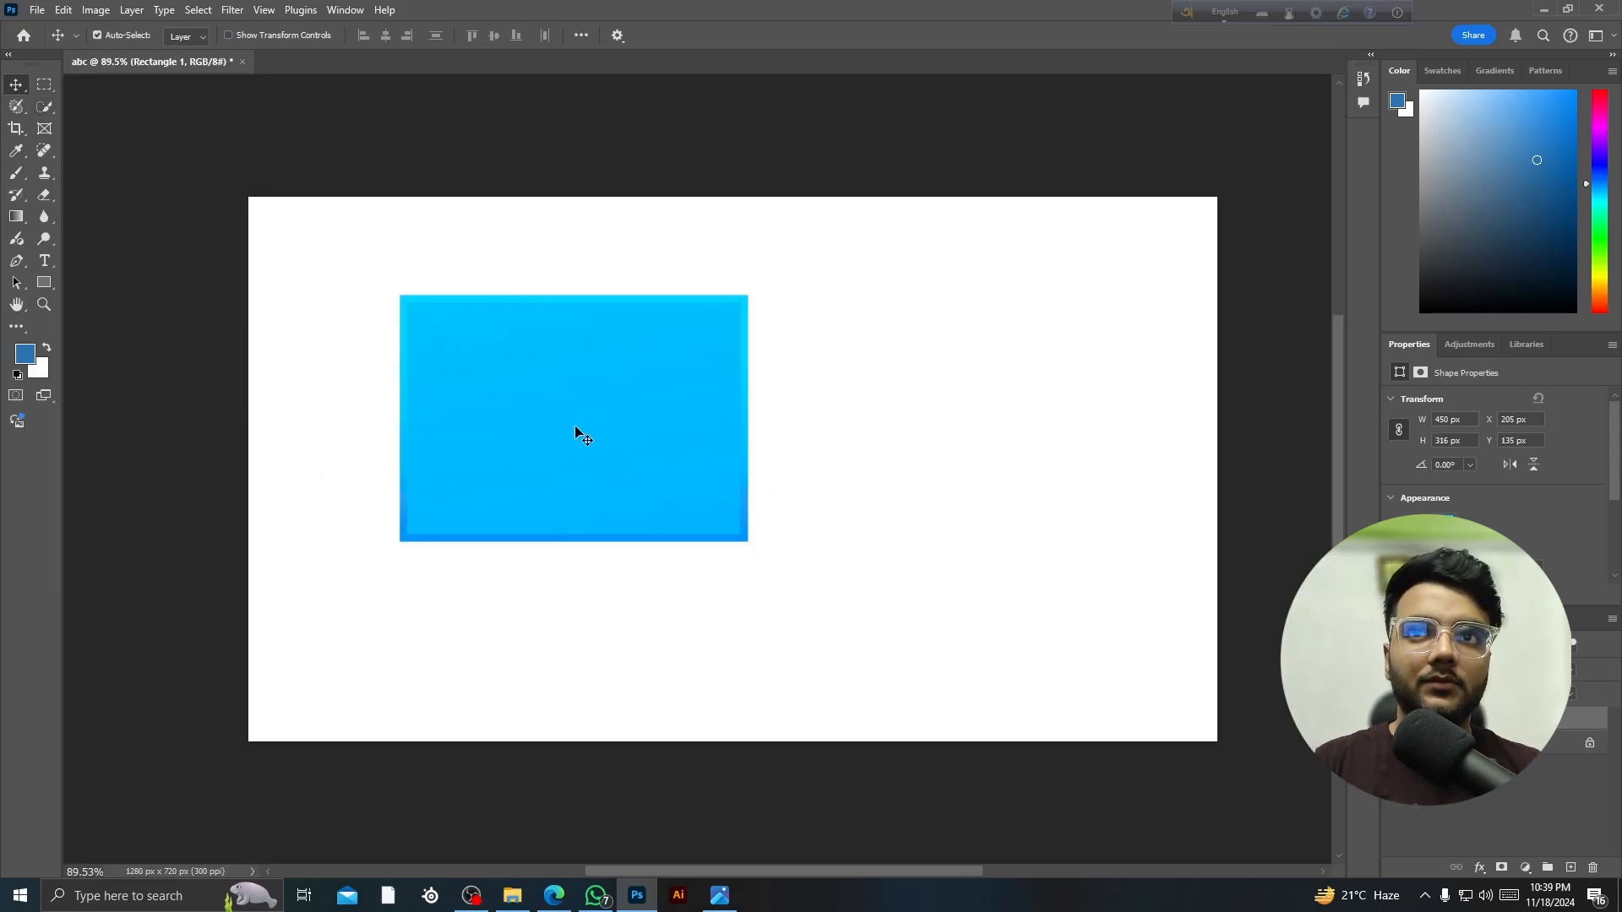
{"action": "left_click_drag", "start_coordinate": [484, 532], "coordinate": [594, 480]}
- Marquee-select over the rectangle's left side, try moving it, and undo that move
{"action": "left_click", "coordinate": [44, 84]}
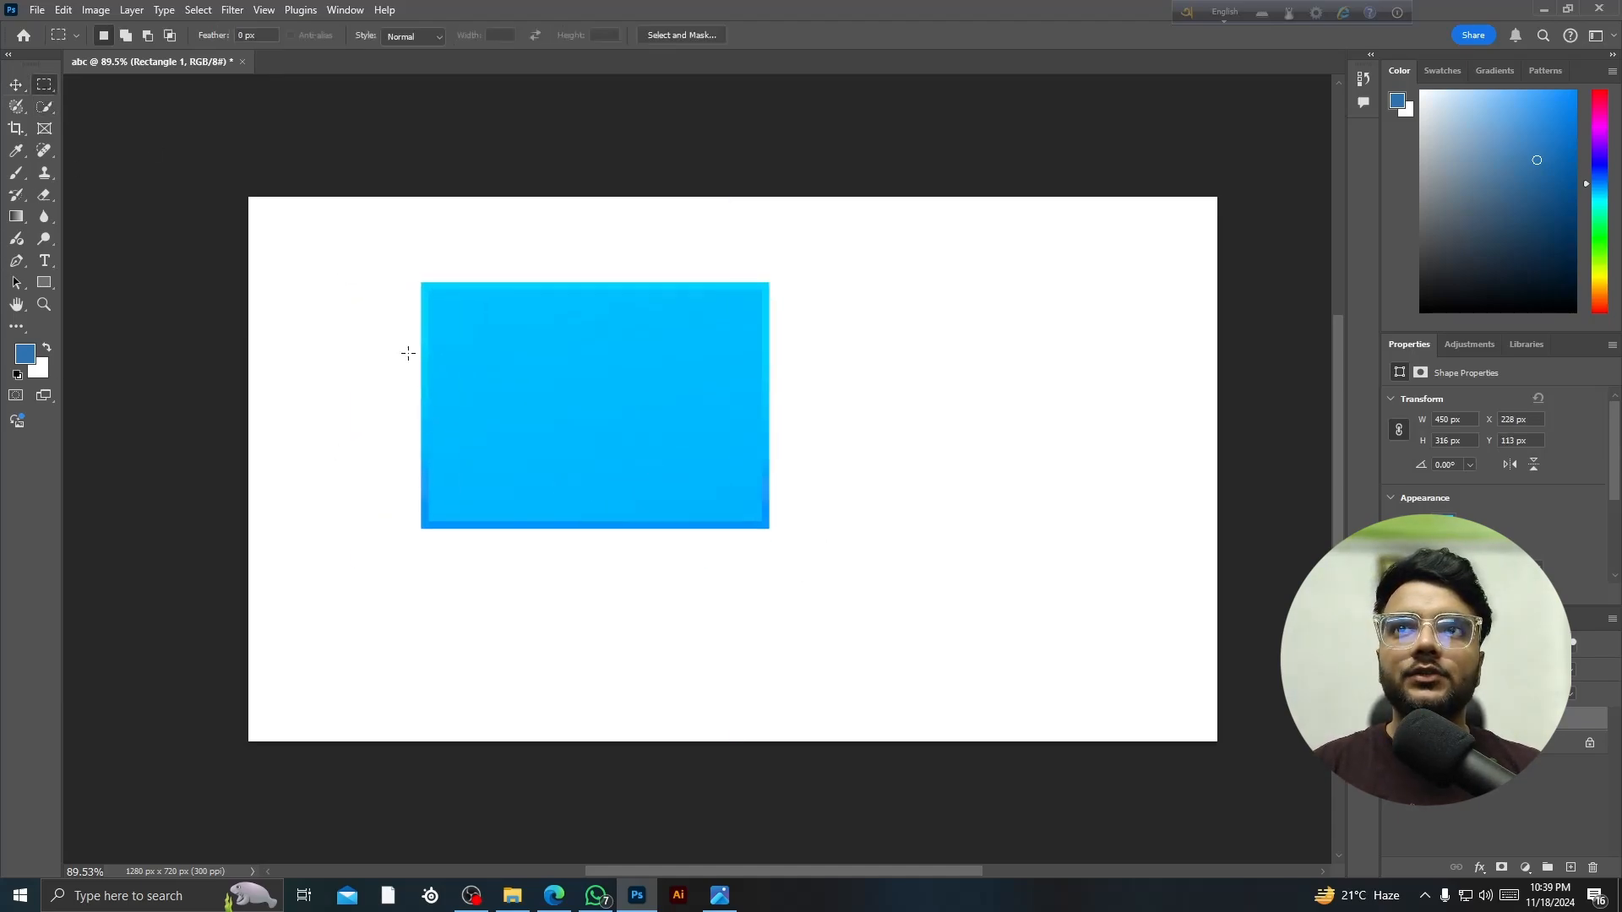
{"action": "left_click_drag", "start_coordinate": [383, 240], "coordinate": [520, 441]}
{"action": "scroll", "coordinate": [474, 351], "scroll_direction": "up", "scroll_amount": 3}
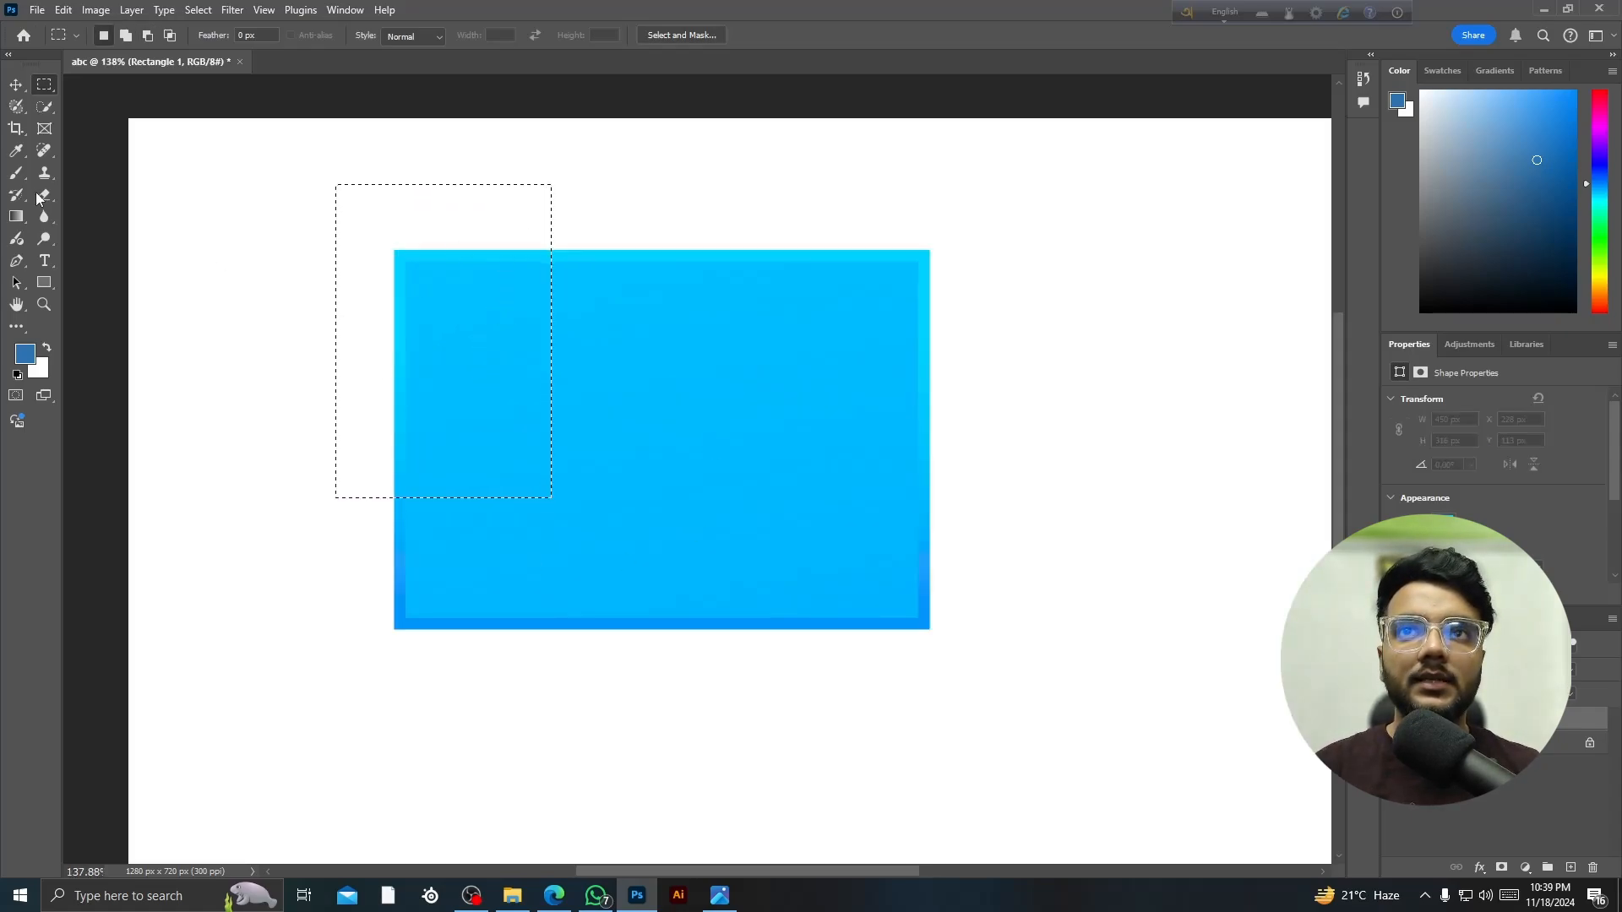
{"action": "key", "text": "v"}
{"action": "mouse_move", "coordinate": [451, 420]}
{"action": "left_mouse_down"}
{"action": "mouse_move", "coordinate": [413, 394]}
{"action": "mouse_move", "coordinate": [449, 476]}
{"action": "mouse_move", "coordinate": [485, 449]}
{"action": "mouse_move", "coordinate": [460, 436]}
{"action": "left_mouse_up"}
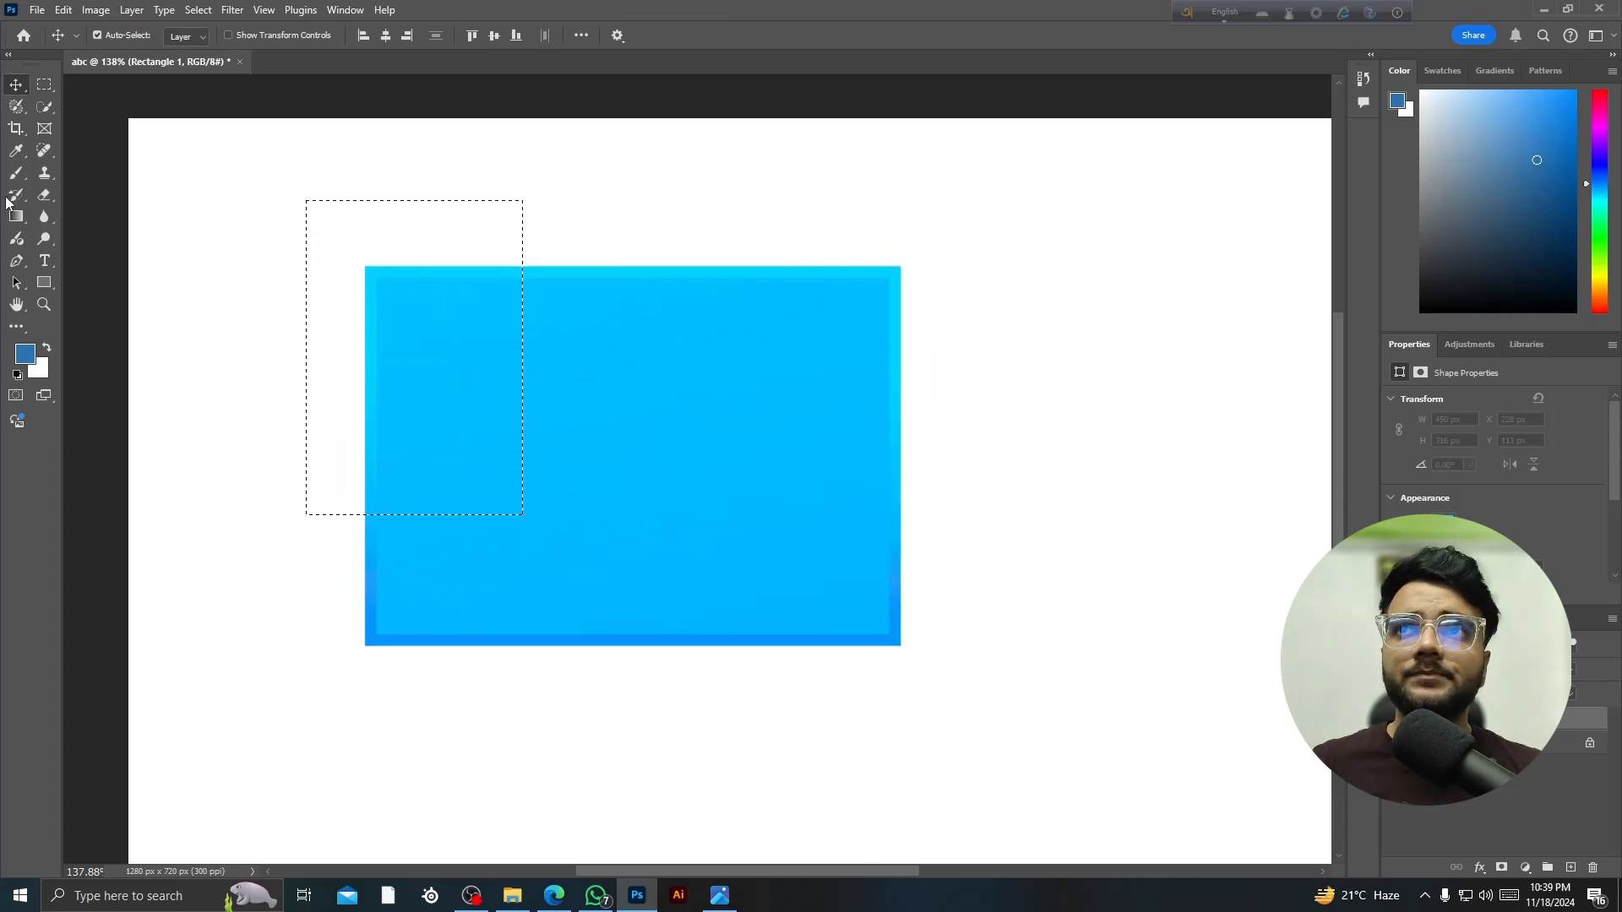
{"action": "scroll", "coordinate": [326, 224], "scroll_direction": "down", "scroll_amount": 2}
{"action": "key", "text": "ctrl+z"}
- Clear the selection and drag the rectangle to X 125 px, Y 61 px near the top-left corner
{"action": "scroll", "coordinate": [423, 288], "scroll_direction": "up", "scroll_amount": 2}
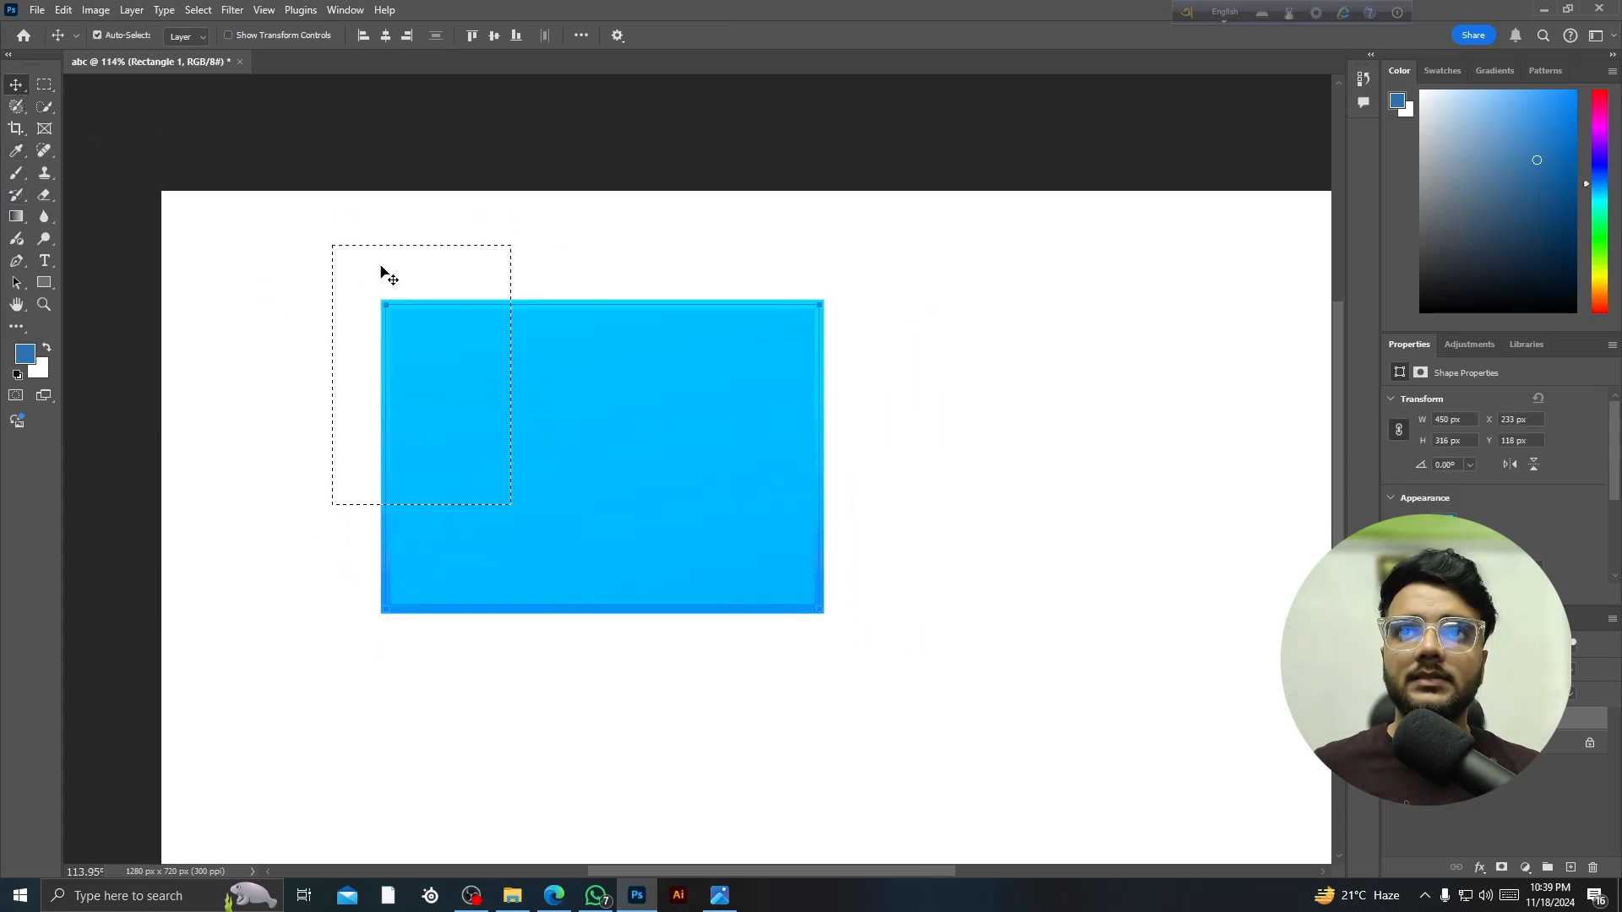
{"action": "key", "text": "ctrl"}
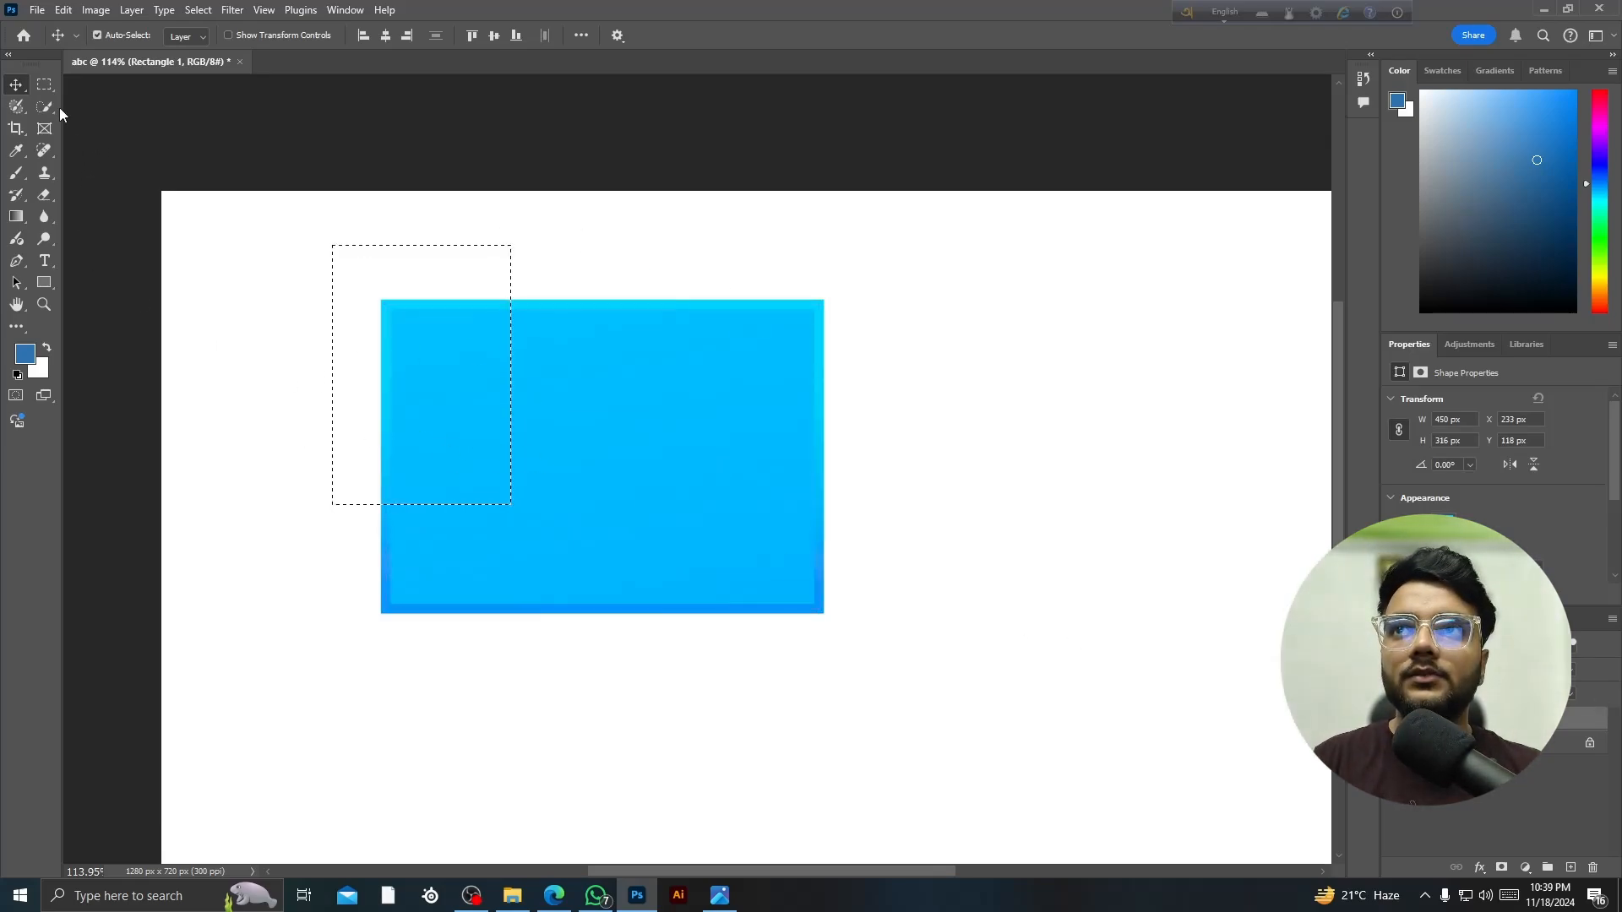
{"action": "key", "text": "ctrl+d"}
{"action": "scroll", "coordinate": [596, 519], "scroll_direction": "down", "scroll_amount": 4}
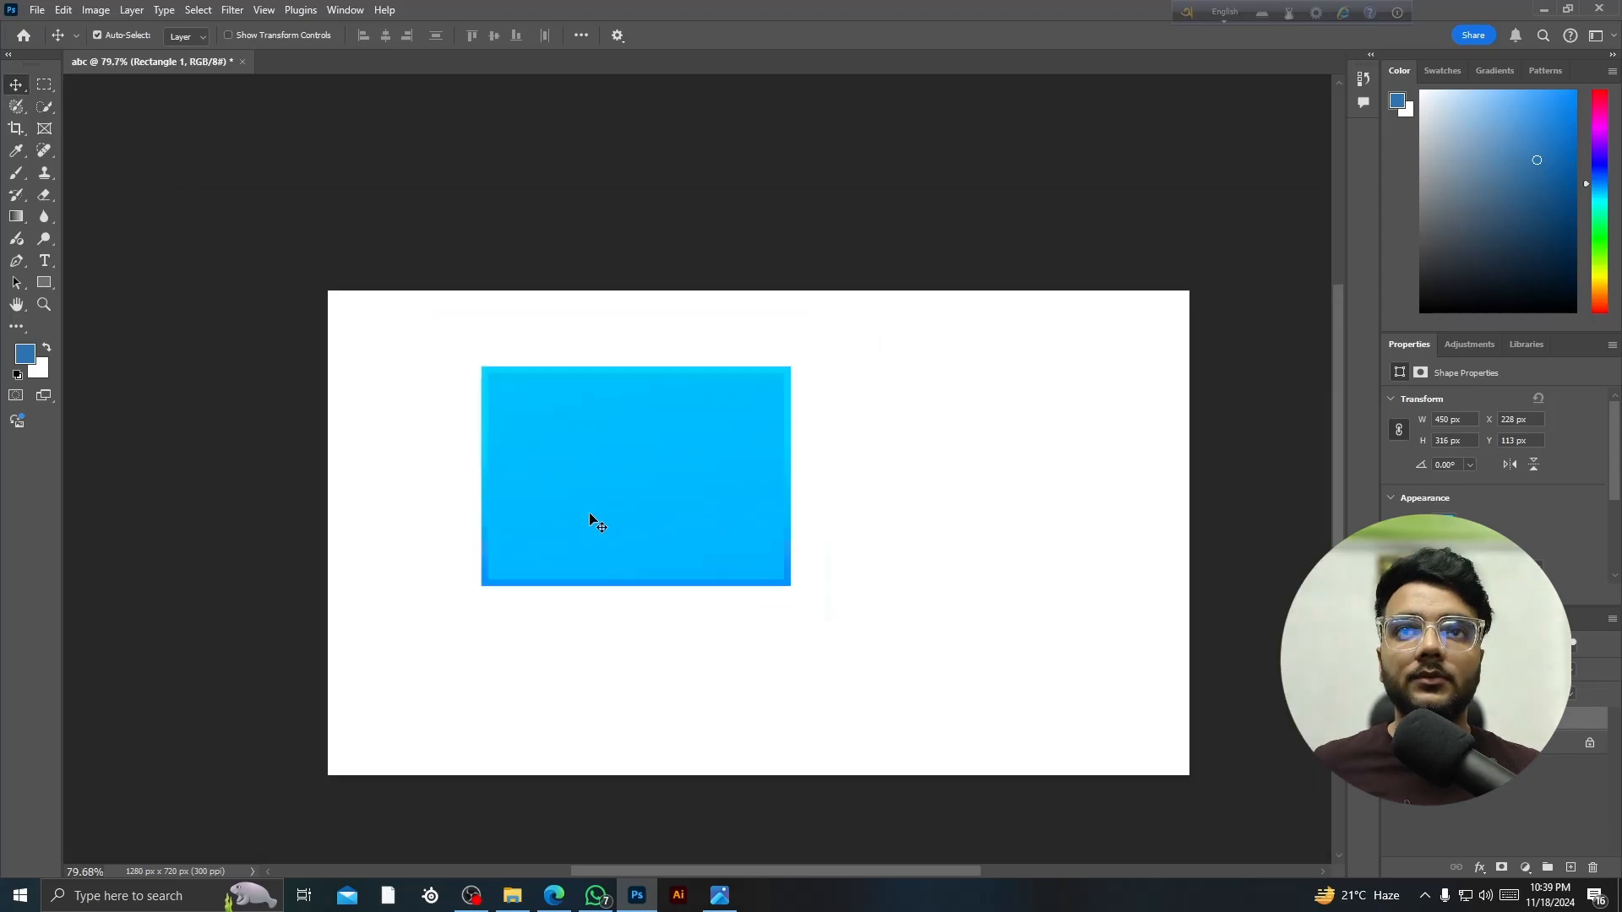
{"action": "mouse_move", "coordinate": [590, 519]}
{"action": "left_mouse_down"}
{"action": "mouse_move", "coordinate": [530, 502]}
{"action": "mouse_move", "coordinate": [581, 501]}
{"action": "mouse_move", "coordinate": [549, 490]}
{"action": "mouse_move", "coordinate": [568, 498]}
{"action": "left_mouse_up"}
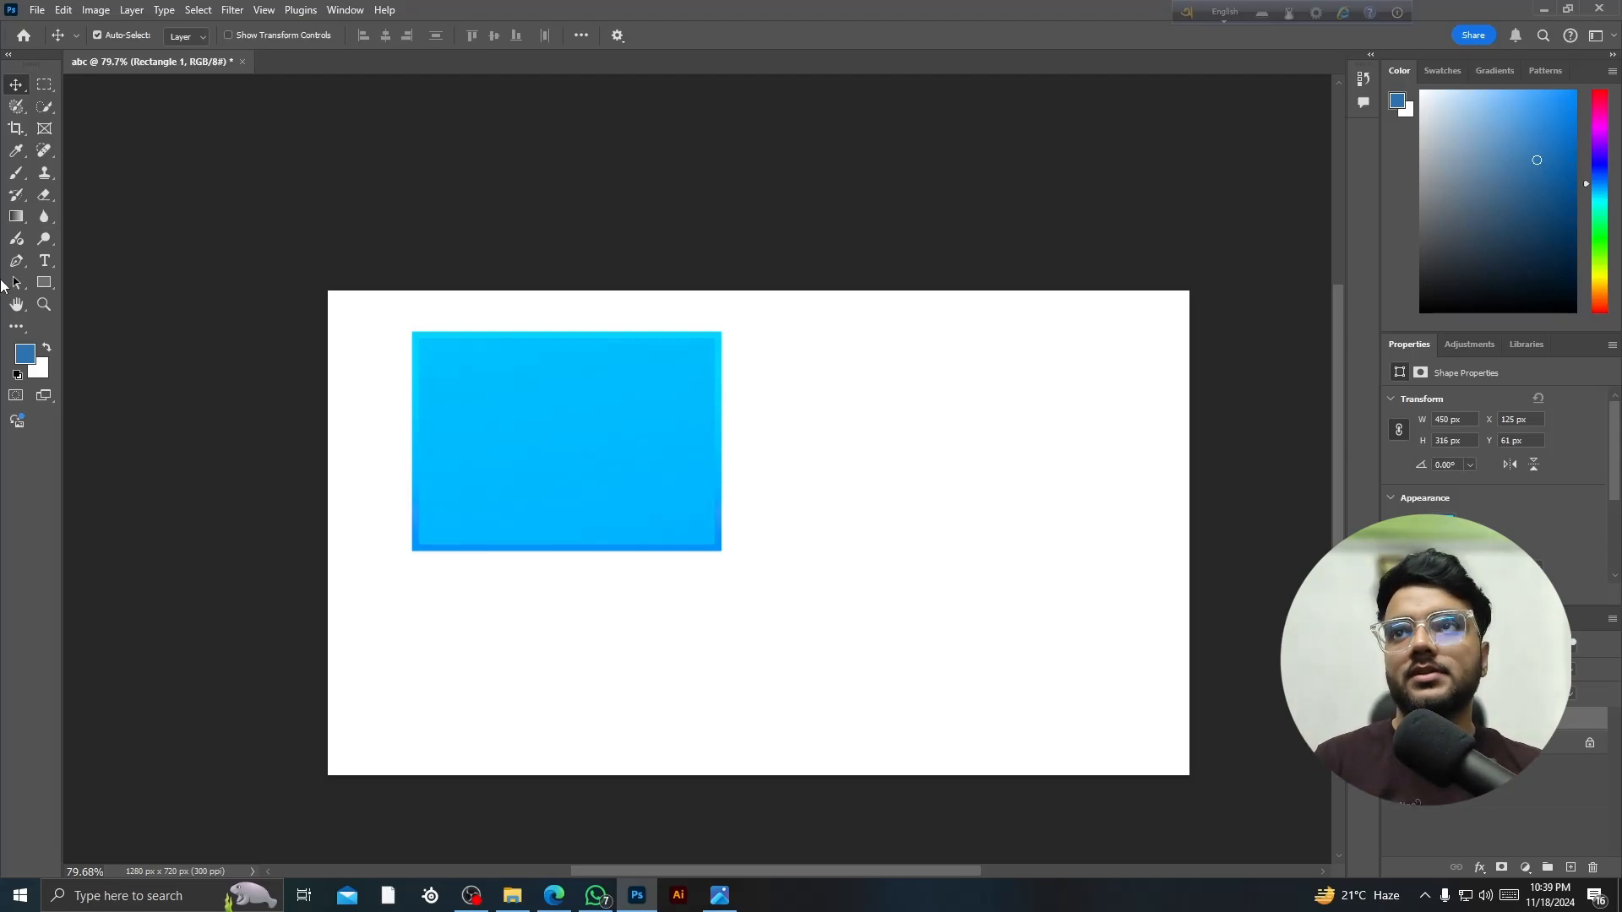
{"action": "left_click", "coordinate": [16, 105]}
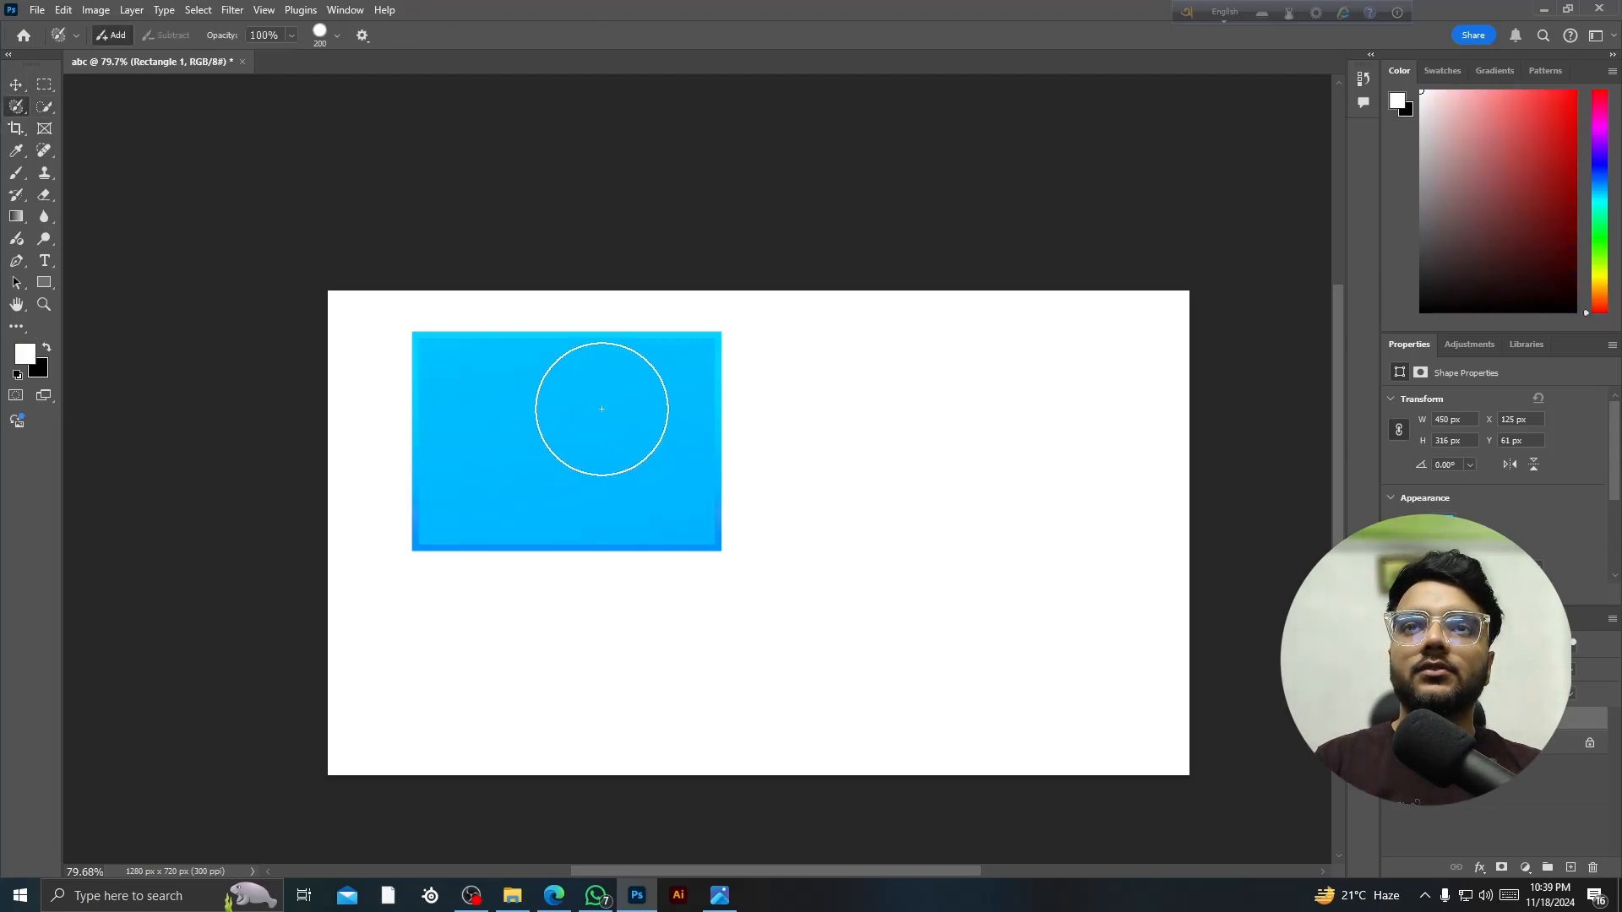
{"action": "left_click", "coordinate": [581, 437]}
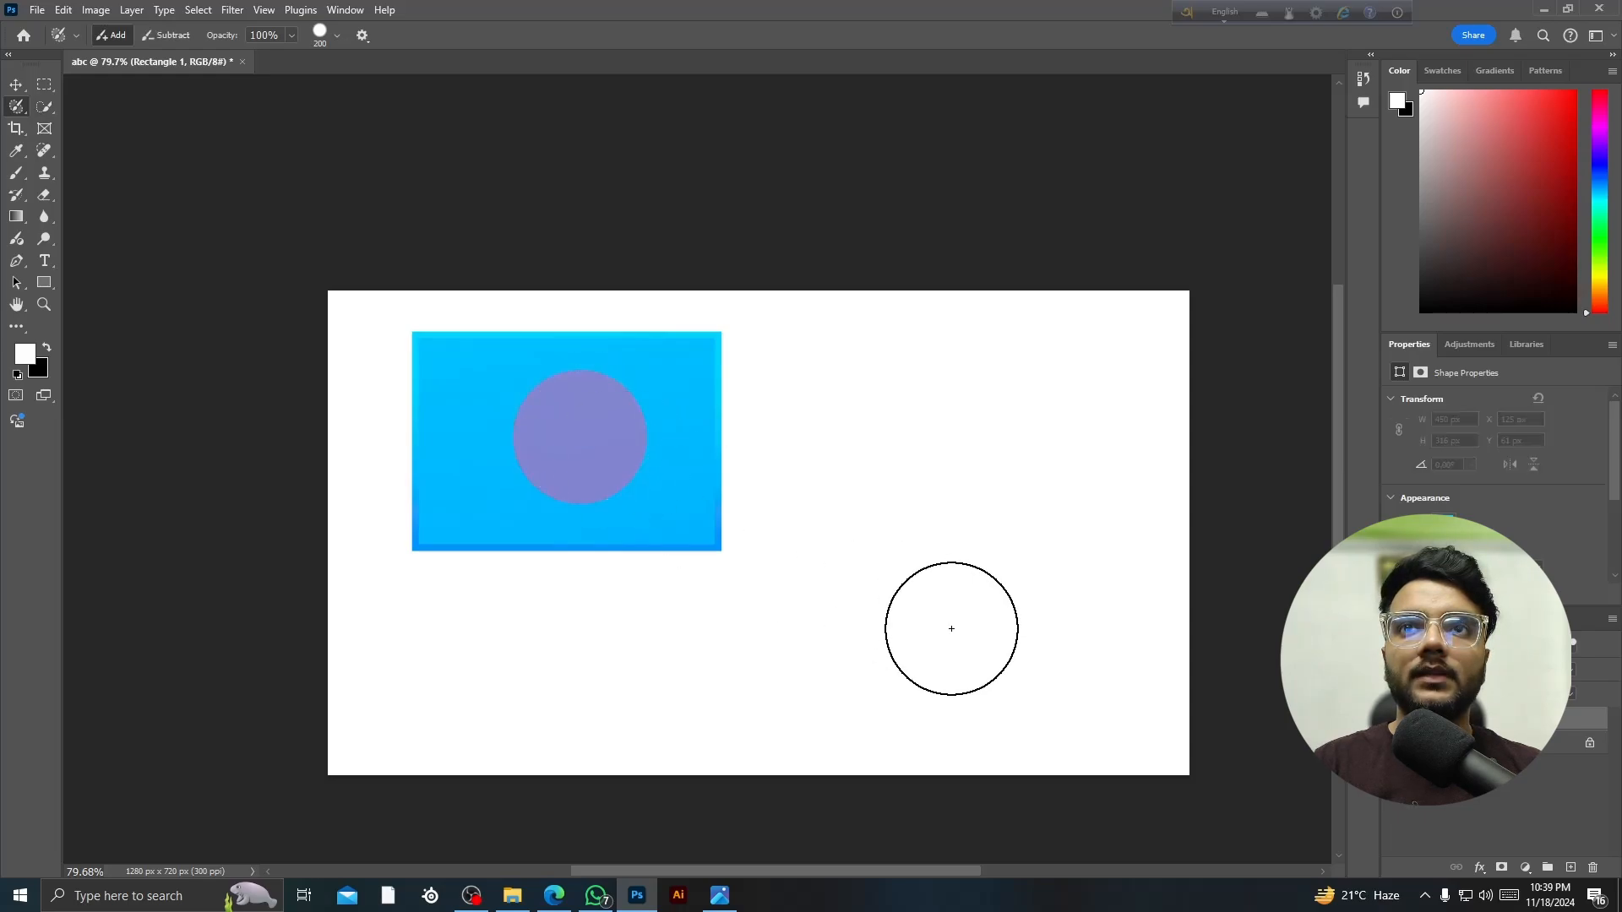
{"action": "right_click", "coordinate": [16, 105]}
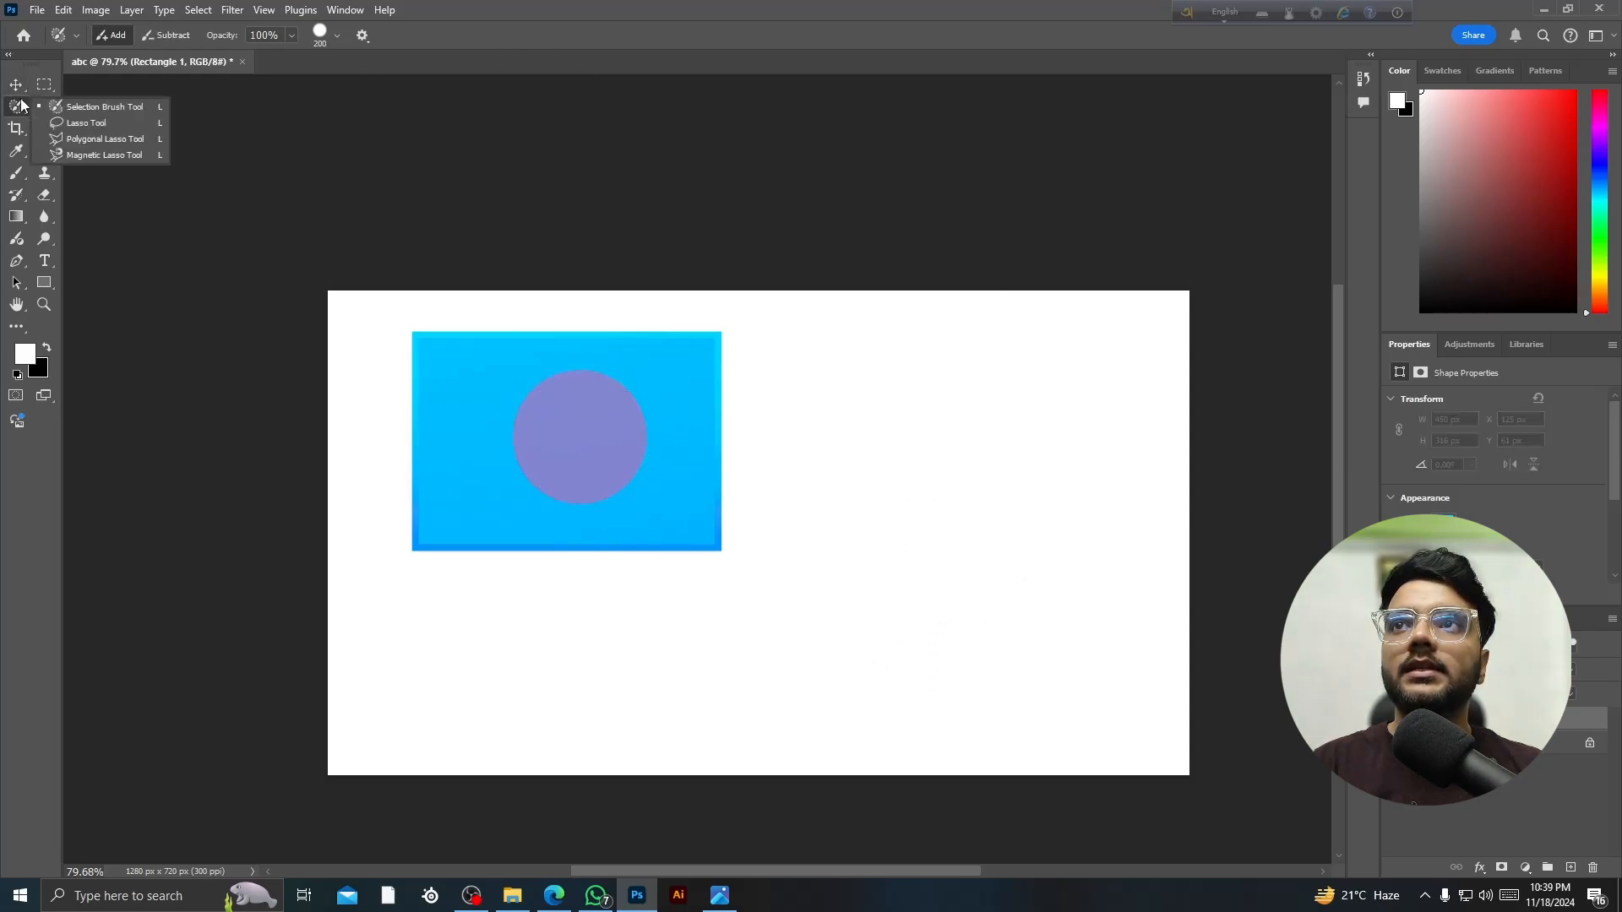
{"action": "left_click", "coordinate": [89, 108]}
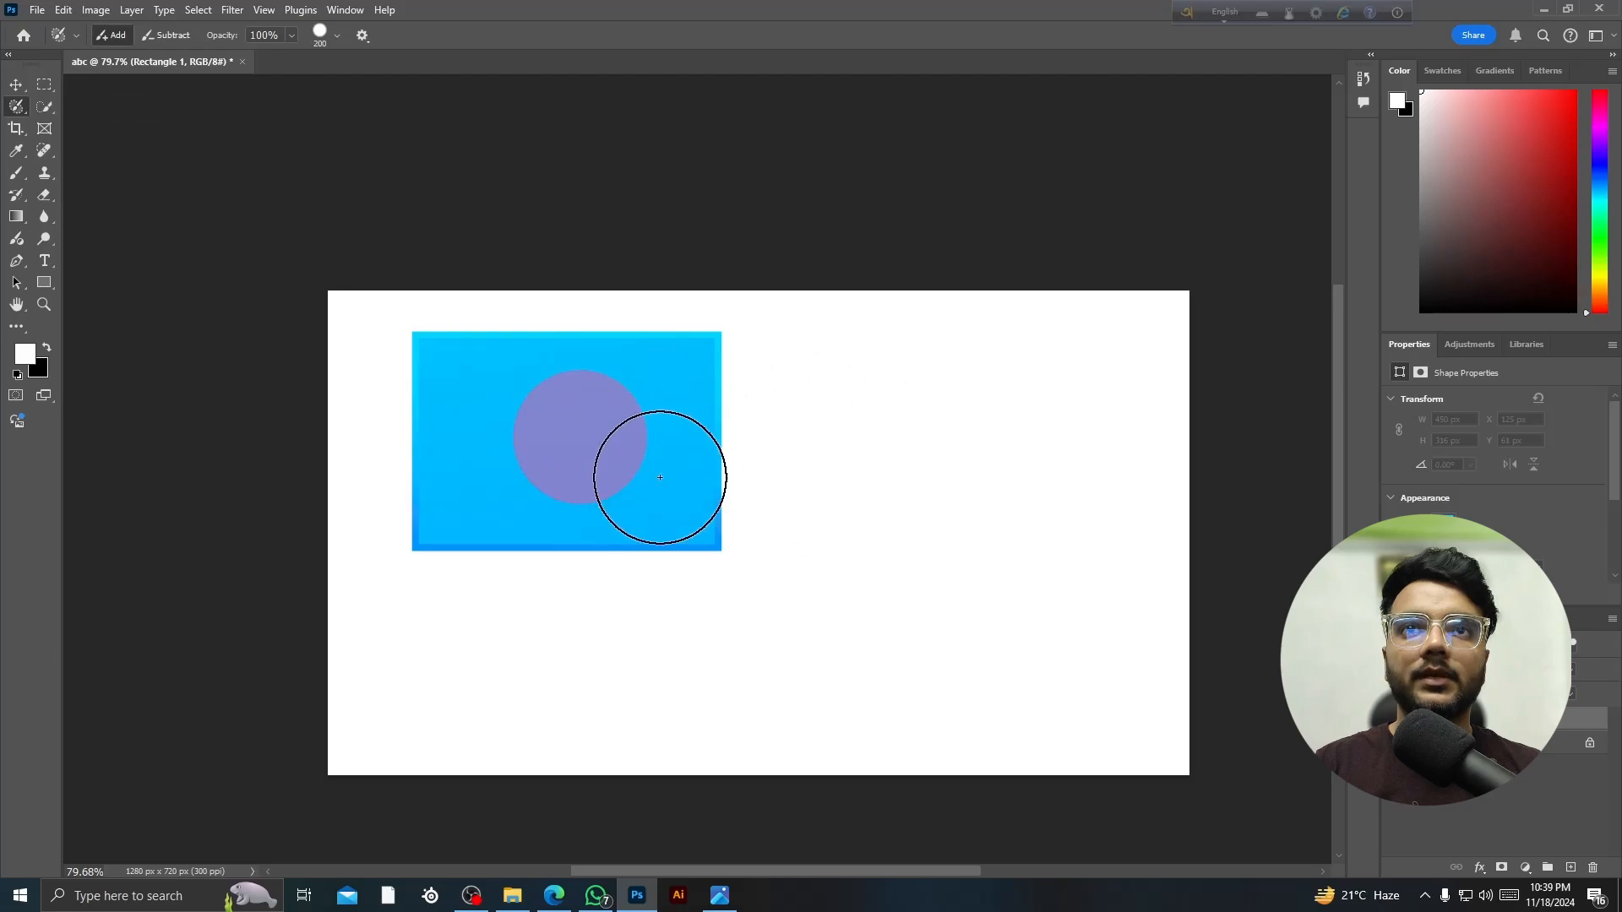
{"action": "left_click", "coordinate": [659, 476]}
{"action": "left_click", "coordinate": [500, 437]}
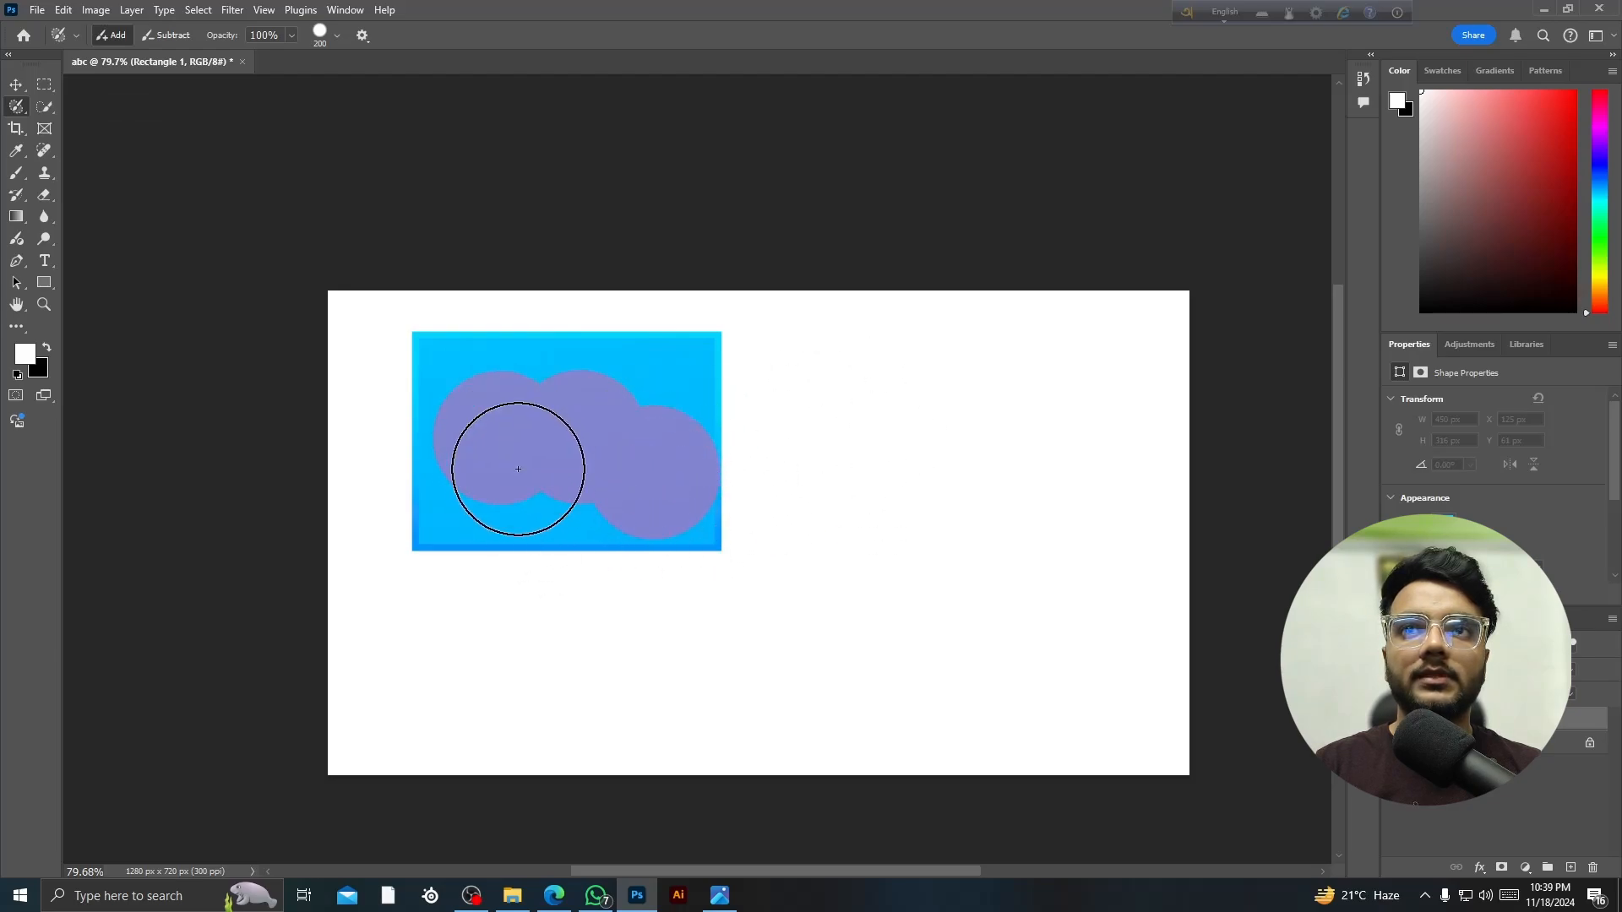
{"action": "left_click", "coordinate": [616, 410]}
{"action": "scroll", "coordinate": [534, 442], "scroll_direction": "up", "scroll_amount": 3}
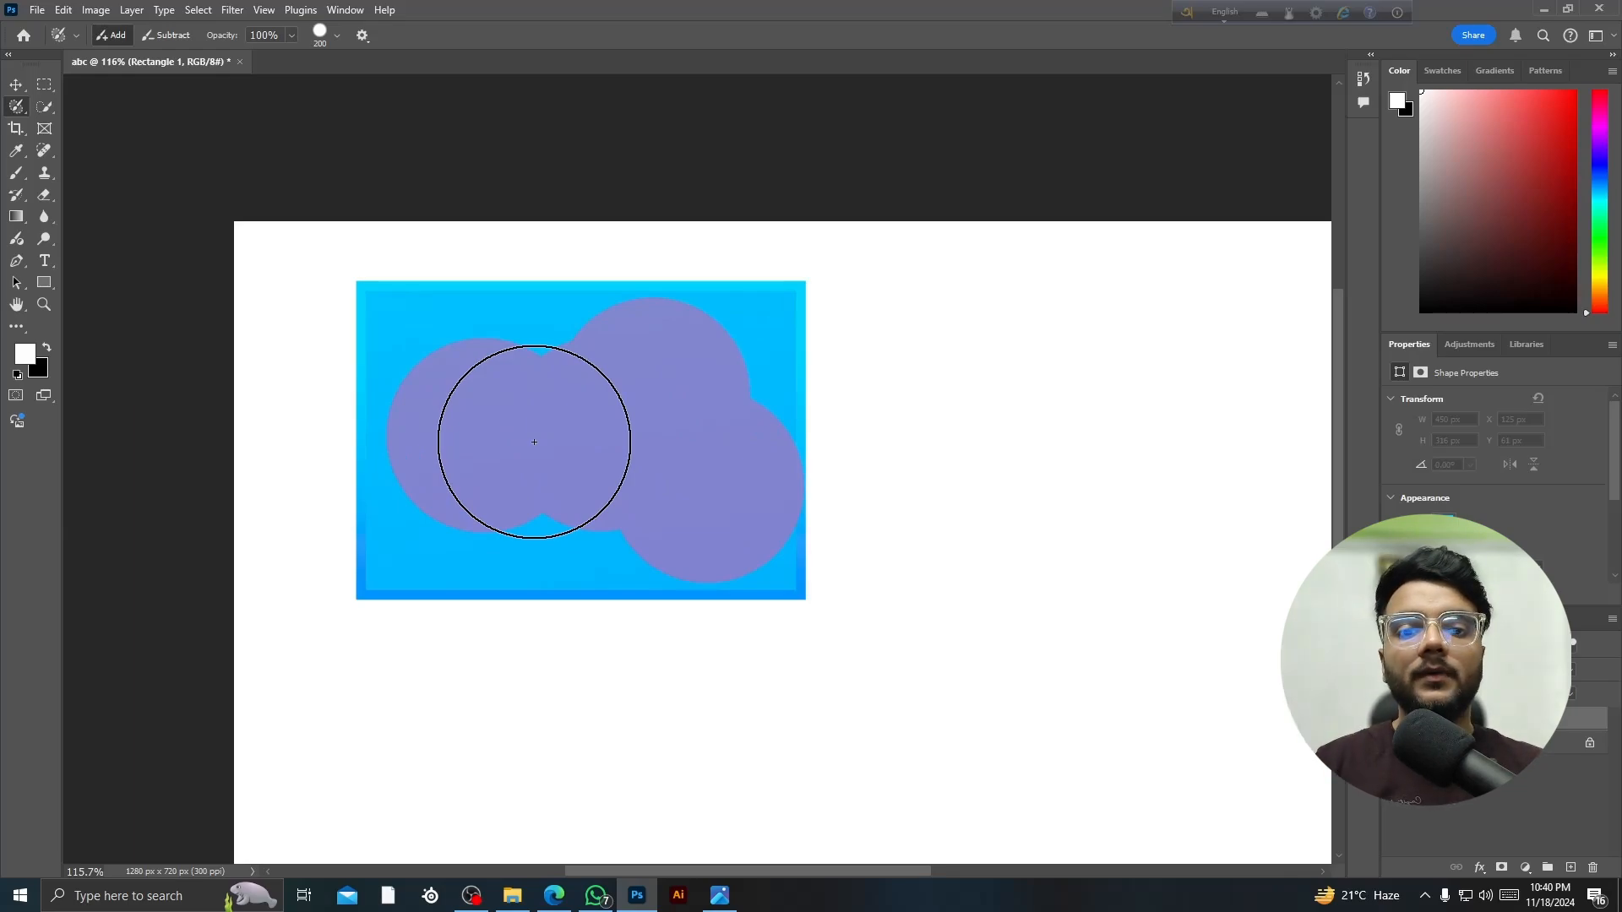
{"action": "left_click", "coordinate": [457, 386]}
{"action": "key", "text": "ctrl+z"}
{"action": "key", "text": "ctrl+z"}
{"action": "key", "text": "ctrl+z"}
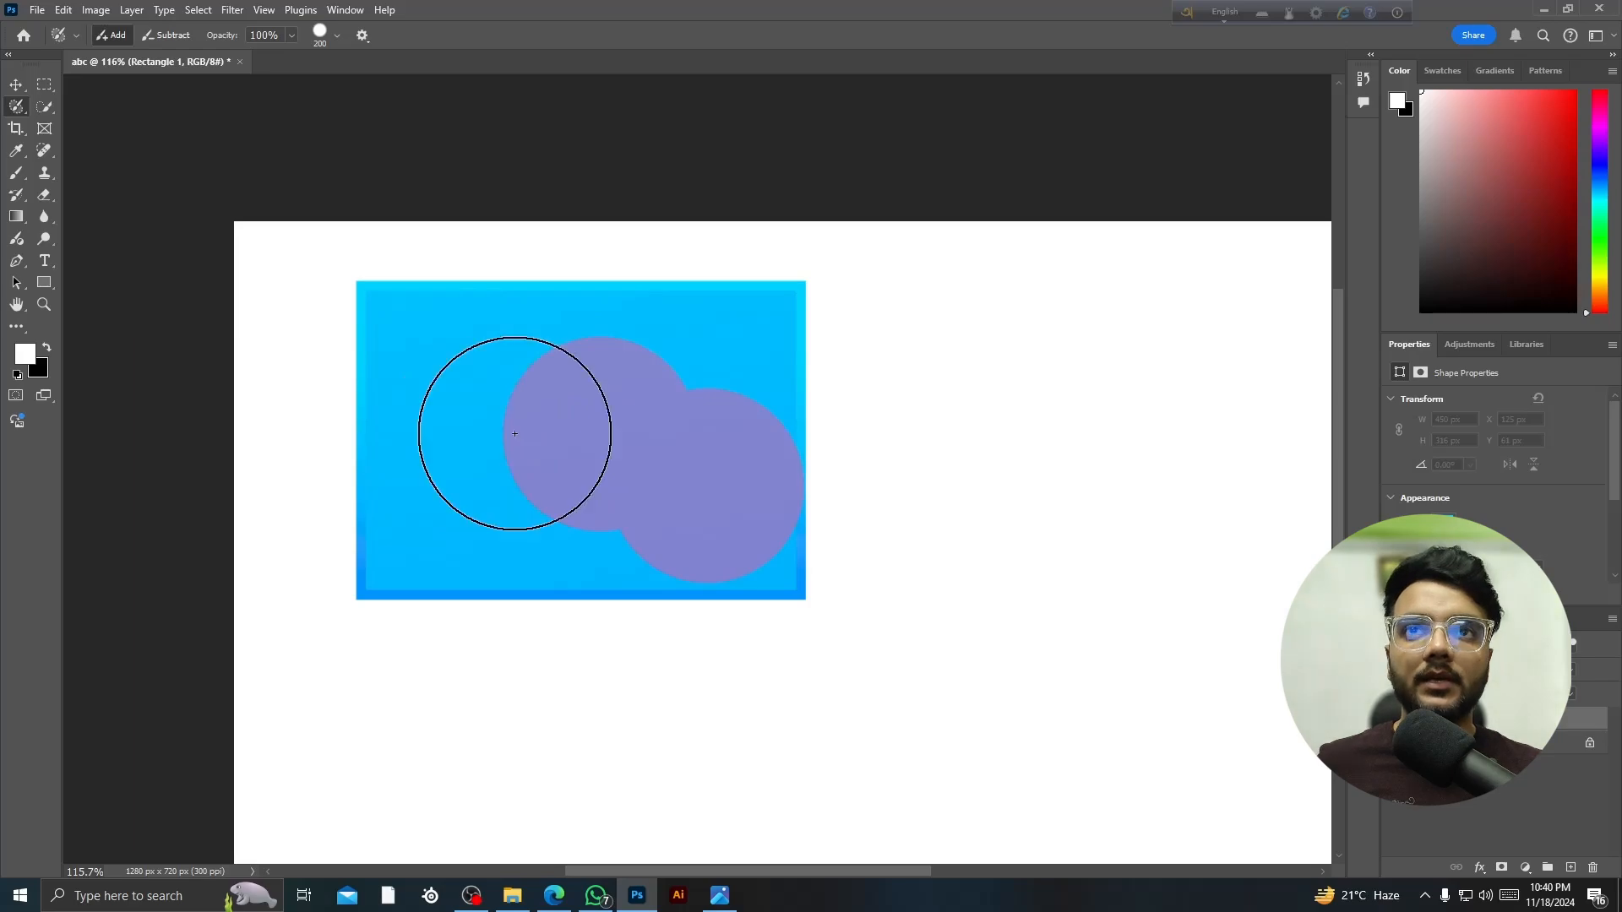
{"action": "key", "text": "ctrl+z"}
{"action": "key", "text": "ctrl+z"}
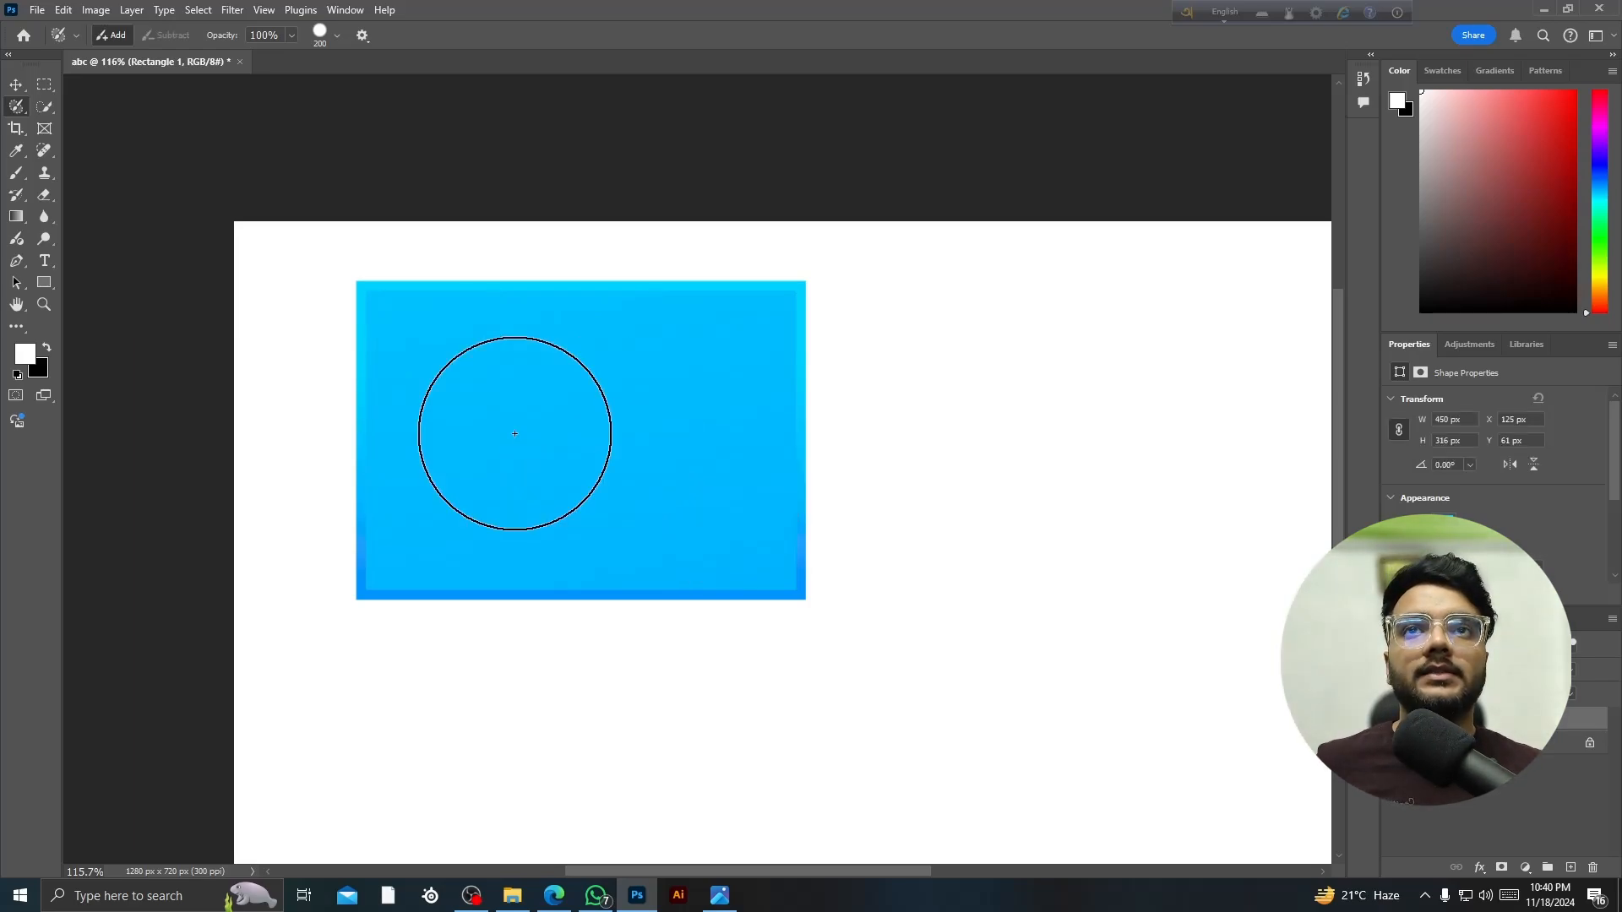
{"action": "scroll", "coordinate": [514, 439], "scroll_direction": "down", "scroll_amount": 2}
{"action": "left_click", "coordinate": [15, 88]}
- Reposition the rectangle through trial drags, undos and redos until it sits at X 46 px, Y 91 px
{"action": "left_click_drag", "start_coordinate": [641, 525], "coordinate": [616, 506]}
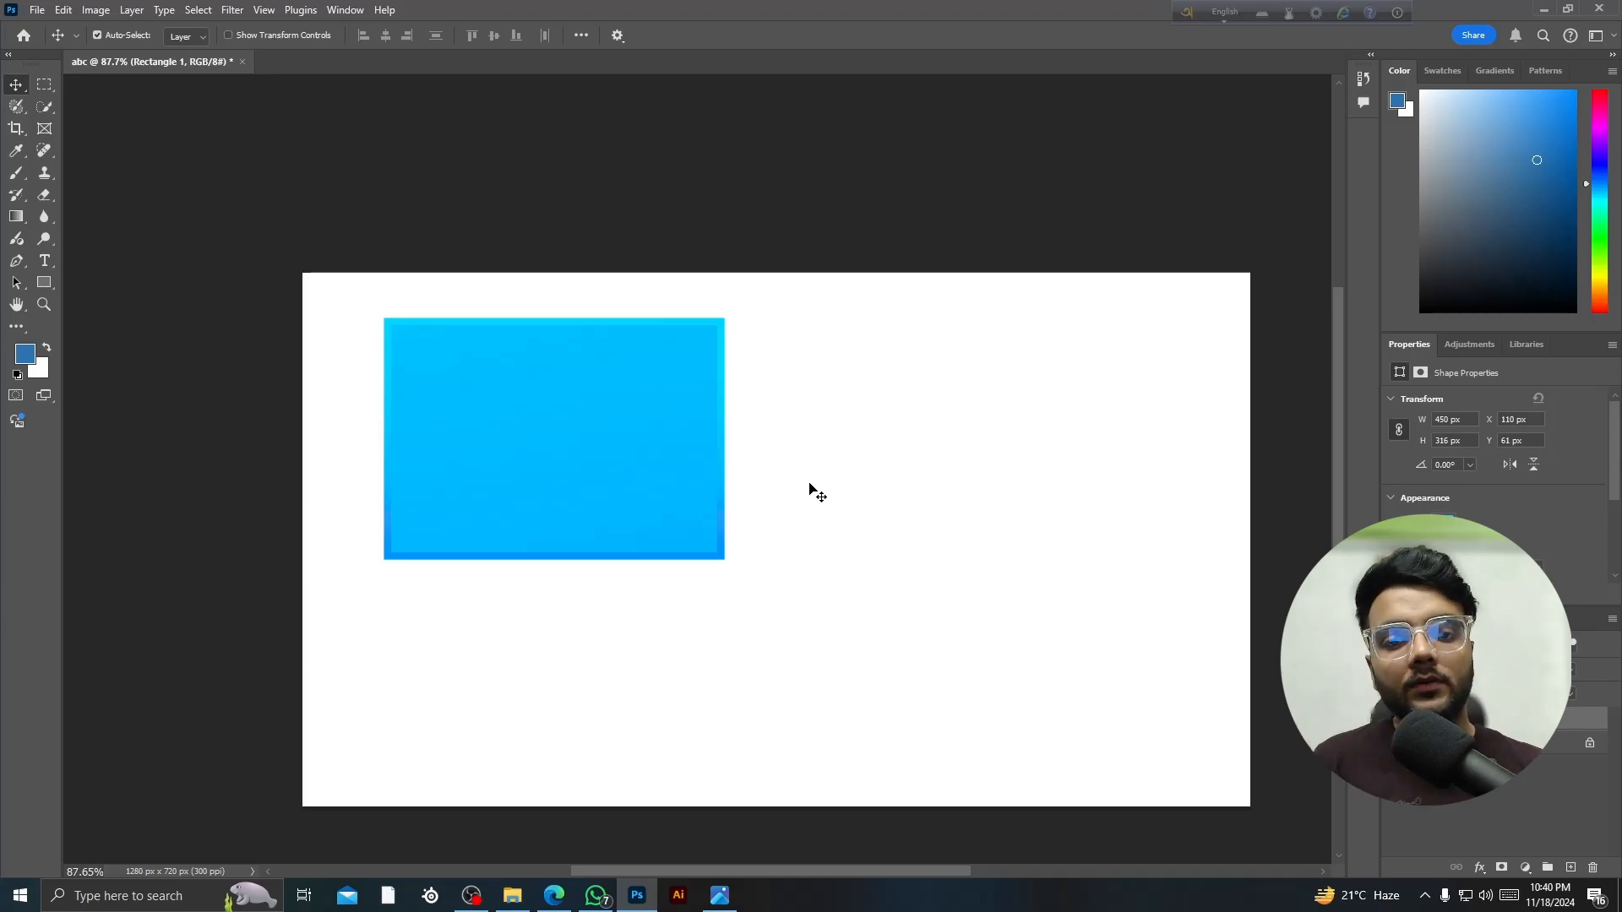
{"action": "left_click_drag", "start_coordinate": [483, 455], "coordinate": [1014, 564]}
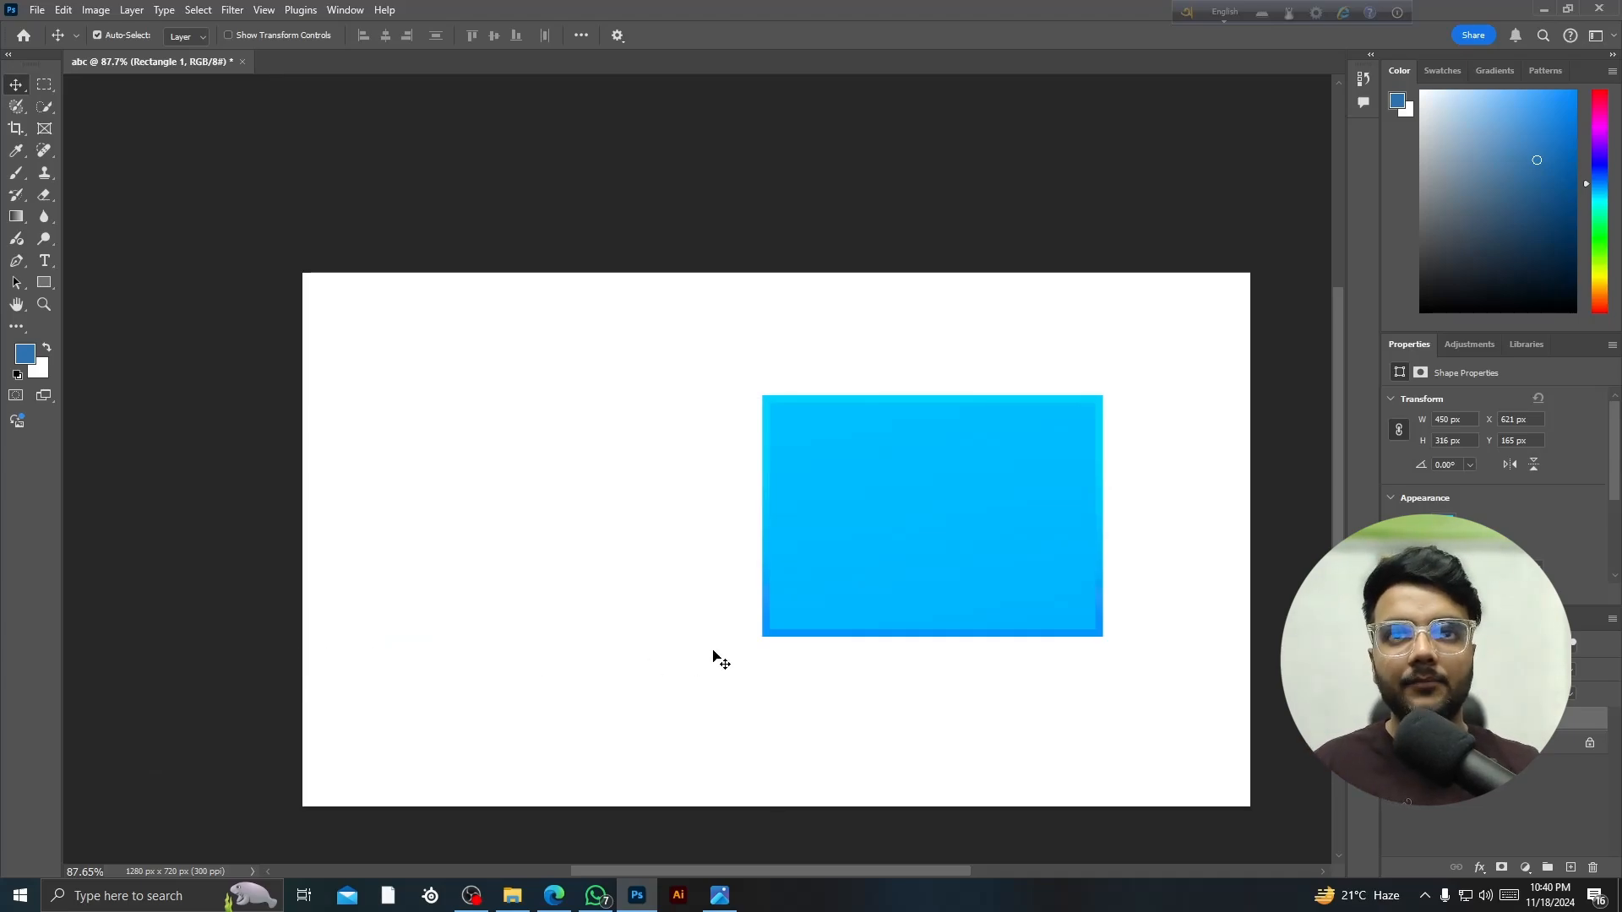
{"action": "key", "text": "ctrl"}
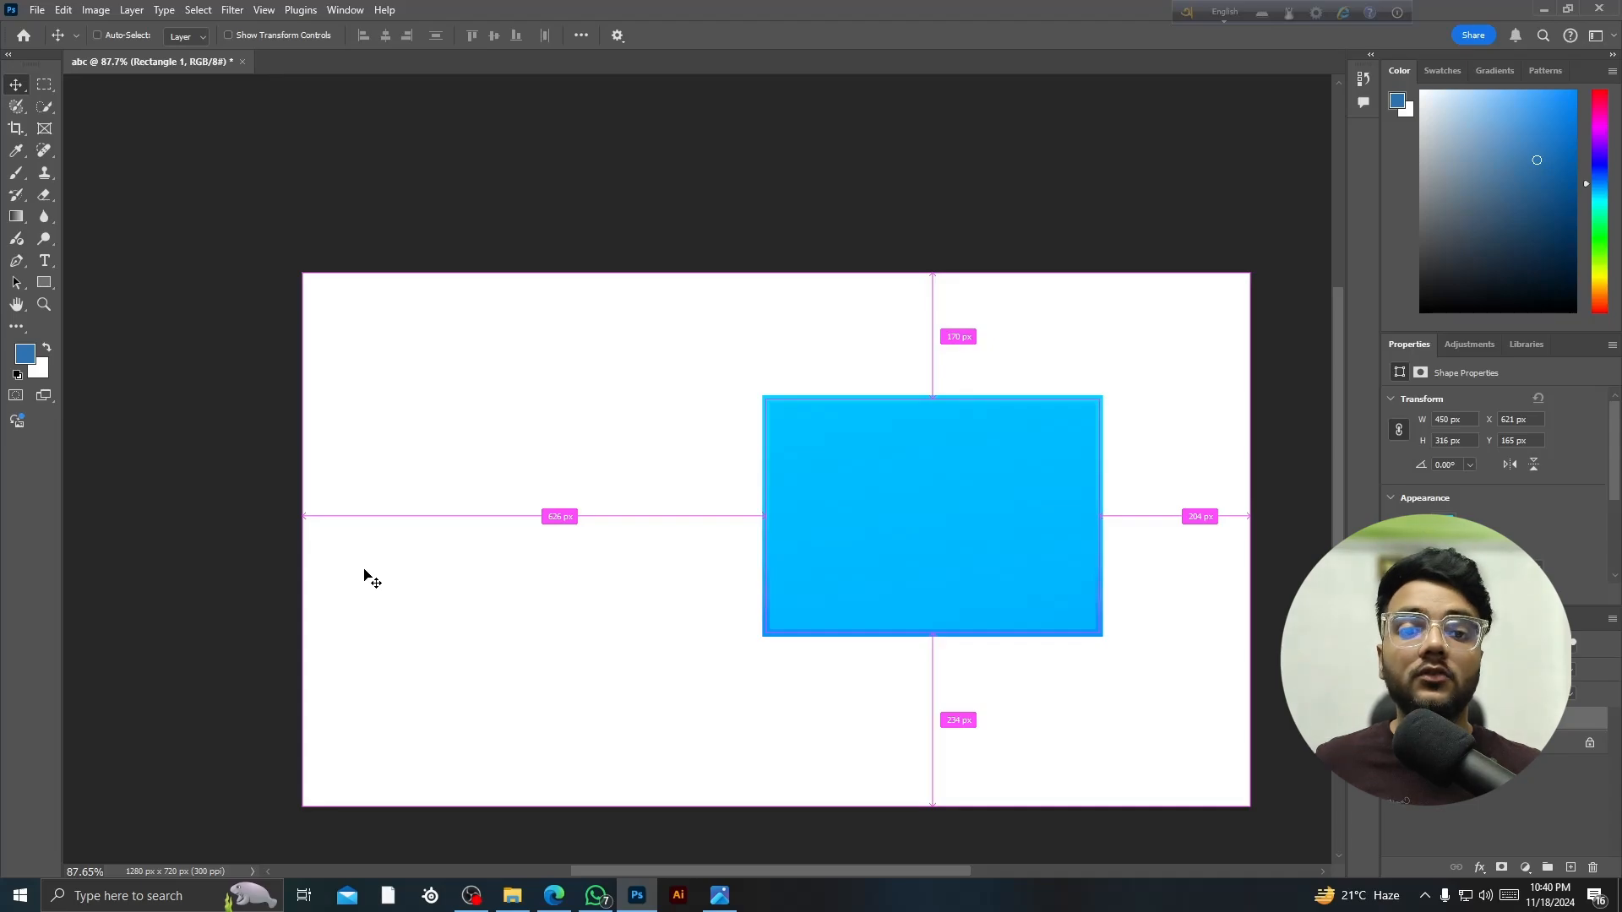
{"action": "key", "text": "ctrl+z"}
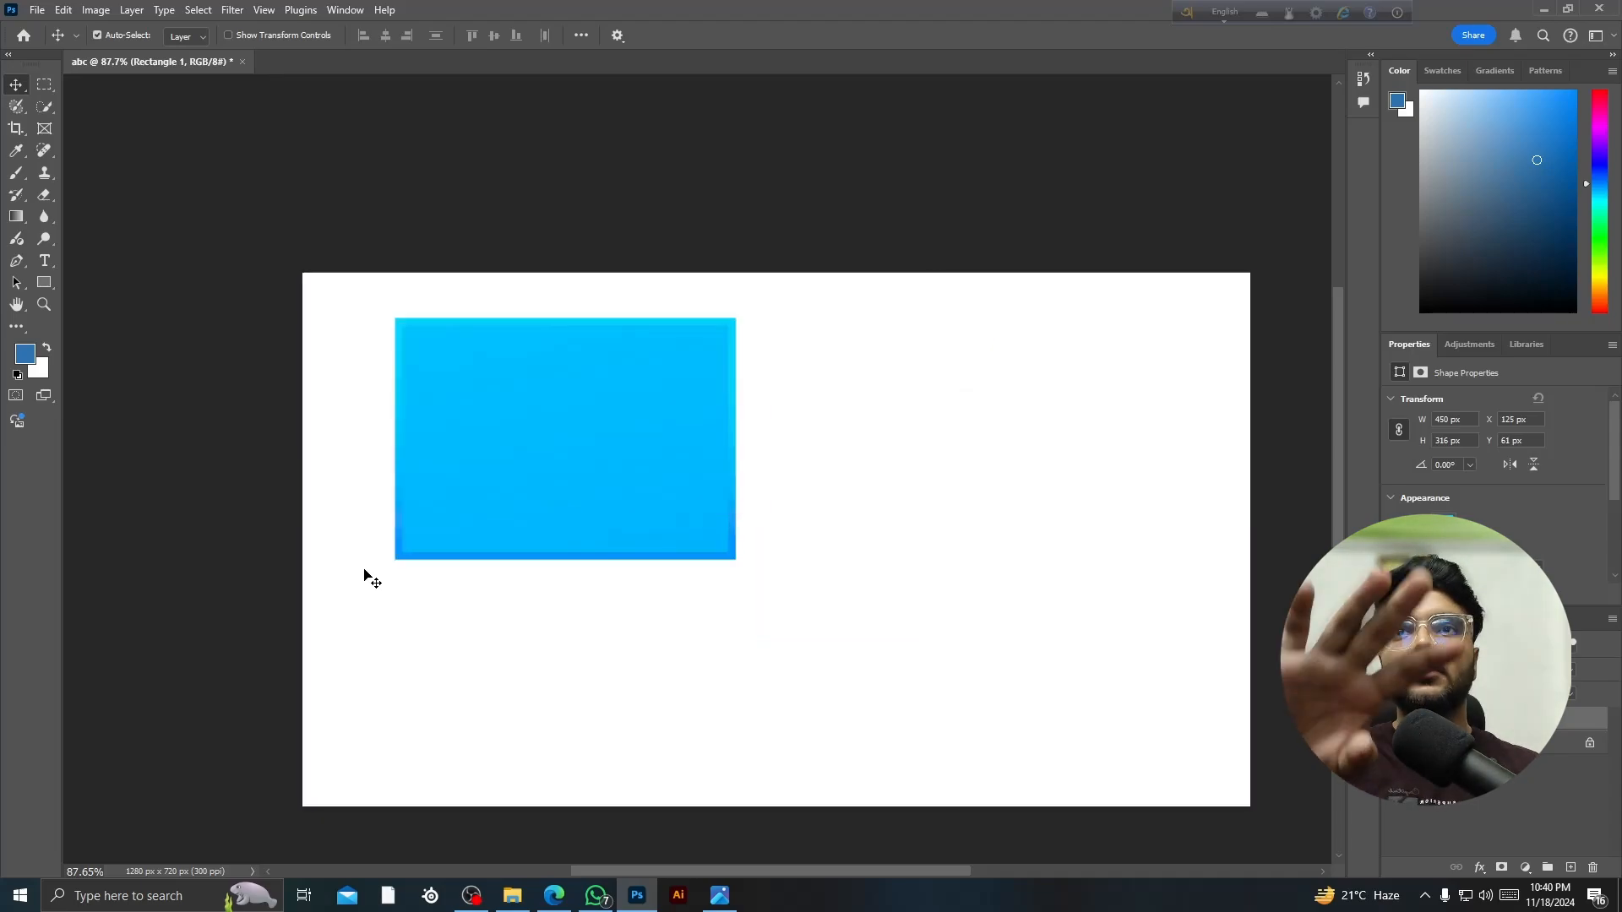
{"action": "left_click_drag", "start_coordinate": [432, 508], "coordinate": [450, 580]}
{"action": "key", "text": "ctrl"}
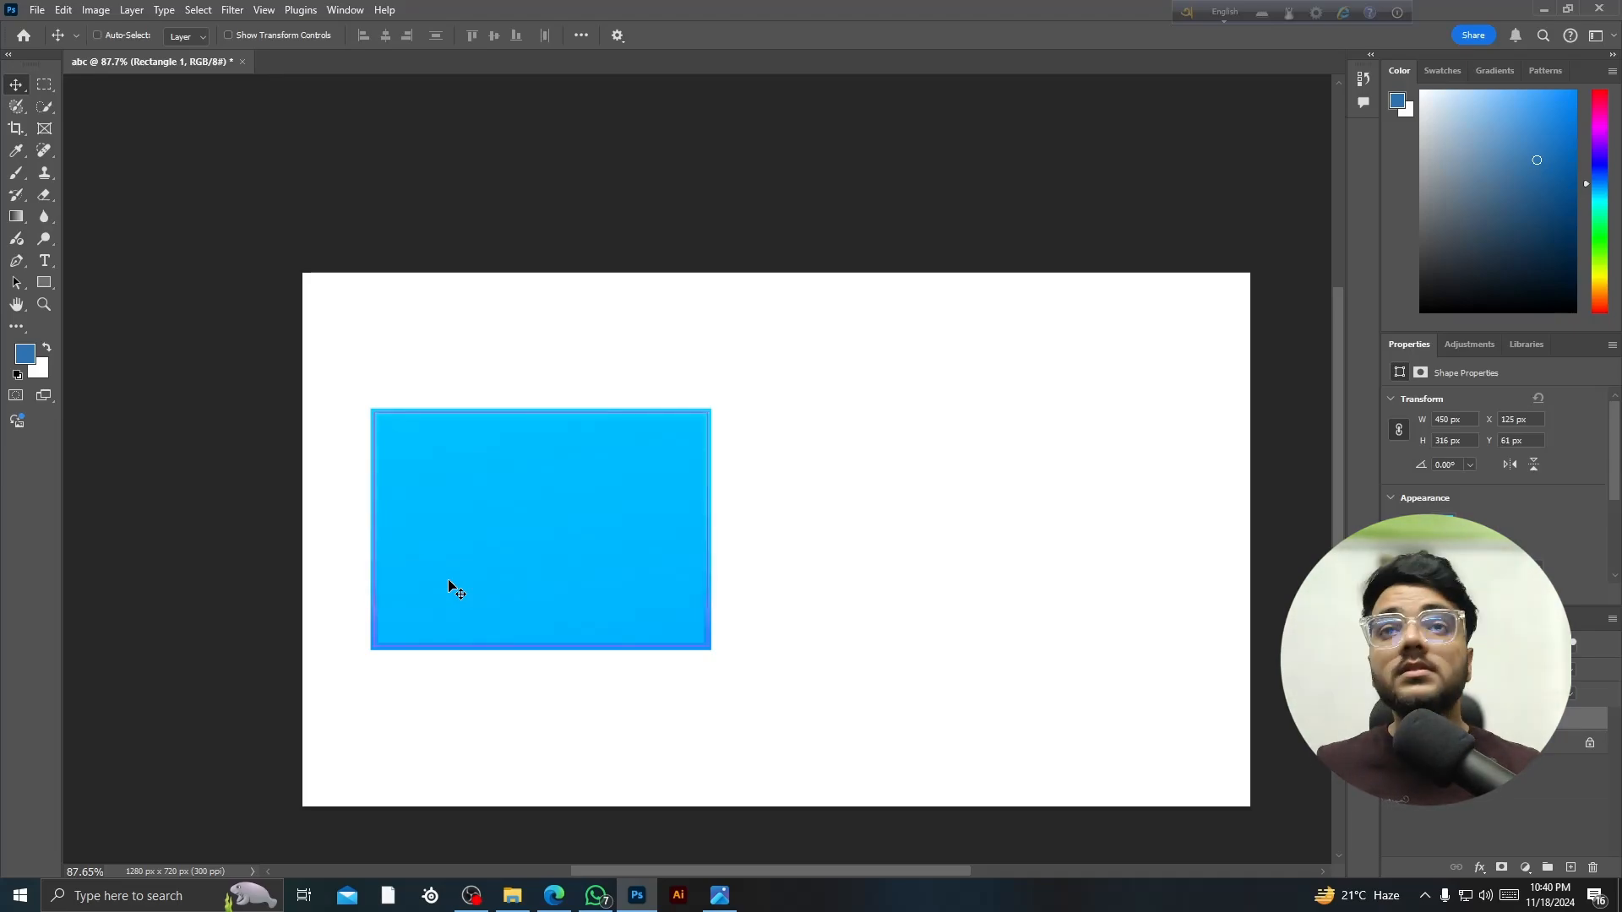
{"action": "key", "text": "ctrl+z"}
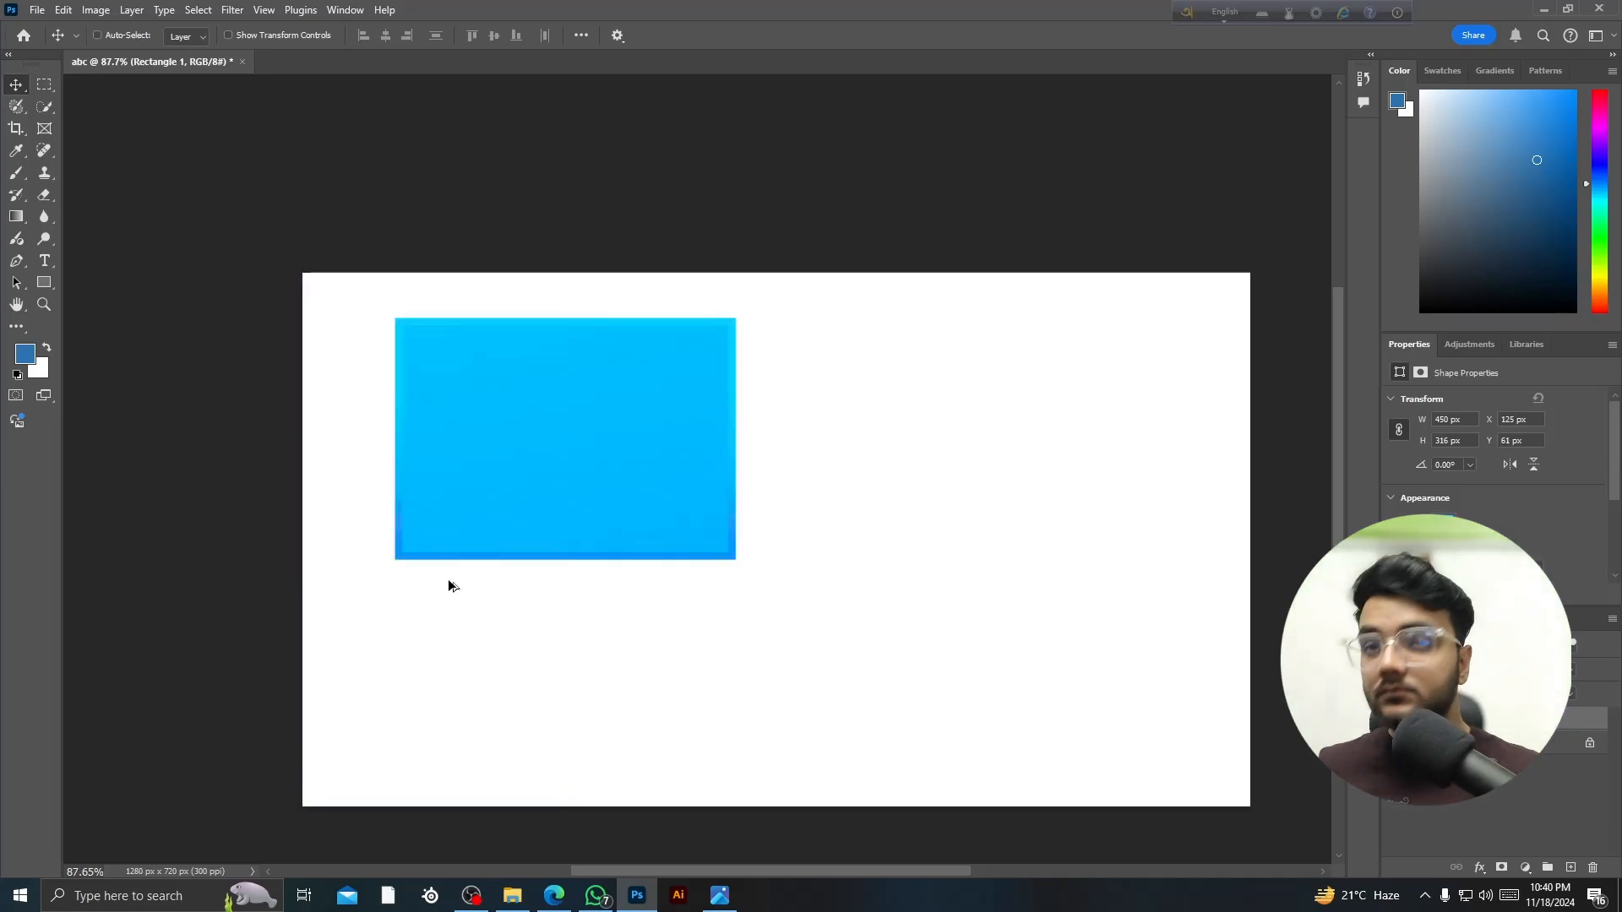
{"action": "key", "text": "ctrl+shift+z"}
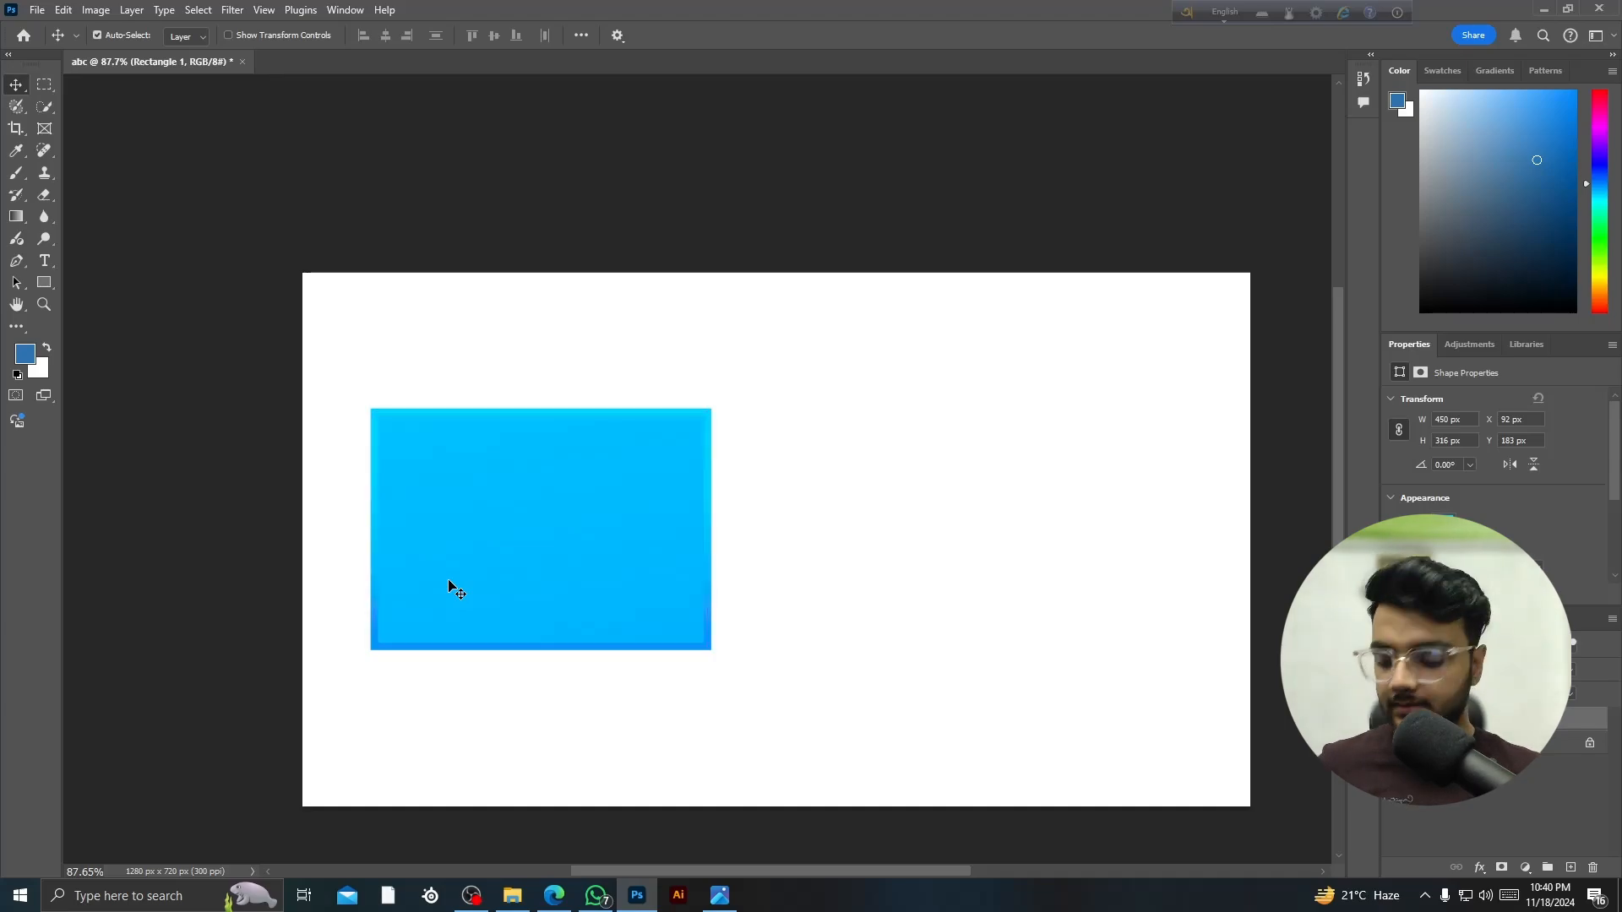
{"action": "key", "text": "ctrl+z"}
{"action": "key", "text": "ctrl+shift+z"}
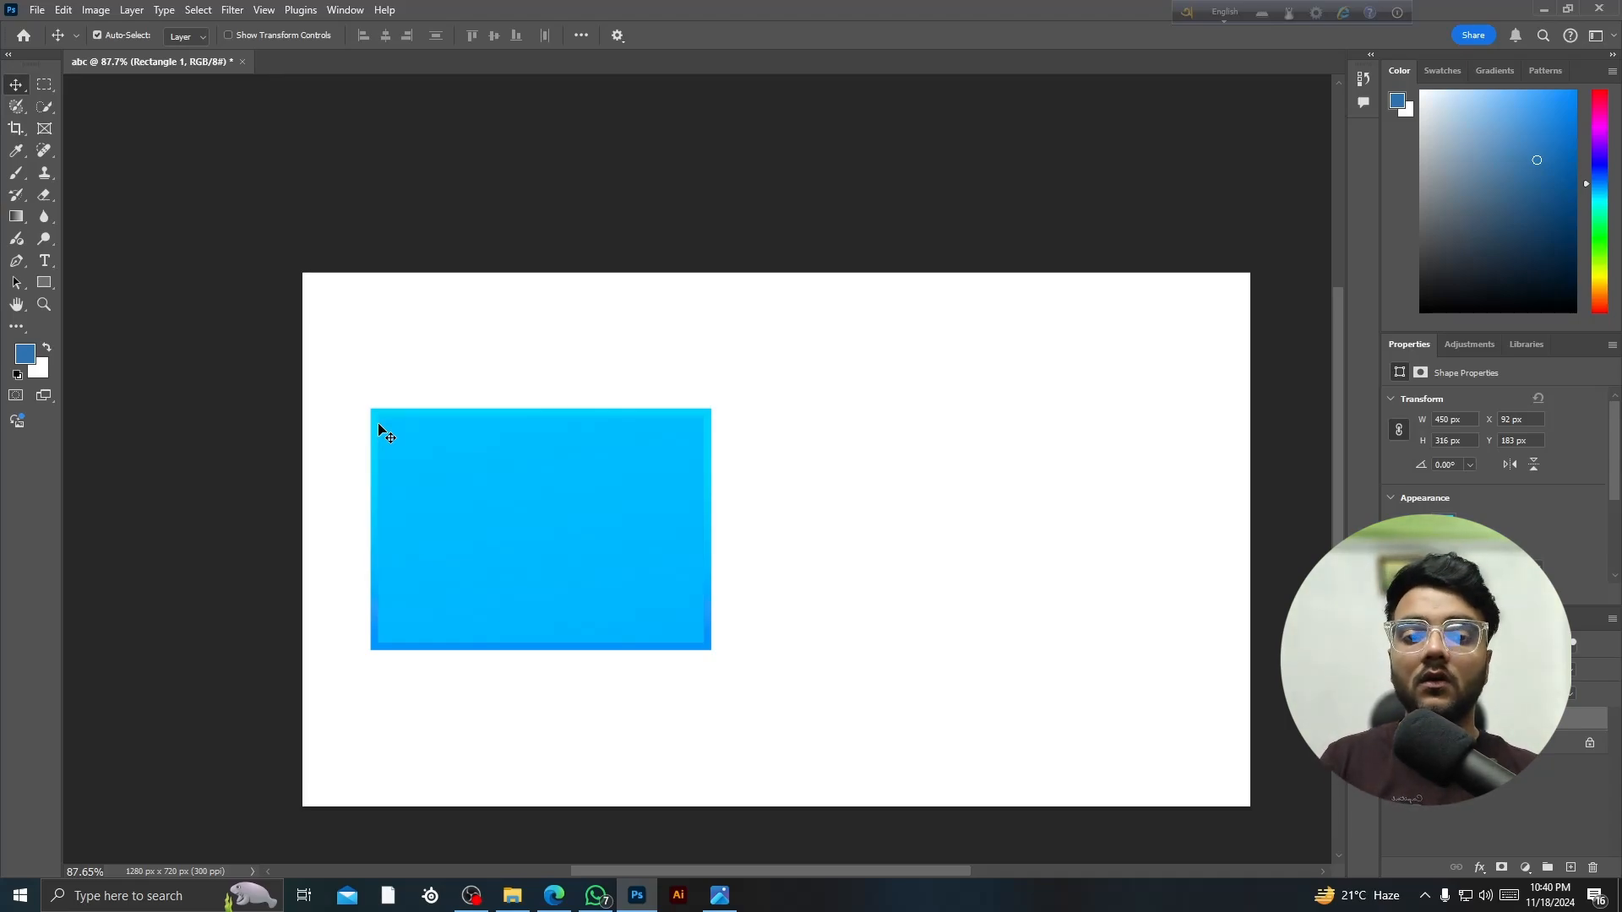
{"action": "key", "text": "ctrl+z"}
{"action": "key", "text": "ctrl+z"}
{"action": "key", "text": "ctrl+z"}
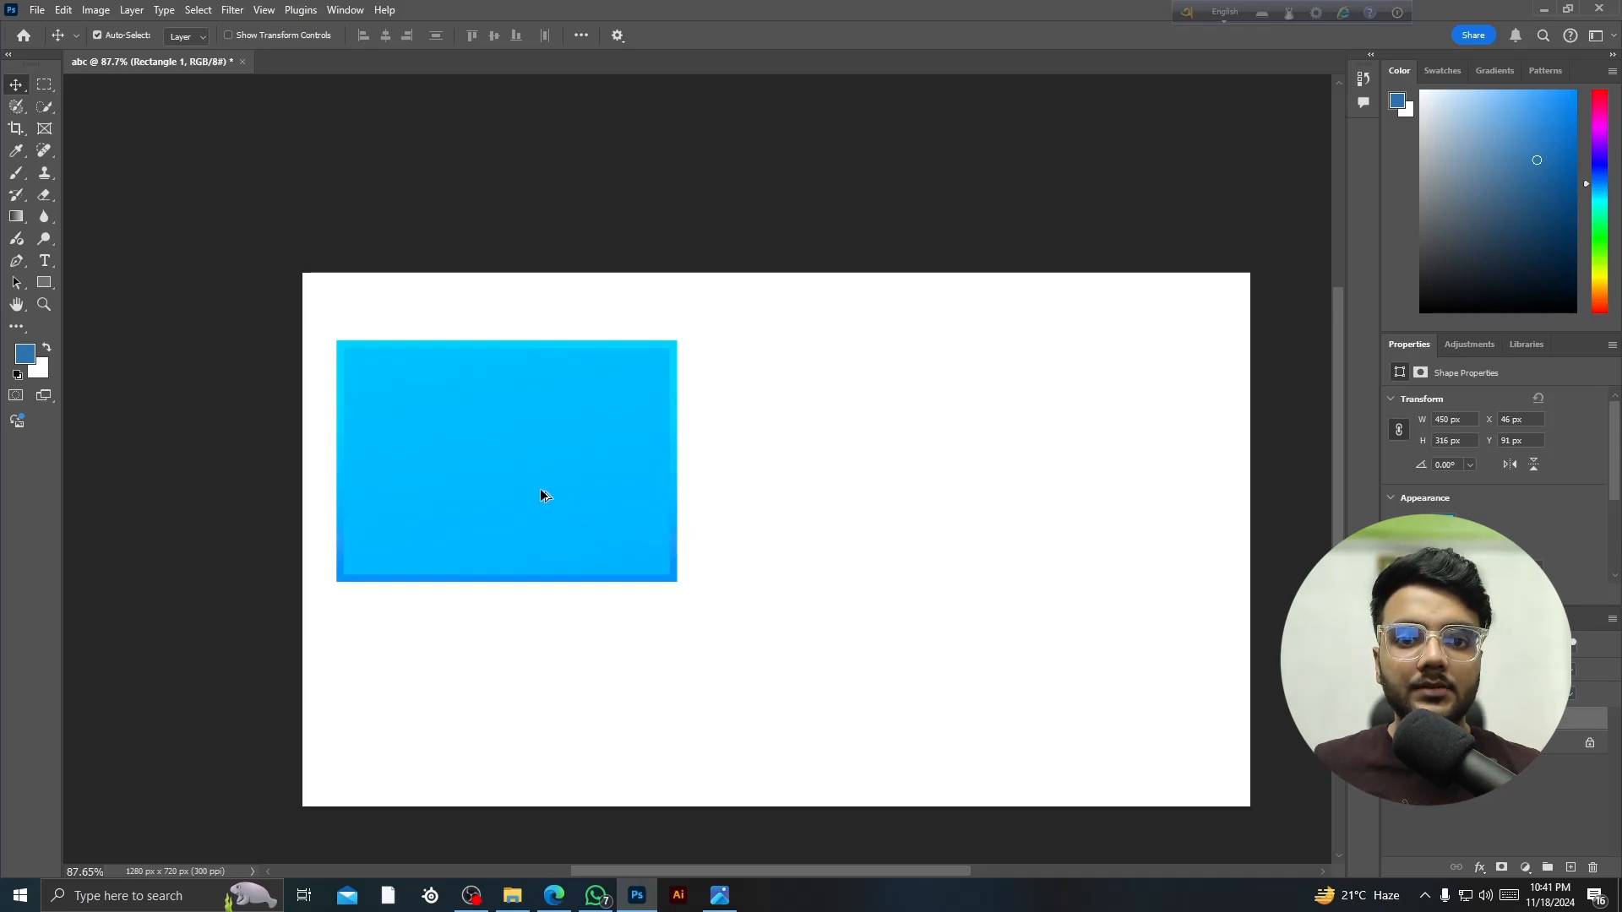
- Alt-drag a copy of the rectangle, then delete the top-right rectangle
{"action": "left_click_drag", "start_coordinate": [542, 496], "coordinate": [500, 705]}
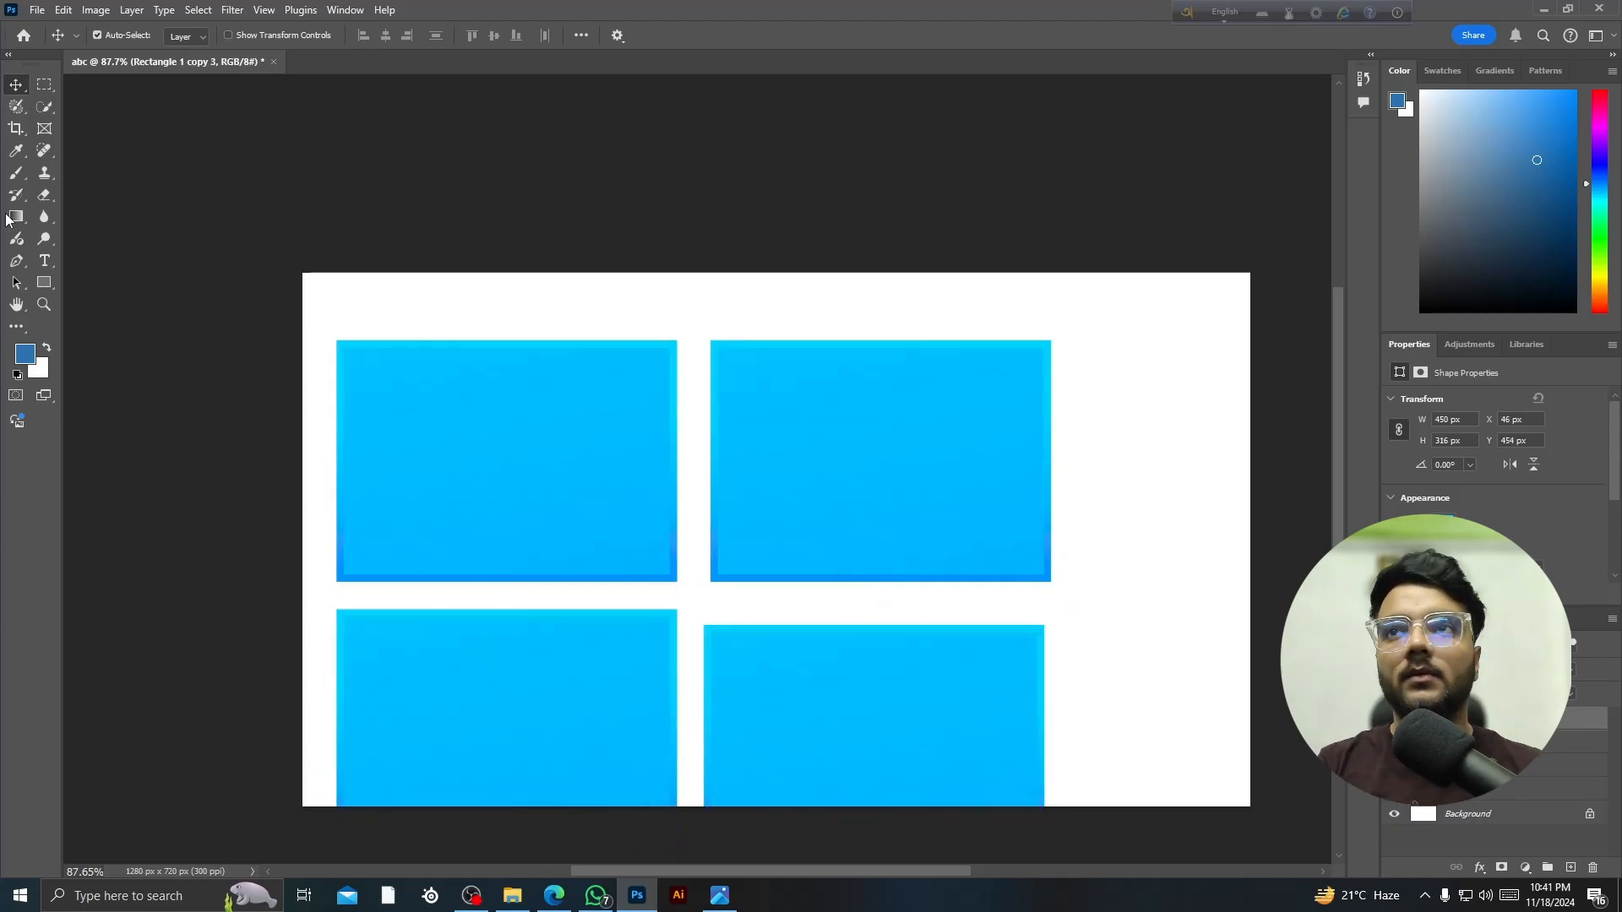
{"action": "left_click", "coordinate": [863, 469]}
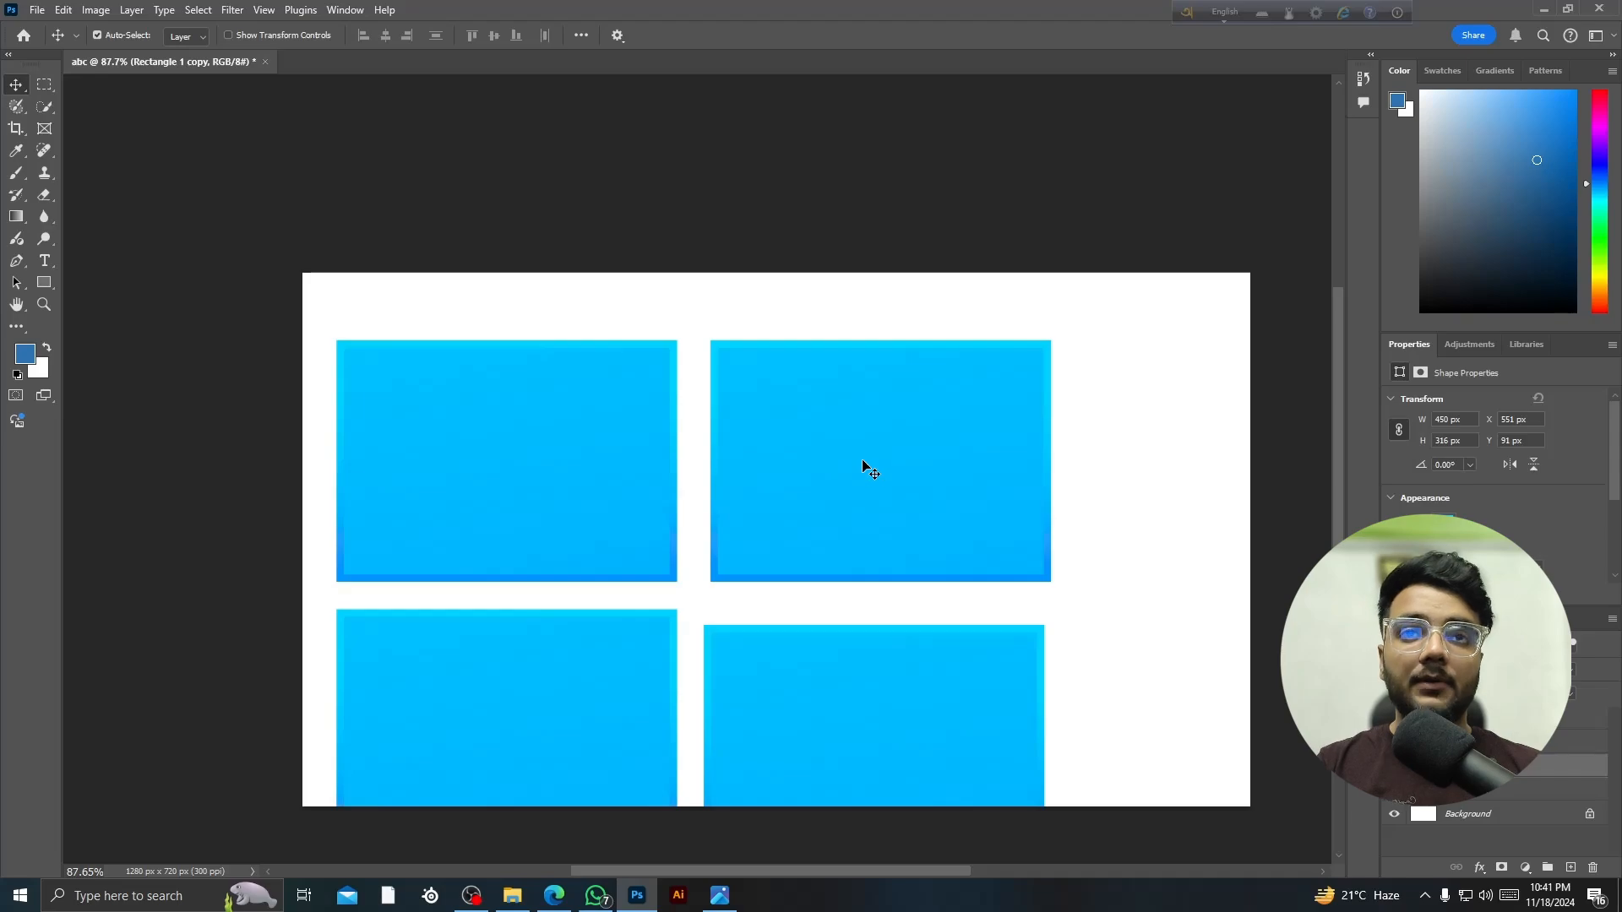
{"action": "key", "text": "Delete"}
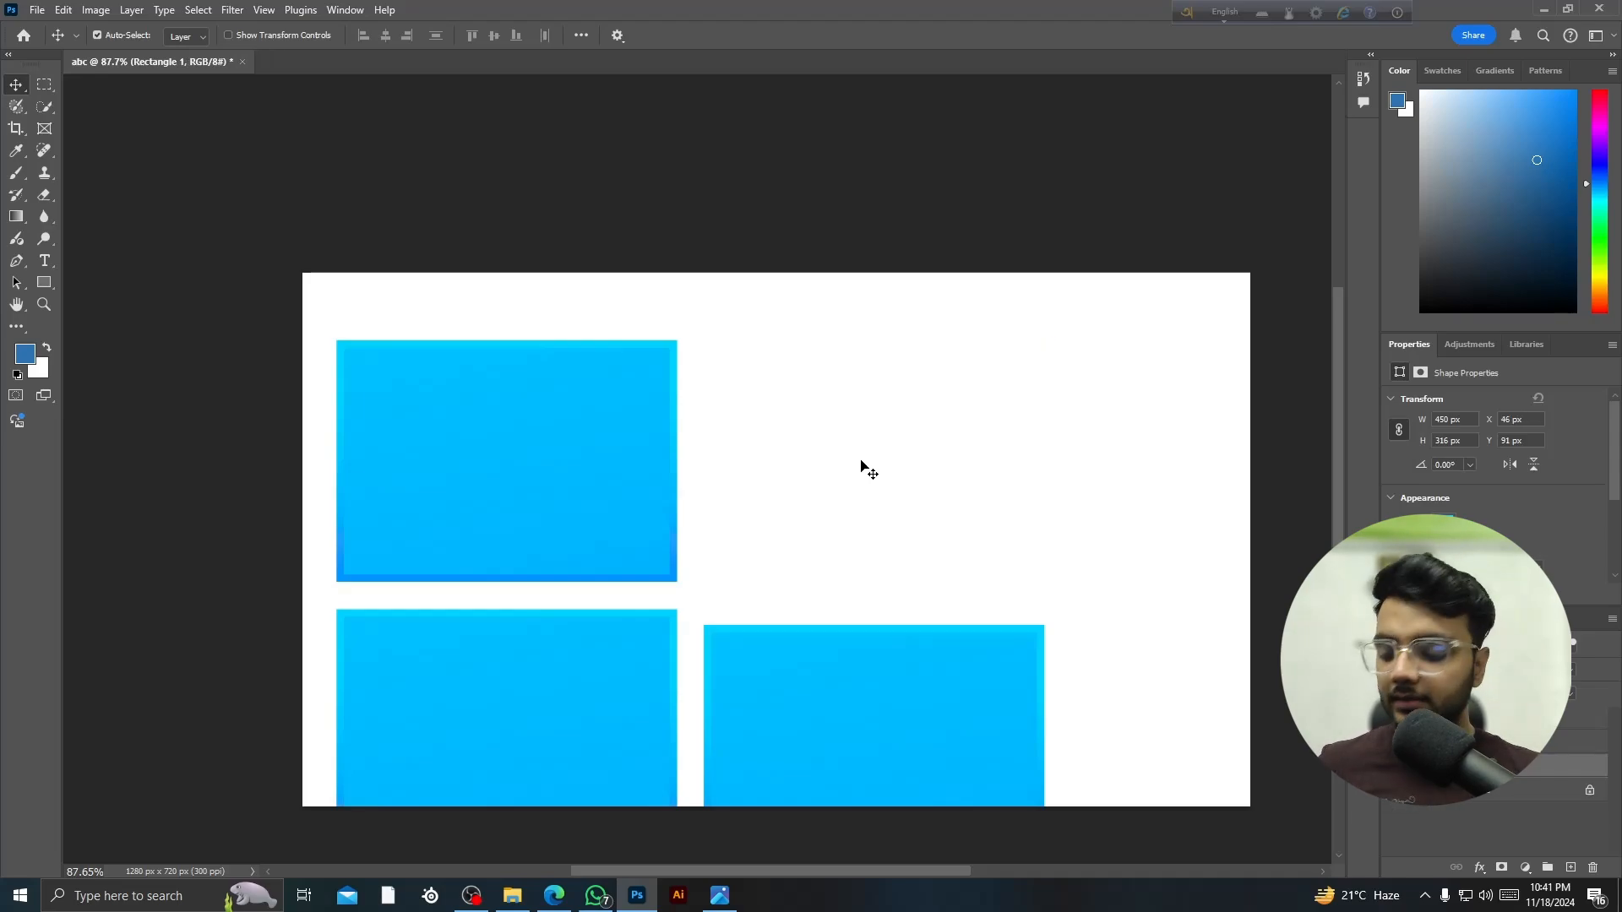
{"action": "key", "text": "ctrl+z"}
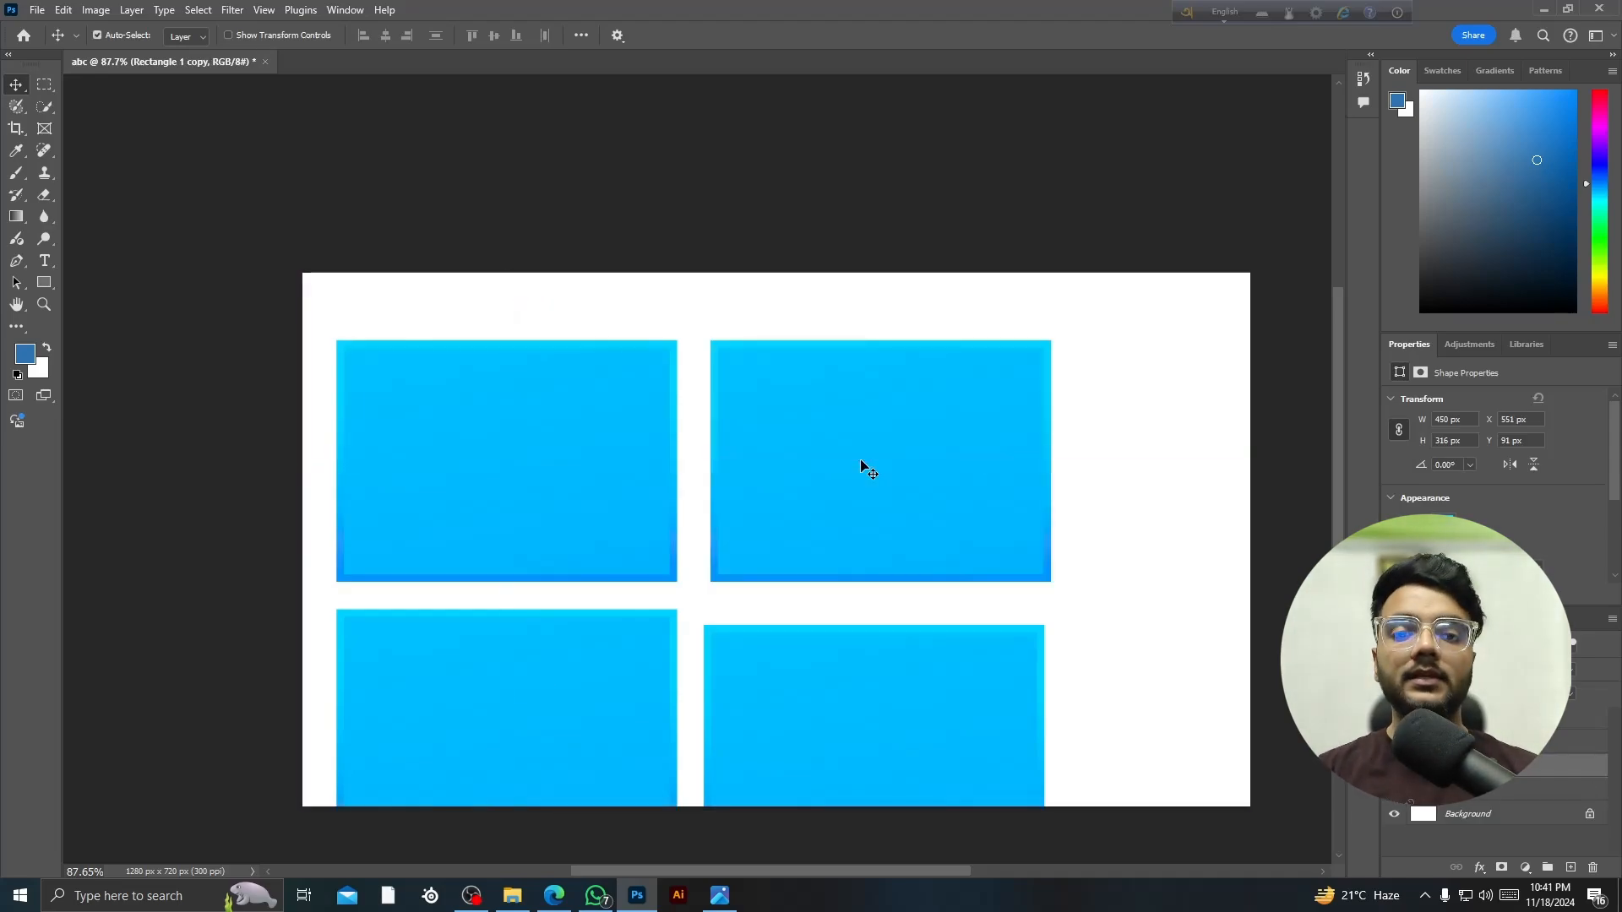
{"action": "key", "text": "Delete"}
- Delete the bottom-right, bottom-left and top-left rectangles, leaving the canvas blank white
{"action": "left_click", "coordinate": [935, 696]}
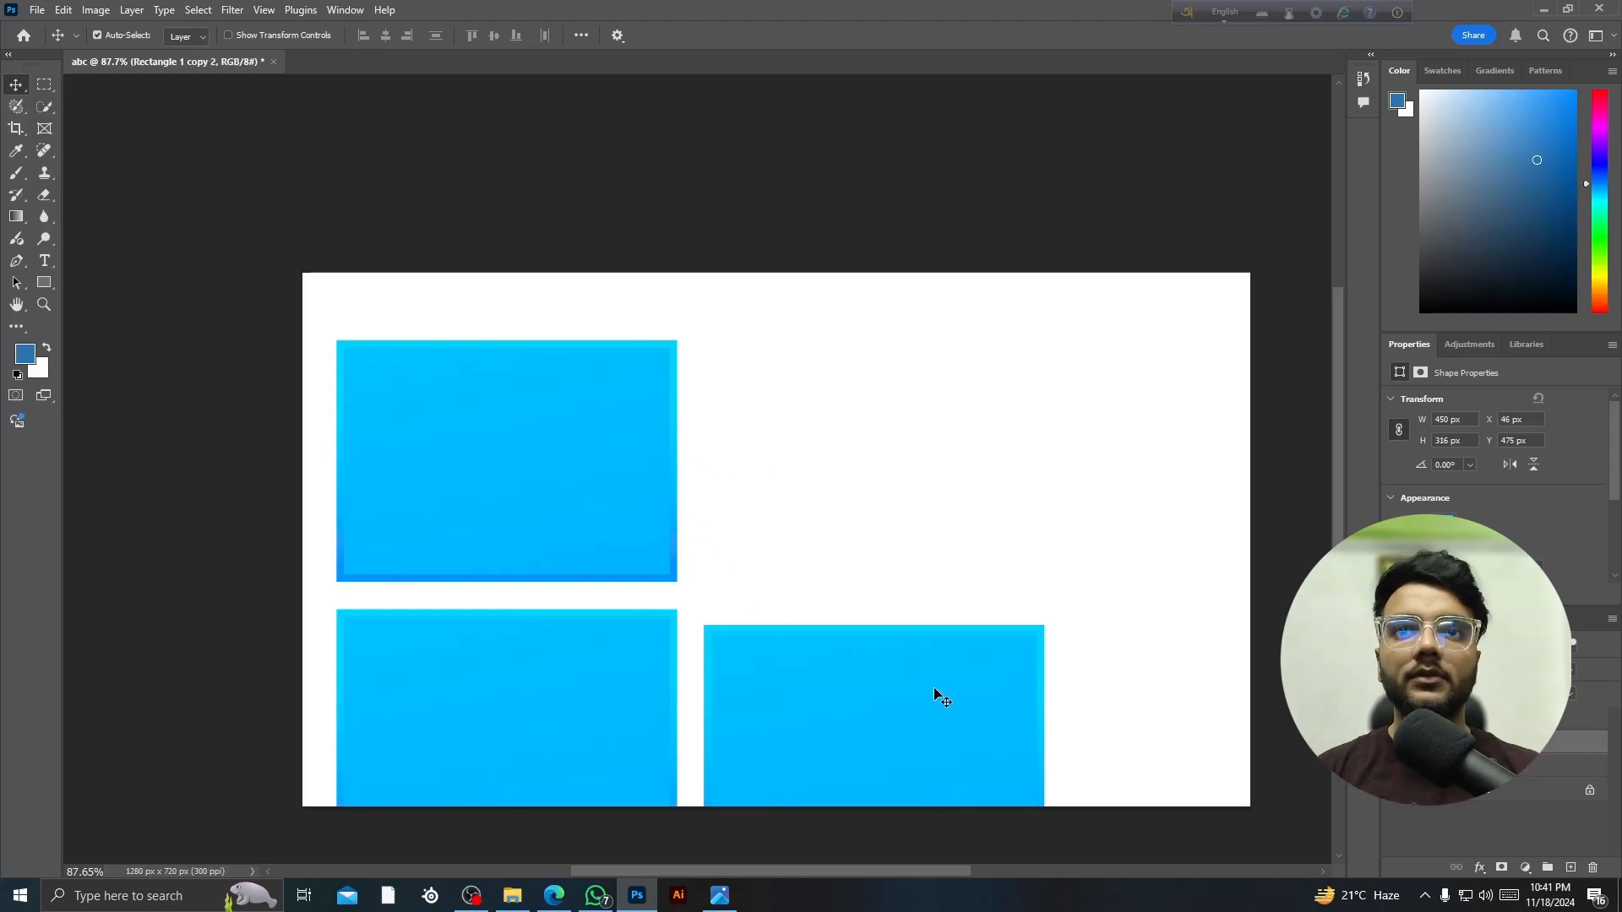
{"action": "key", "text": "Delete"}
{"action": "left_click", "coordinate": [630, 738]}
{"action": "key", "text": "Delete"}
{"action": "left_click", "coordinate": [611, 540]}
{"action": "key", "text": "Delete"}
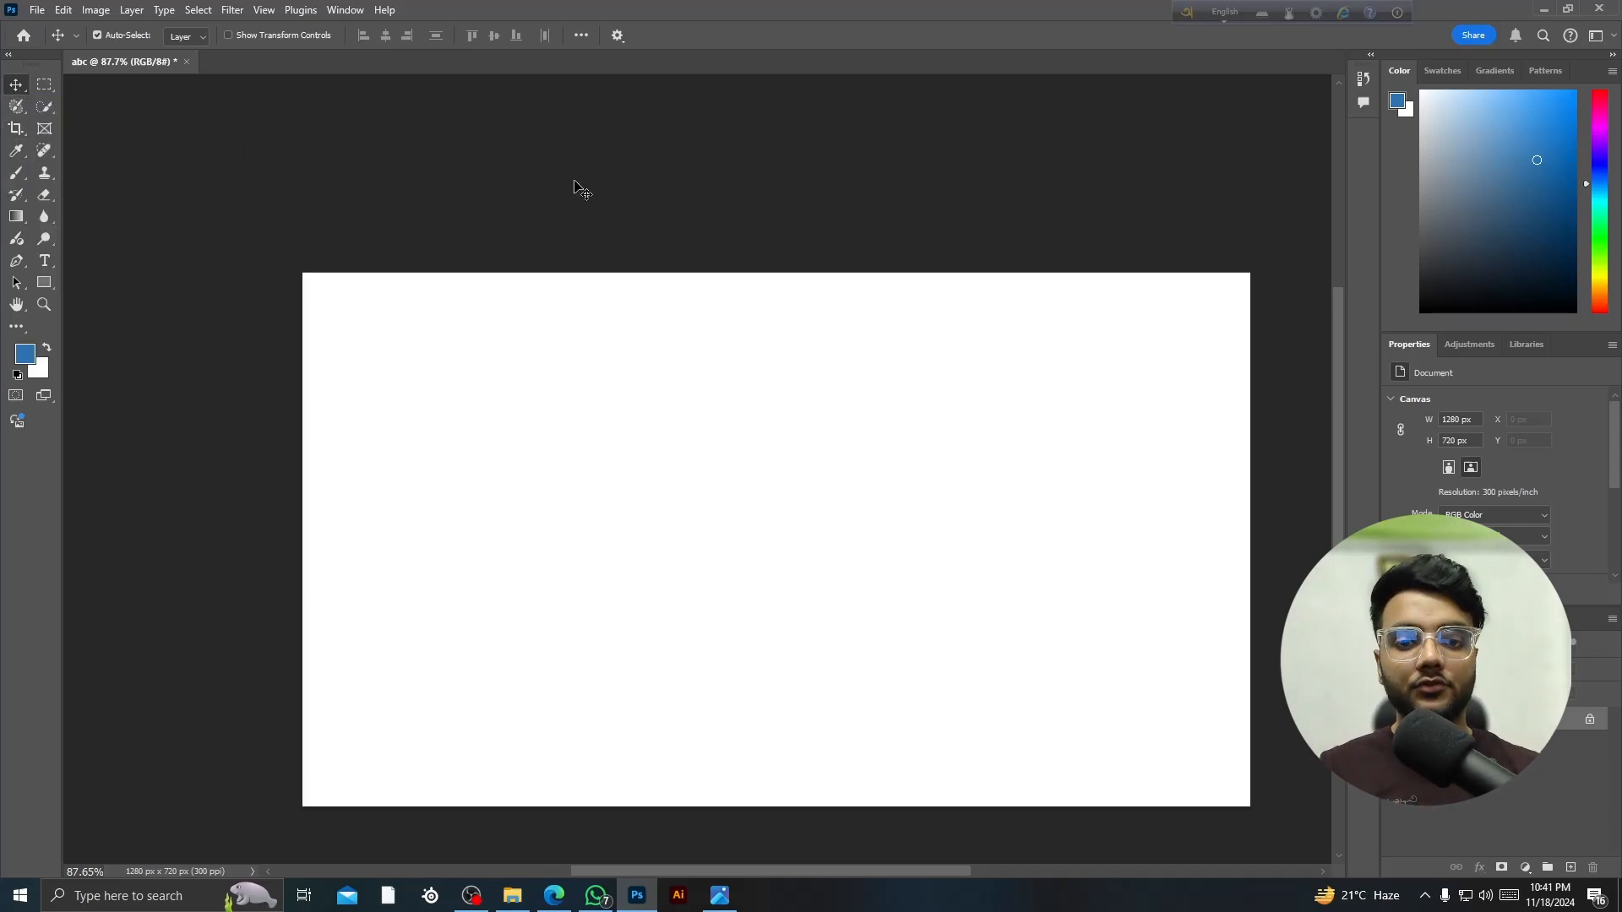
- Crop the canvas in from the left, then the right, down to a 376 × 720 px portrait
{"action": "left_click", "coordinate": [44, 85]}
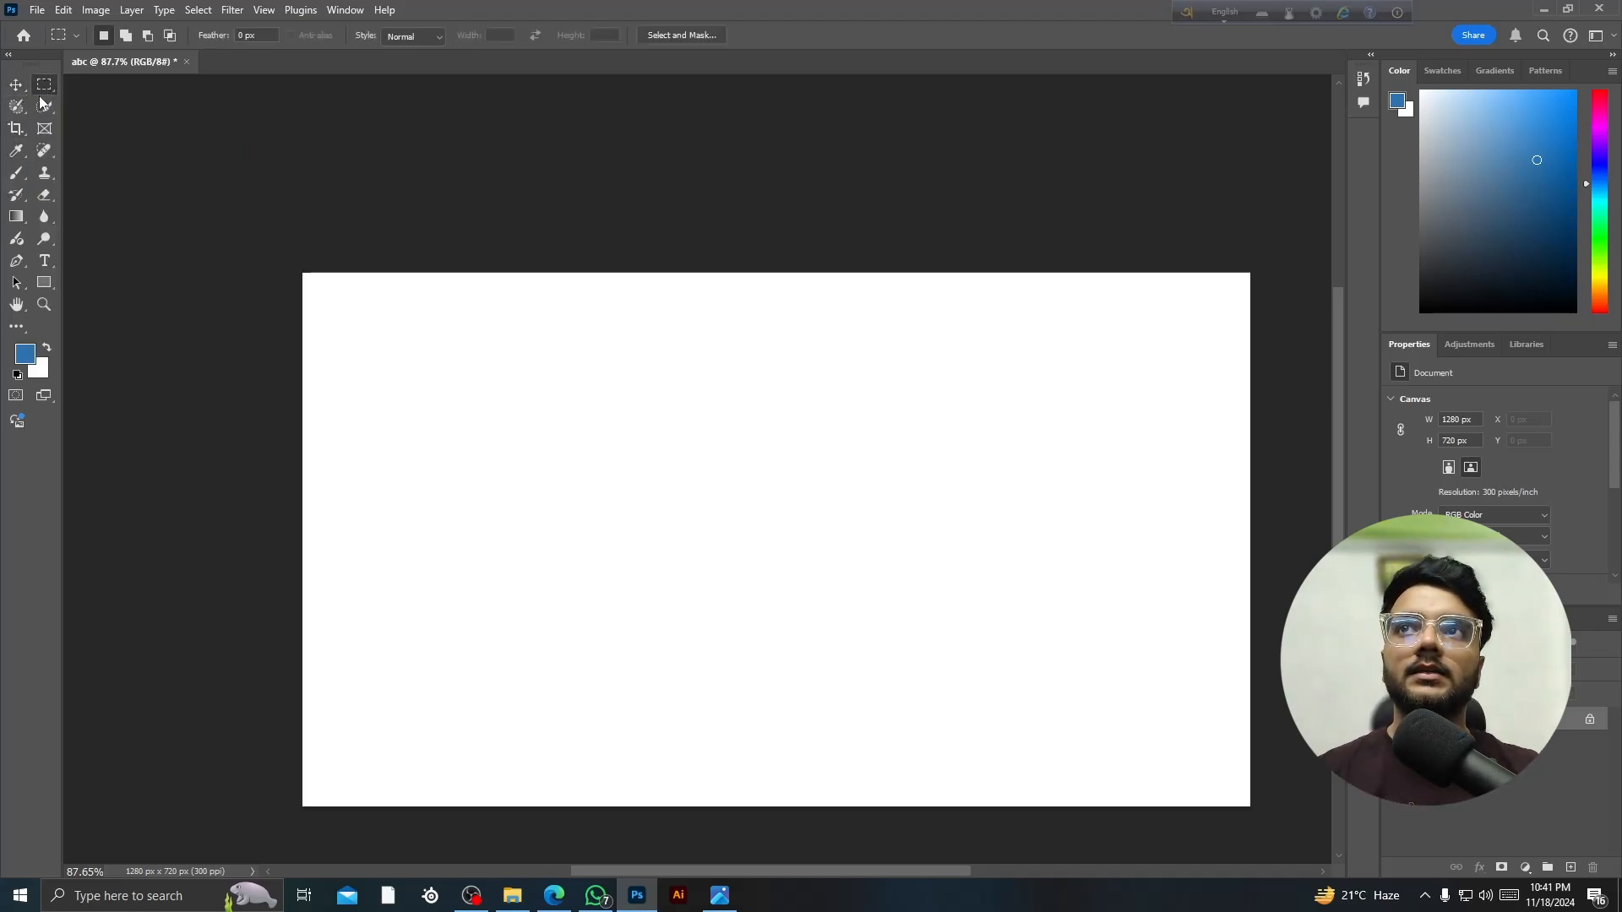
{"action": "left_click", "coordinate": [47, 105]}
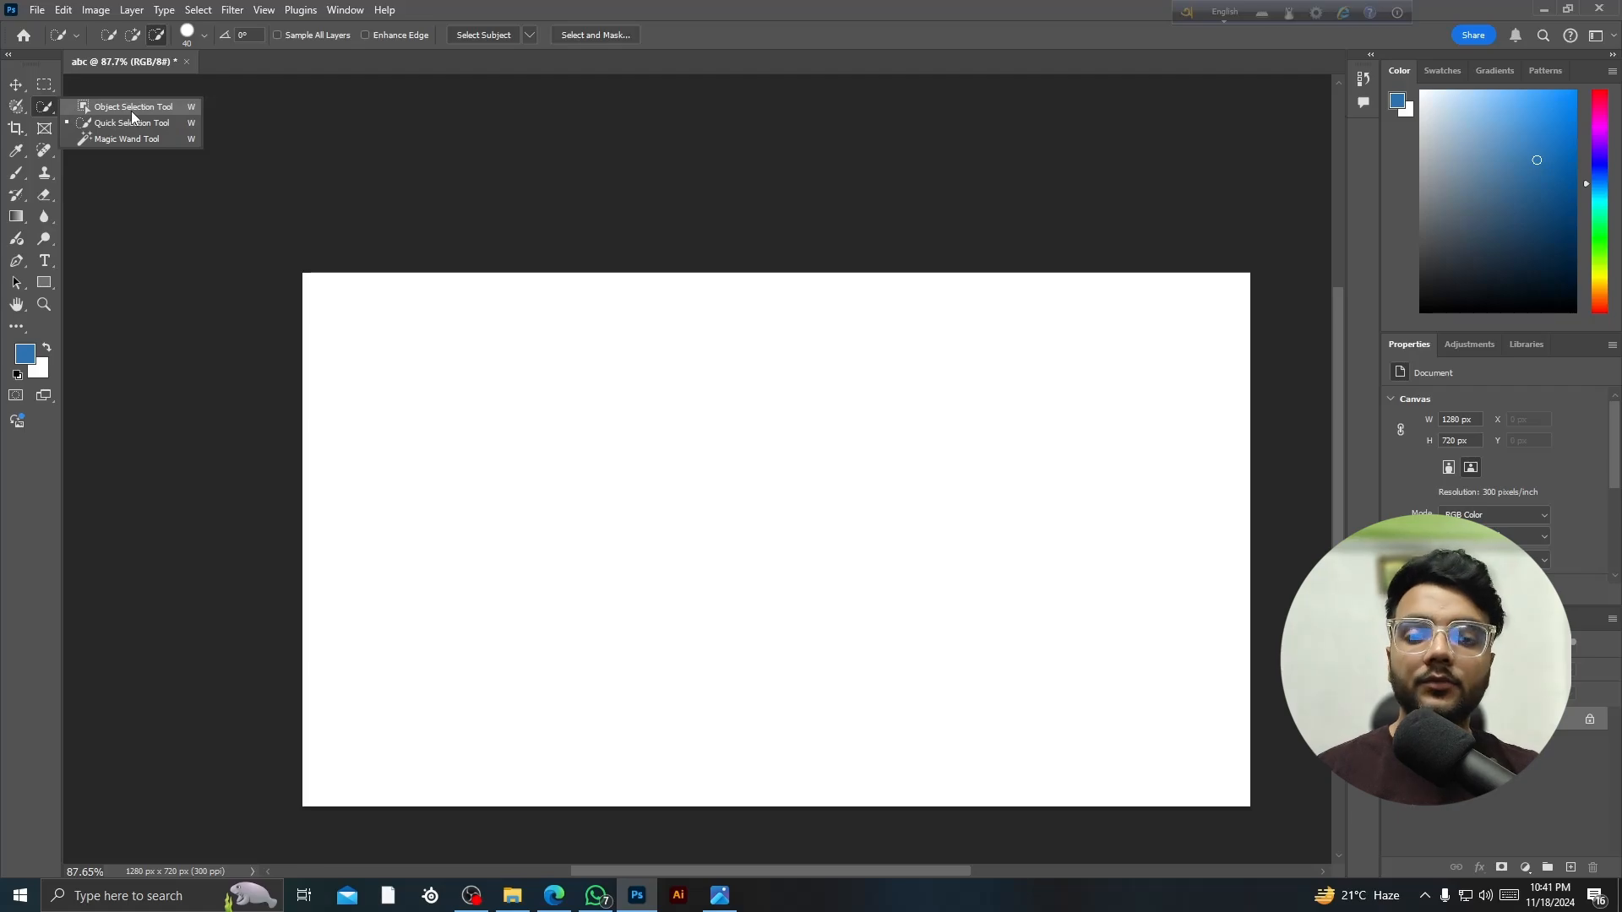
{"action": "left_click", "coordinate": [15, 127]}
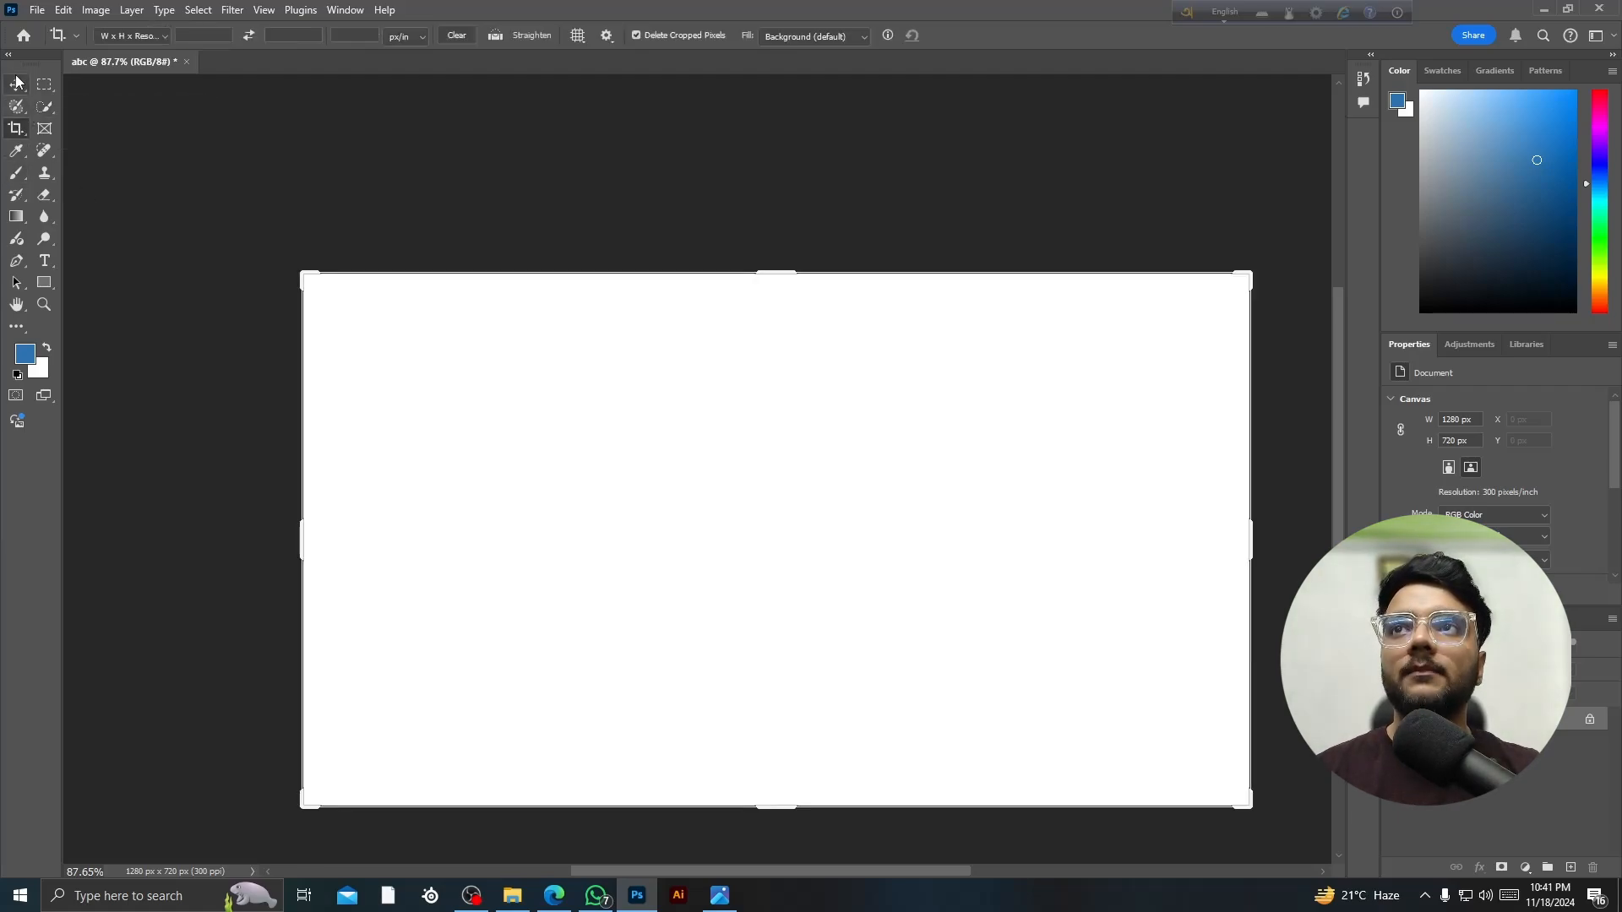
{"action": "left_click_drag", "start_coordinate": [301, 537], "coordinate": [542, 529]}
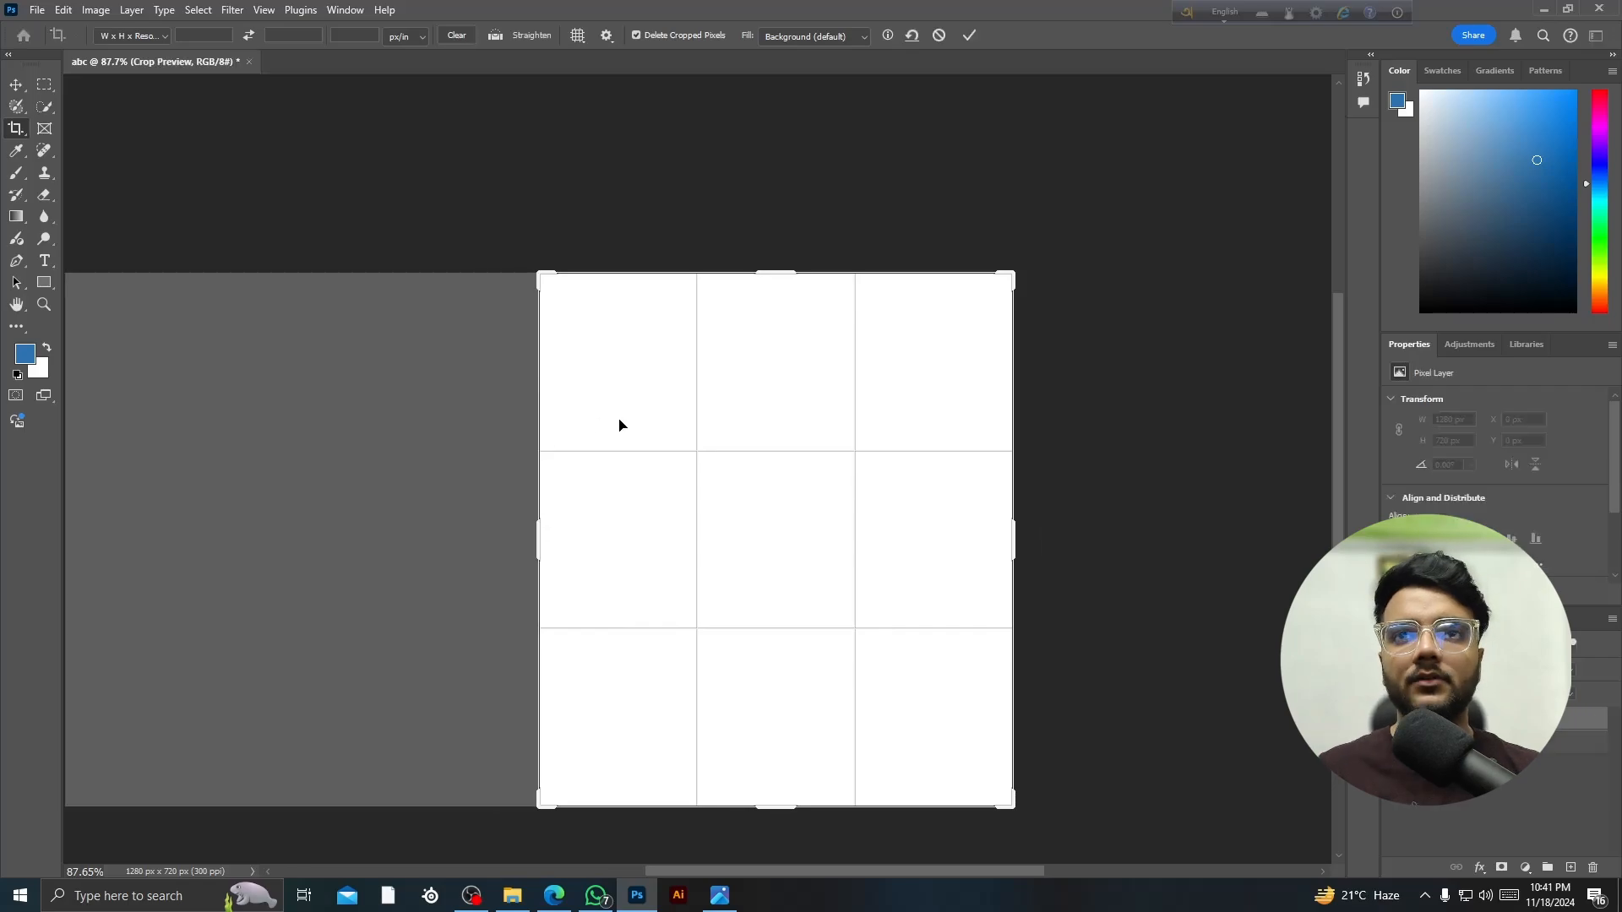
{"action": "key", "text": "Return"}
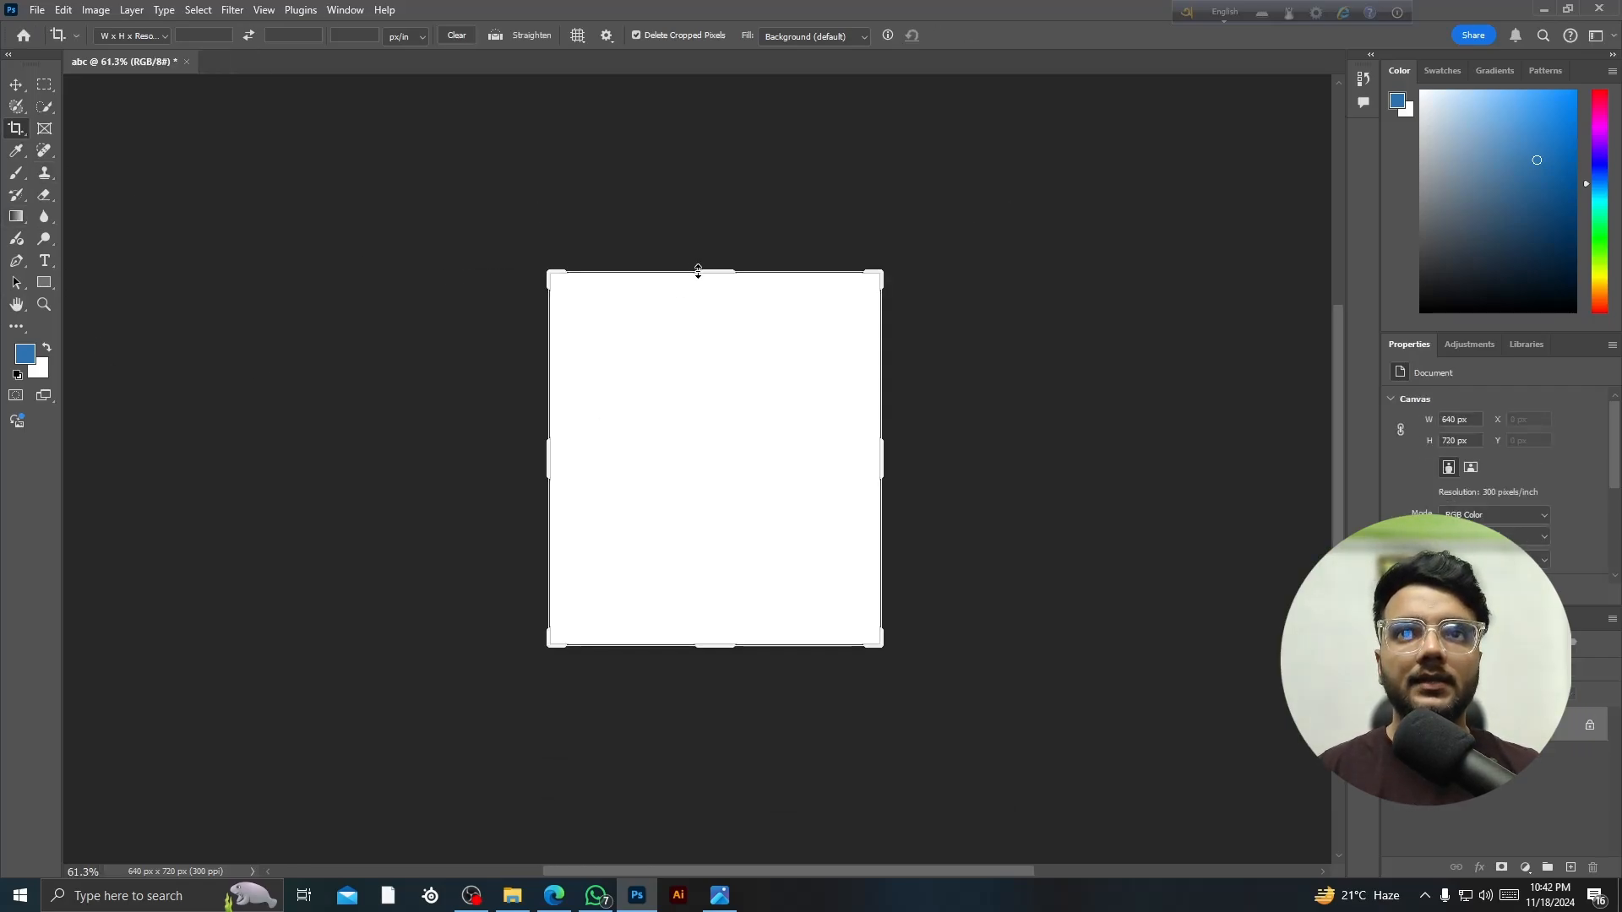
{"action": "left_click_drag", "start_coordinate": [883, 460], "coordinate": [818, 459]}
{"action": "key", "text": "v"}
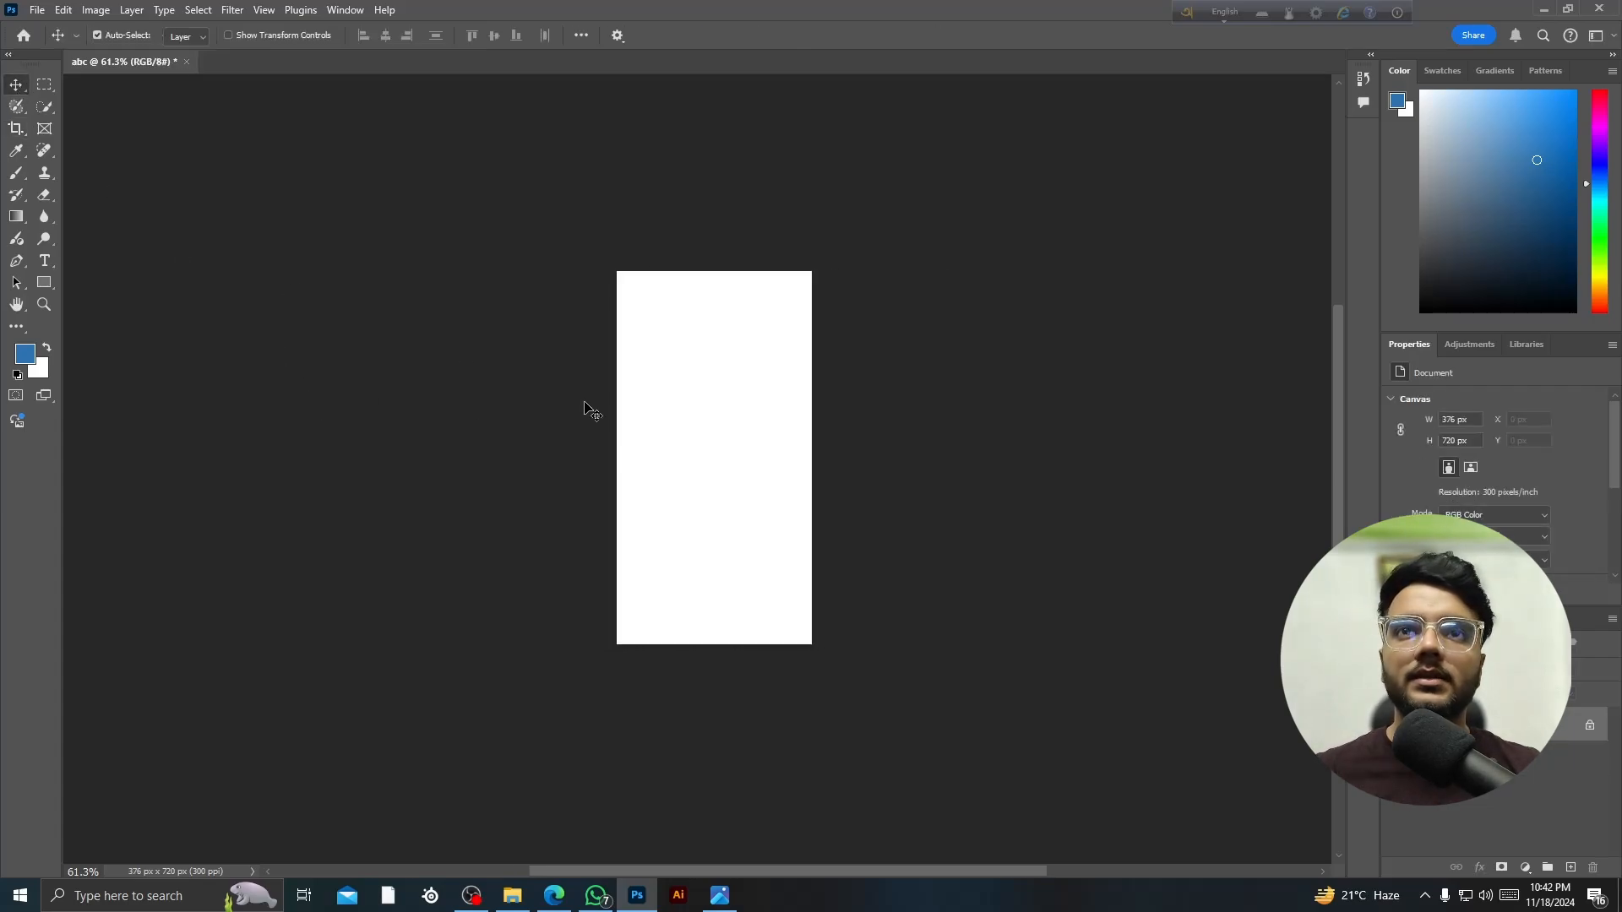
{"action": "scroll", "coordinate": [691, 418], "scroll_direction": "up", "scroll_amount": 2}
{"action": "scroll", "coordinate": [692, 418], "scroll_direction": "up", "scroll_amount": 2}
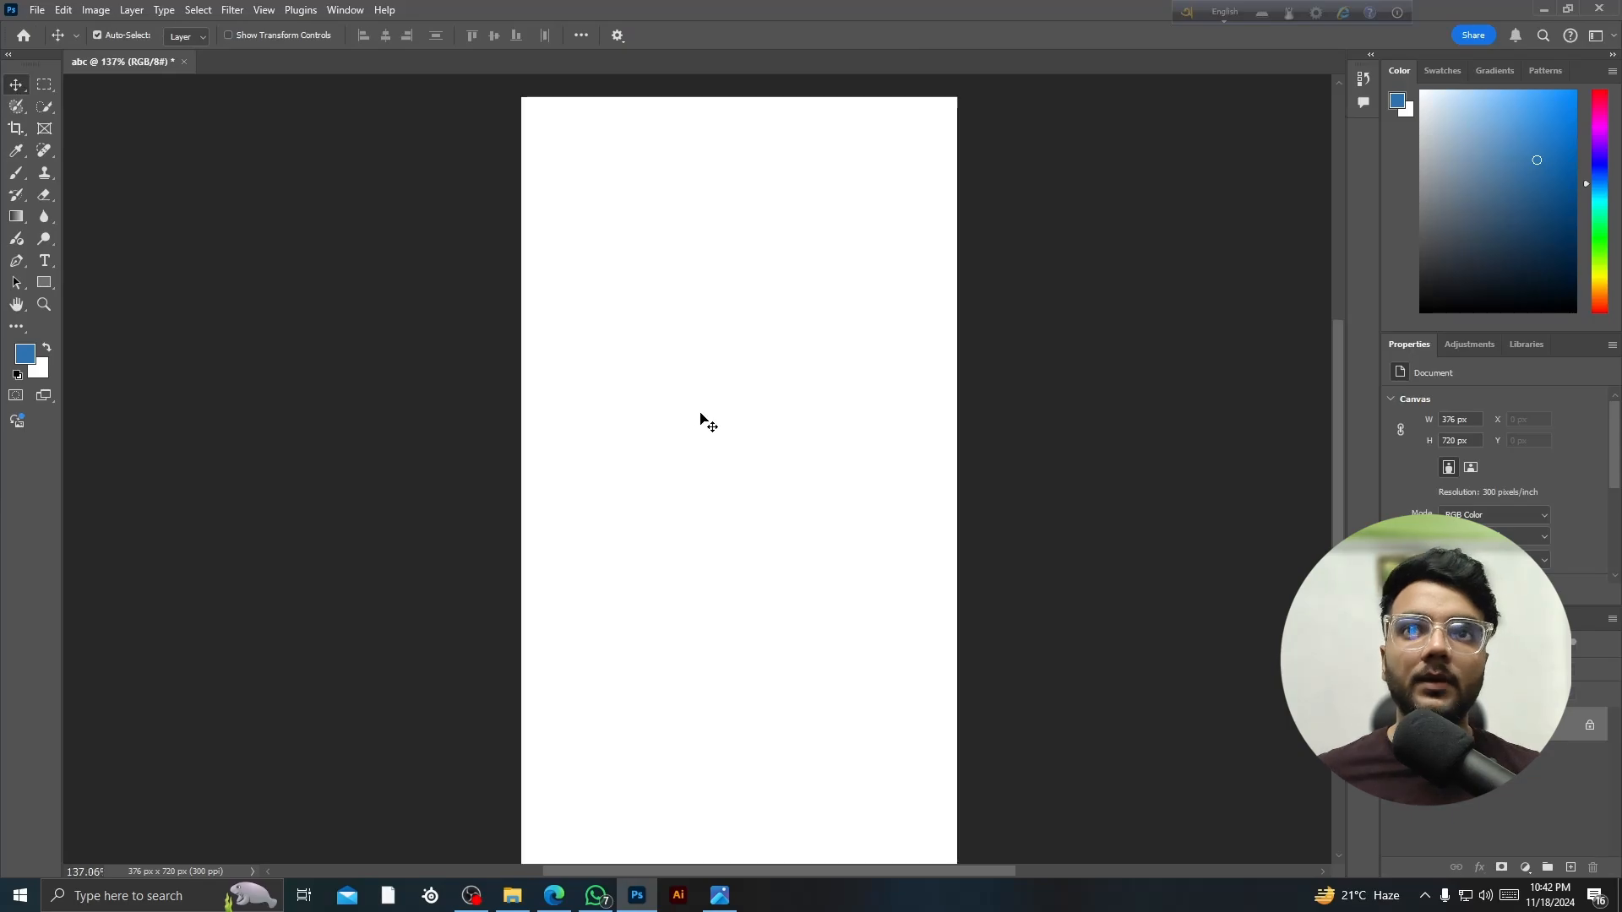
{"action": "scroll", "coordinate": [677, 386], "scroll_direction": "down", "scroll_amount": 1}
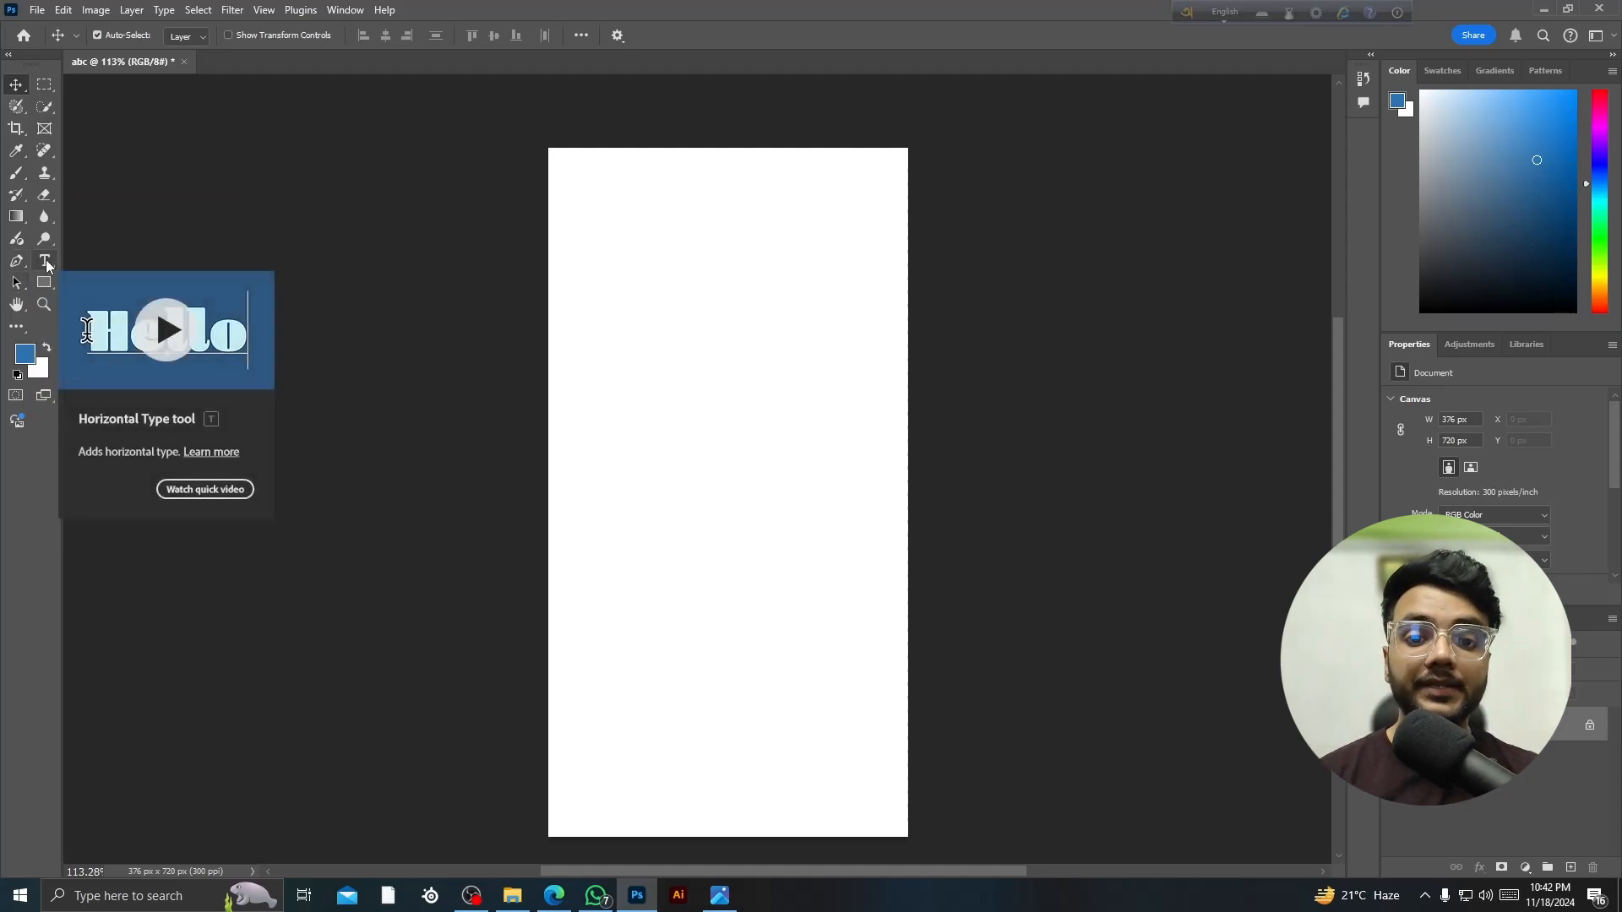
- Add a text line on the page and set its font to Poppins SemiBold
{"action": "left_click", "coordinate": [47, 263]}
{"action": "left_click", "coordinate": [602, 420]}
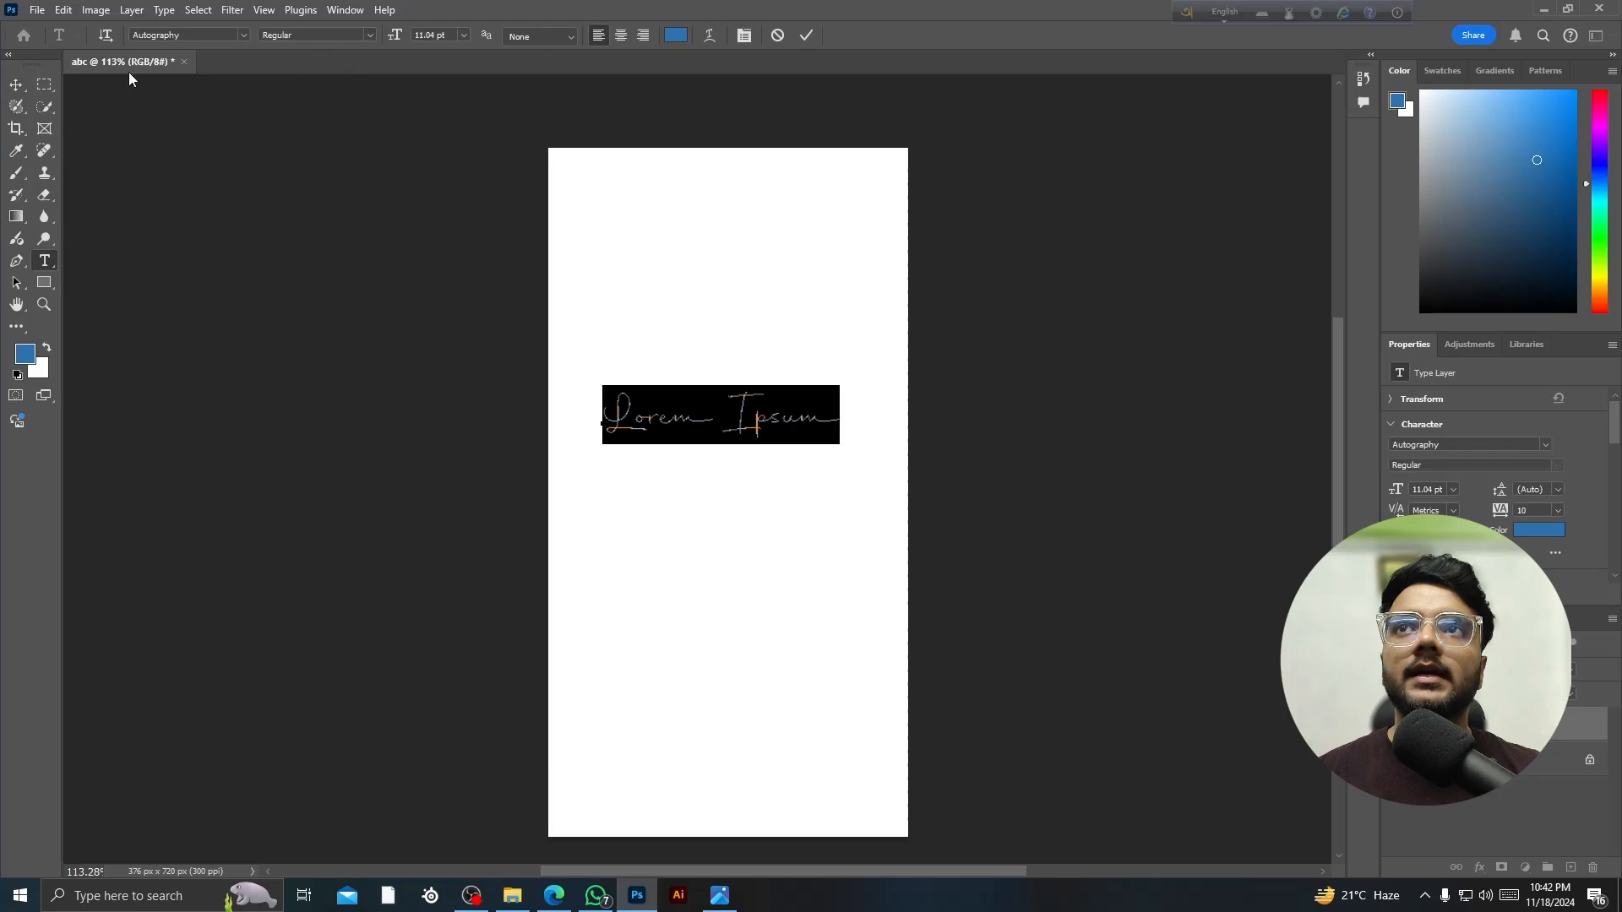
{"action": "left_click", "coordinate": [222, 37]}
{"action": "type", "text": "Poppins"}
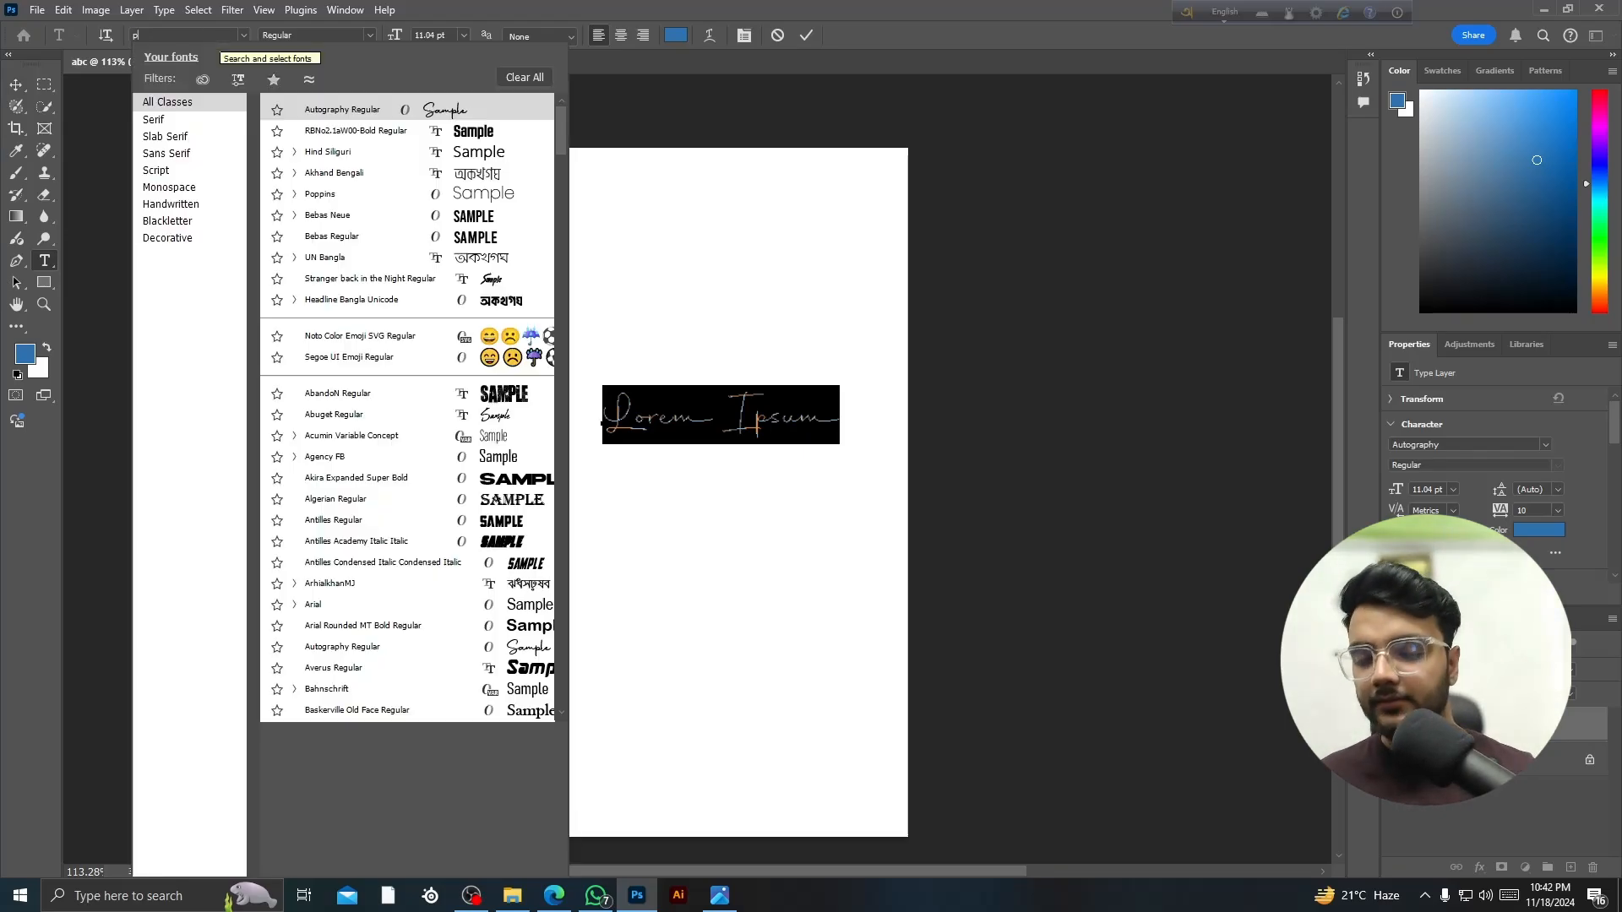
{"action": "left_click", "coordinate": [337, 172]}
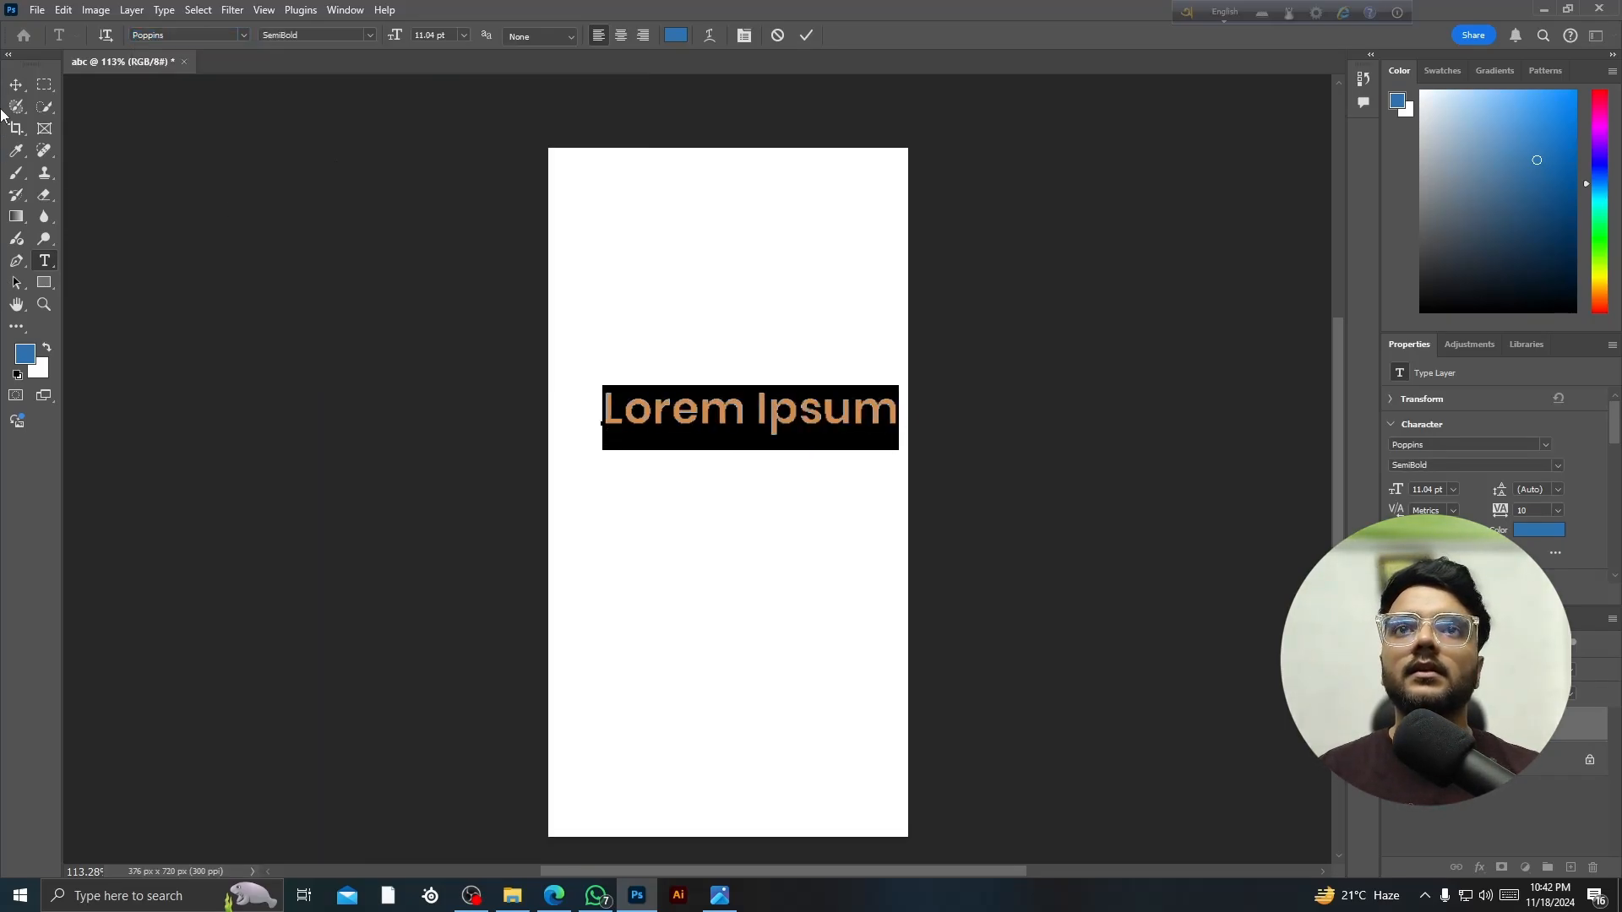
- Centre the Lorem Ipsum heading horizontally near the top of the page
{"action": "left_click", "coordinate": [17, 95]}
{"action": "left_click_drag", "start_coordinate": [744, 413], "coordinate": [735, 373]}
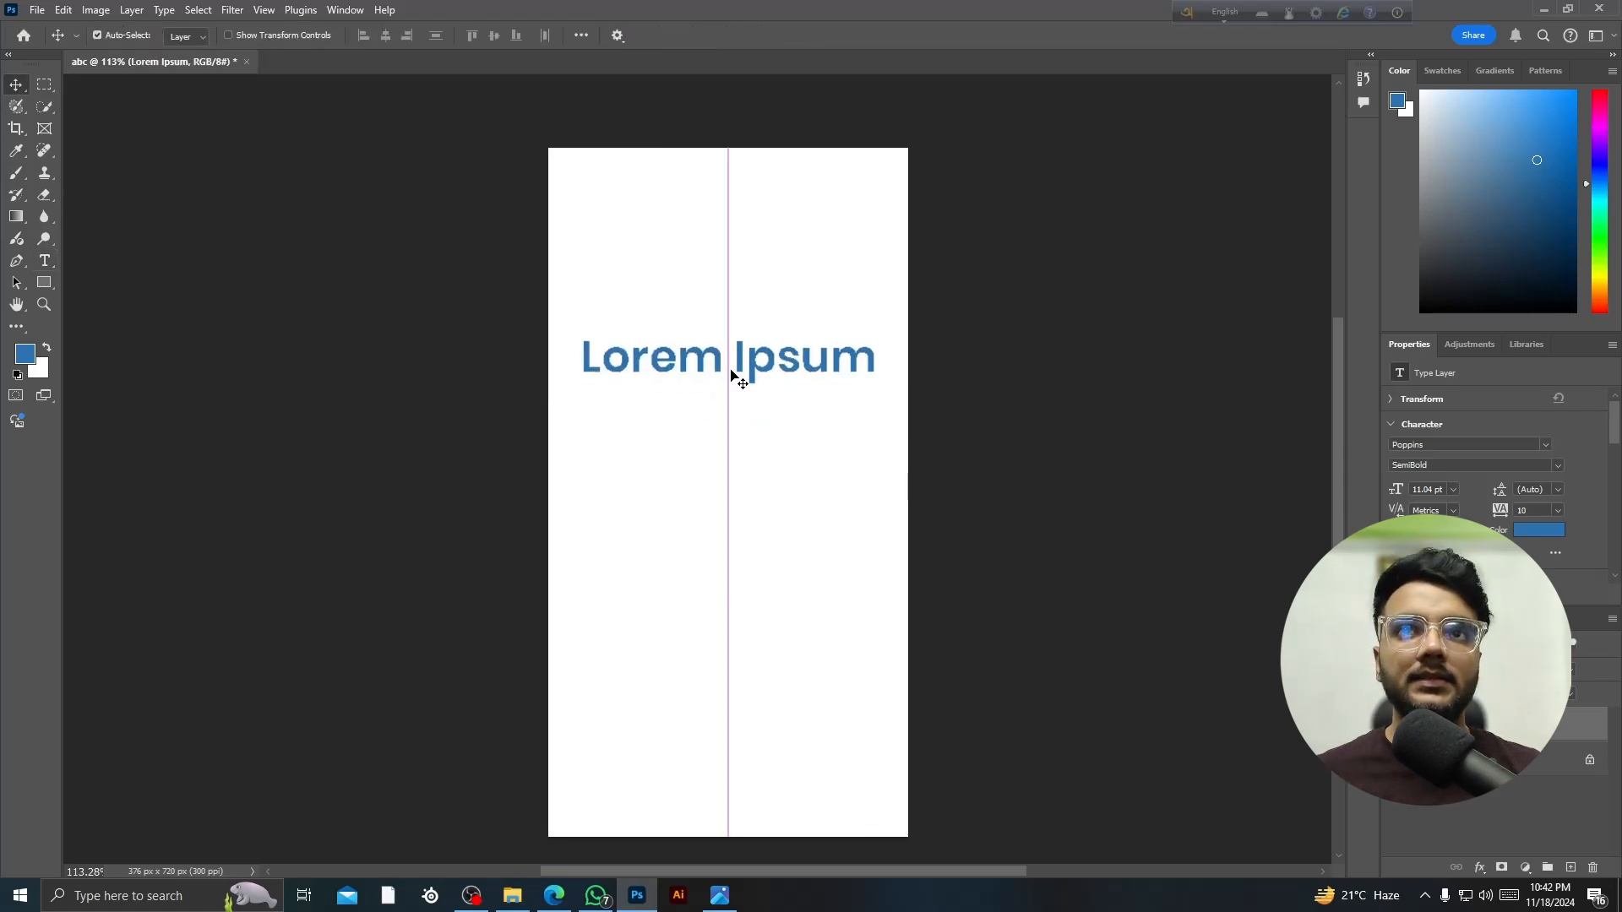
{"action": "key", "text": "ctrl+plus"}
{"action": "left_click_drag", "start_coordinate": [767, 436], "coordinate": [755, 362]}
{"action": "right_click", "coordinate": [771, 426]}
{"action": "left_click", "coordinate": [735, 390]}
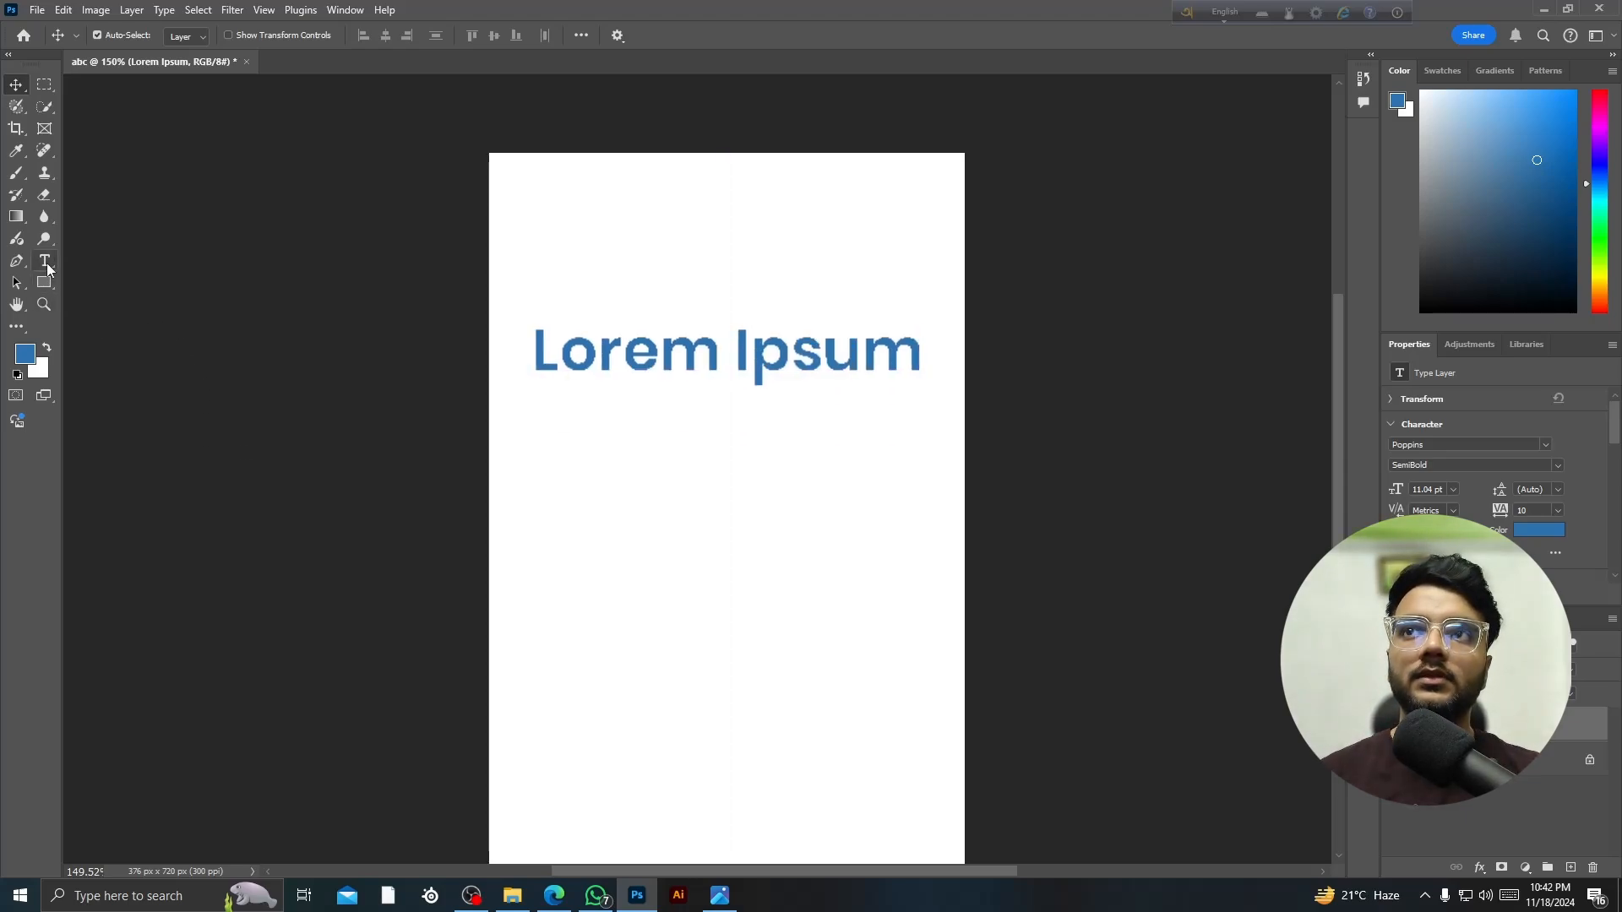
- Add a second text line below the heading and replace its text with a person's name
{"action": "left_click", "coordinate": [45, 260]}
{"action": "left_click", "coordinate": [595, 547]}
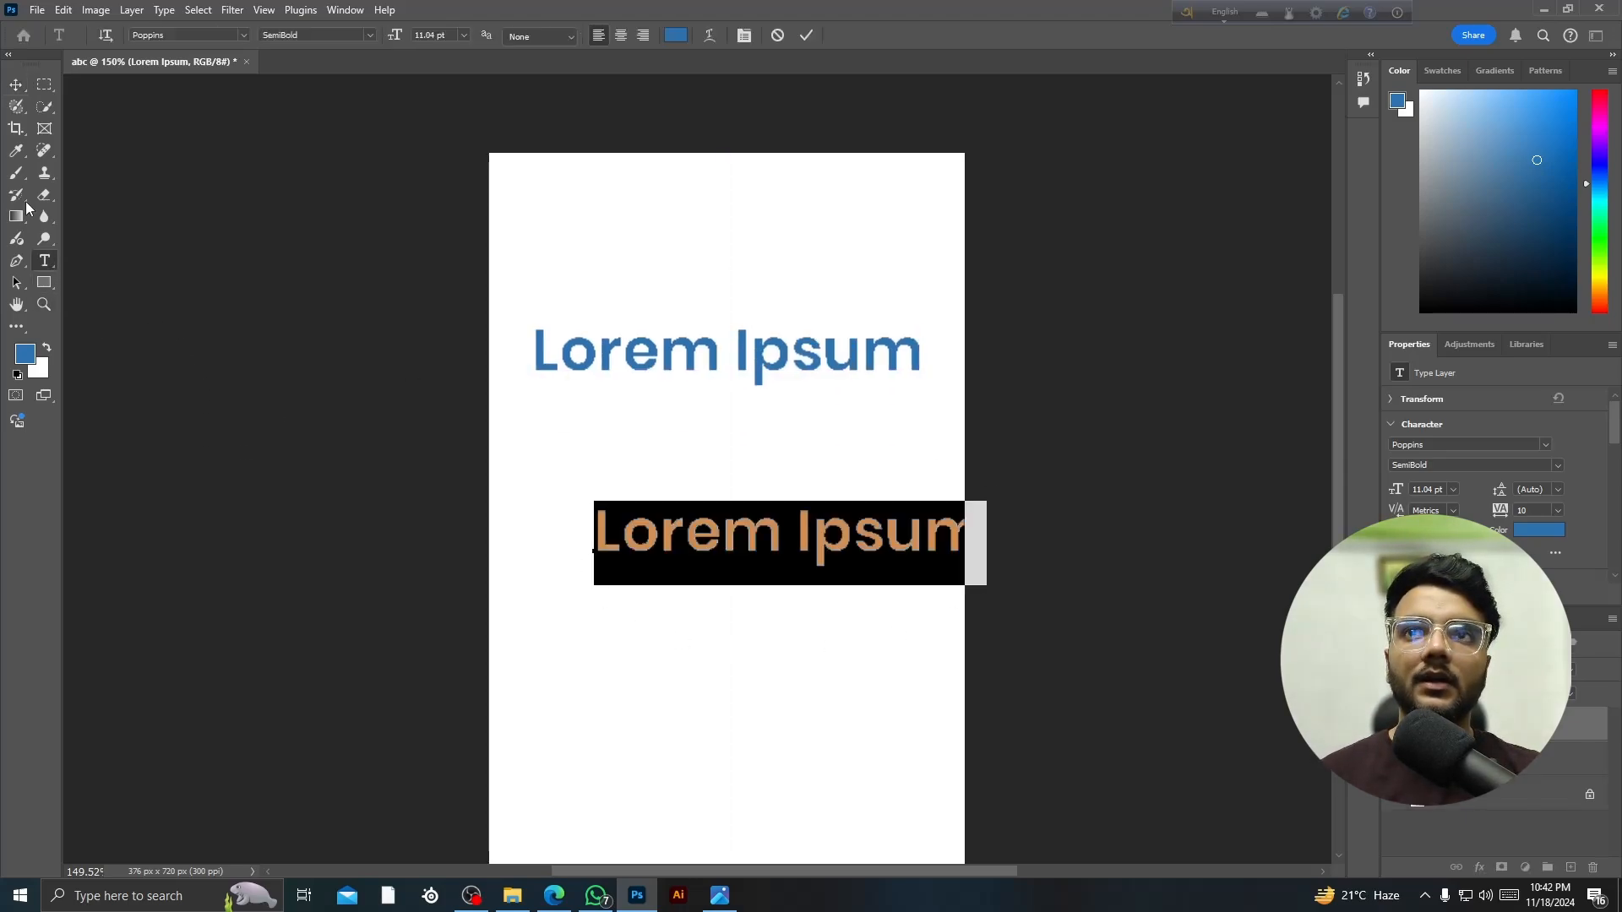
{"action": "left_click", "coordinate": [16, 84]}
{"action": "left_click_drag", "start_coordinate": [698, 512], "coordinate": [657, 481]}
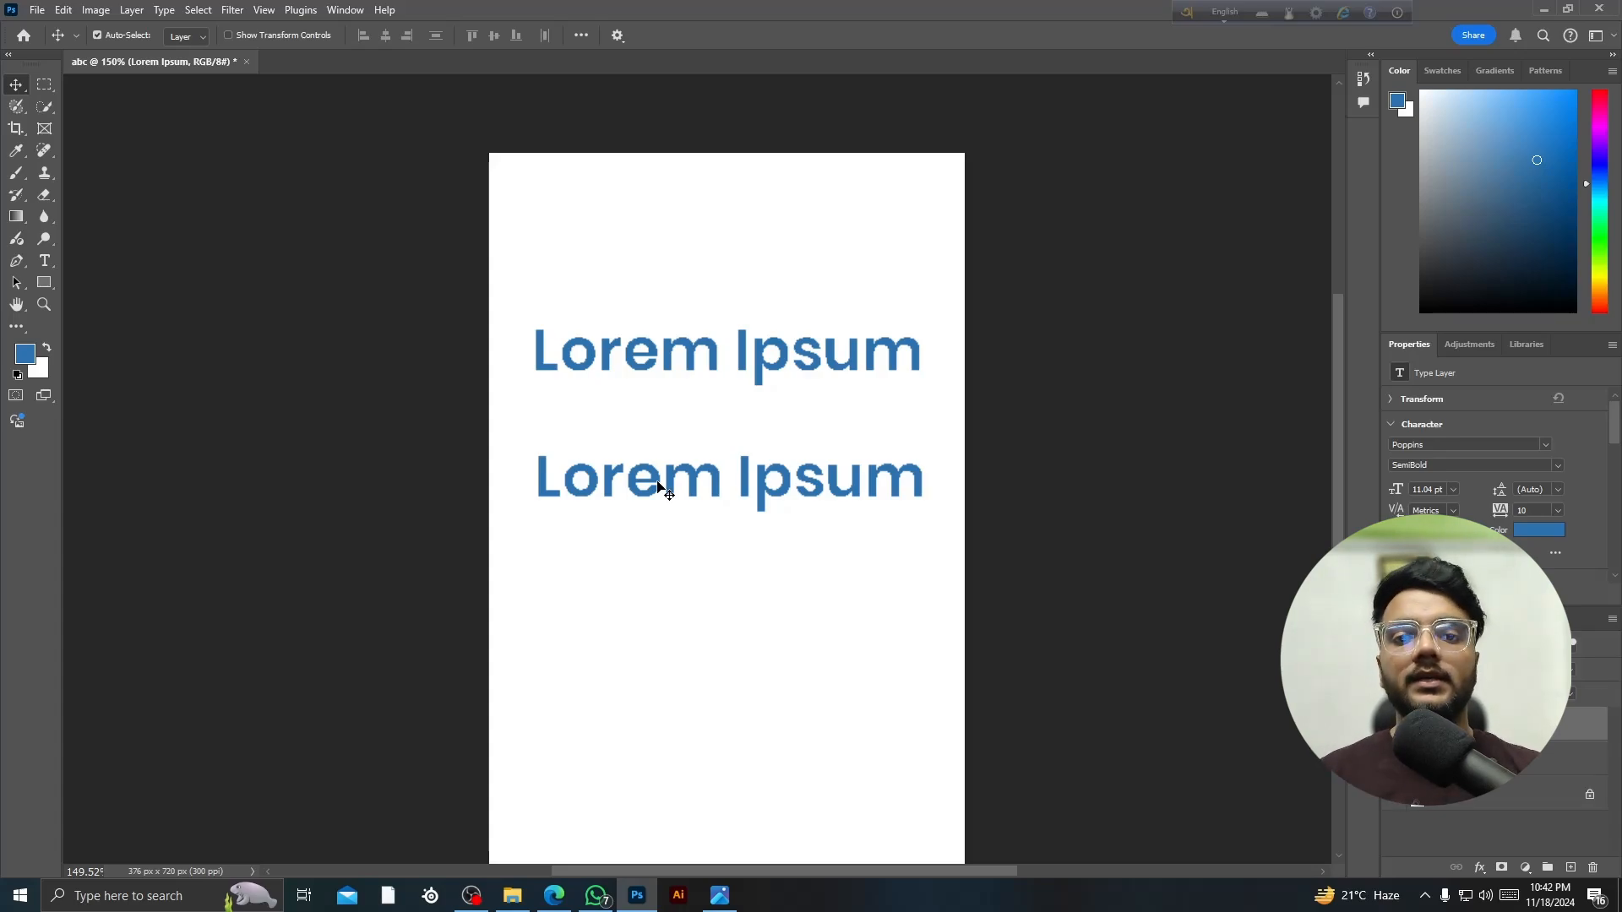
{"action": "double_click", "coordinate": [659, 481]}
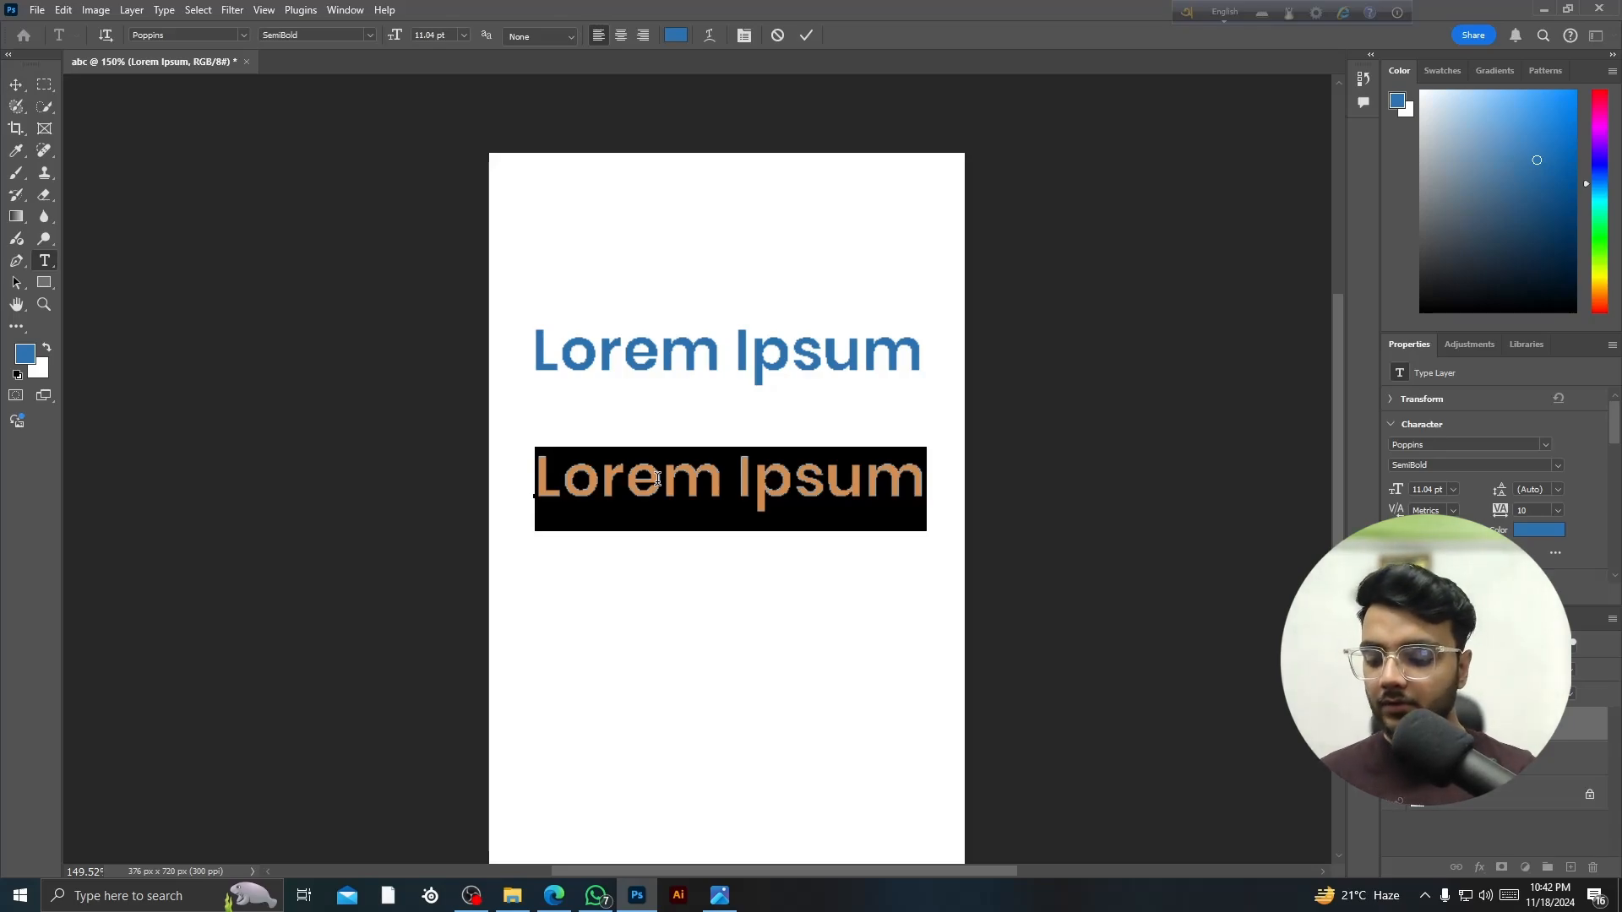
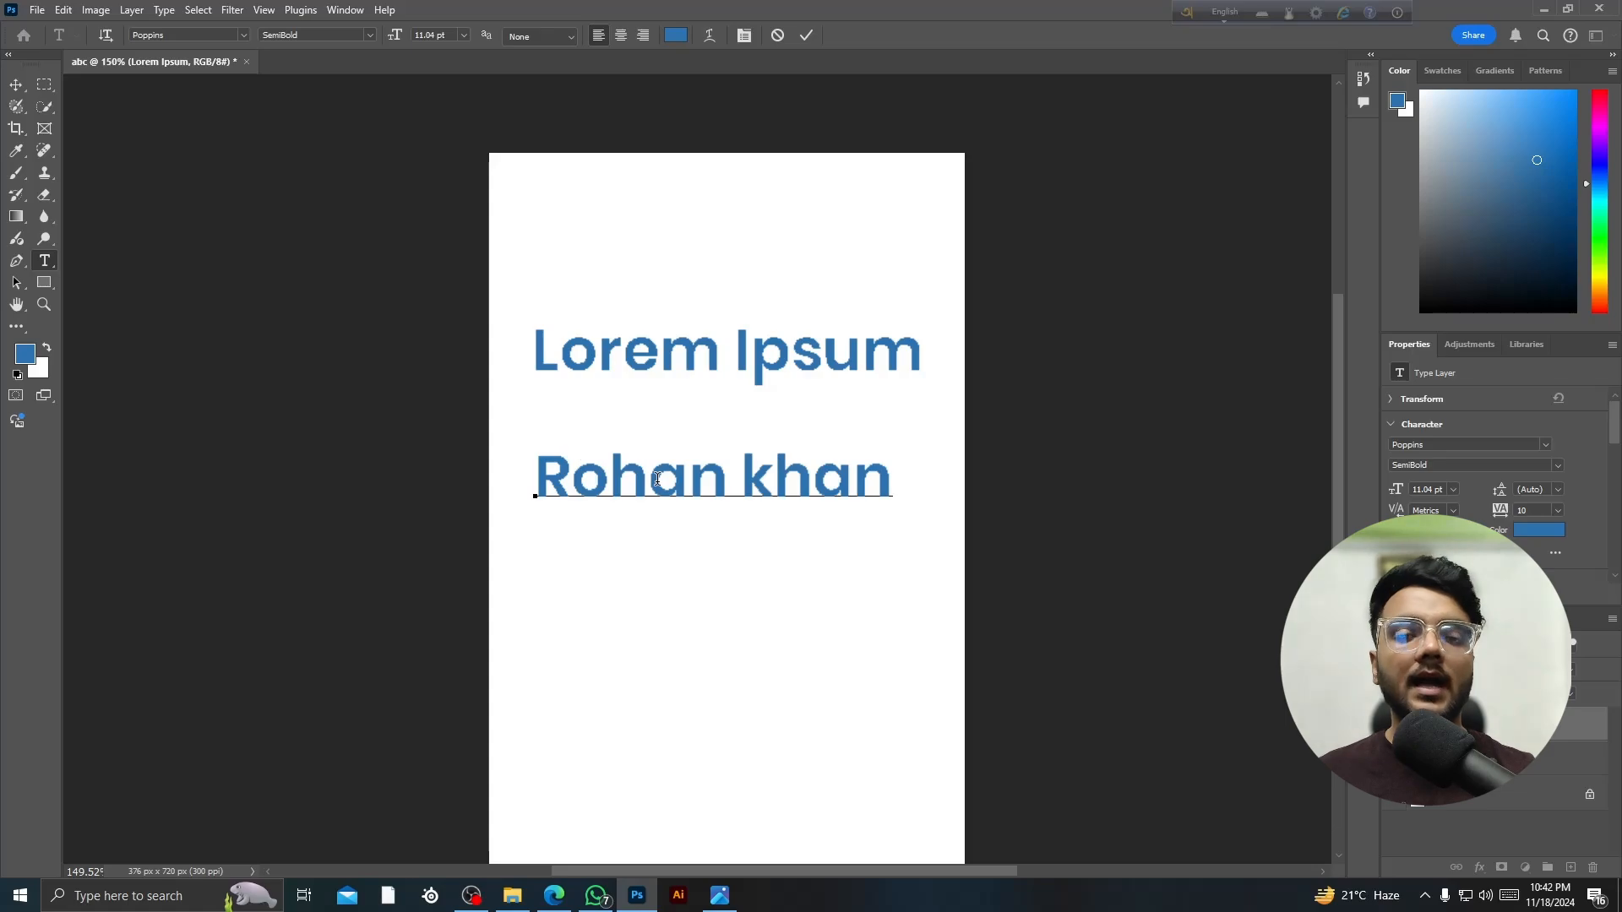
{"action": "left_click", "coordinate": [17, 85]}
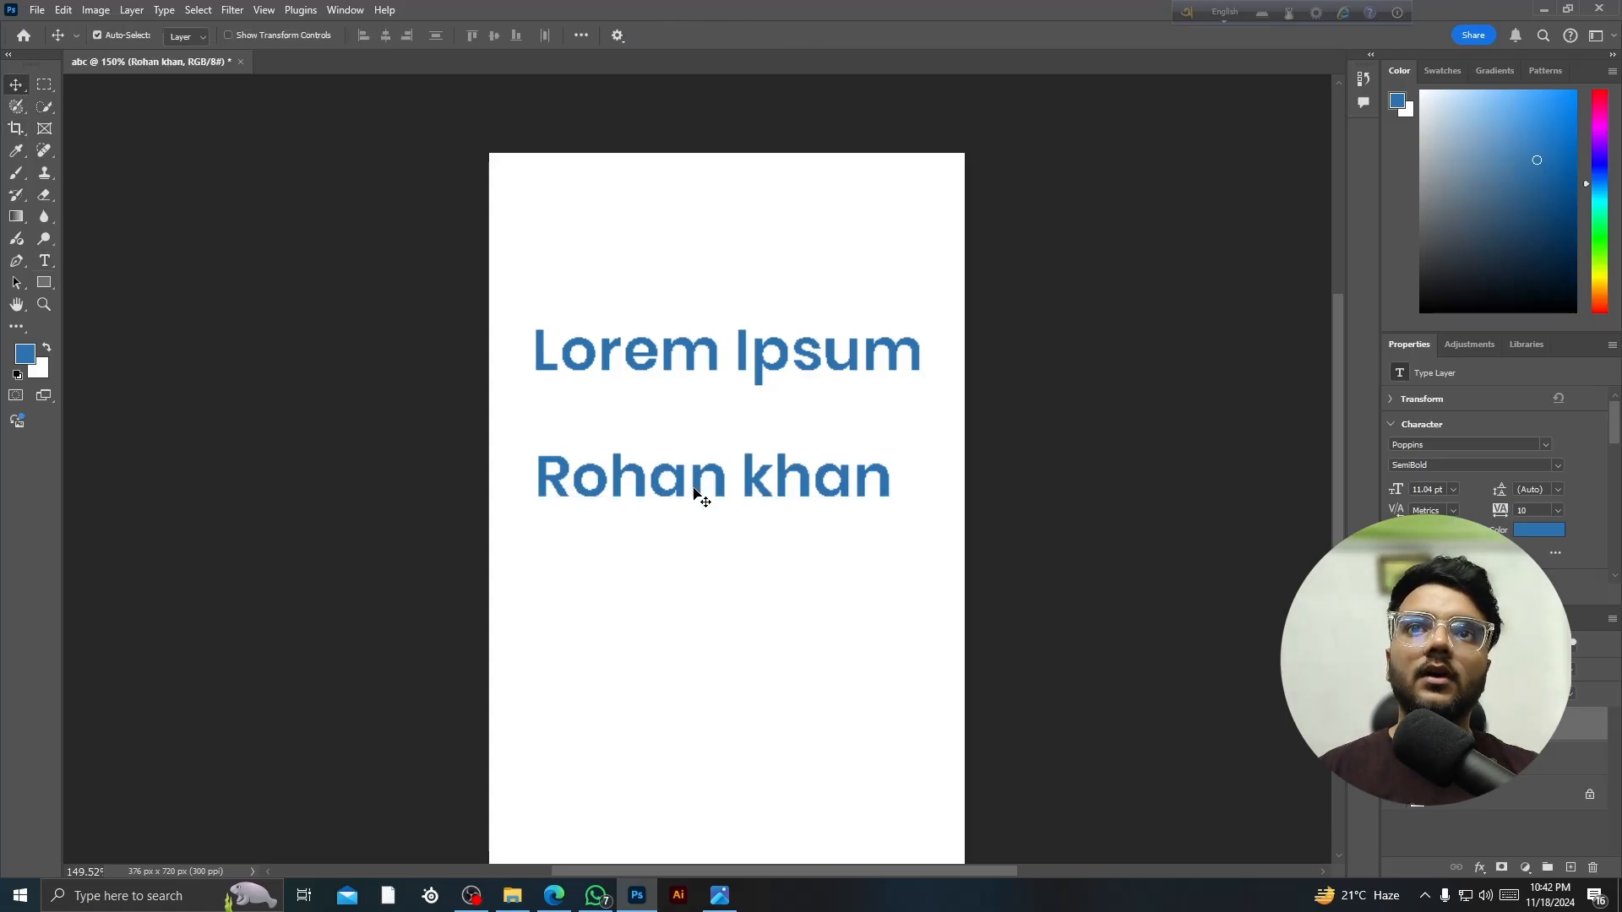
{"action": "left_click_drag", "start_coordinate": [710, 478], "coordinate": [733, 496]}
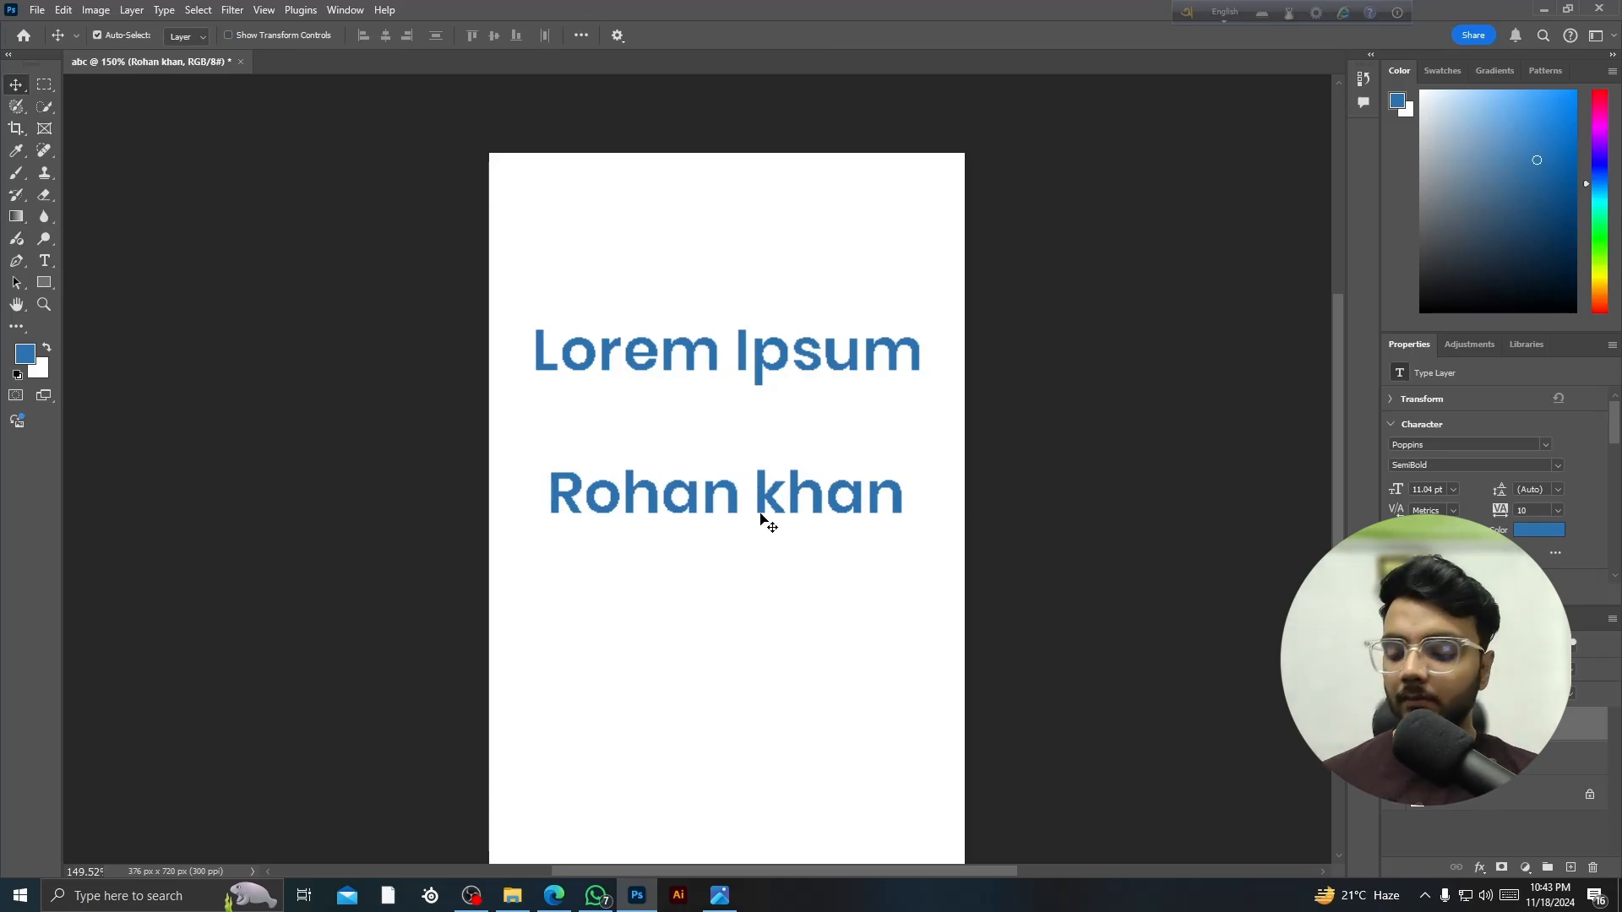
- Scale the name text down to about 48% and float the Layers panel out of the dock
{"action": "key", "text": "ctrl"}
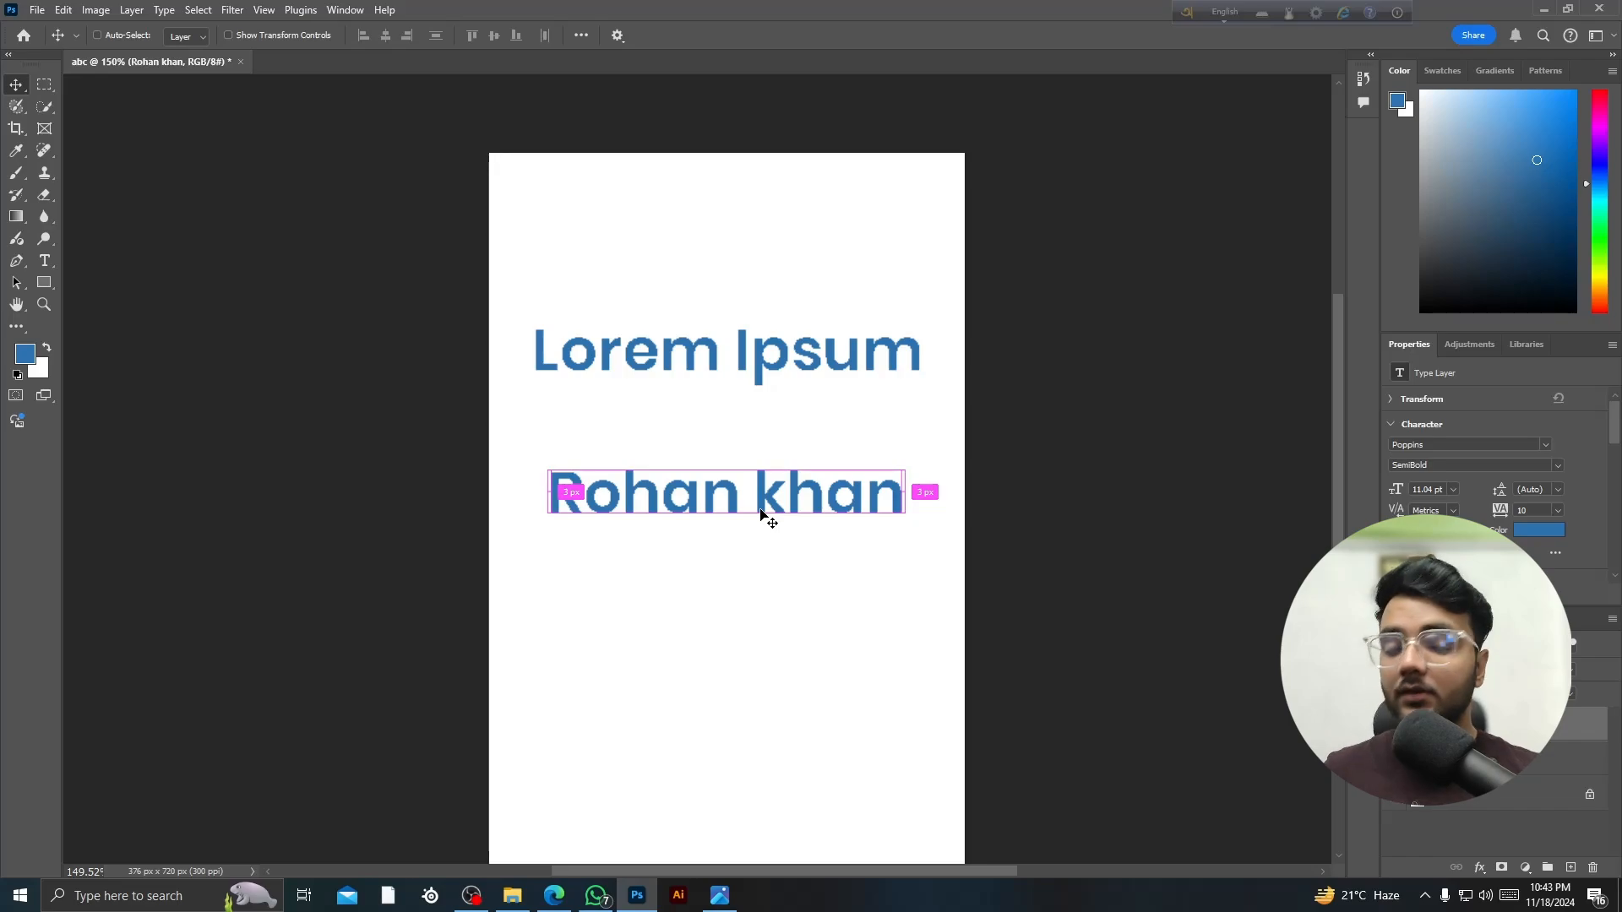
{"action": "key", "text": "ctrl+t"}
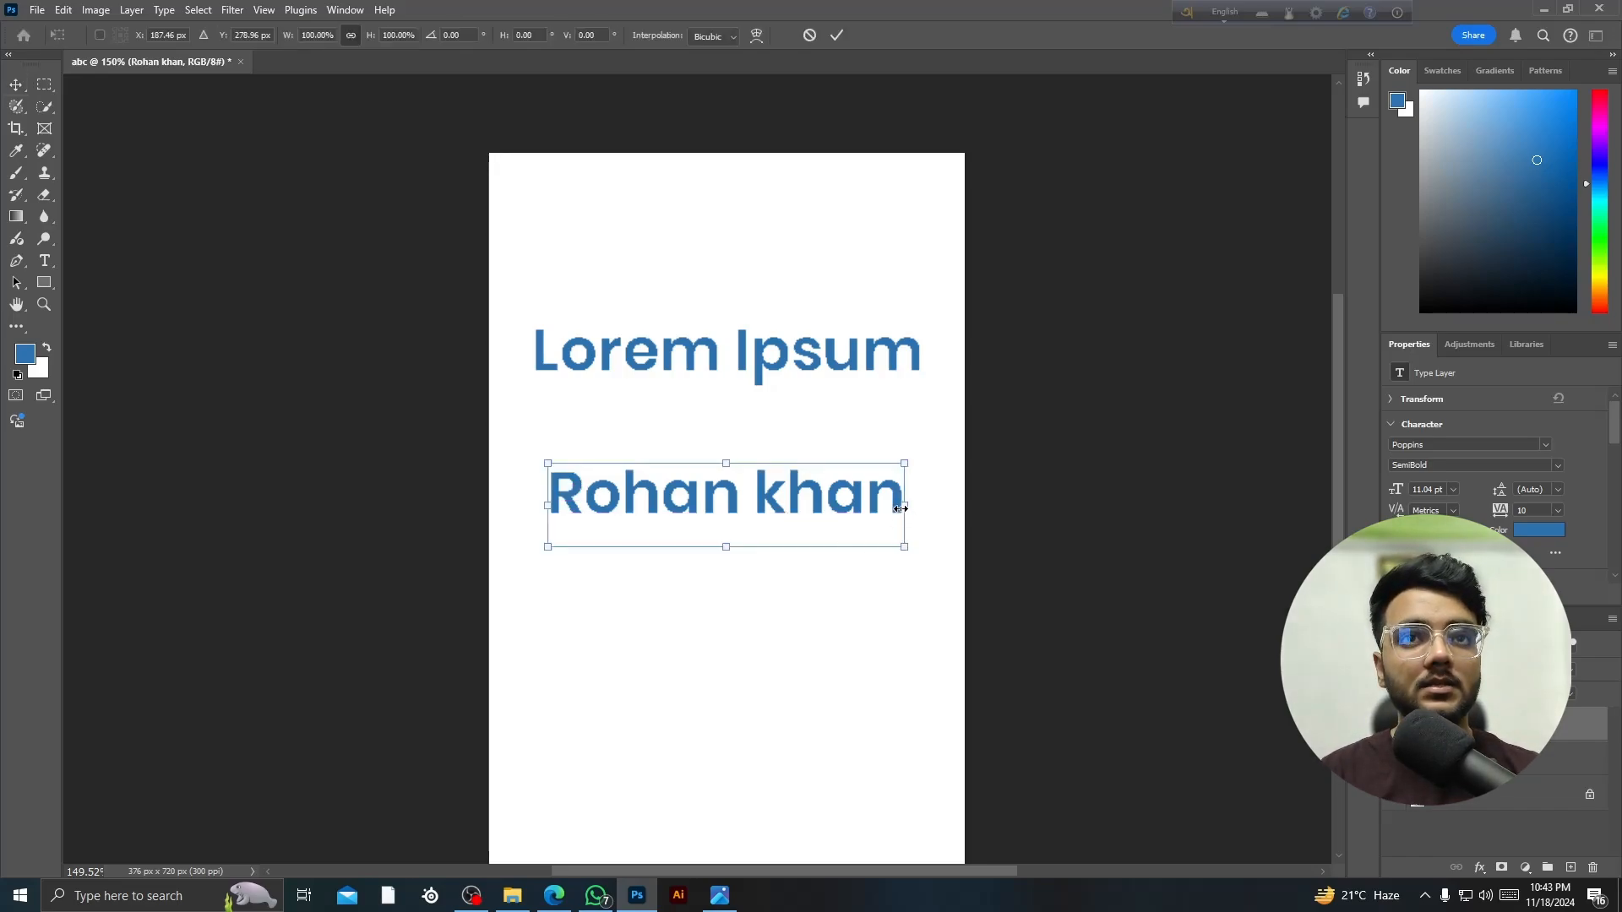
{"action": "left_click_drag", "start_coordinate": [904, 547], "coordinate": [719, 504]}
{"action": "key", "text": "Return"}
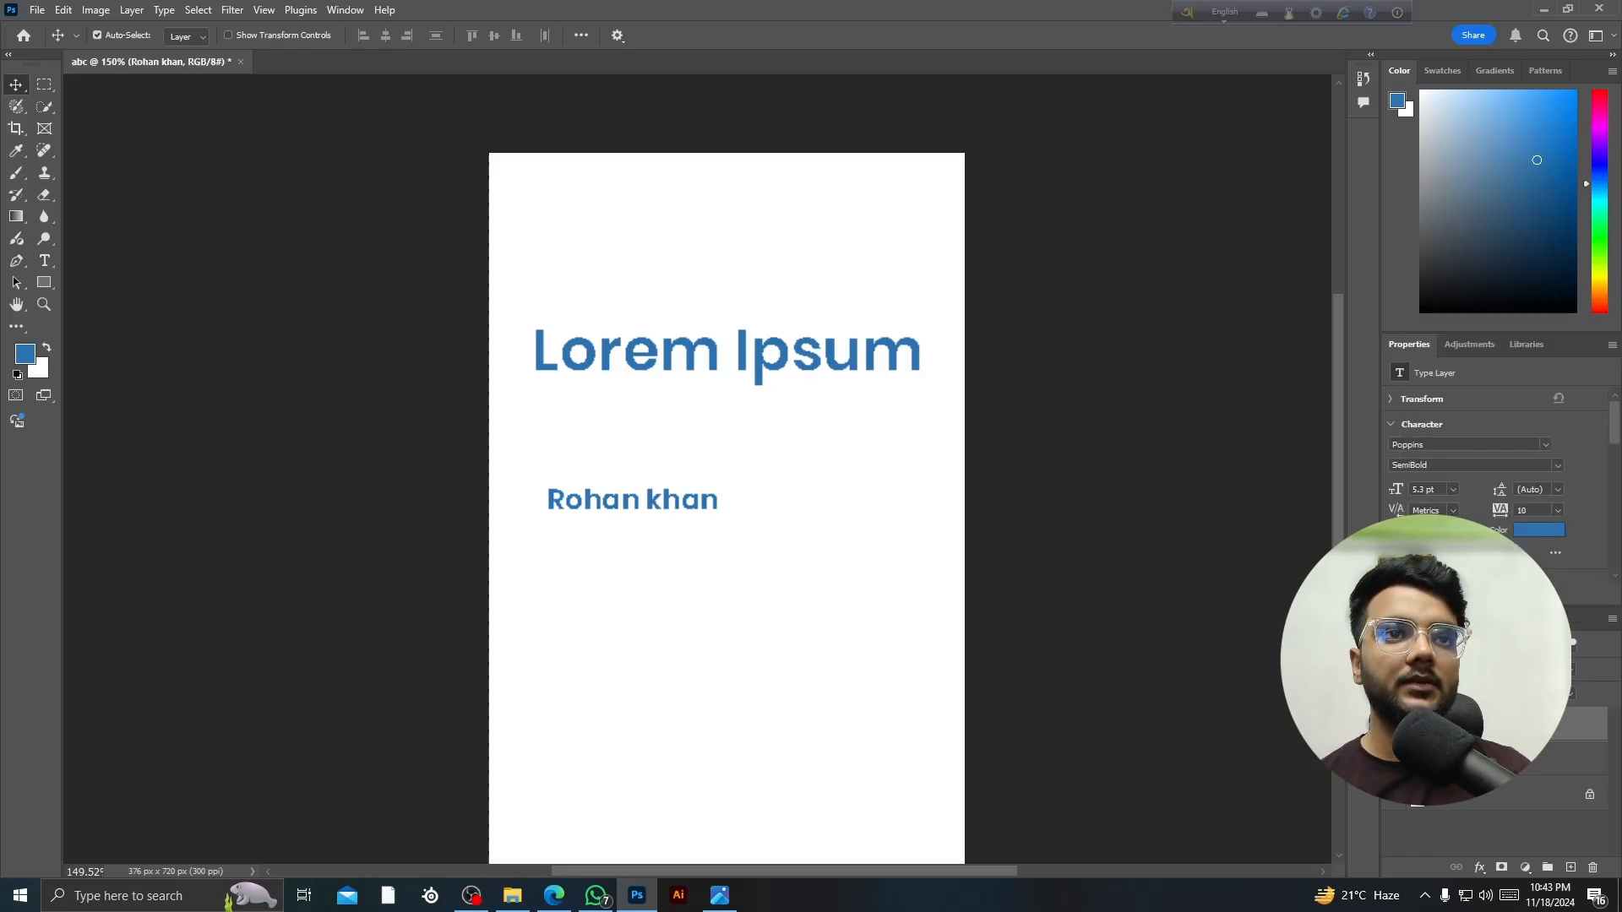
{"action": "left_click_drag", "start_coordinate": [1406, 618], "coordinate": [119, 166]}
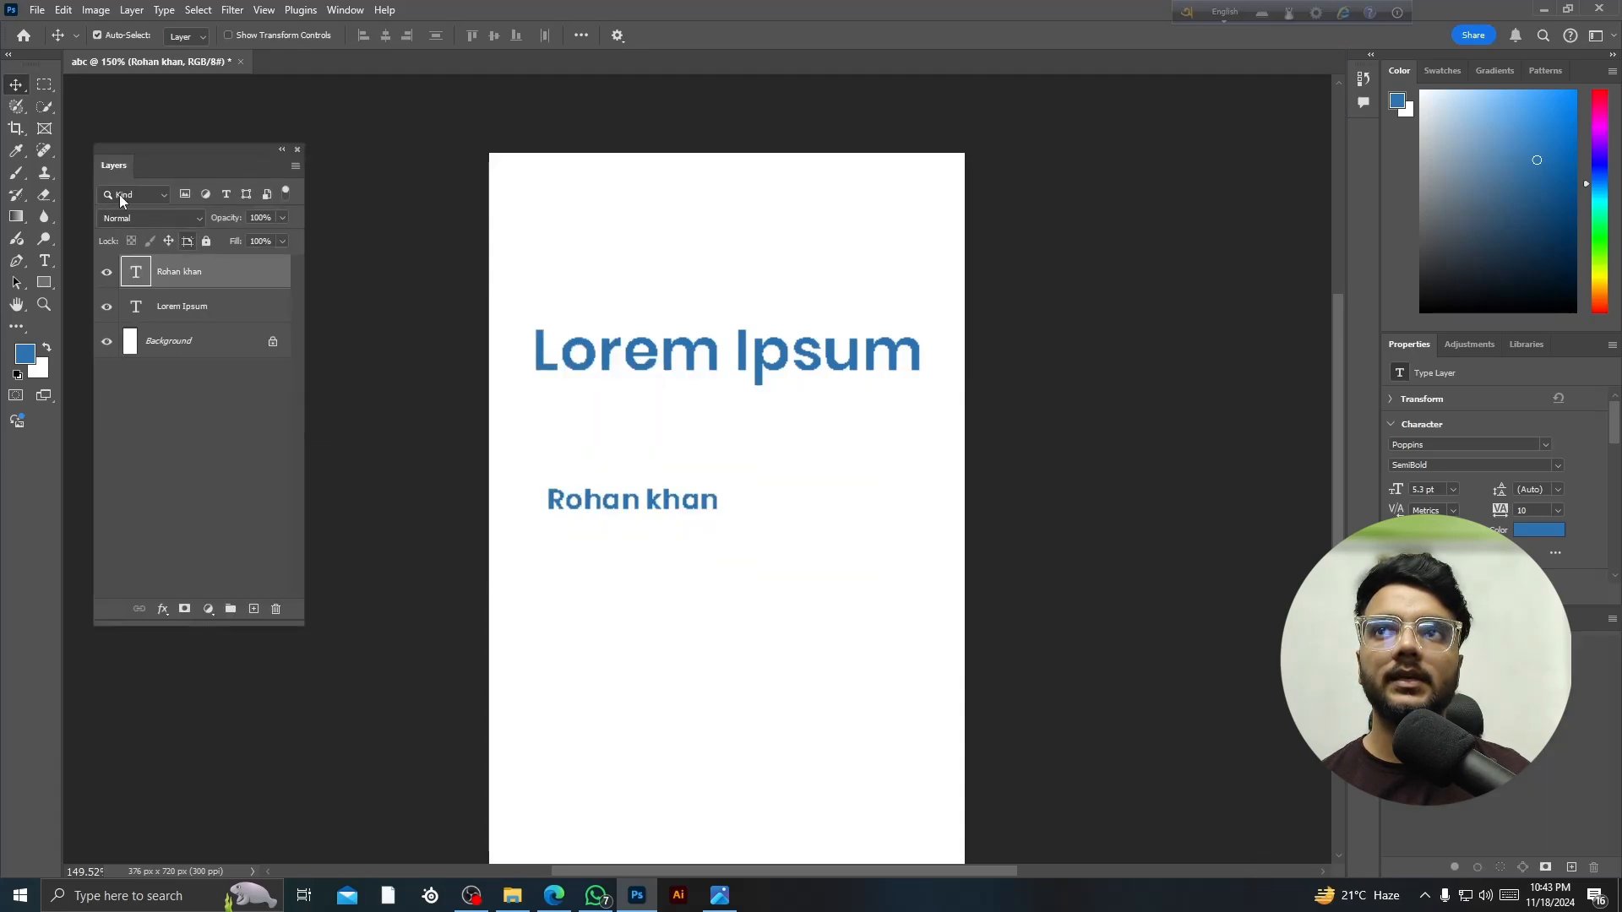
{"action": "left_click", "coordinate": [128, 107]}
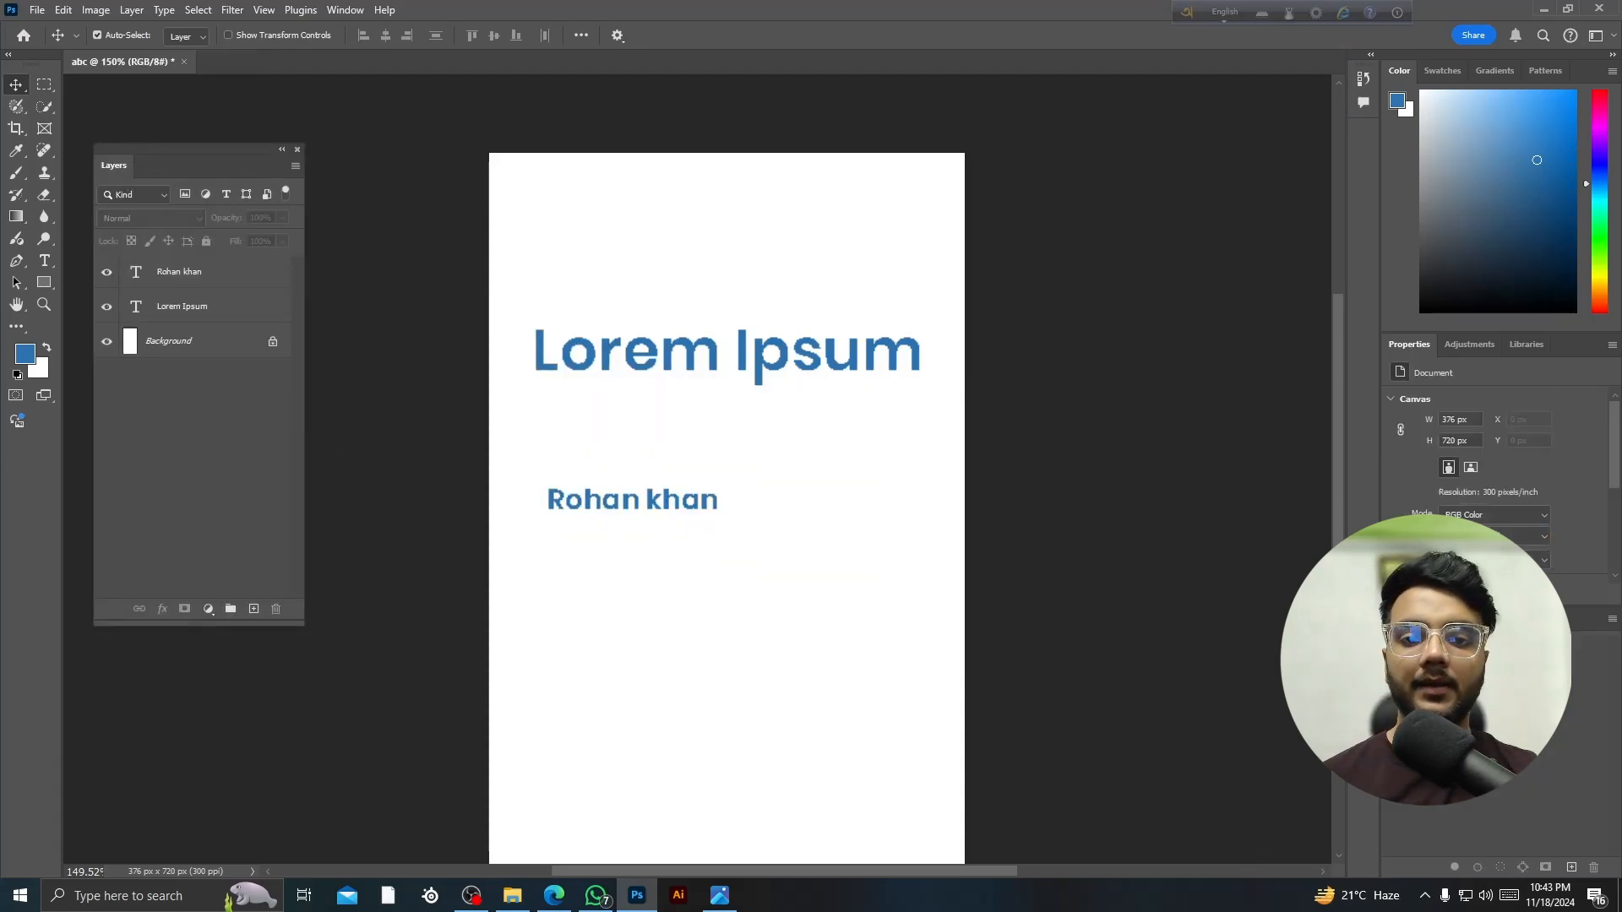
{"action": "left_click", "coordinate": [144, 273]}
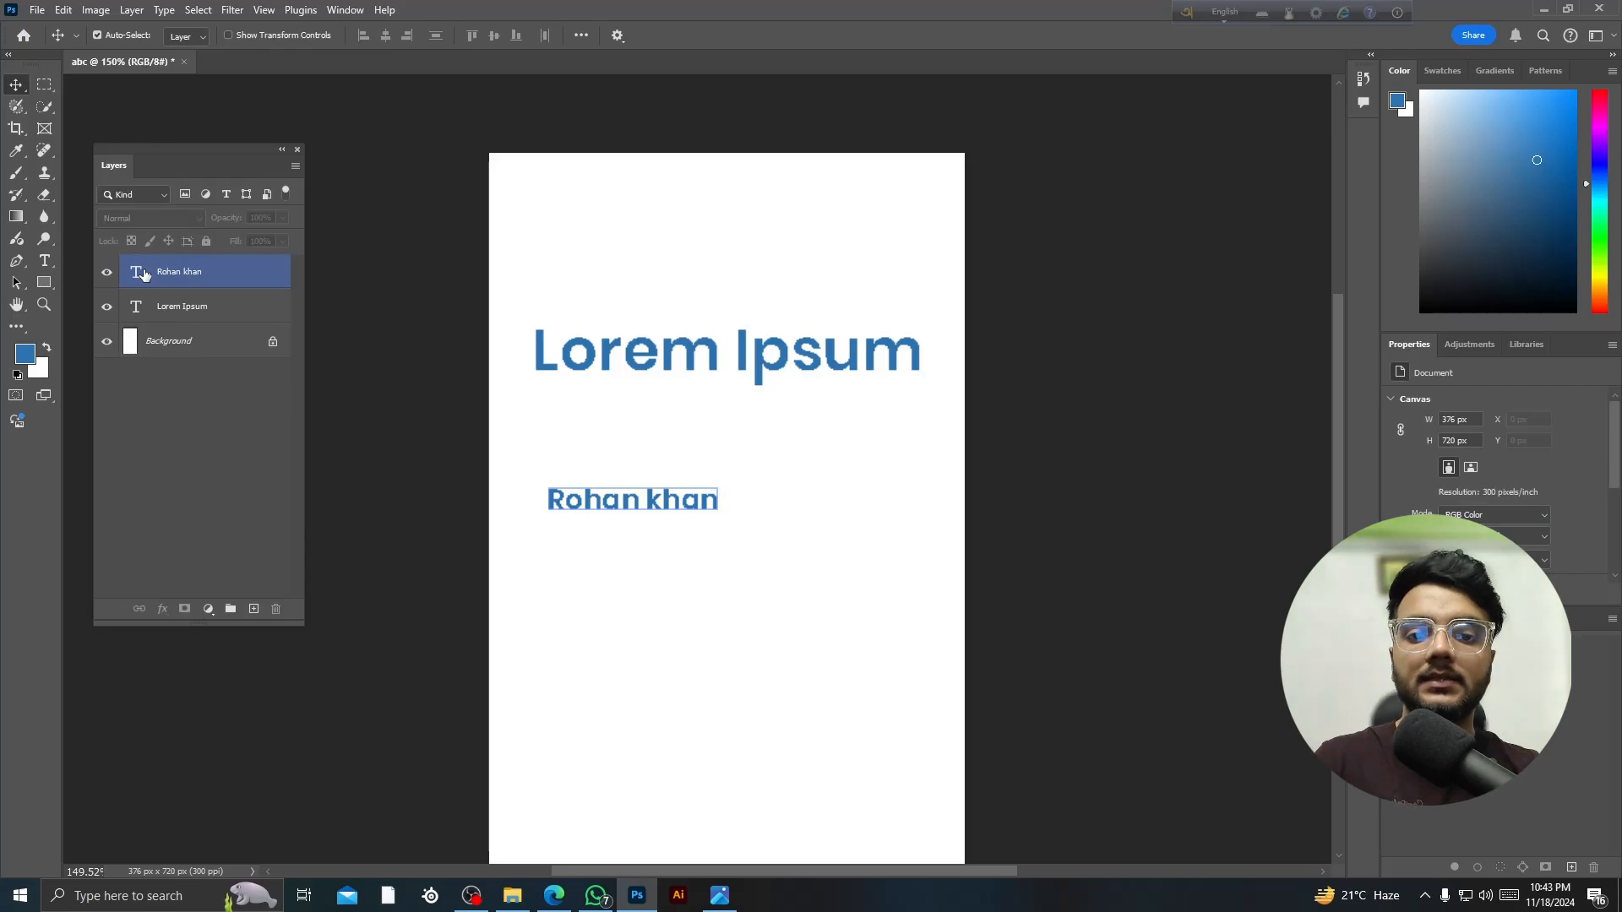
{"action": "left_click", "coordinate": [210, 388]}
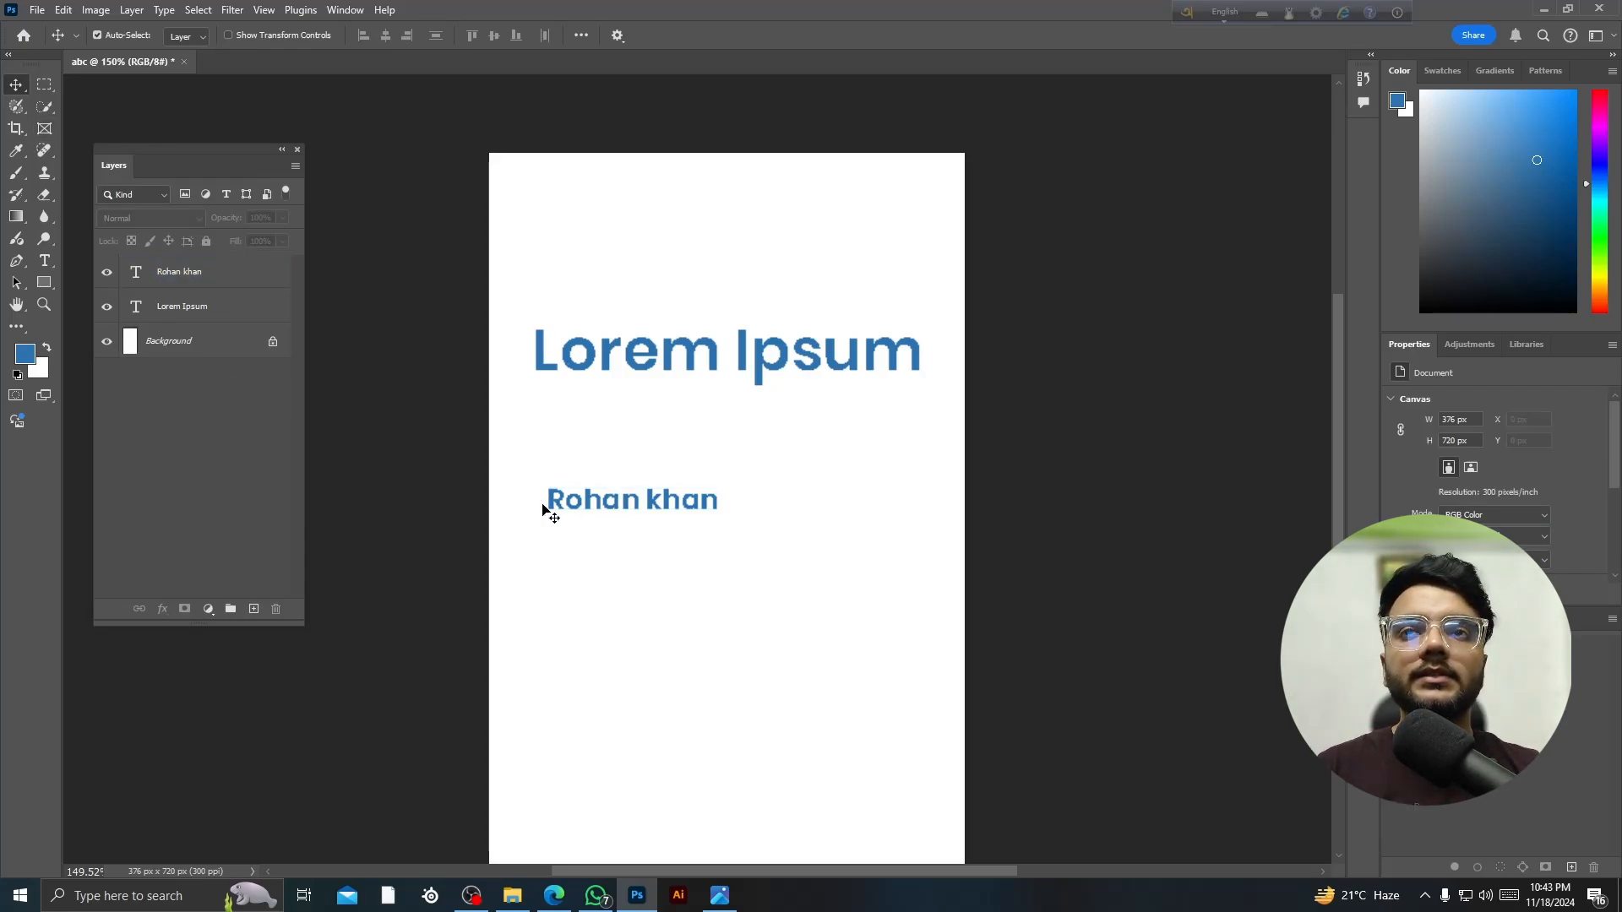
{"action": "left_click_drag", "start_coordinate": [591, 507], "coordinate": [598, 436]}
{"action": "left_click", "coordinate": [596, 532]}
{"action": "scroll", "coordinate": [591, 420], "scroll_direction": "up", "scroll_amount": 5}
{"action": "scroll", "coordinate": [598, 406], "scroll_direction": "down", "scroll_amount": 4}
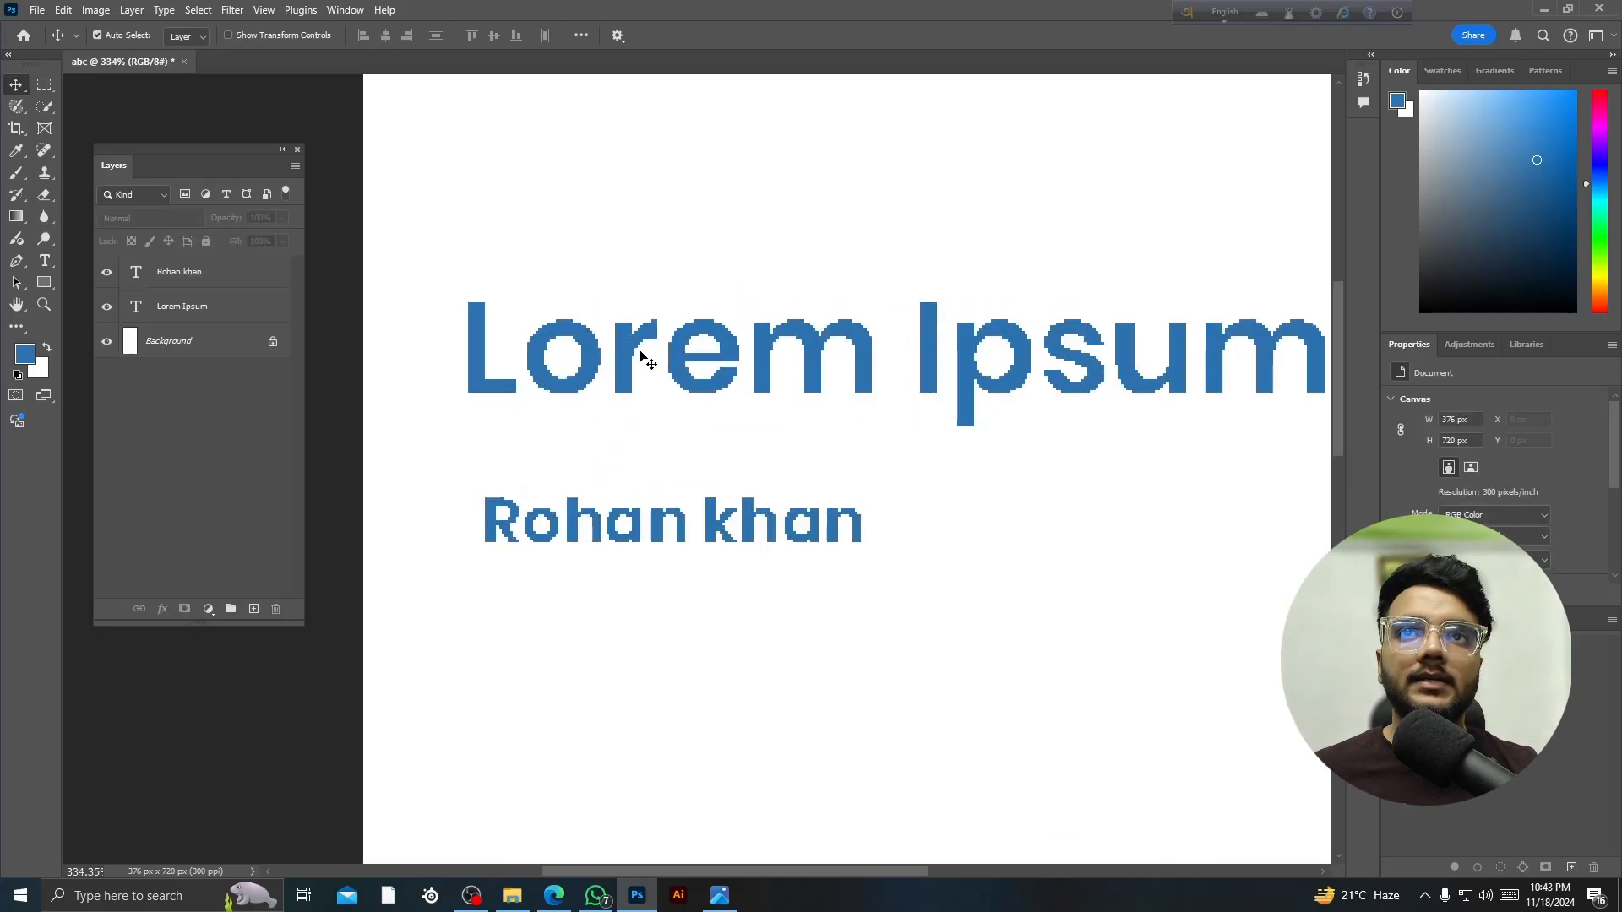
{"action": "left_click_drag", "start_coordinate": [626, 388], "coordinate": [626, 363]}
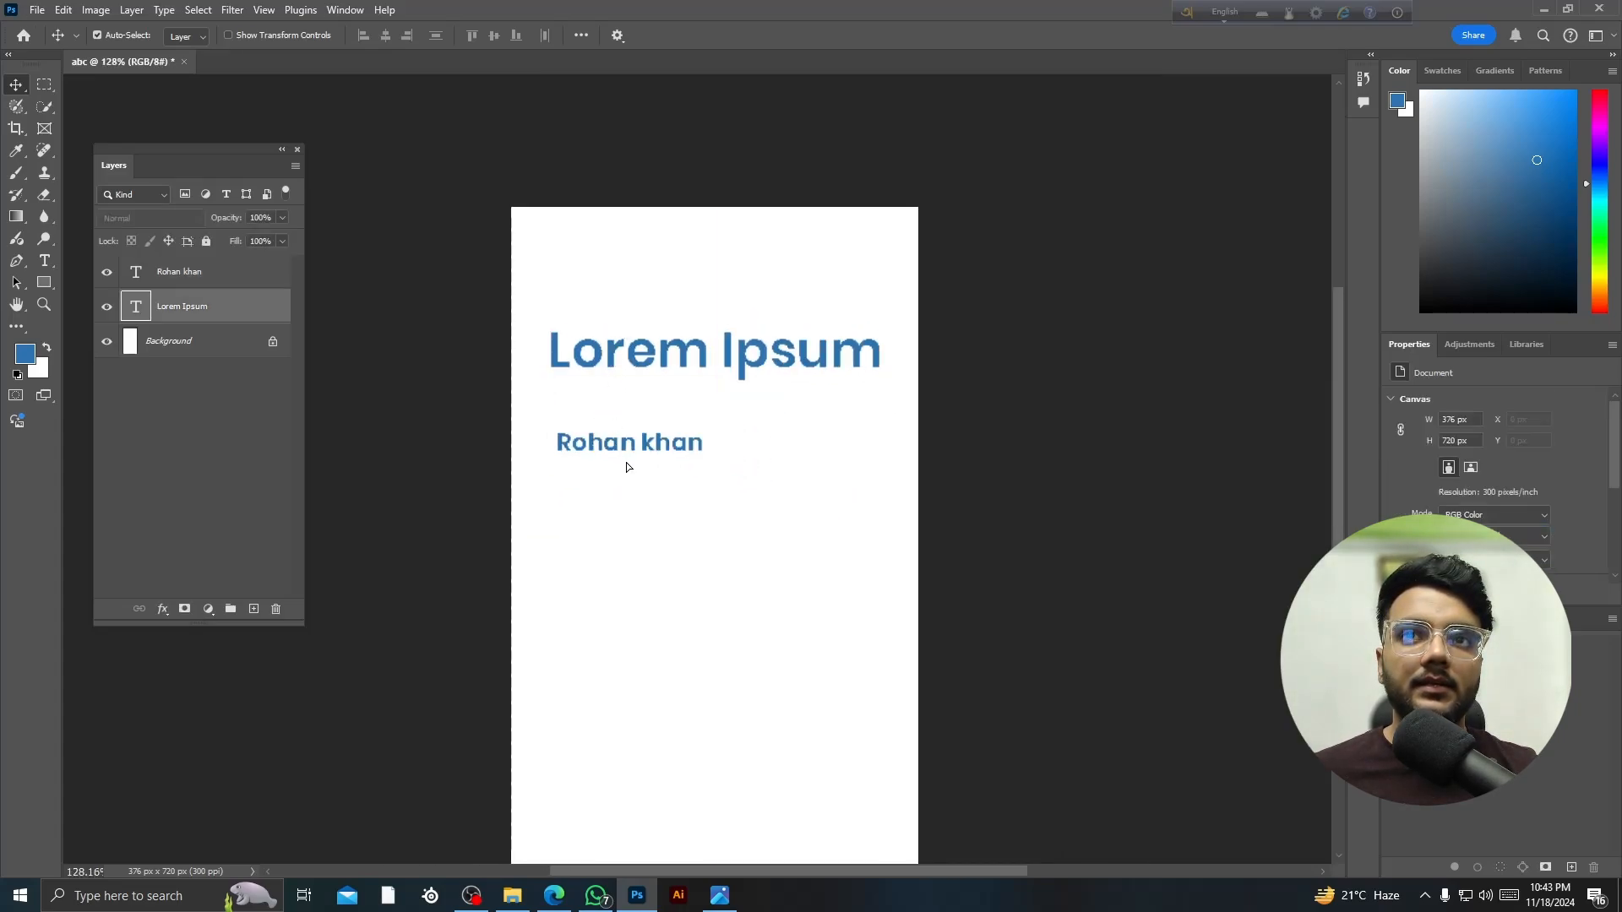
{"action": "left_click_drag", "start_coordinate": [626, 452], "coordinate": [630, 472]}
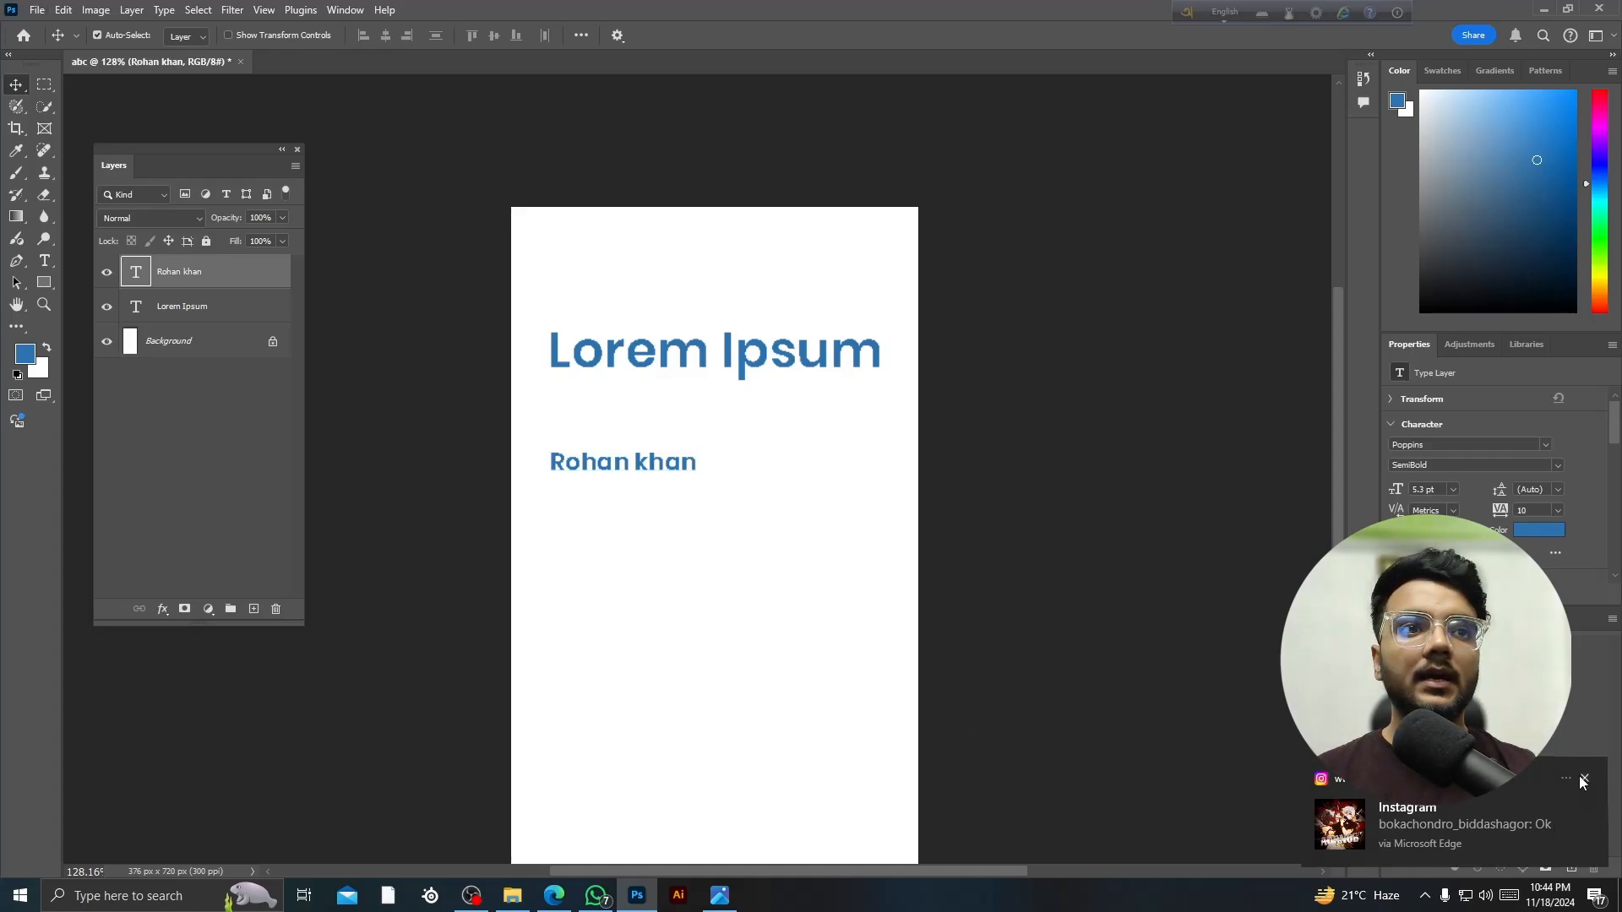
{"action": "left_click", "coordinate": [1584, 781]}
{"action": "left_click", "coordinate": [201, 312]}
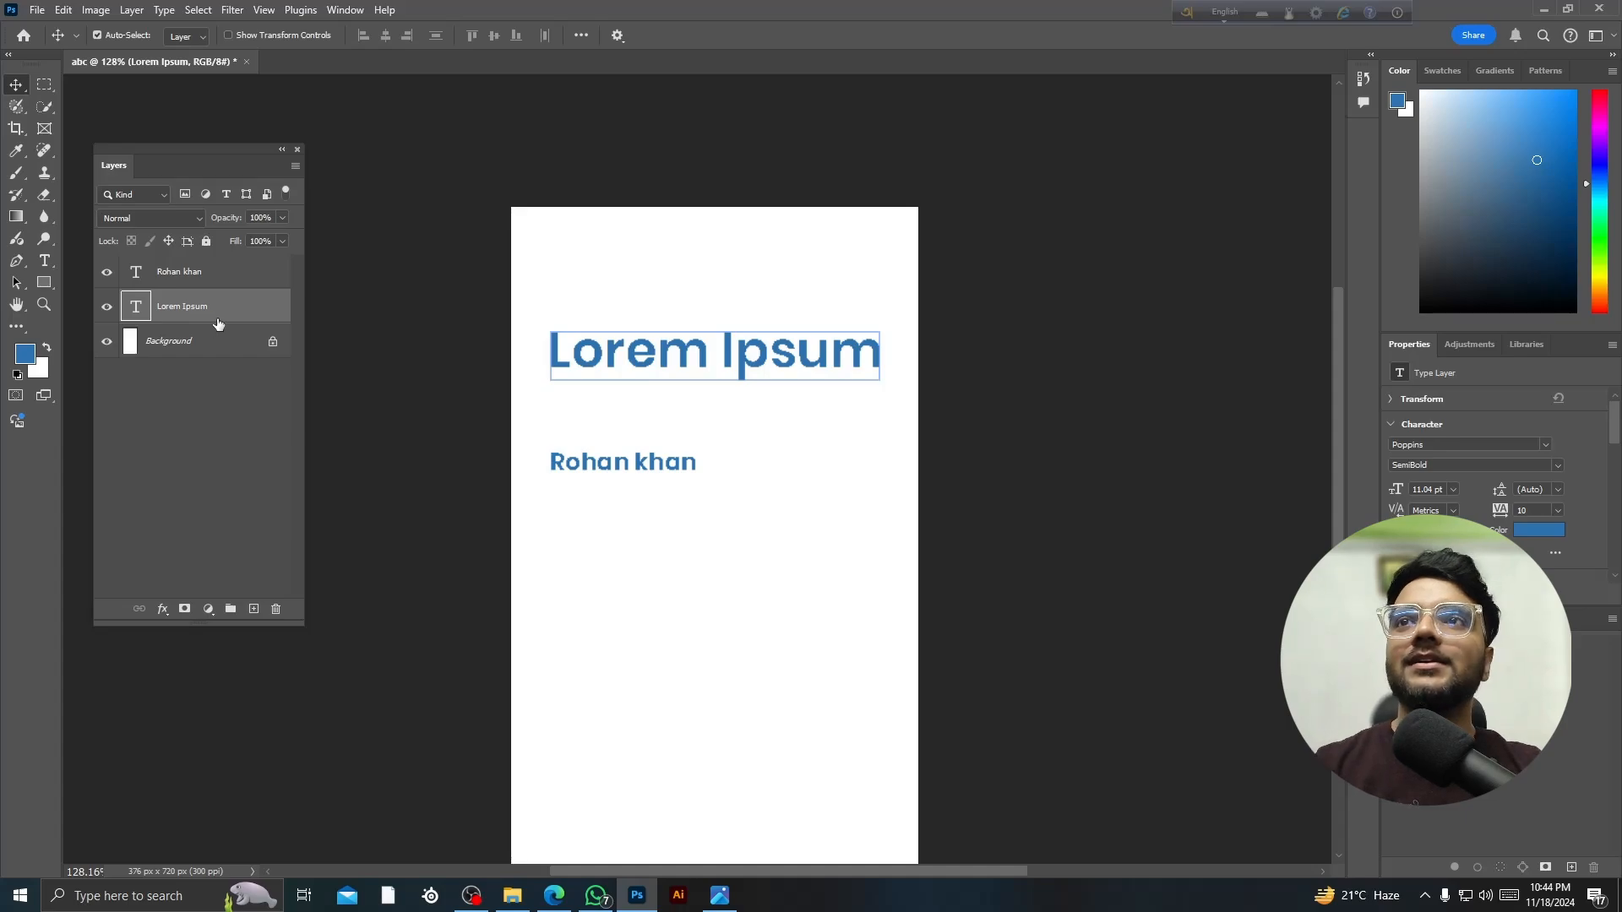
- Draw a blue square below the text and shift it up slightly
{"action": "left_click", "coordinate": [78, 372]}
{"action": "left_click", "coordinate": [43, 282]}
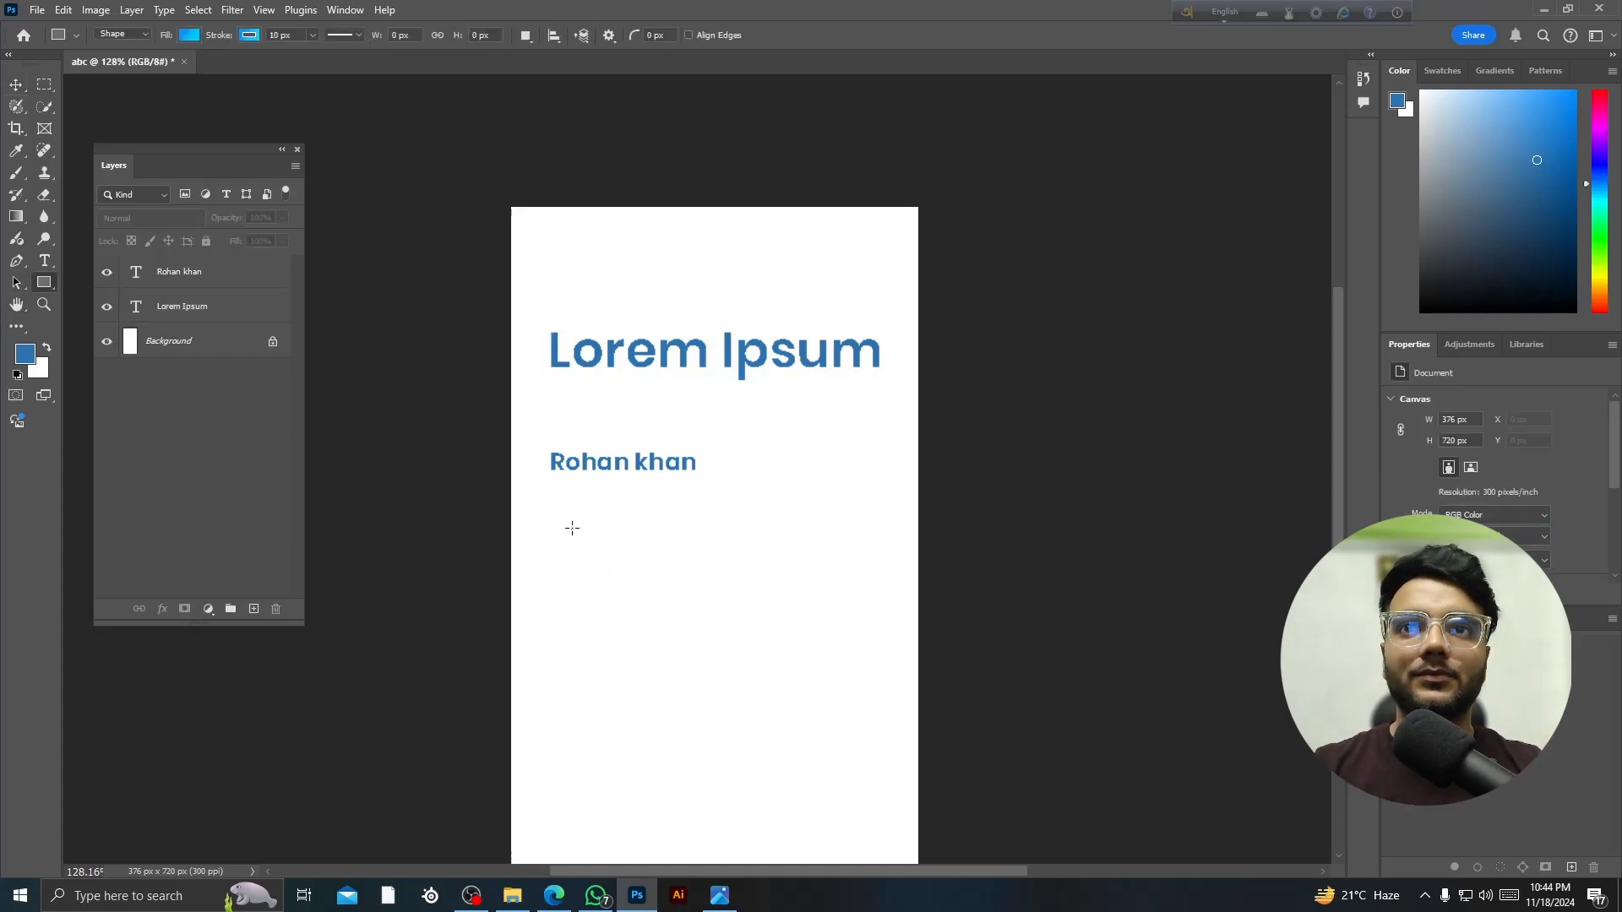
{"action": "mouse_move", "coordinate": [572, 528]}
{"action": "left_mouse_down"}
{"action": "mouse_move", "coordinate": [772, 743]}
{"action": "mouse_move", "coordinate": [812, 764]}
{"action": "left_mouse_up"}
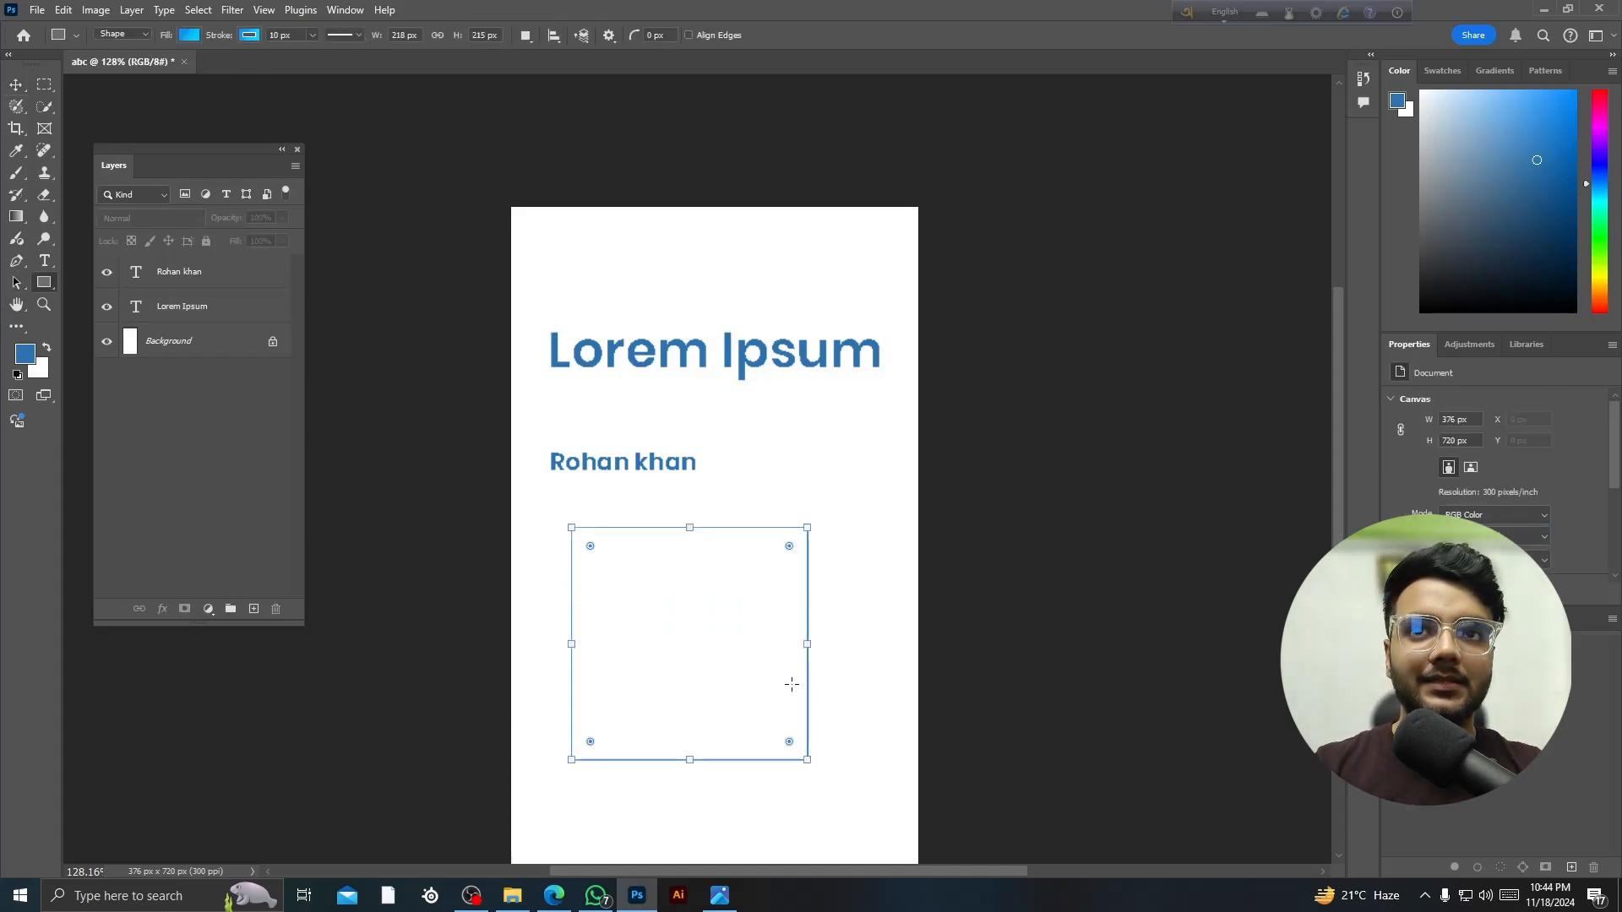
{"action": "left_click", "coordinate": [16, 87]}
{"action": "left_click_drag", "start_coordinate": [656, 668], "coordinate": [804, 673]}
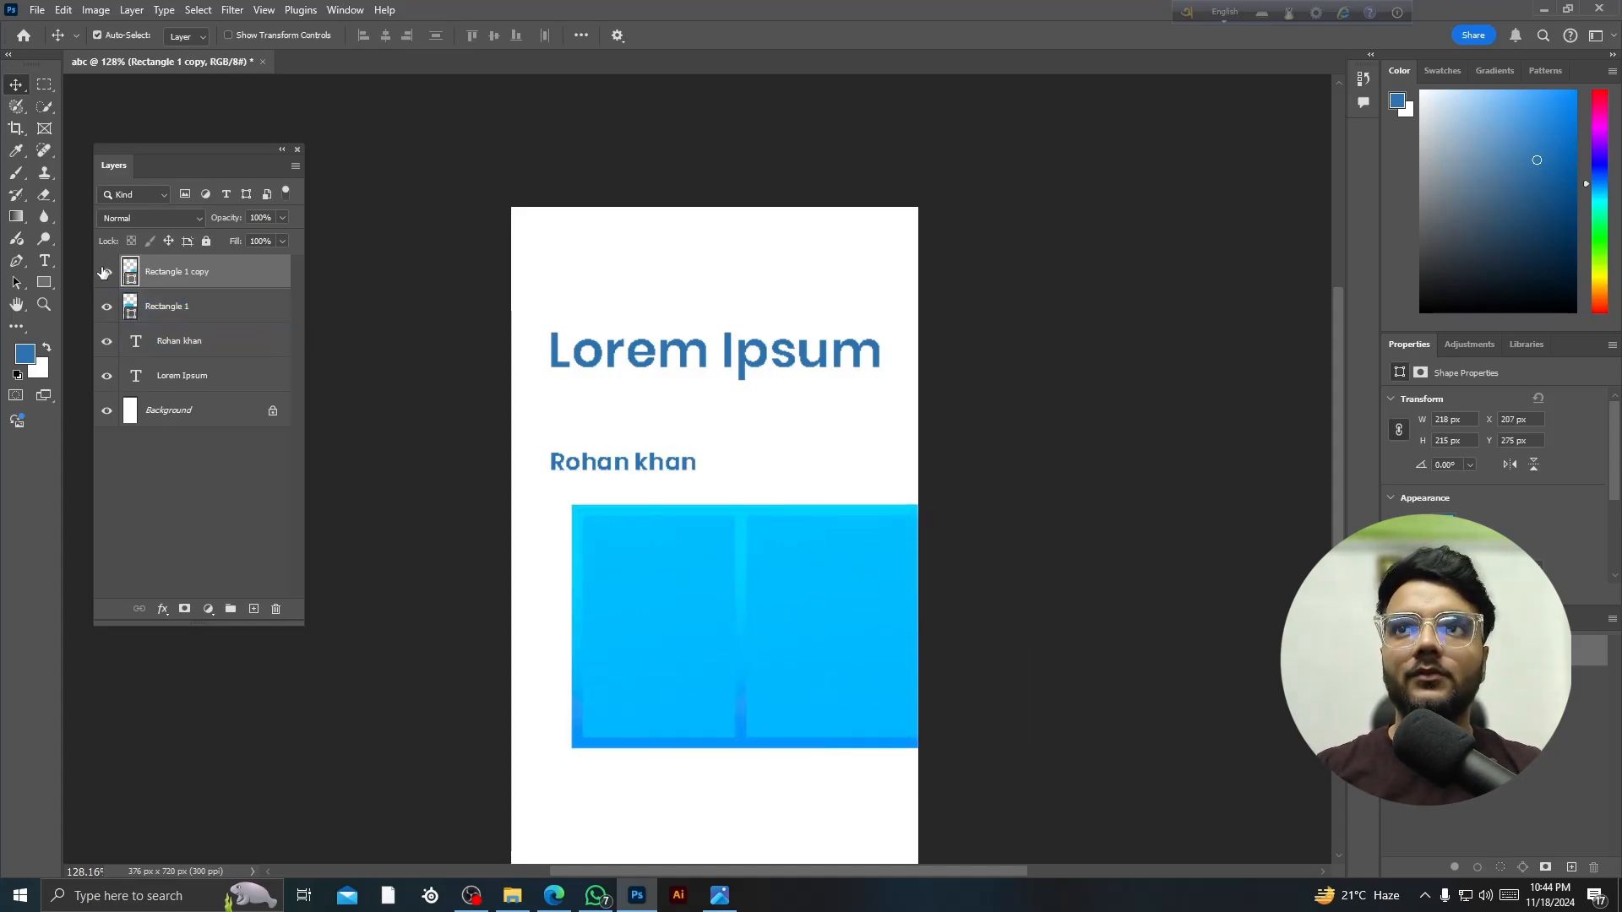
- Change the copy's gradient fill to a green preset
{"action": "double_click", "coordinate": [131, 271]}
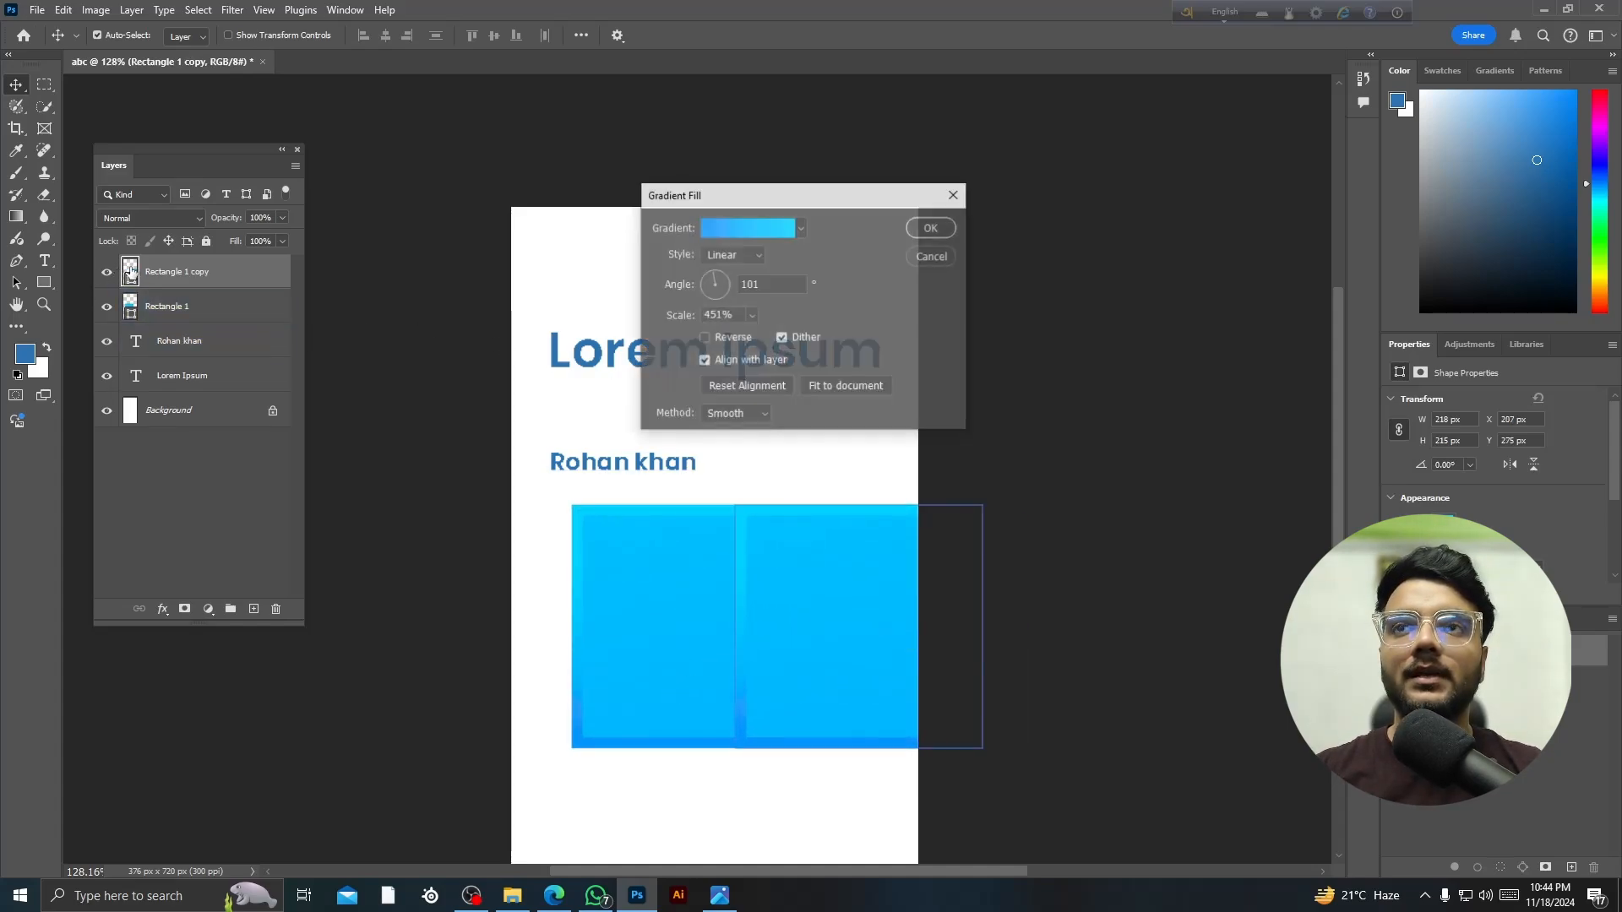
{"action": "left_click", "coordinate": [800, 229]}
{"action": "left_click", "coordinate": [803, 232]}
{"action": "scroll", "coordinate": [794, 245], "scroll_direction": "down", "scroll_amount": 3}
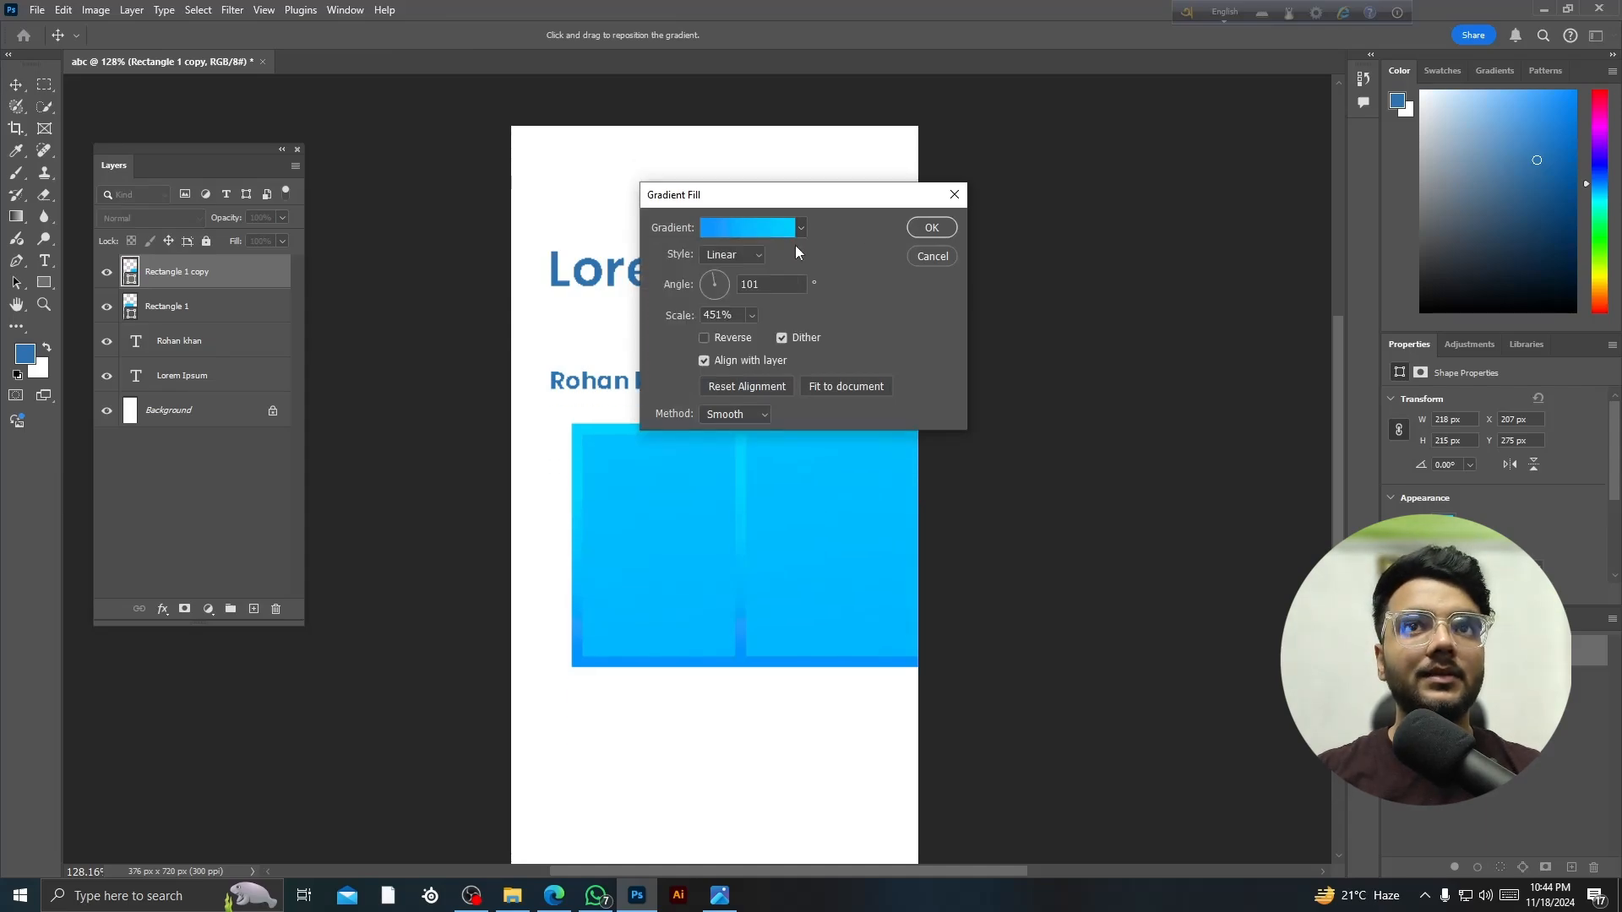
{"action": "left_click", "coordinate": [799, 236]}
{"action": "scroll", "coordinate": [782, 313], "scroll_direction": "down", "scroll_amount": 3}
{"action": "scroll", "coordinate": [783, 313], "scroll_direction": "down", "scroll_amount": 5}
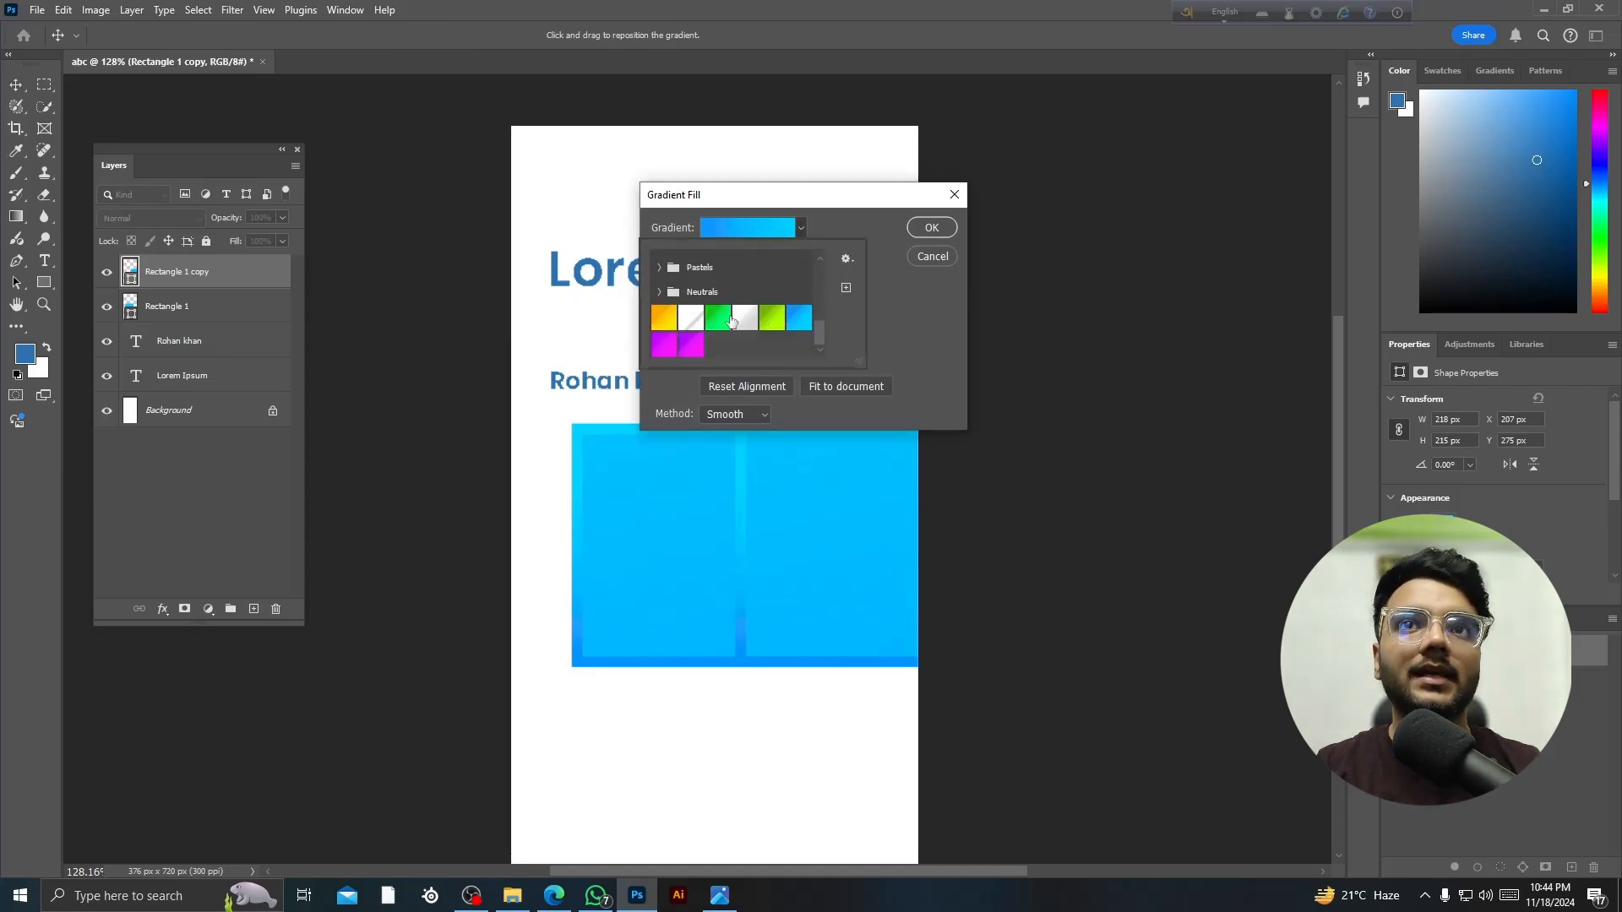
{"action": "left_click", "coordinate": [718, 318]}
{"action": "left_click", "coordinate": [929, 229]}
- Position the green square so it overlaps the blue one
{"action": "scroll", "coordinate": [845, 532], "scroll_direction": "up", "scroll_amount": 5}
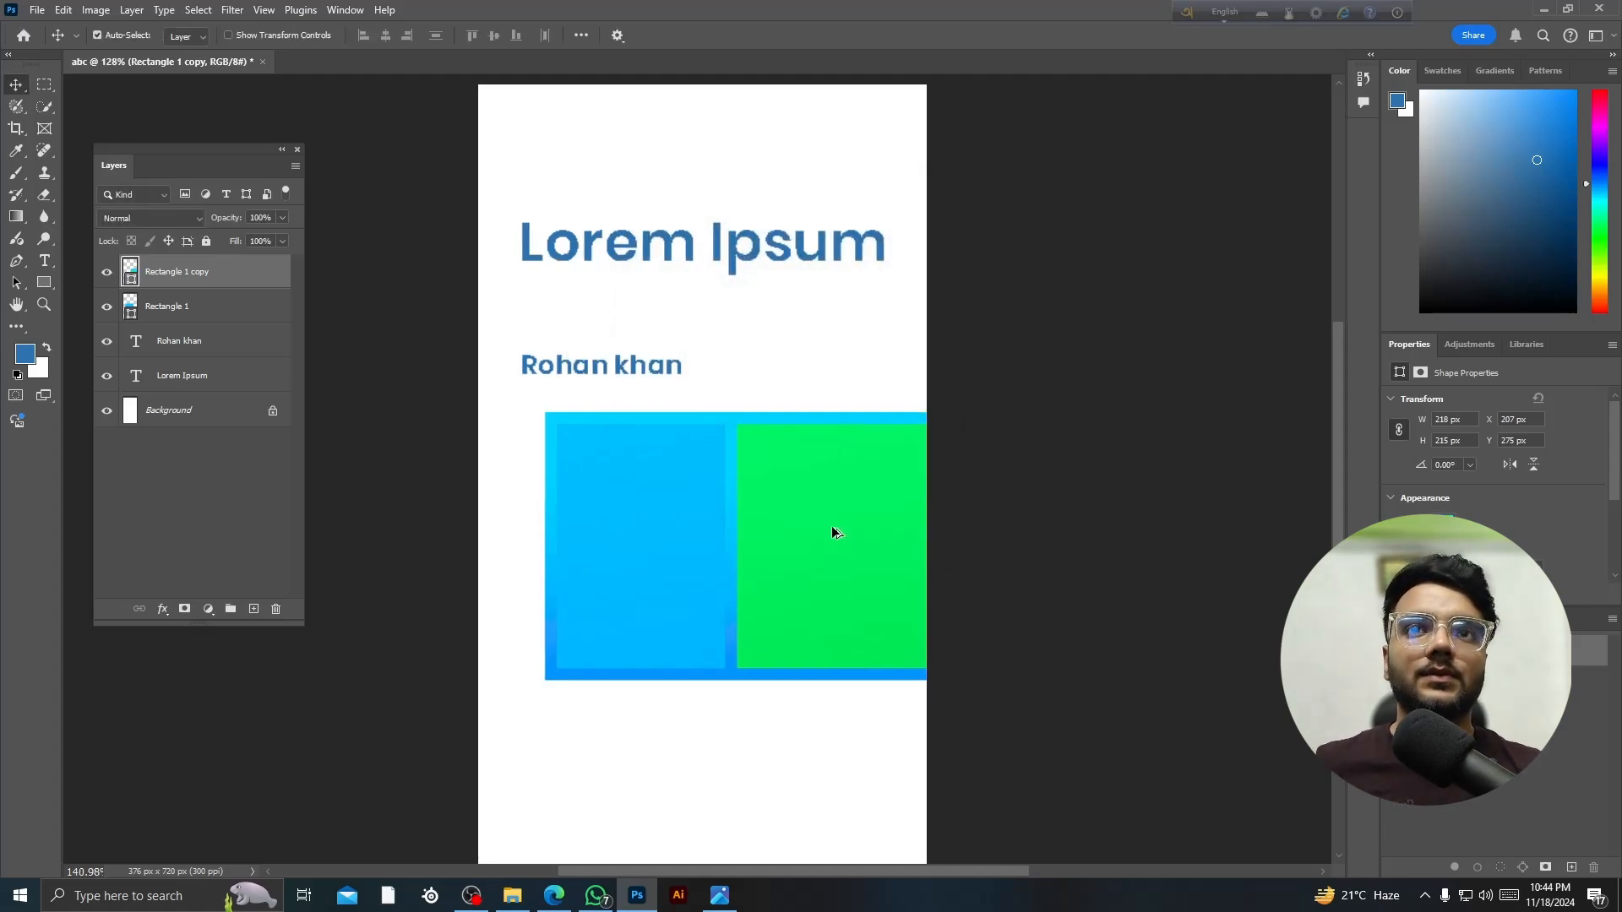
{"action": "left_click_drag", "start_coordinate": [892, 600], "coordinate": [637, 662]}
{"action": "scroll", "coordinate": [713, 535], "scroll_direction": "down", "scroll_amount": 5}
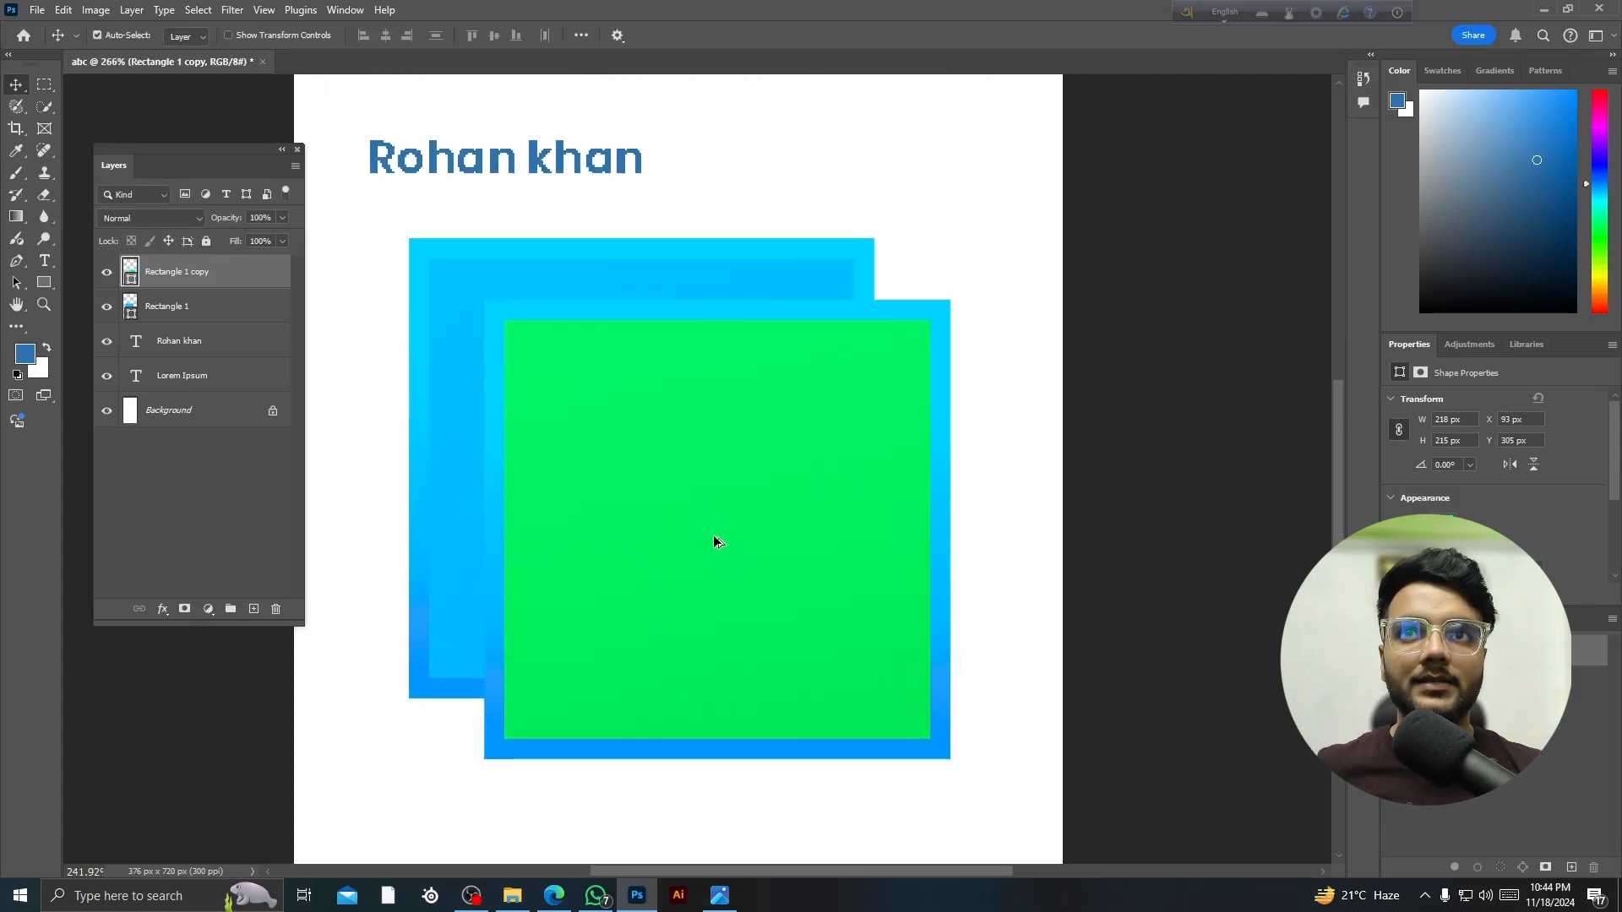
{"action": "left_click_drag", "start_coordinate": [688, 579], "coordinate": [728, 655]}
{"action": "left_click", "coordinate": [532, 409]}
{"action": "left_click", "coordinate": [775, 626]}
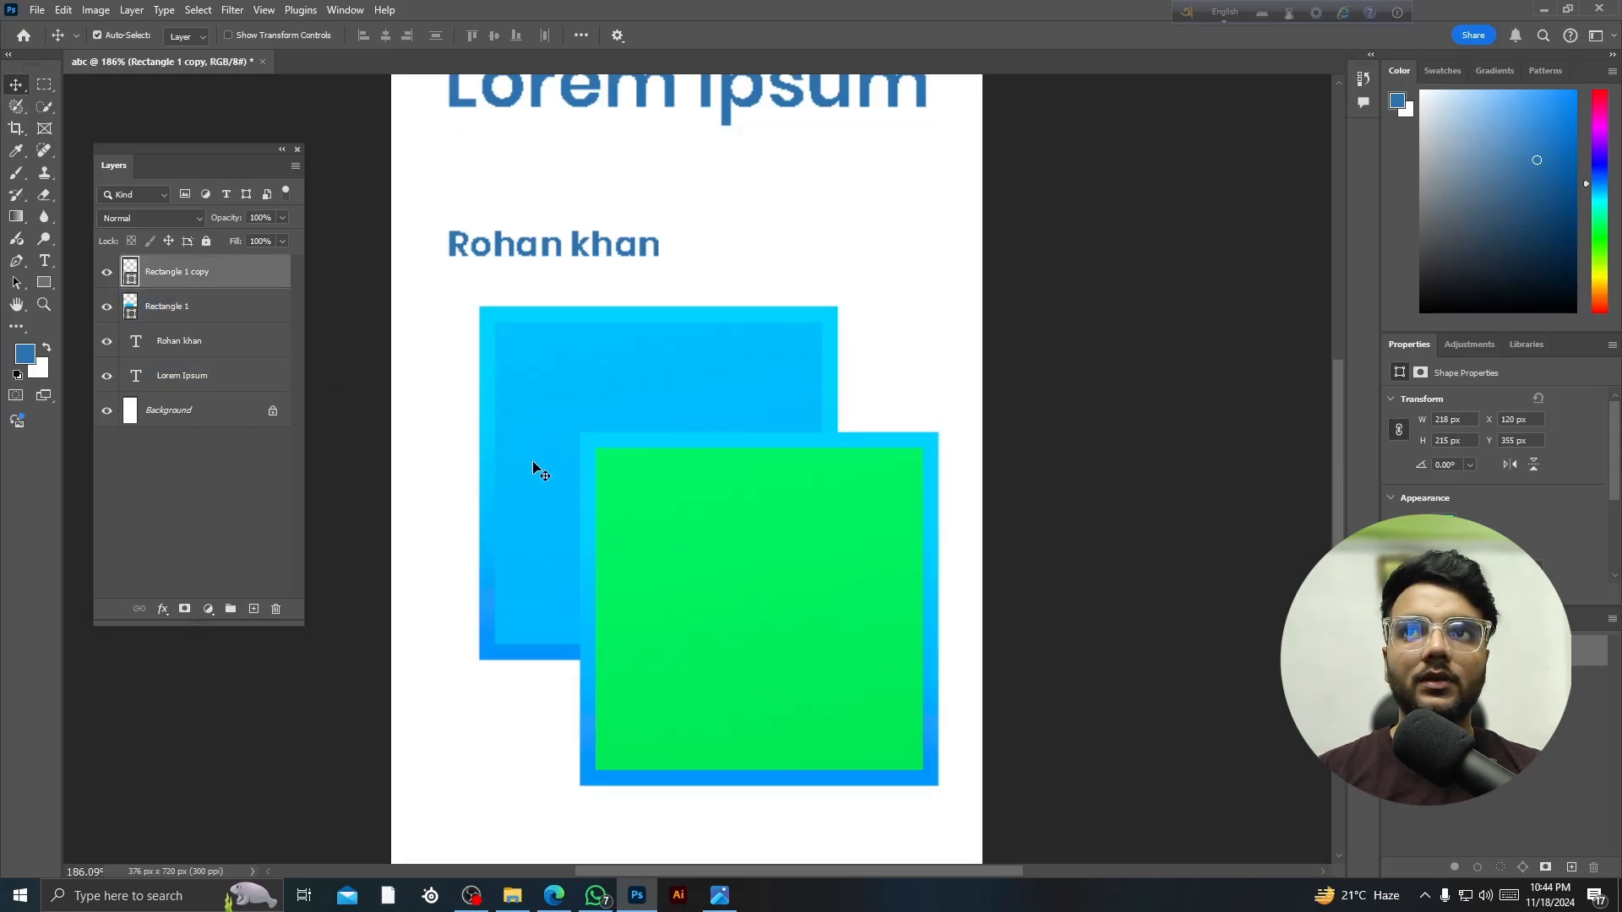
- Stack Rectangle 1 above the green copy and nudge the blue square down-right
{"action": "left_click", "coordinate": [202, 308]}
{"action": "left_click_drag", "start_coordinate": [206, 307], "coordinate": [235, 271]}
{"action": "left_click_drag", "start_coordinate": [685, 575], "coordinate": [690, 644]}
{"action": "scroll", "coordinate": [689, 646], "scroll_direction": "down", "scroll_amount": 3}
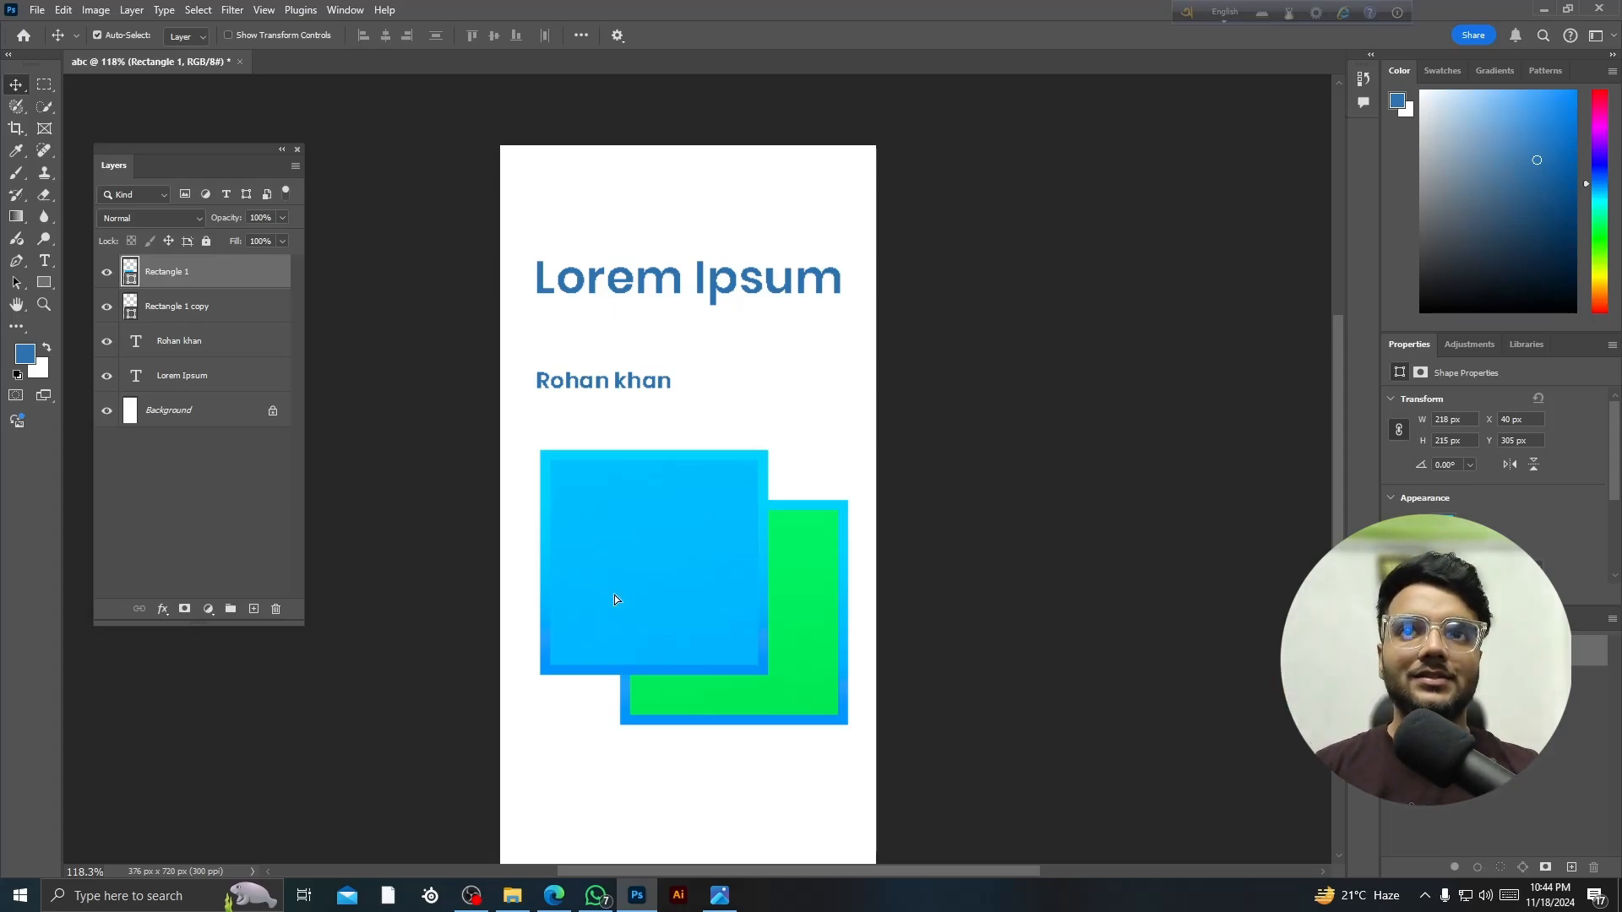
{"action": "key", "text": "Delete"}
{"action": "left_click_drag", "start_coordinate": [826, 659], "coordinate": [783, 640]}
{"action": "key", "text": "Delete"}
{"action": "left_click_drag", "start_coordinate": [578, 381], "coordinate": [614, 409]}
{"action": "left_click", "coordinate": [505, 517]}
{"action": "left_click", "coordinate": [42, 284]}
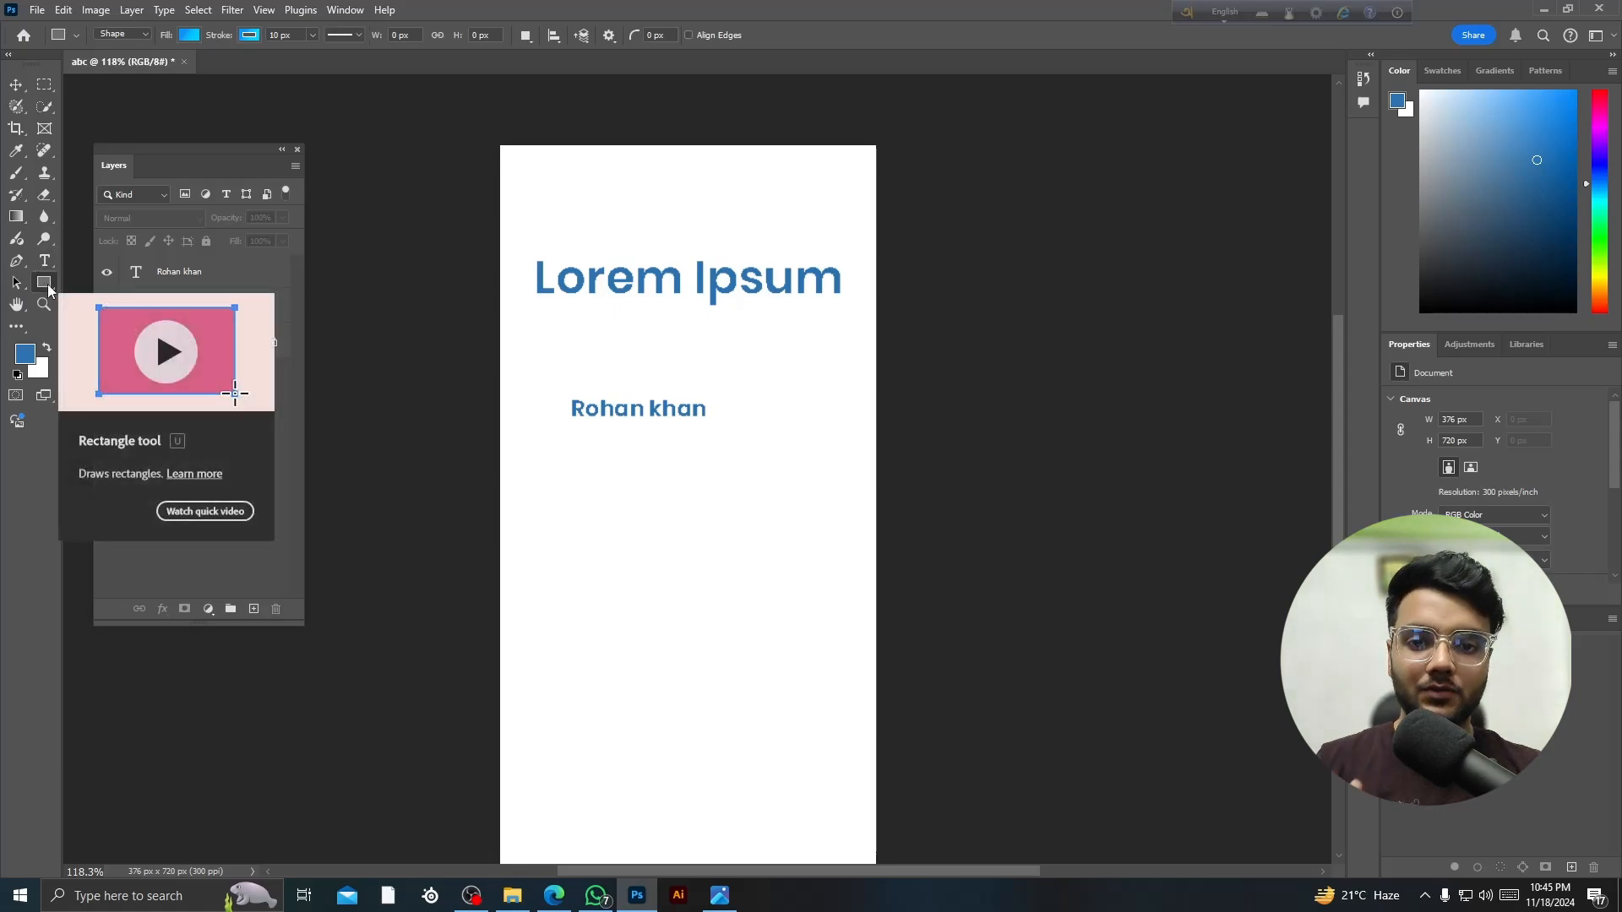
{"action": "left_click_drag", "start_coordinate": [47, 284], "coordinate": [94, 289]}
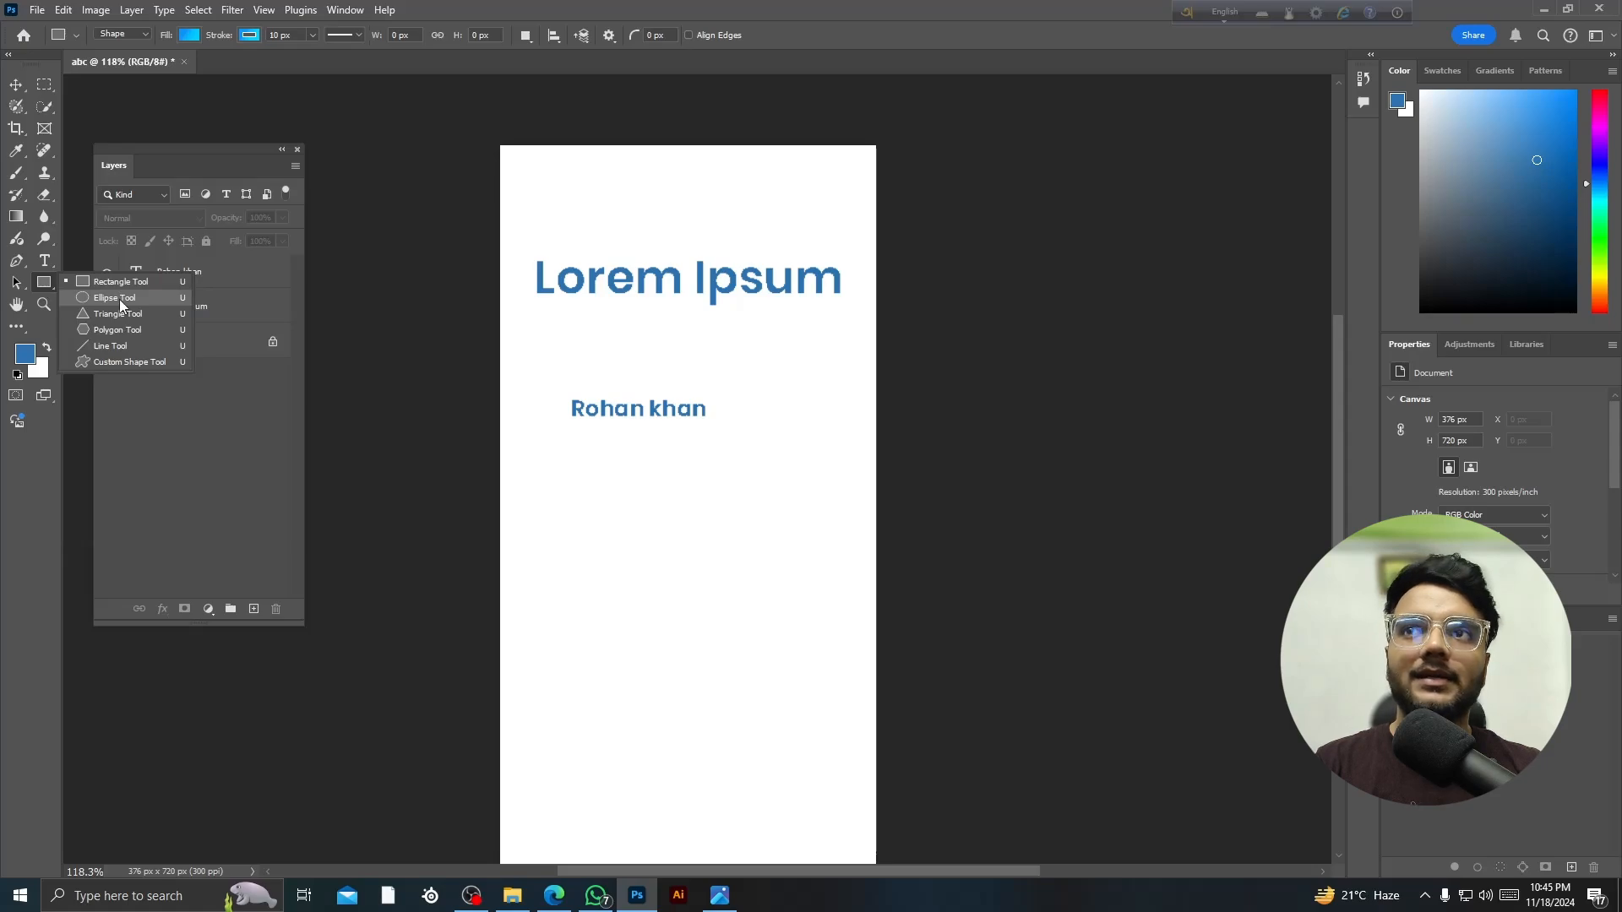
{"action": "left_click", "coordinate": [123, 312]}
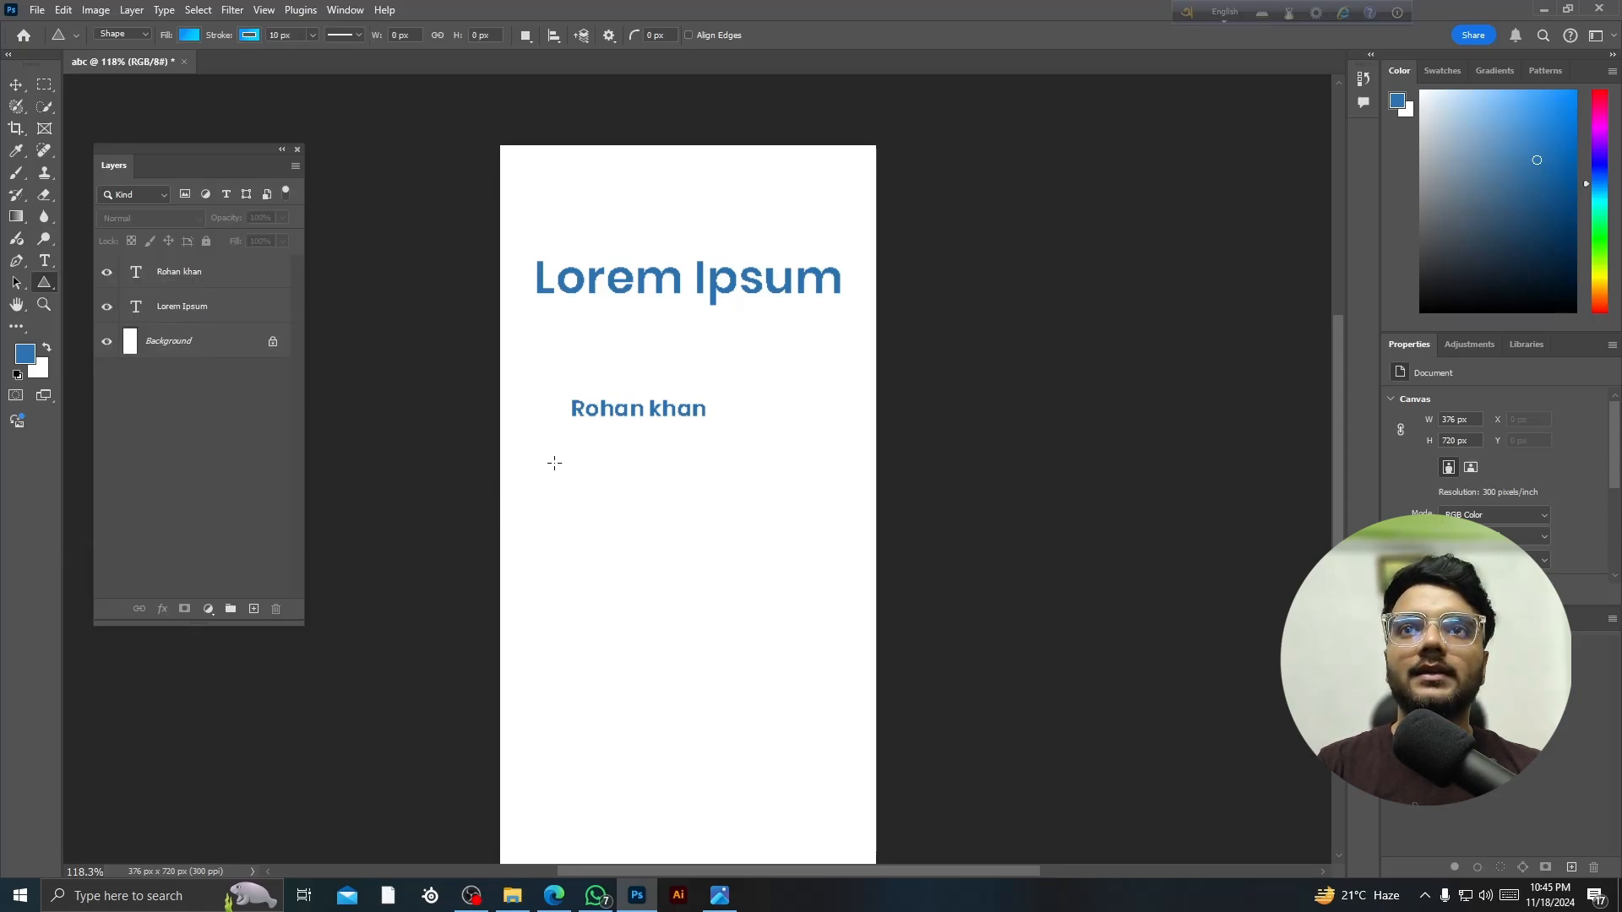
{"action": "left_click_drag", "start_coordinate": [554, 463], "coordinate": [813, 726]}
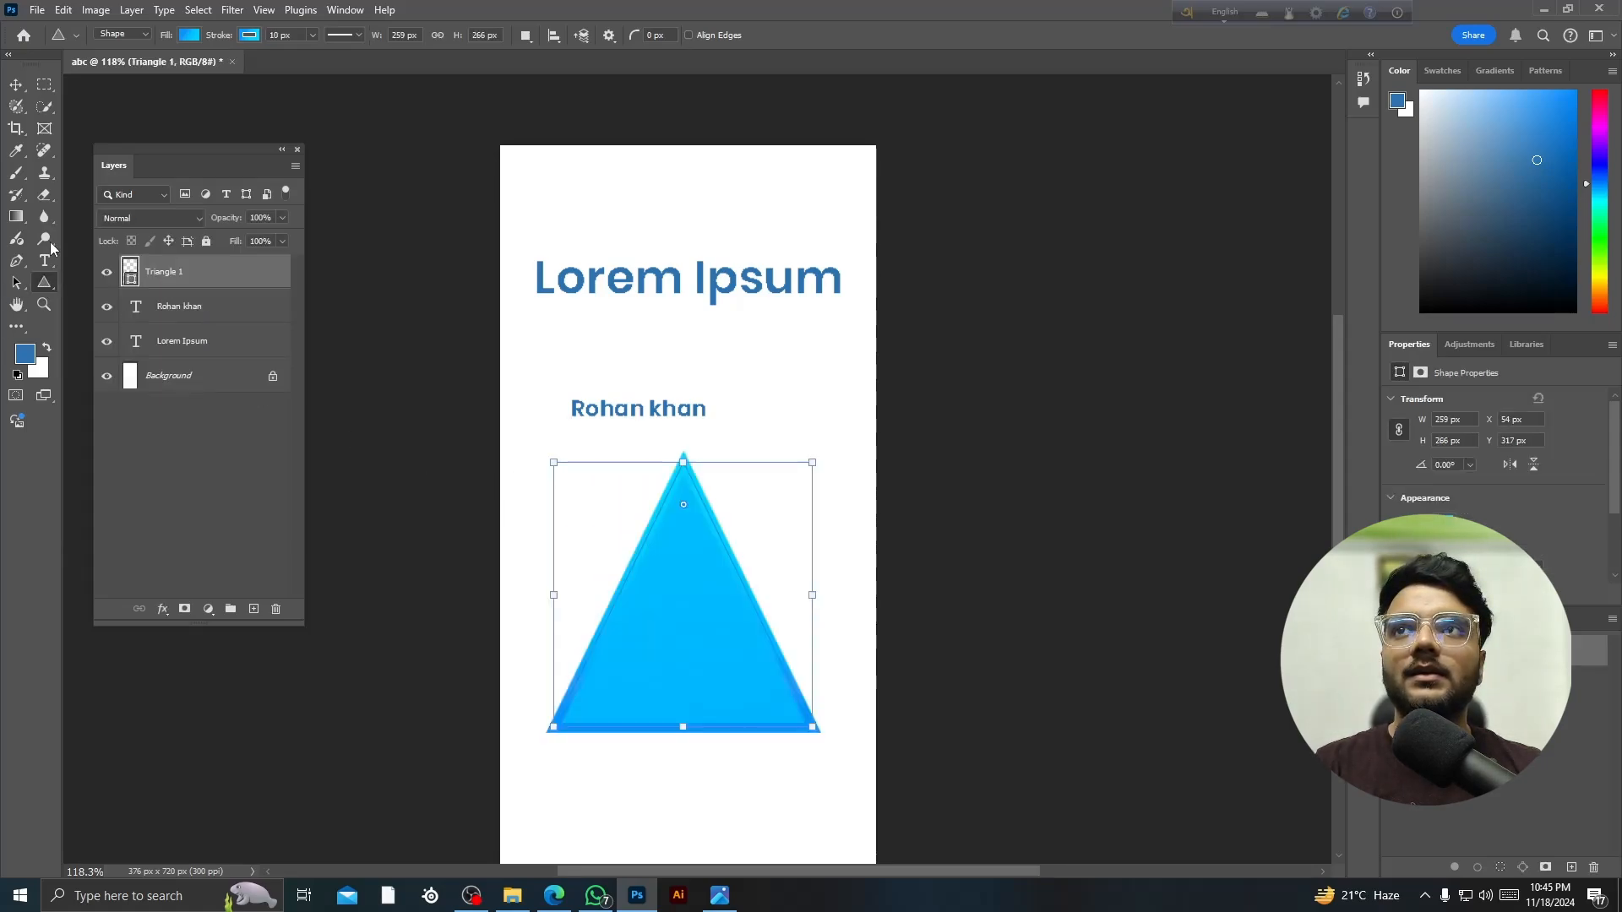
- Draw a blue rectangle above the Lorem Ipsum heading
{"action": "right_click", "coordinate": [43, 282]}
{"action": "left_click", "coordinate": [118, 279]}
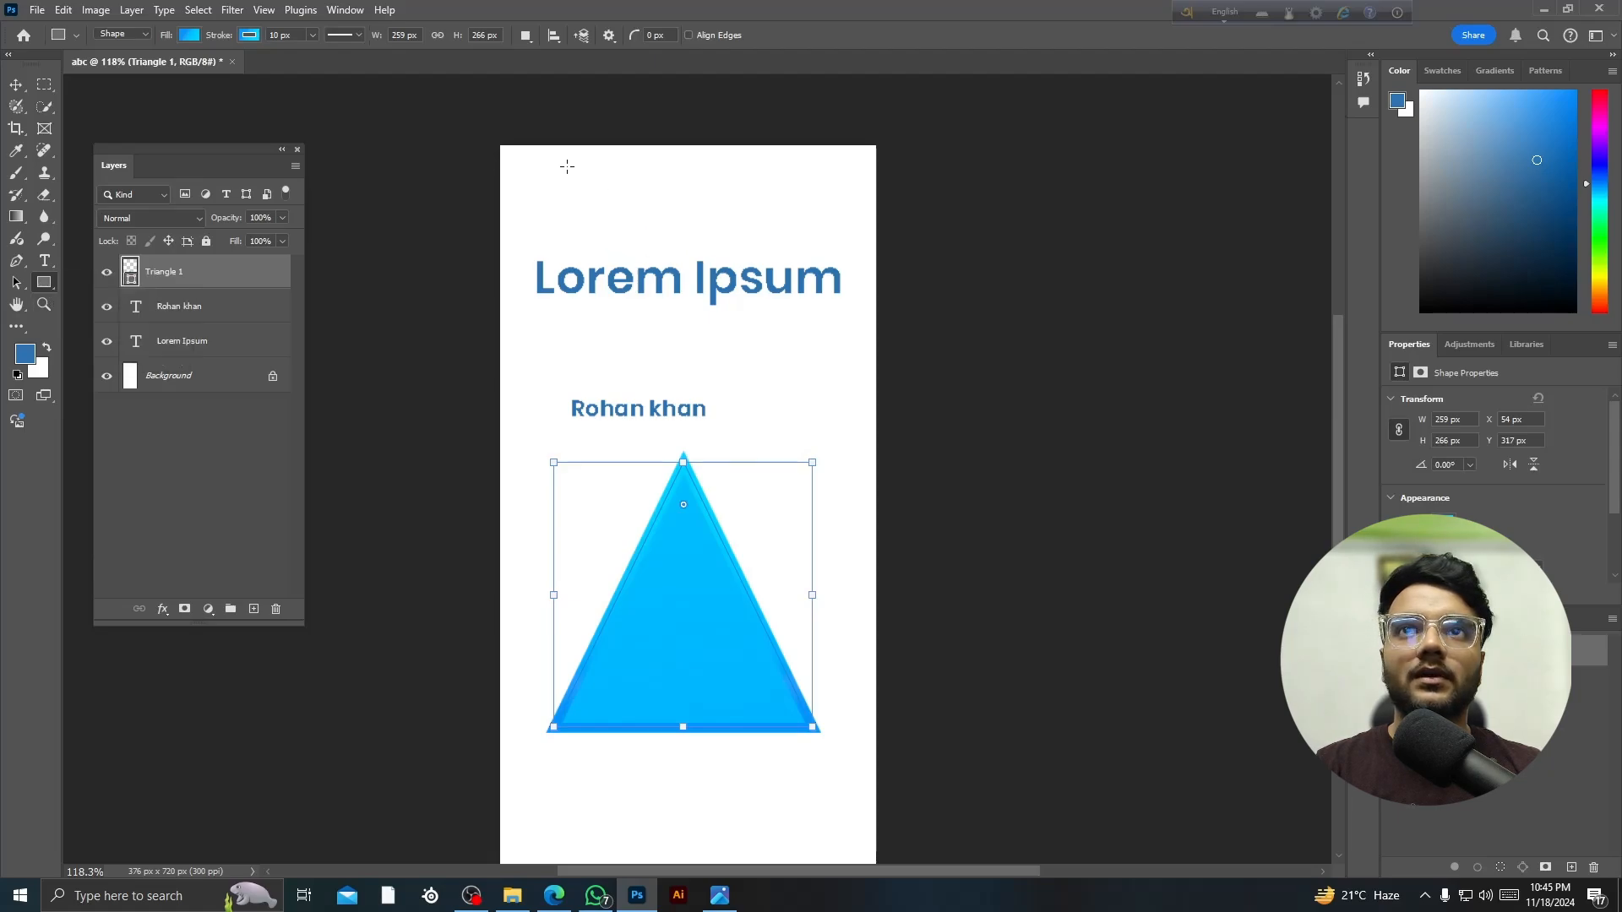
{"action": "left_click_drag", "start_coordinate": [558, 162], "coordinate": [801, 246]}
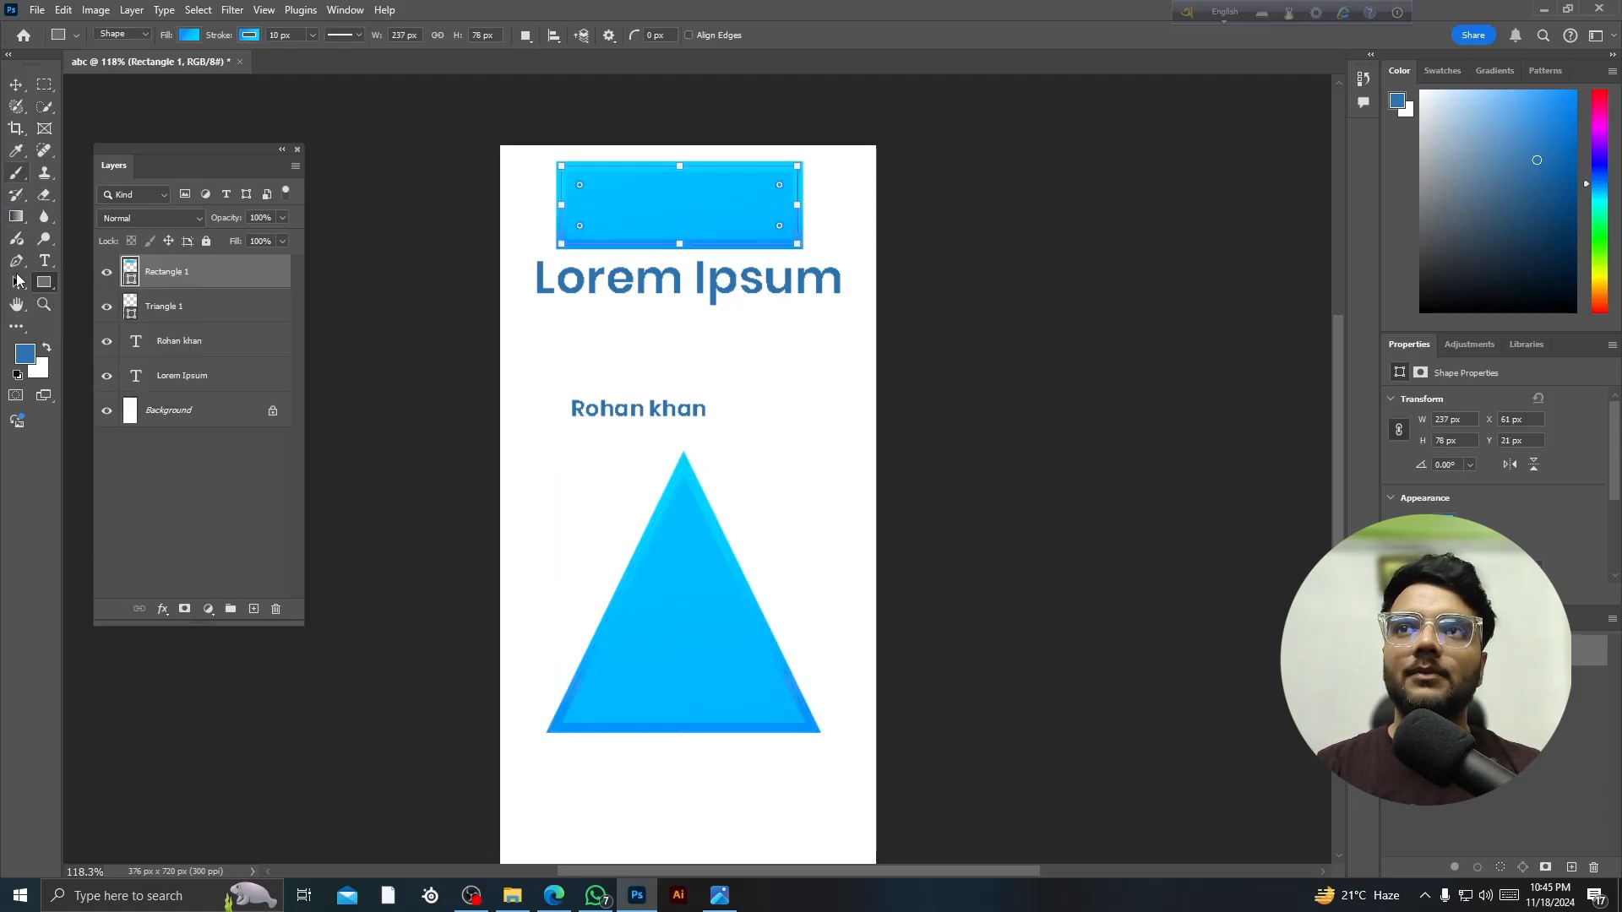
{"action": "right_click", "coordinate": [44, 282]}
{"action": "left_click", "coordinate": [93, 298]}
{"action": "left_click_drag", "start_coordinate": [738, 345], "coordinate": [860, 486]}
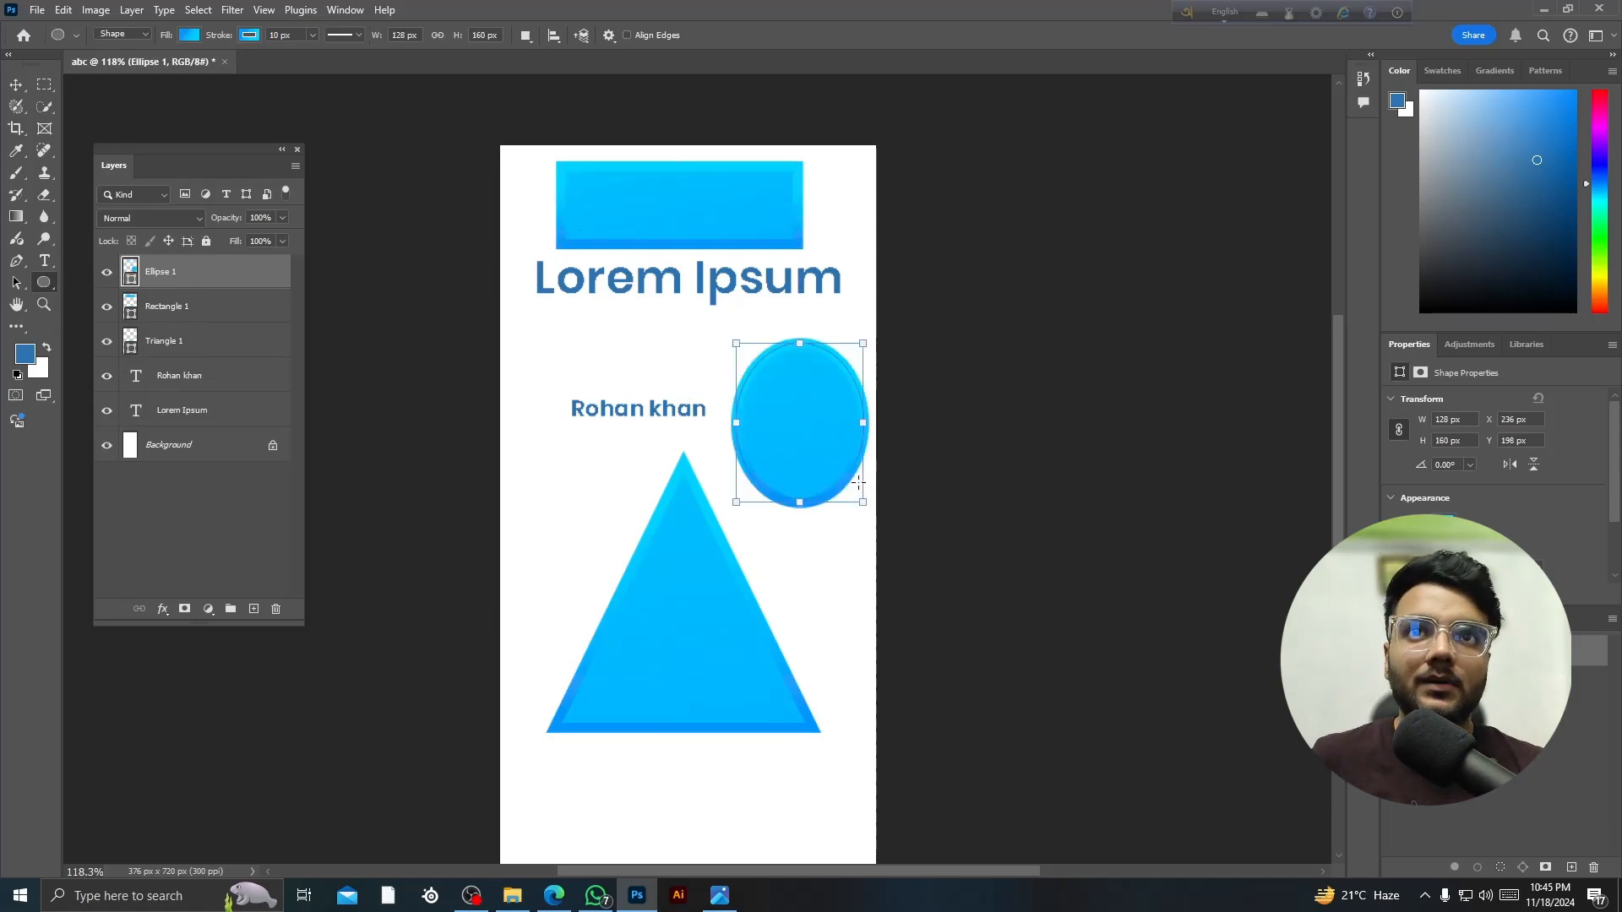
{"action": "key", "text": "ctrl+z"}
{"action": "key", "text": "ctrl+z"}
{"action": "right_click", "coordinate": [44, 282]}
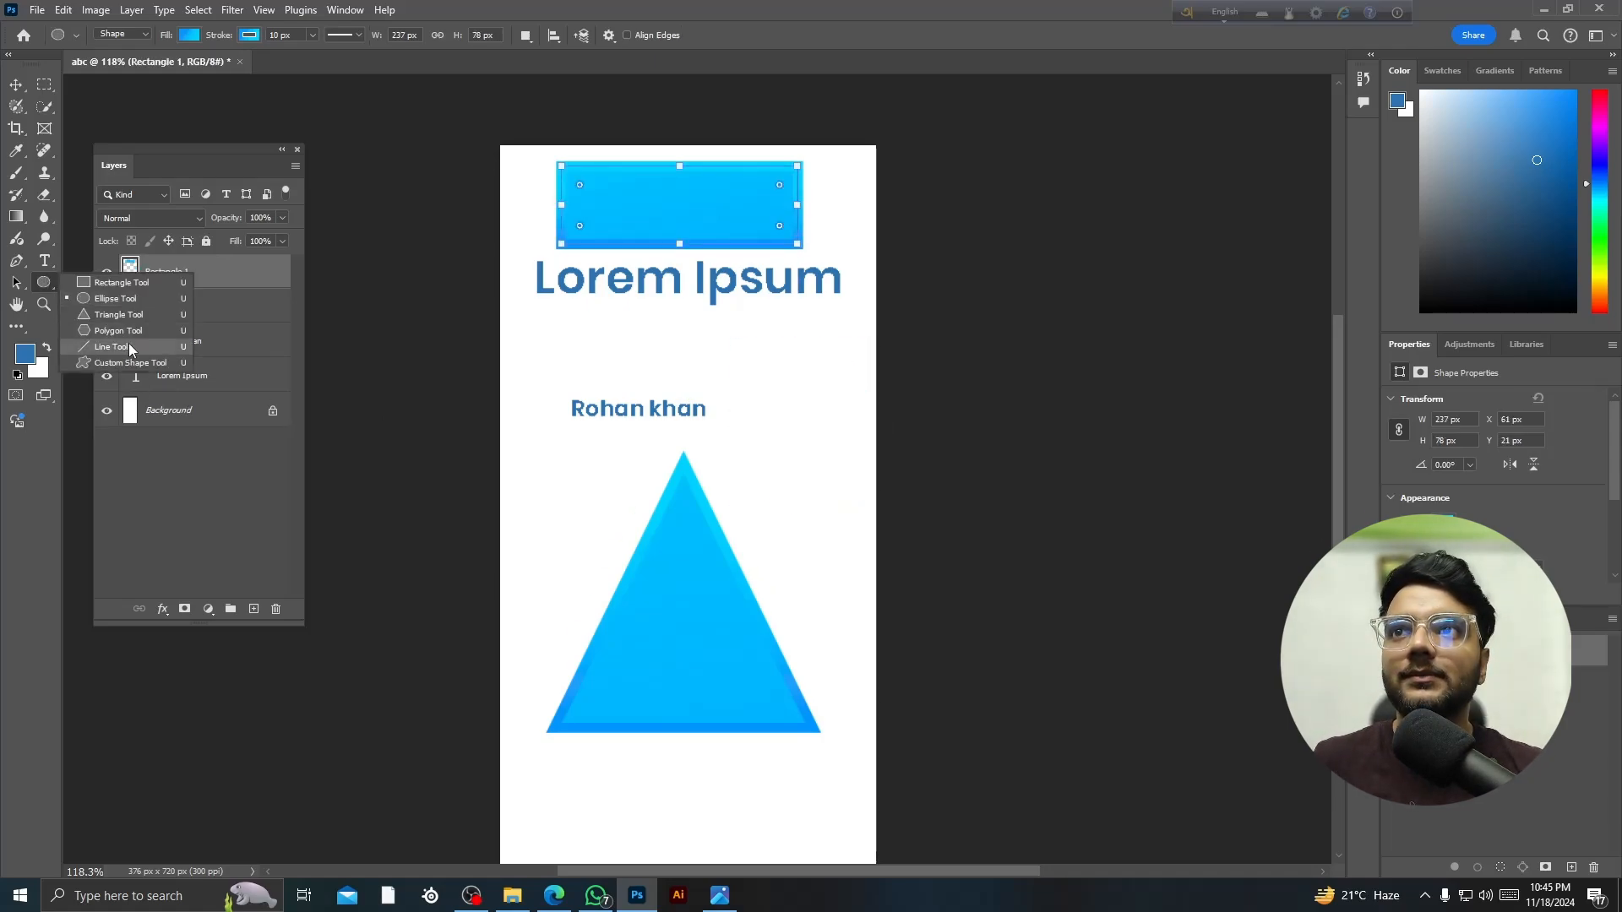
{"action": "left_click", "coordinate": [155, 341]}
{"action": "left_click_drag", "start_coordinate": [716, 347], "coordinate": [865, 479]}
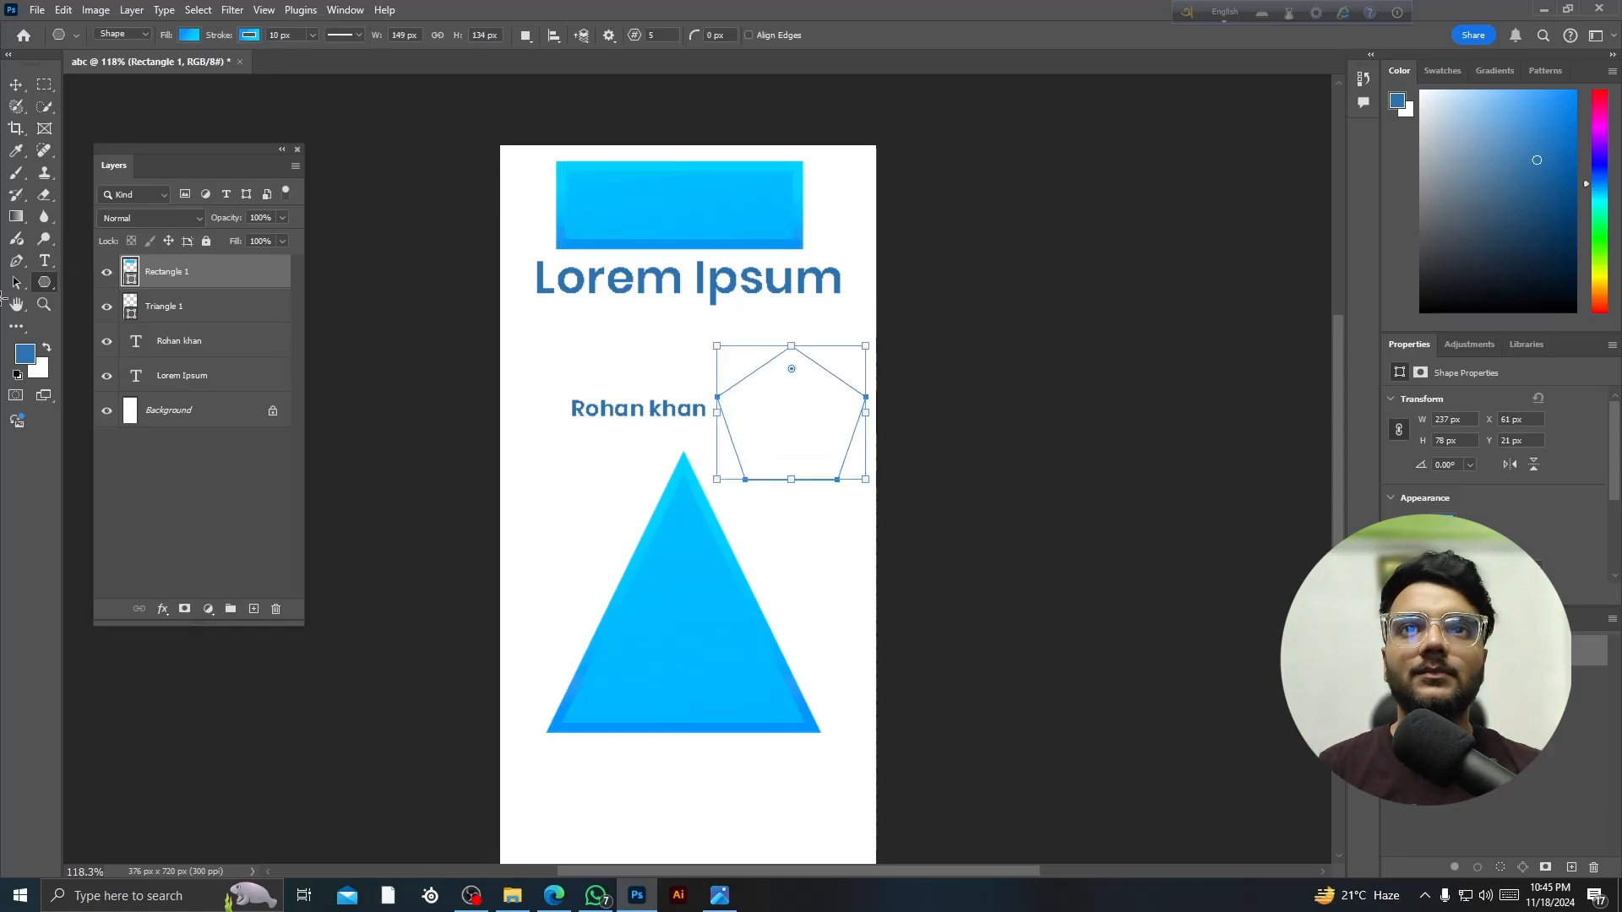
- Draw a vertical line to the left of the triangle
{"action": "right_click", "coordinate": [44, 282]}
{"action": "left_click", "coordinate": [144, 349]}
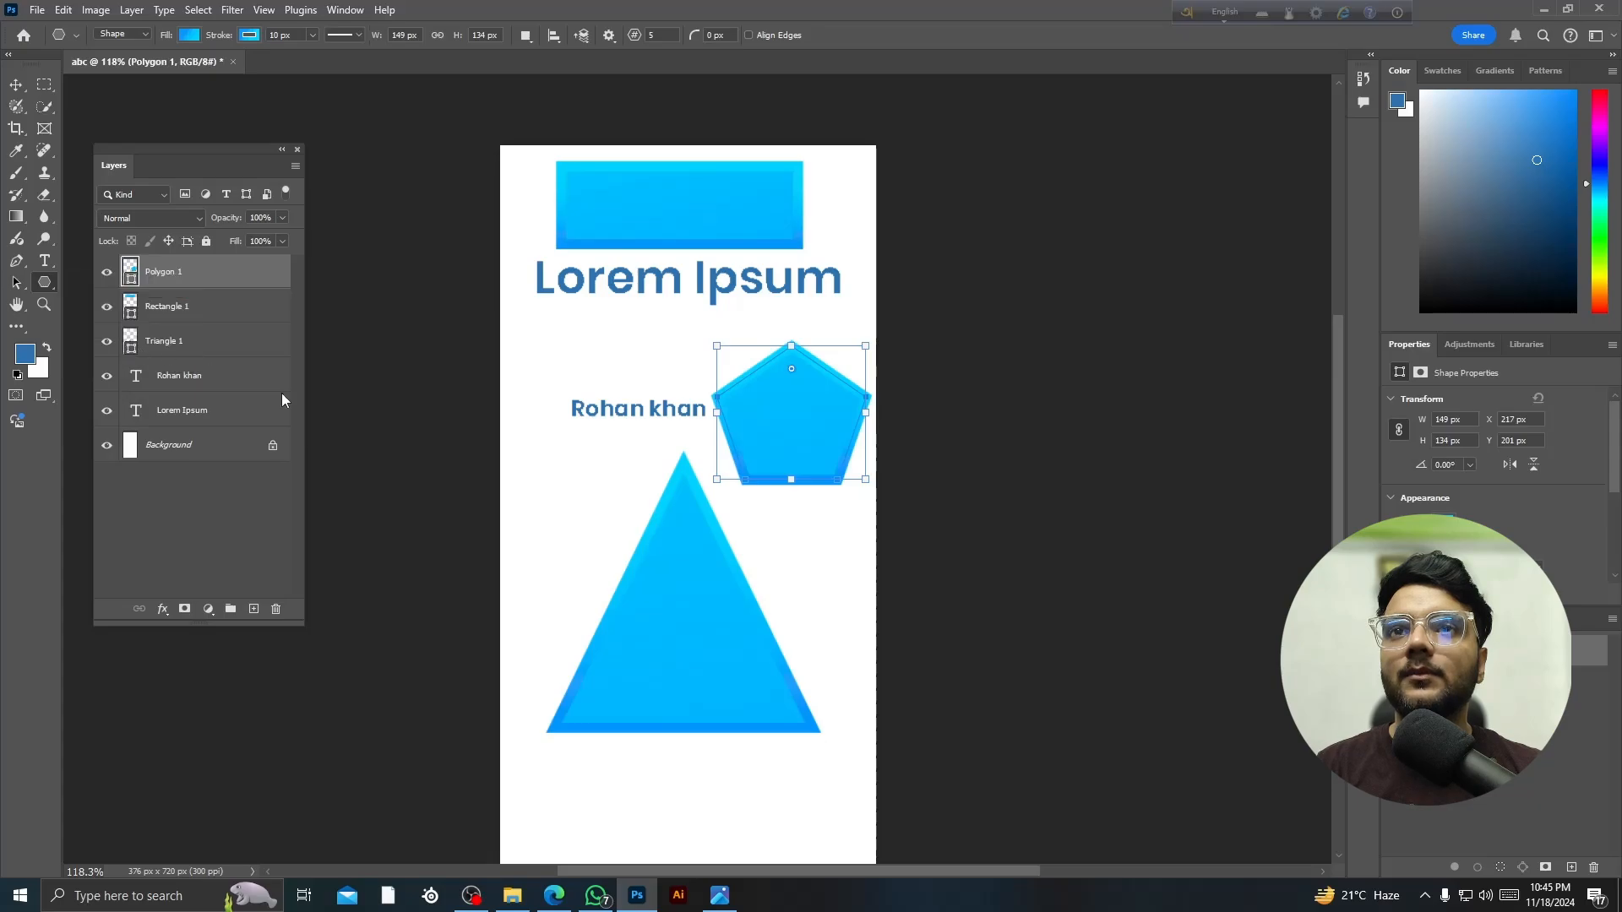
{"action": "left_click_drag", "start_coordinate": [515, 389], "coordinate": [513, 695]}
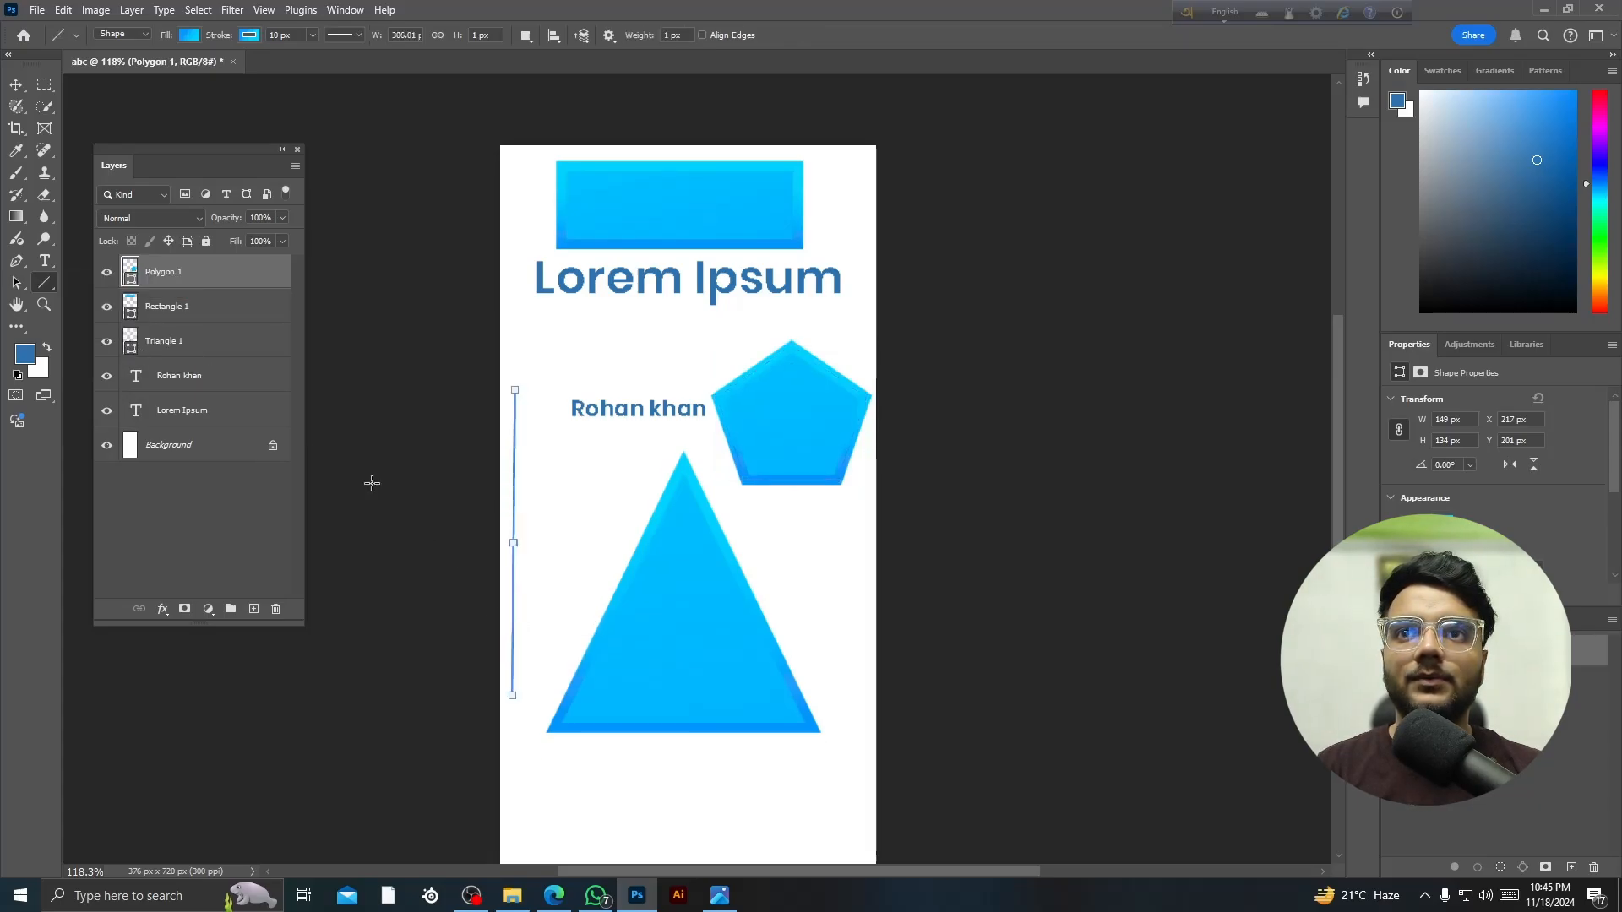
{"action": "right_click", "coordinate": [48, 291]}
{"action": "left_click", "coordinate": [100, 357]}
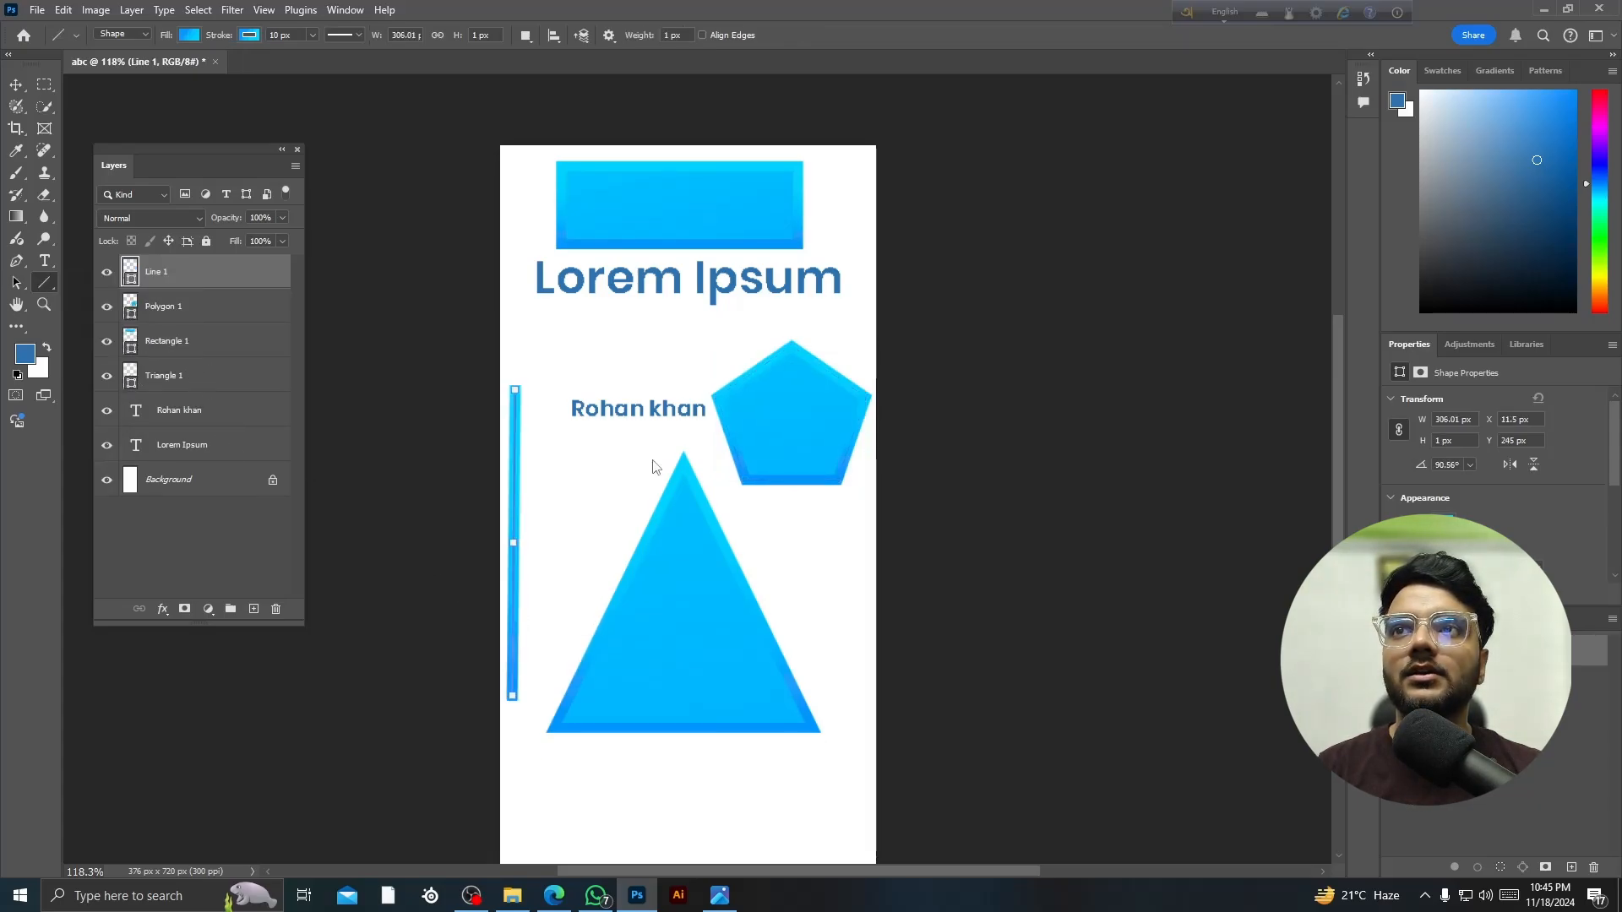
- Place a horizontal-bar custom shape using the Create Custom Shape dialog
{"action": "right_click", "coordinate": [48, 289]}
{"action": "scroll", "coordinate": [105, 297], "scroll_direction": "down", "scroll_amount": 2}
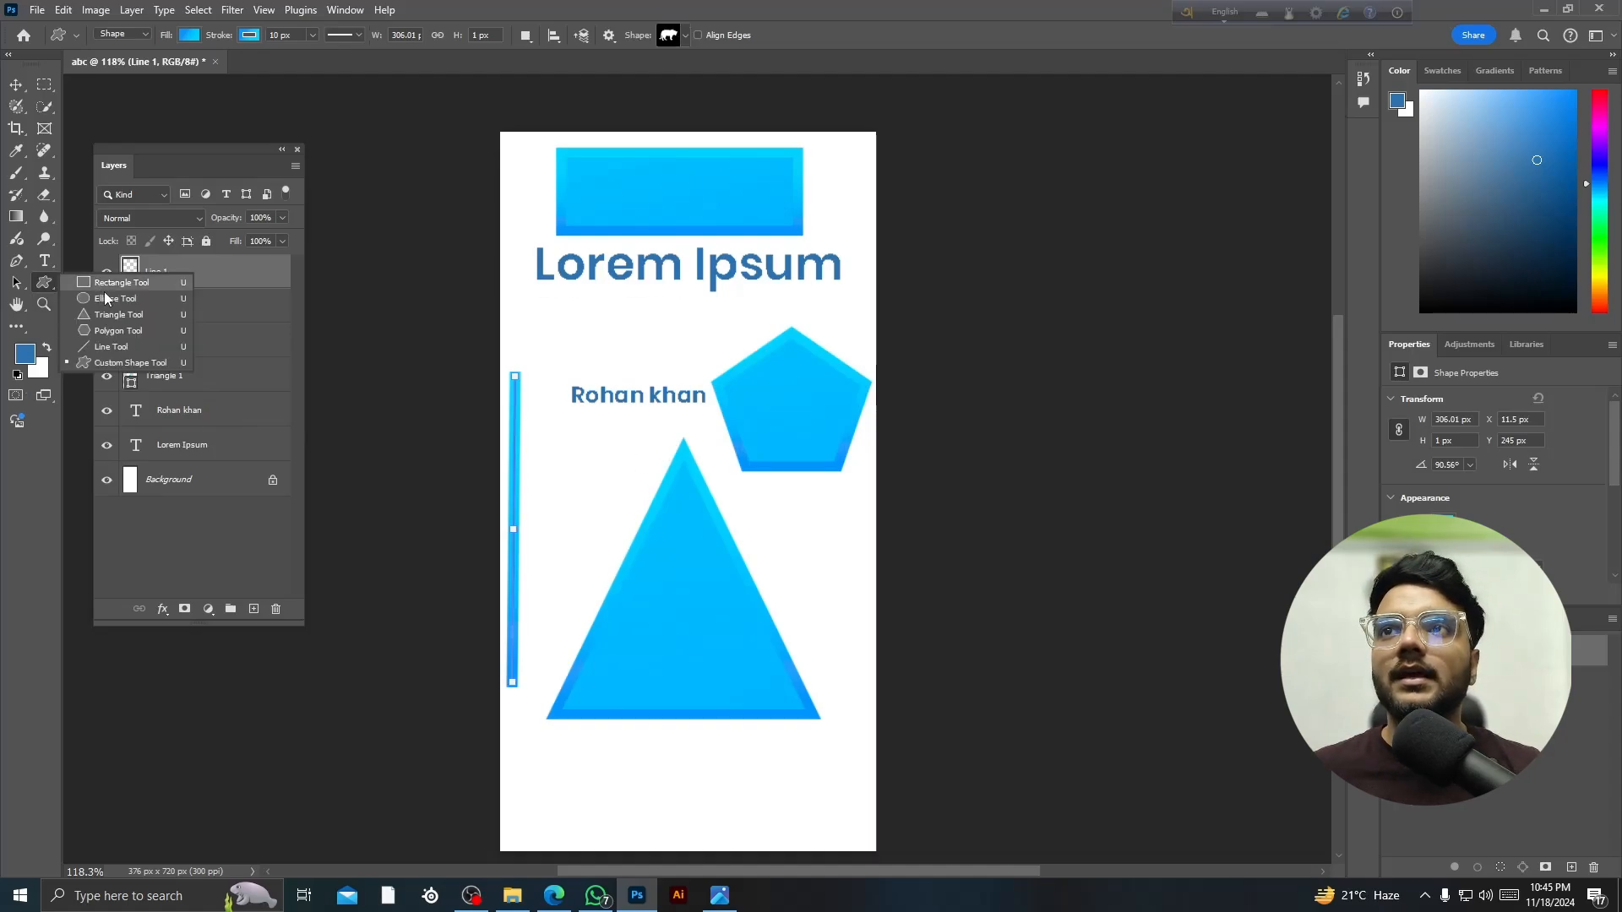
{"action": "left_click", "coordinate": [573, 435]}
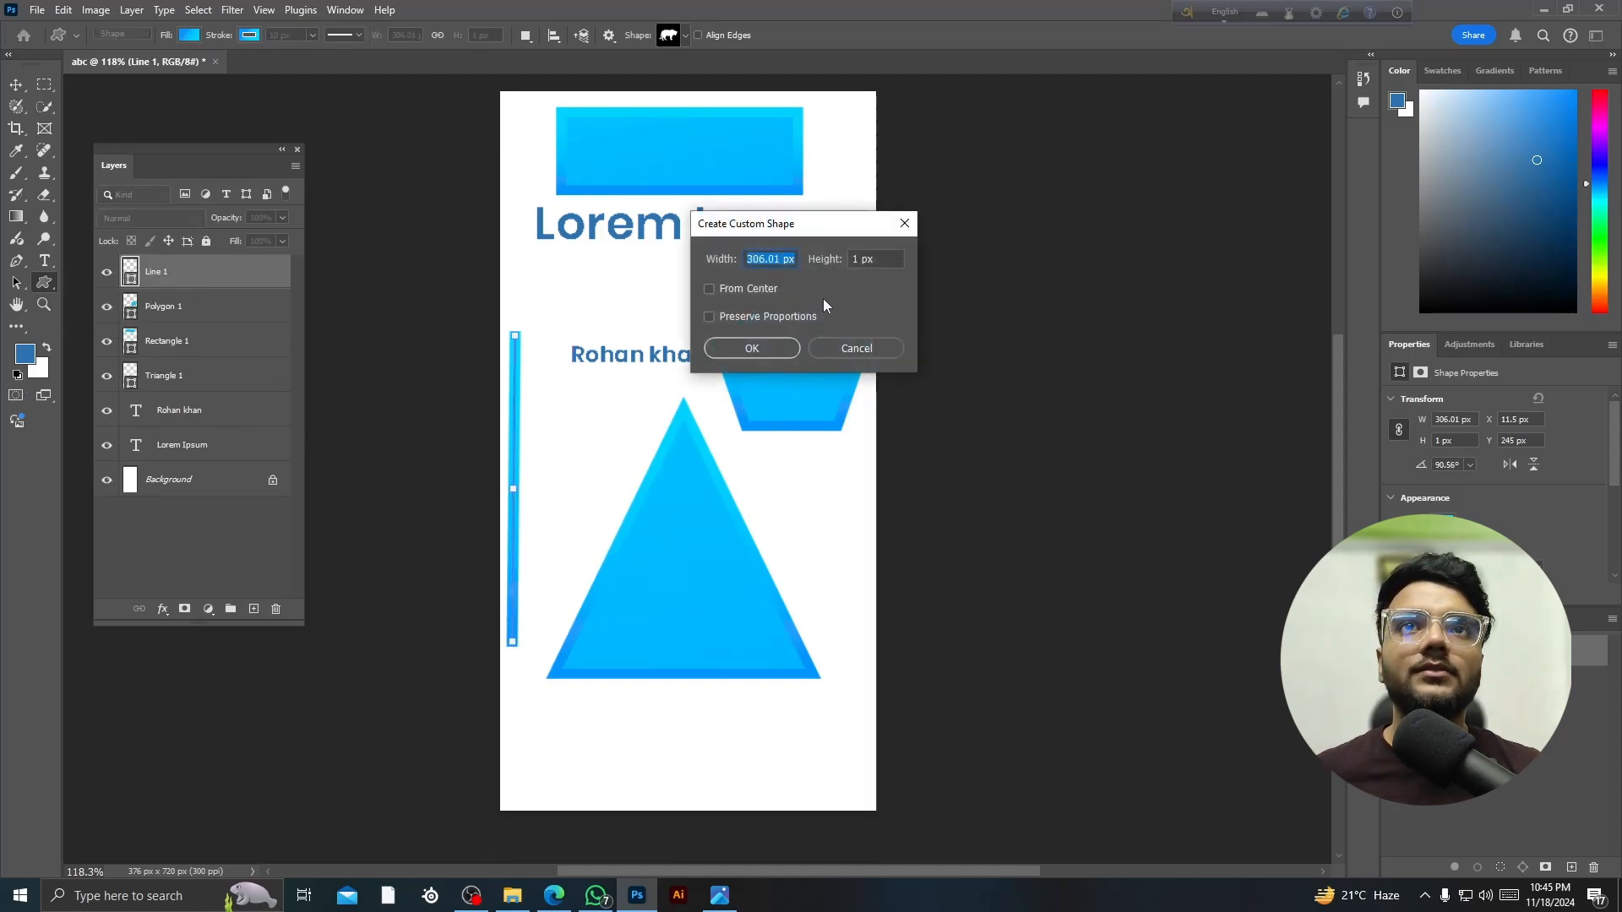
{"action": "left_click", "coordinate": [759, 352]}
{"action": "scroll", "coordinate": [688, 435], "scroll_direction": "up", "scroll_amount": 6}
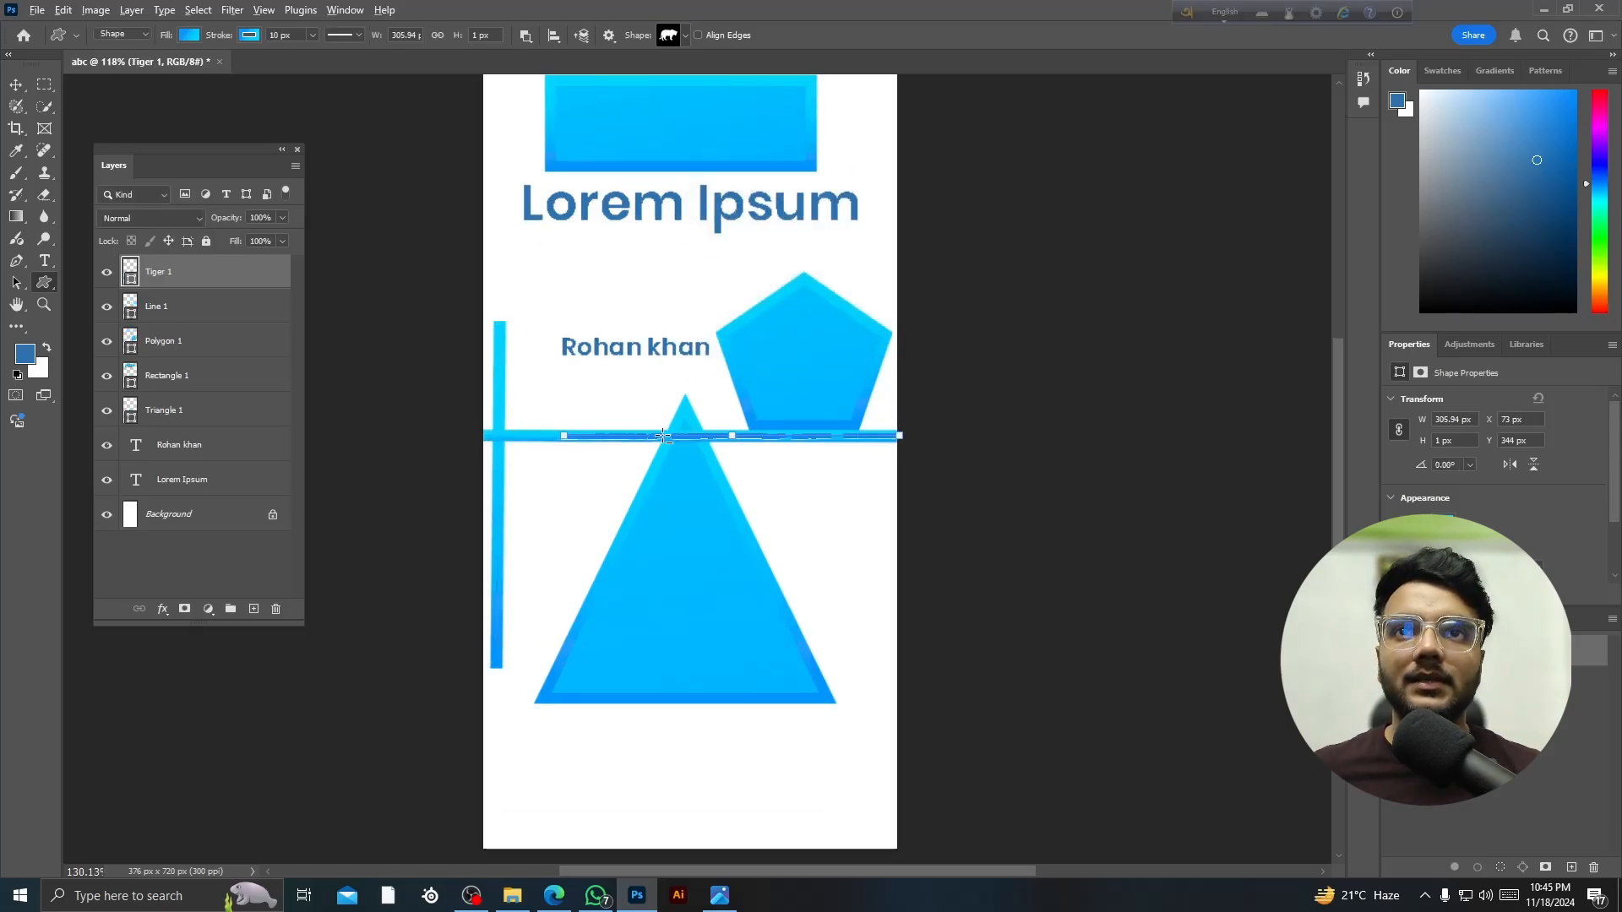
- Move the bar down across the triangle, then delete it and select the triangle
{"action": "left_click", "coordinate": [13, 85]}
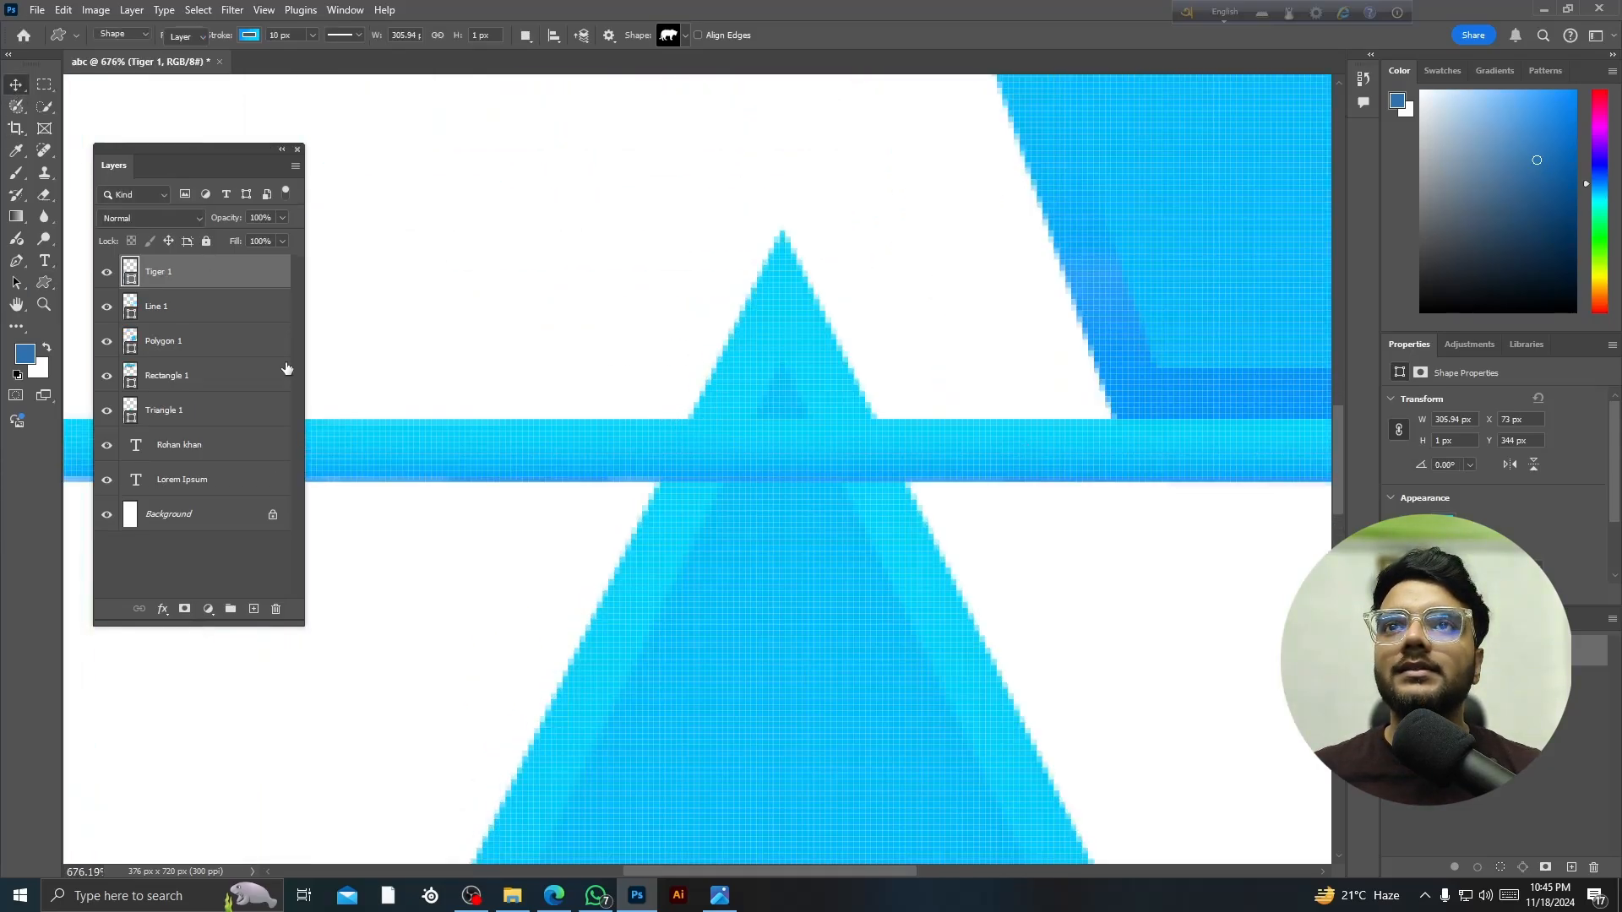
{"action": "scroll", "coordinate": [534, 555], "scroll_direction": "down", "scroll_amount": 4}
{"action": "scroll", "coordinate": [415, 445], "scroll_direction": "up", "scroll_amount": 2}
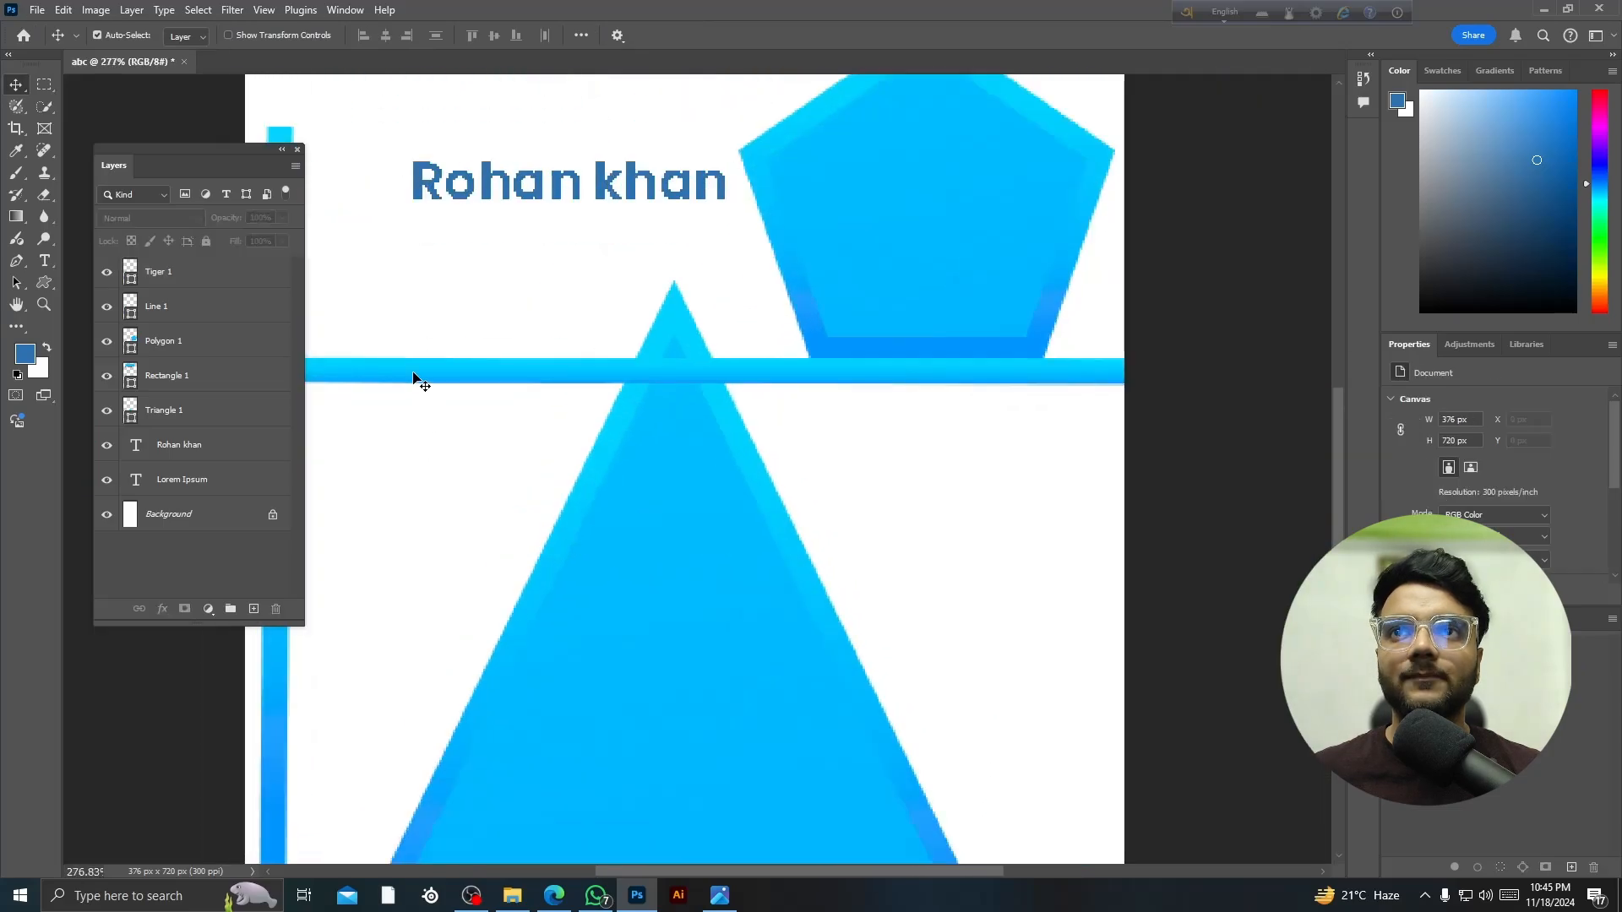
{"action": "left_click_drag", "start_coordinate": [417, 377], "coordinate": [498, 517]}
{"action": "key", "text": "Delete"}
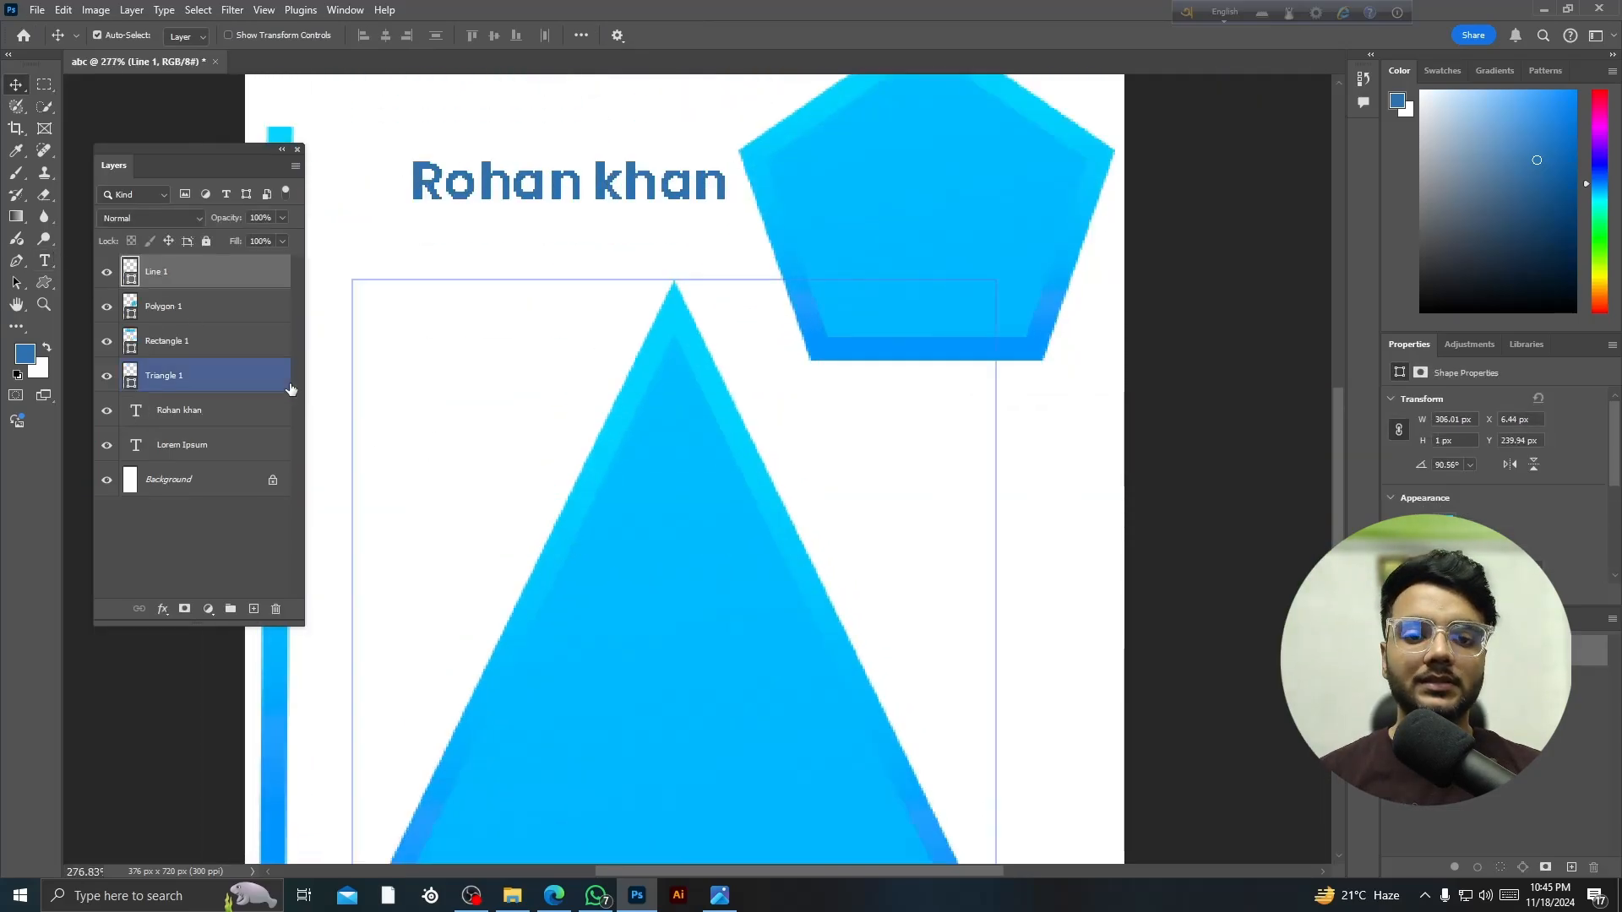
{"action": "scroll", "coordinate": [438, 423], "scroll_direction": "down", "scroll_amount": 3}
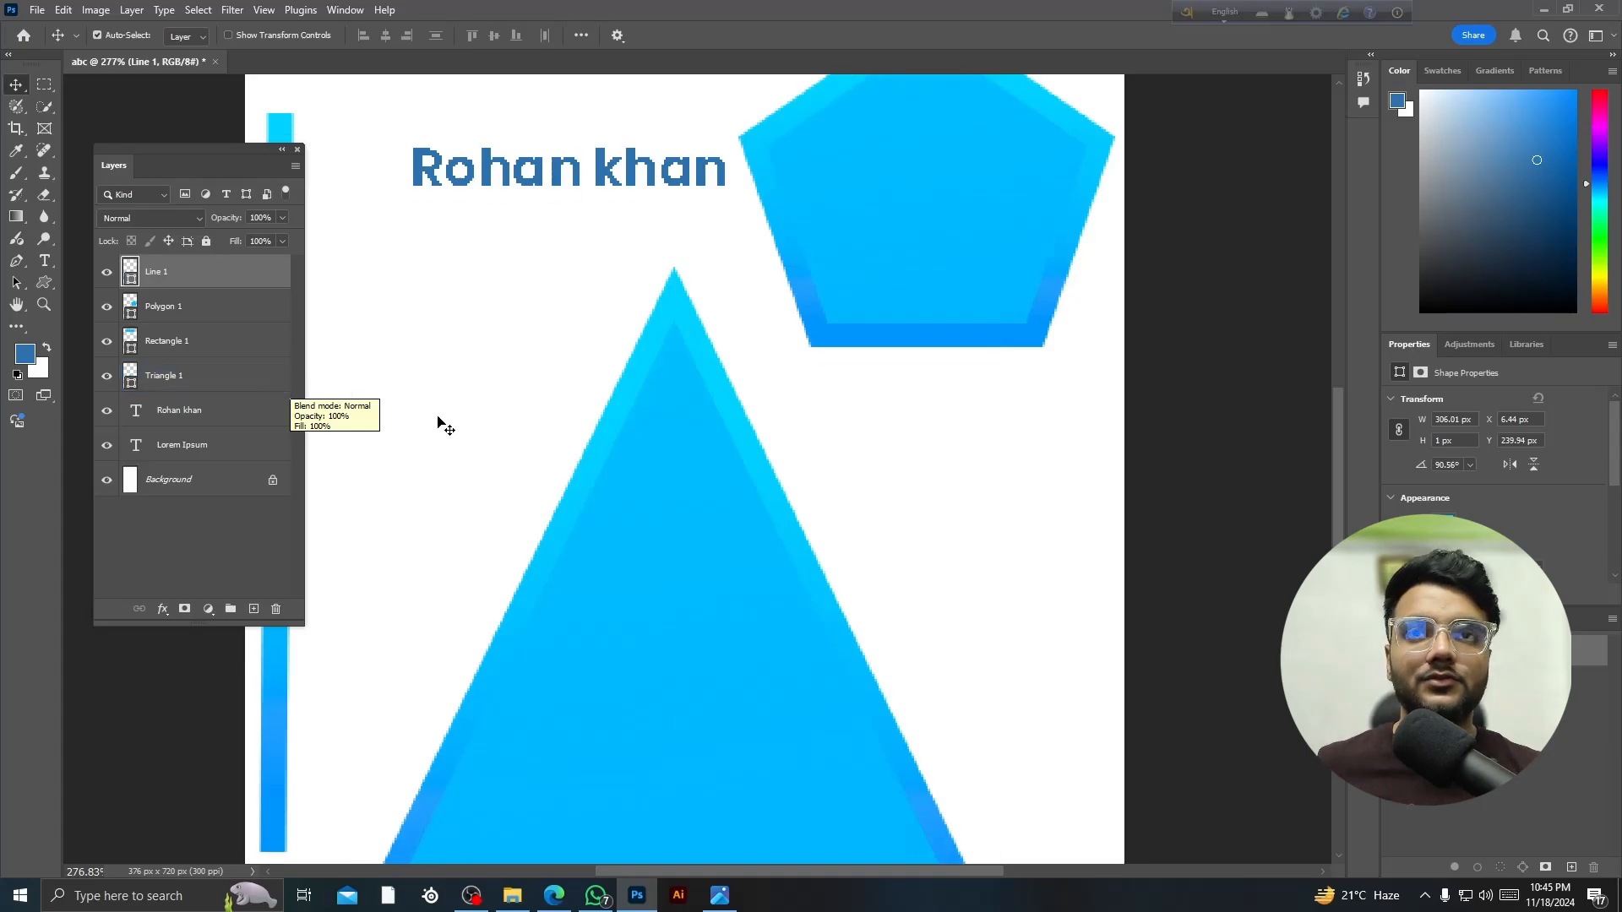
{"action": "left_click", "coordinate": [630, 463]}
- Delete the triangle, pentagon, vertical line and top rectangle
{"action": "key", "text": "Delete"}
{"action": "left_click", "coordinate": [697, 397]}
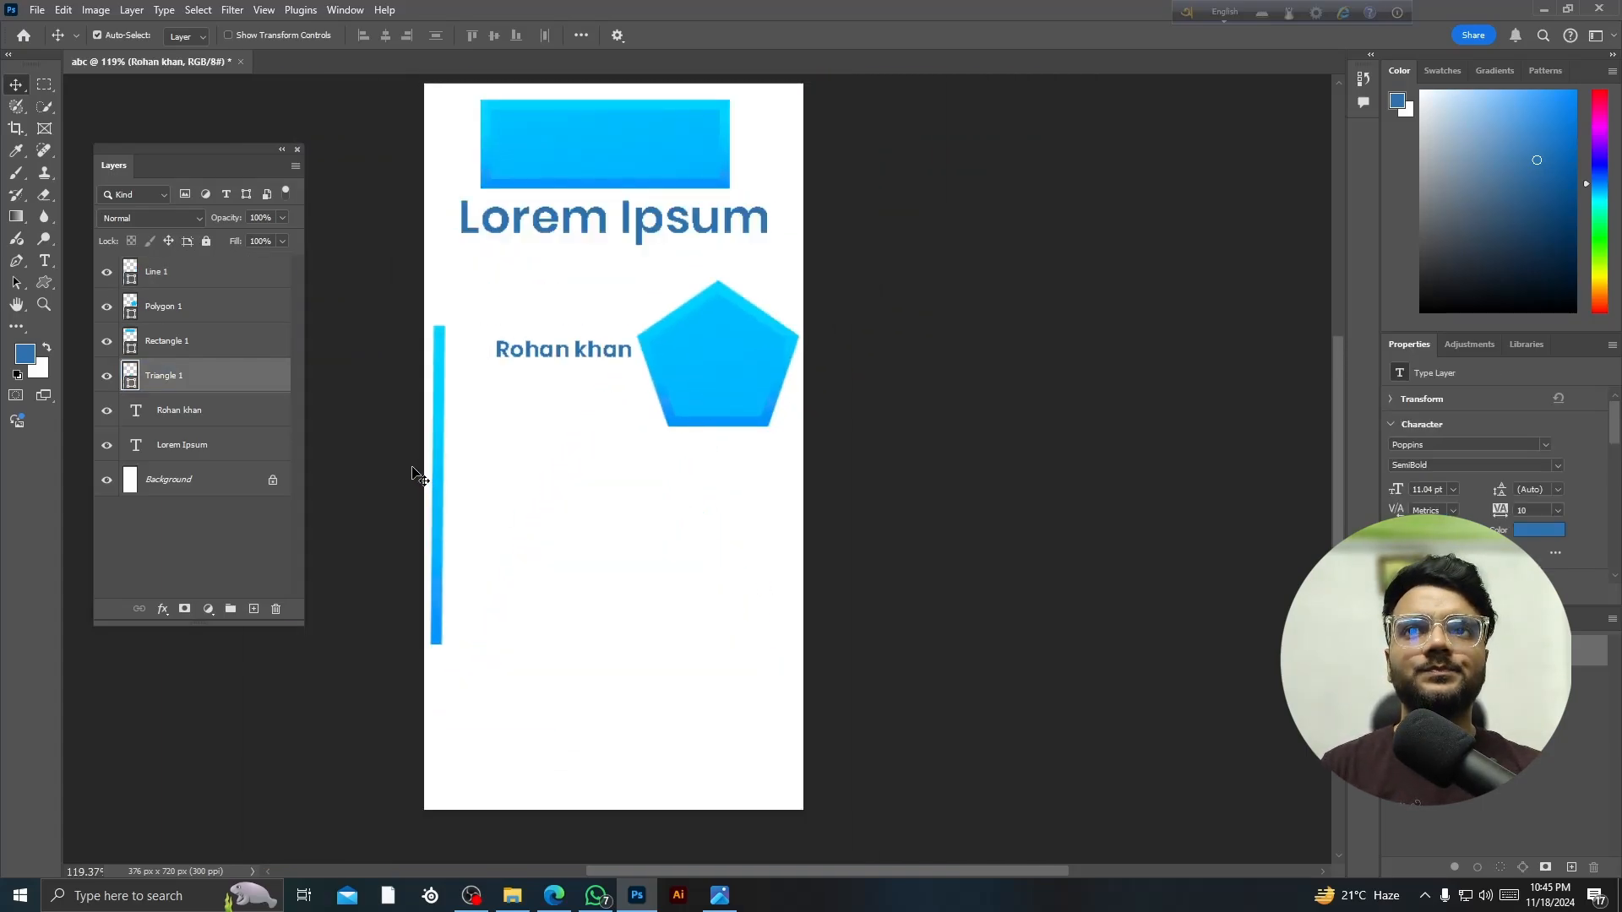
{"action": "key", "text": "Delete"}
{"action": "left_click_drag", "start_coordinate": [438, 449], "coordinate": [517, 287]}
{"action": "key", "text": "Delete"}
{"action": "left_click_drag", "start_coordinate": [564, 171], "coordinate": [565, 232]}
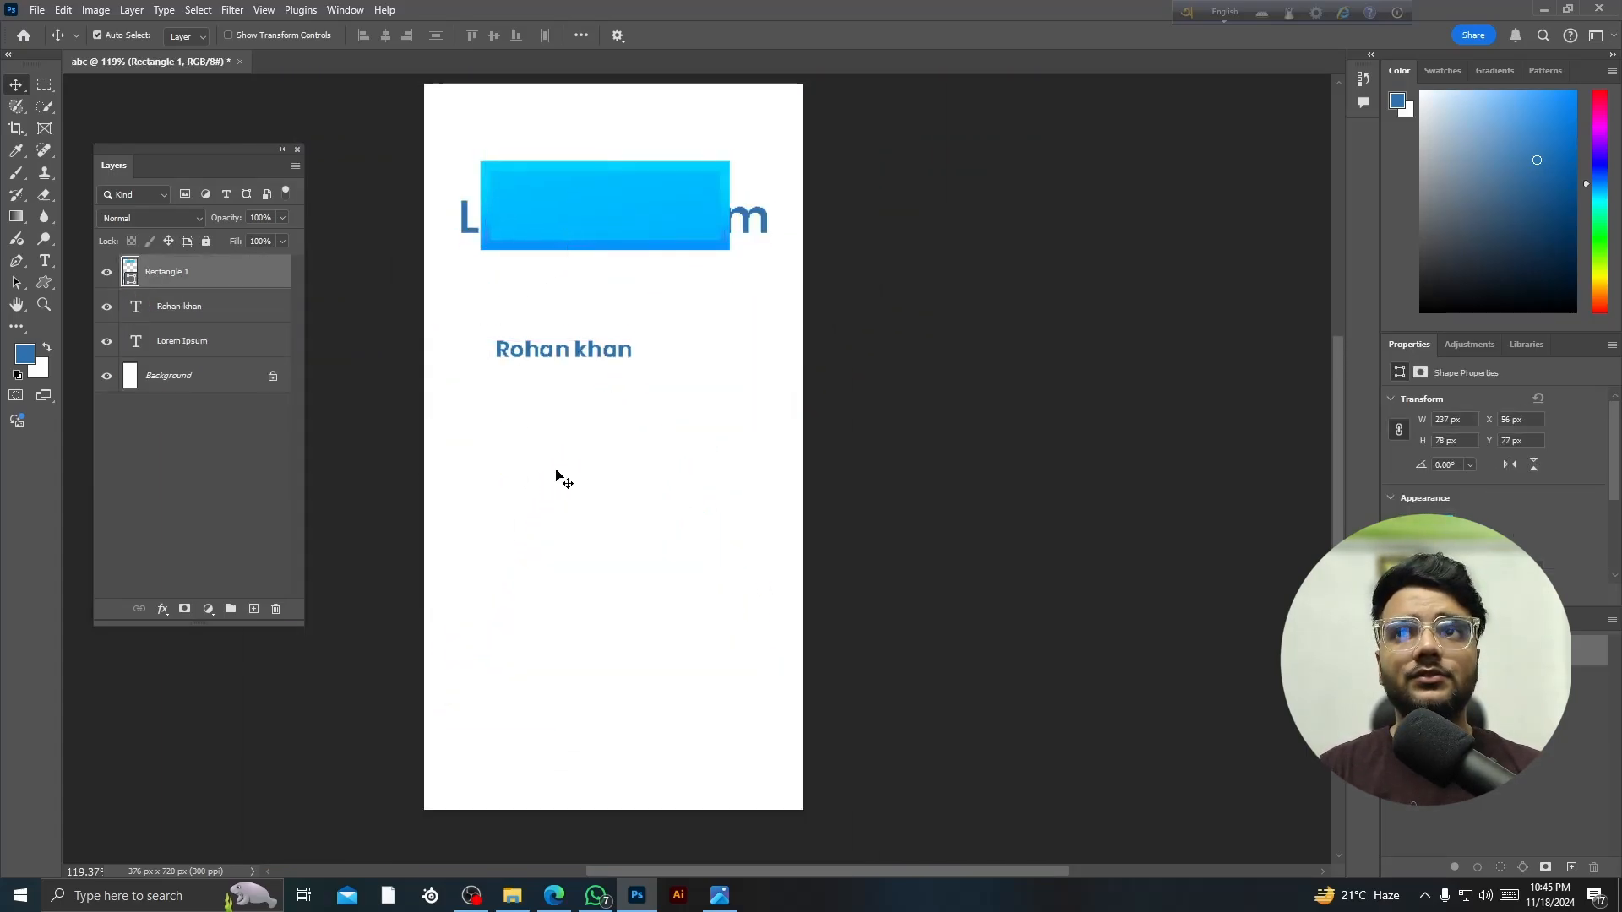
{"action": "key", "text": "Delete"}
{"action": "scroll", "coordinate": [65, 354], "scroll_direction": "down", "scroll_amount": 1}
{"action": "scroll", "coordinate": [72, 363], "scroll_direction": "down", "scroll_amount": 1}
- Pan the page view to the right with the Hand tool
{"action": "left_click", "coordinate": [16, 304]}
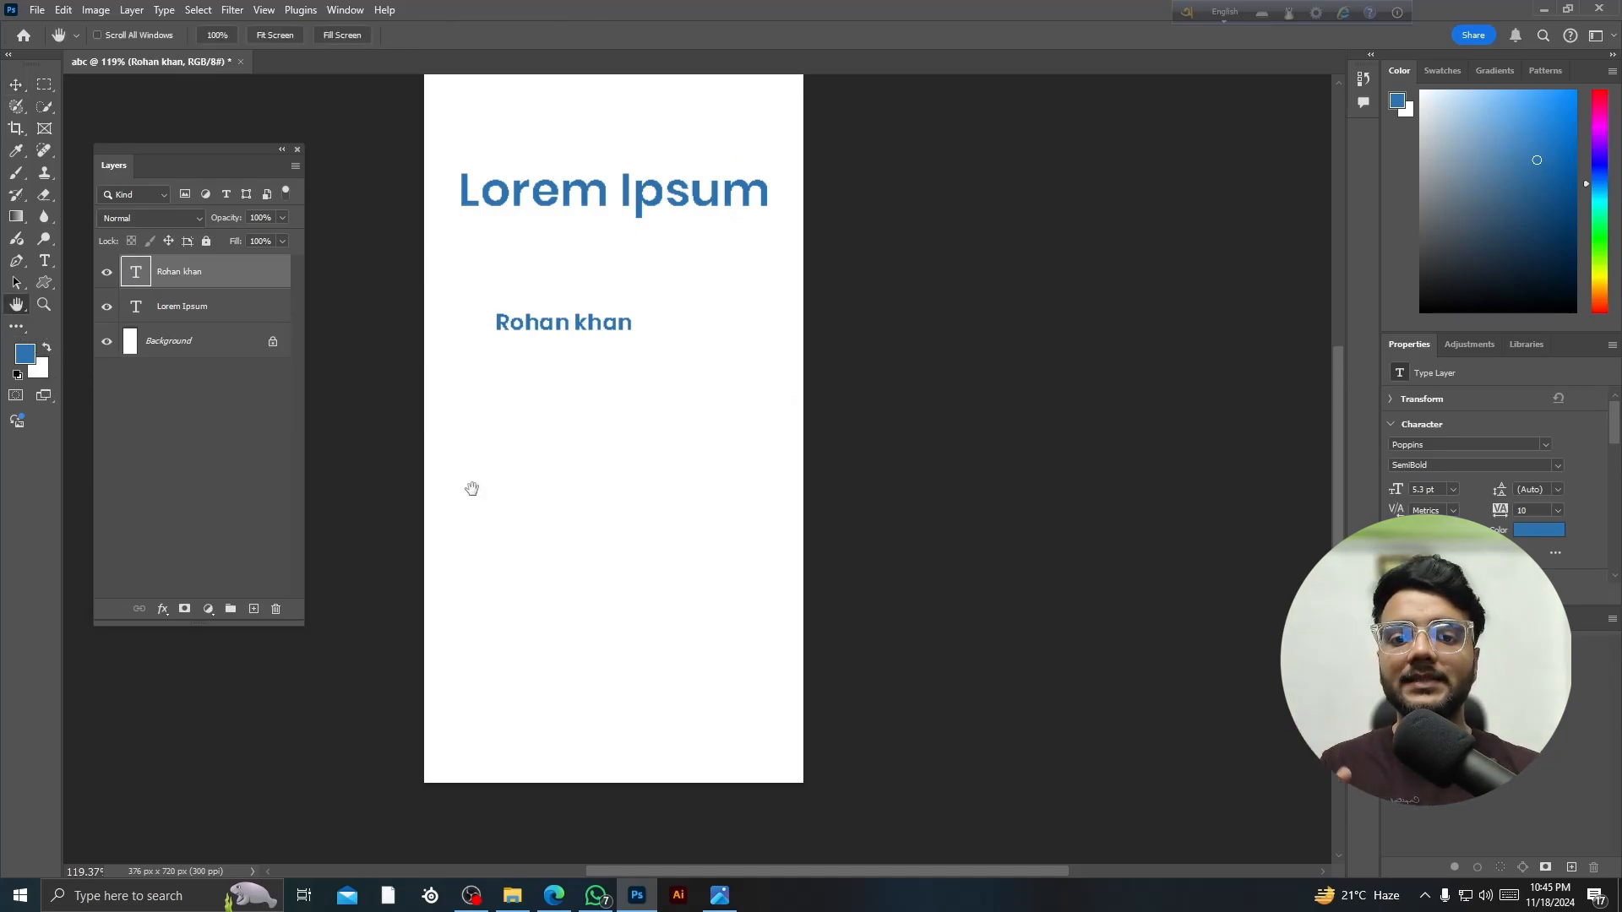
{"action": "scroll", "coordinate": [472, 490], "scroll_direction": "left", "scroll_amount": 4}
{"action": "scroll", "coordinate": [470, 485], "scroll_direction": "up", "scroll_amount": 1}
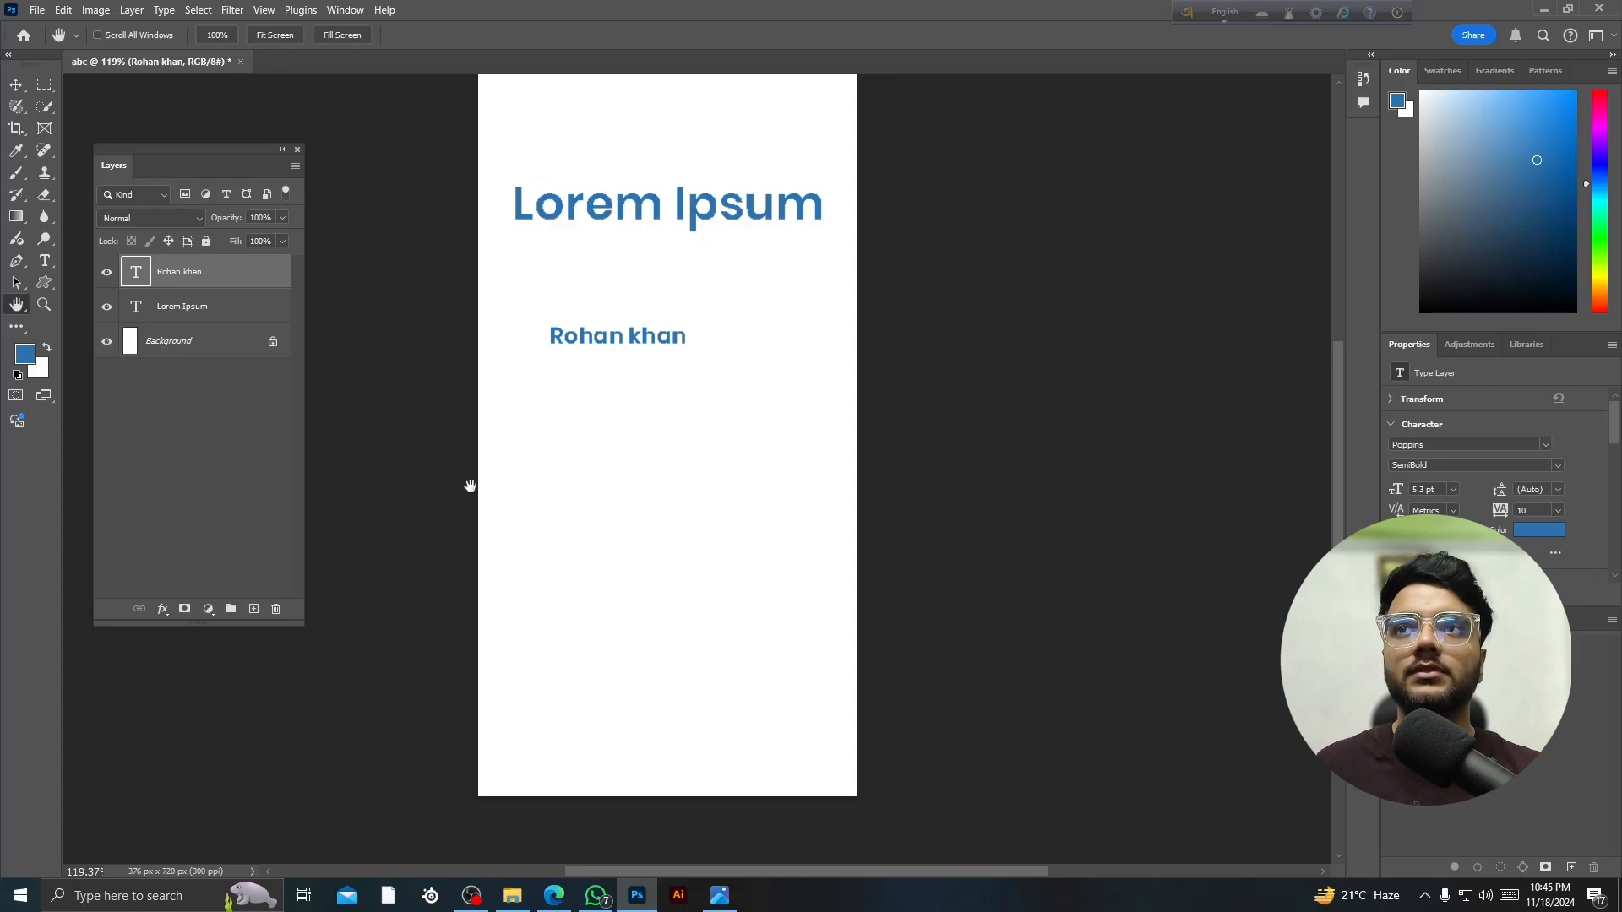
{"action": "scroll", "coordinate": [456, 493], "scroll_direction": "up", "scroll_amount": 1}
{"action": "scroll", "coordinate": [561, 543], "scroll_direction": "down", "scroll_amount": 3}
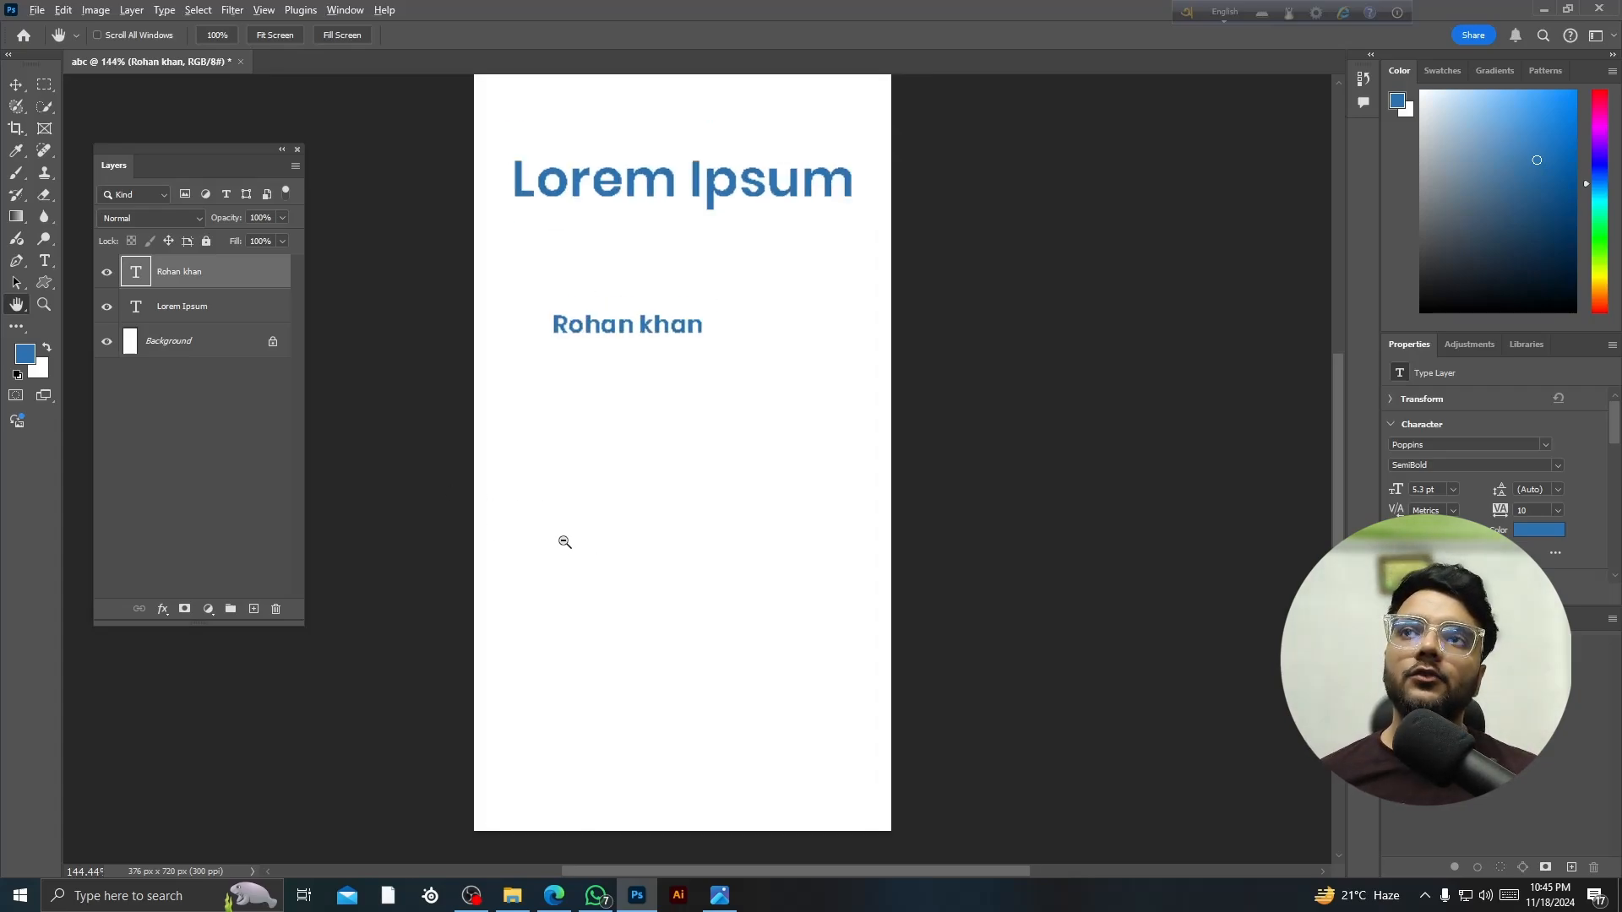
{"action": "left_click_drag", "start_coordinate": [609, 520], "coordinate": [815, 492]}
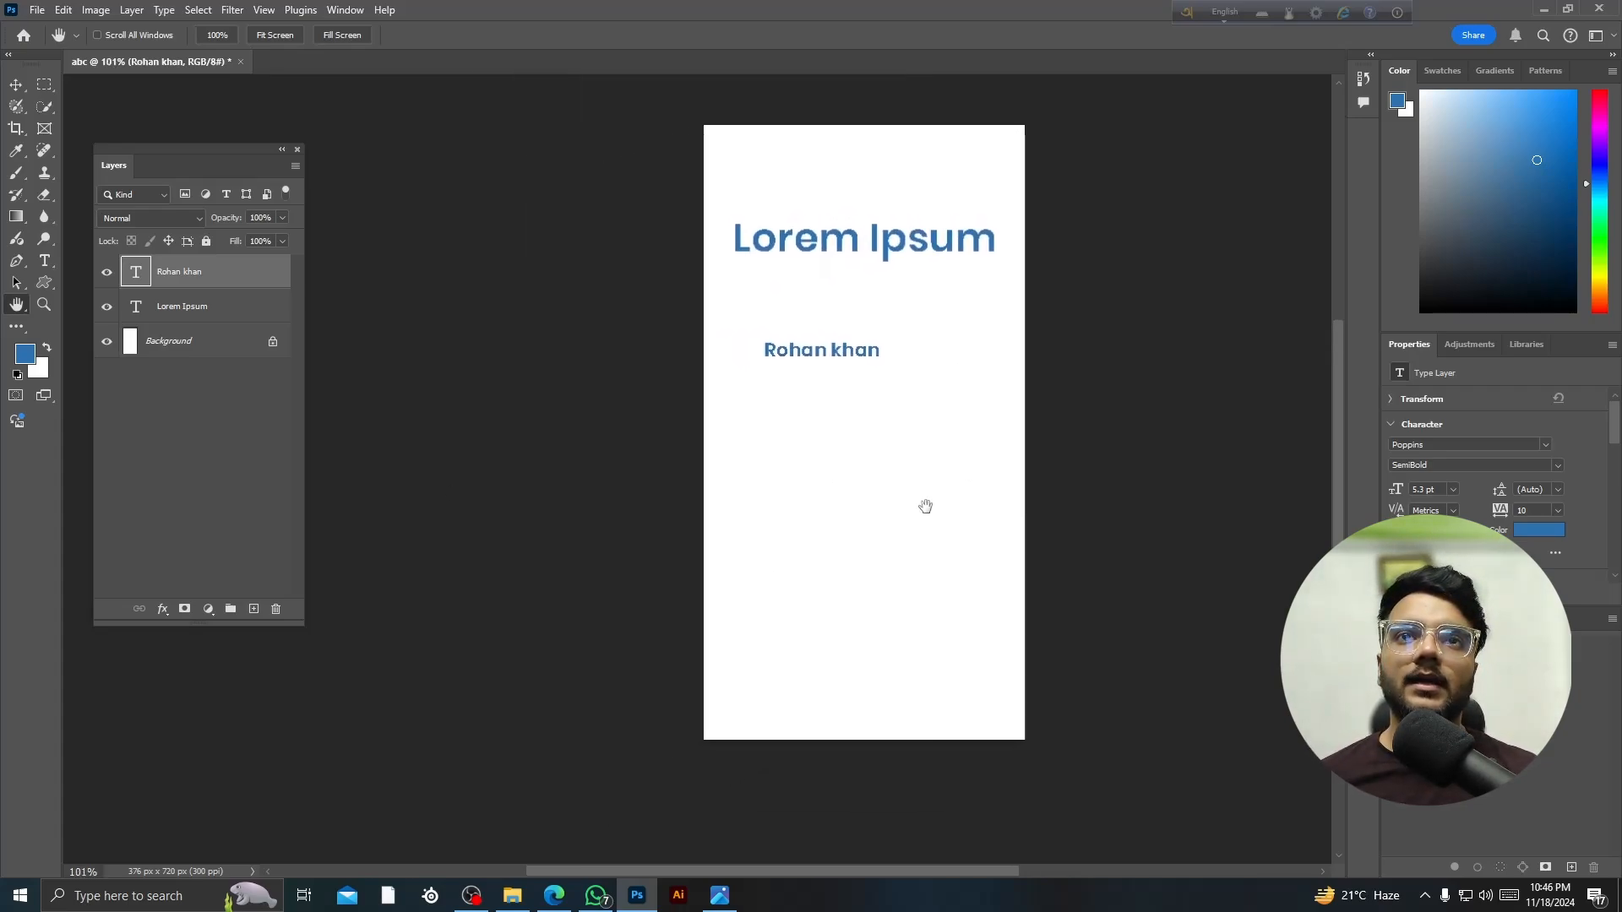
- Pan around and re-centre the page at about 131% zoom so both text lines show
{"action": "scroll", "coordinate": [913, 506], "scroll_direction": "up", "scroll_amount": 6}
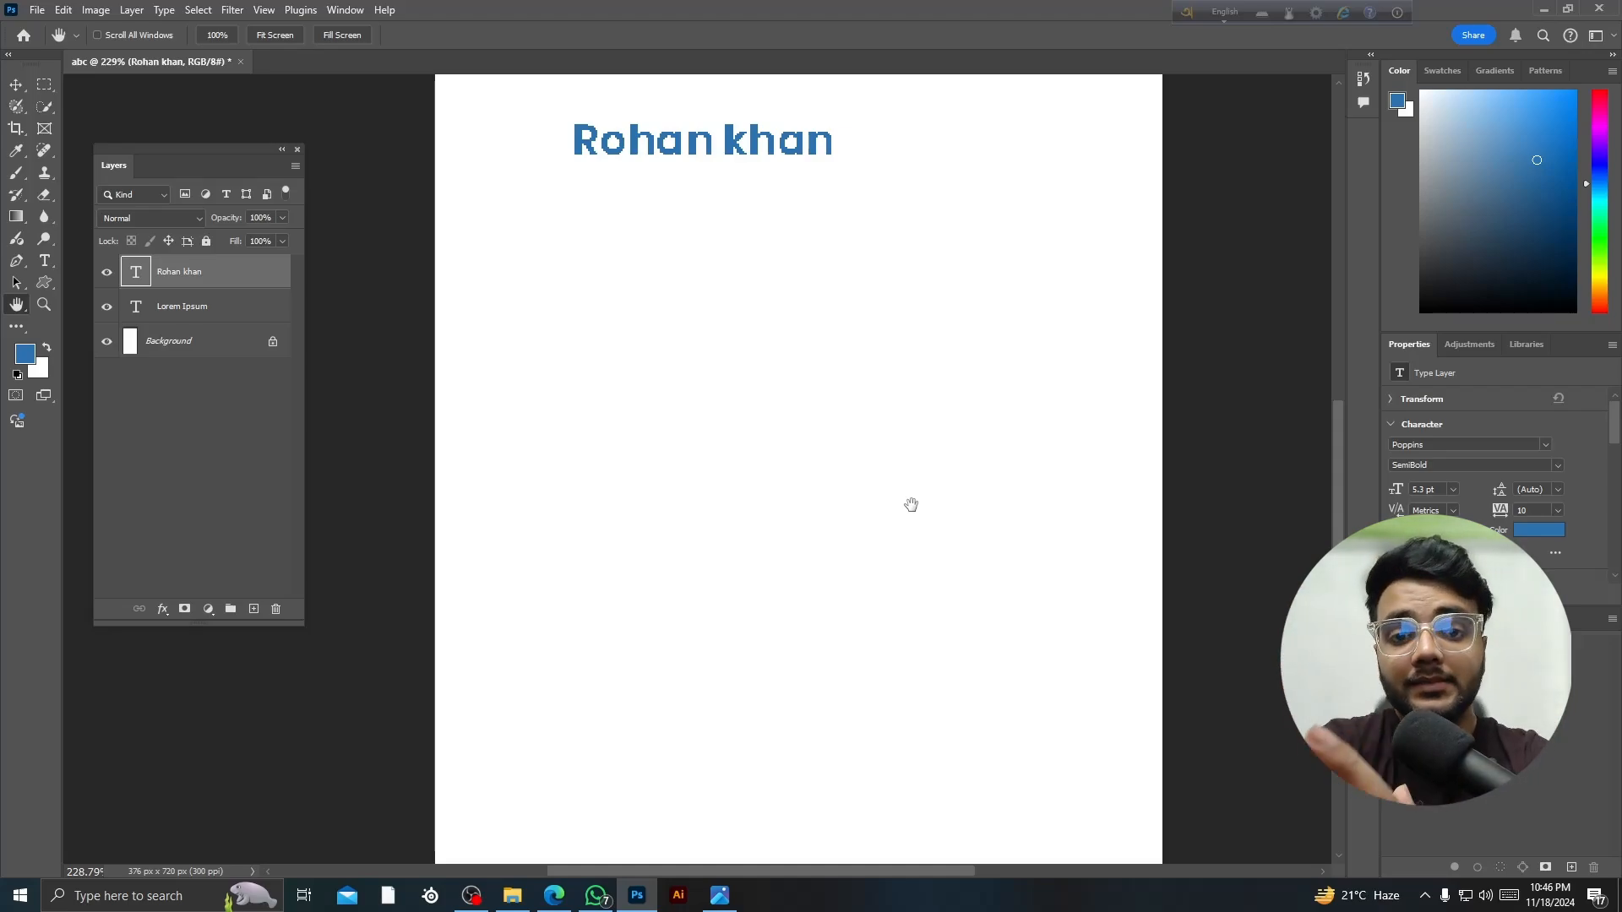
{"action": "scroll", "coordinate": [898, 459], "scroll_direction": "down", "scroll_amount": 3}
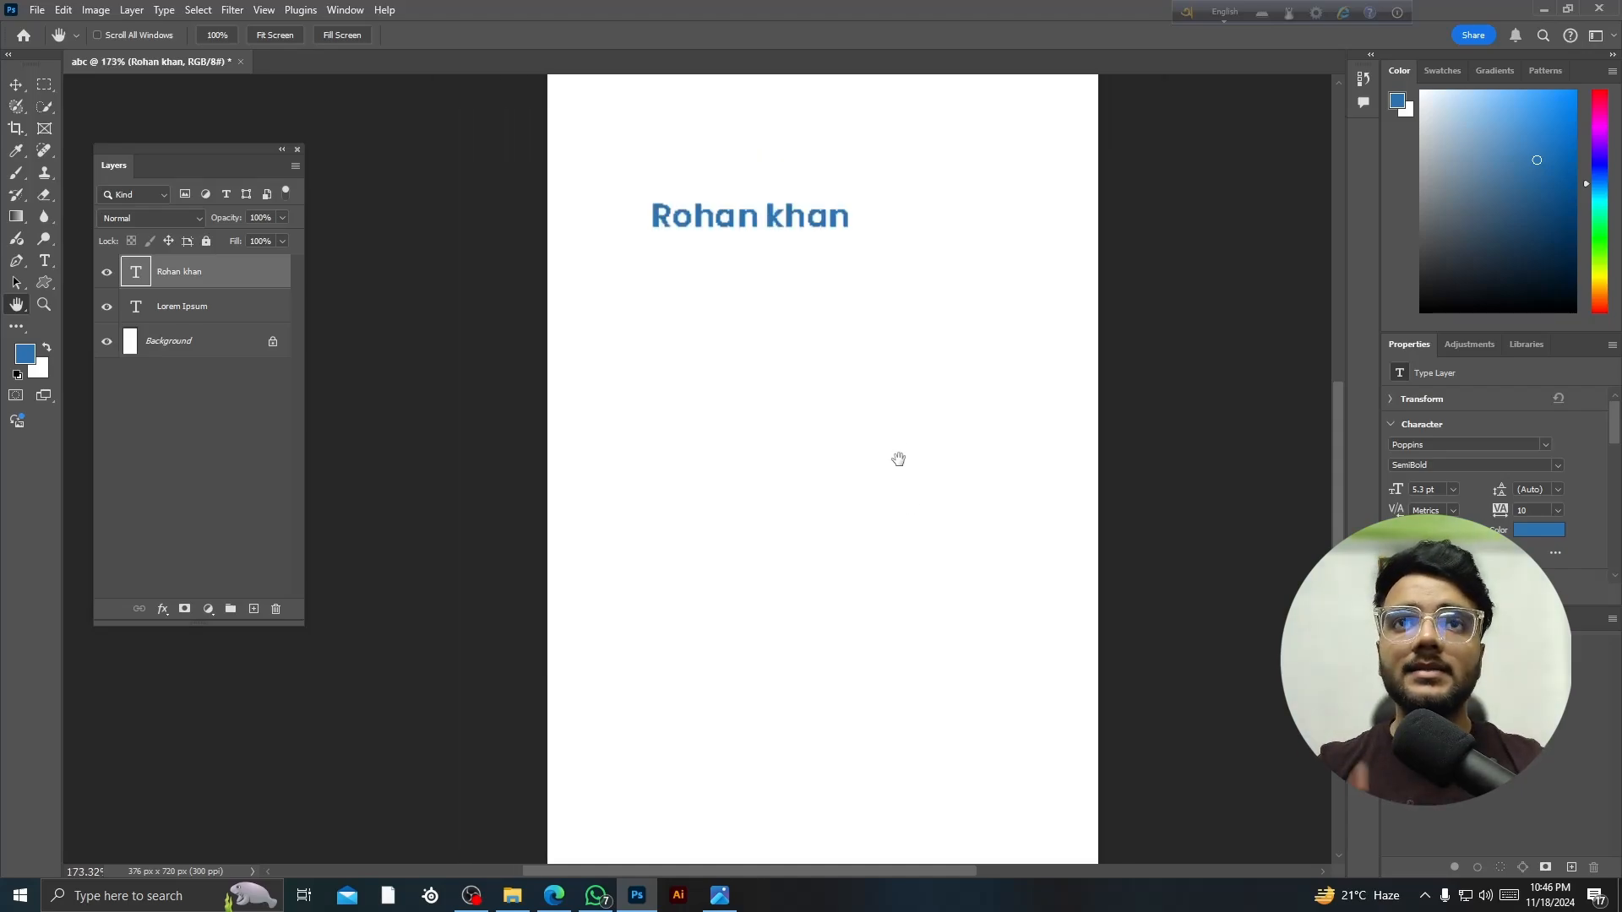
{"action": "scroll", "coordinate": [870, 461], "scroll_direction": "up", "scroll_amount": 1}
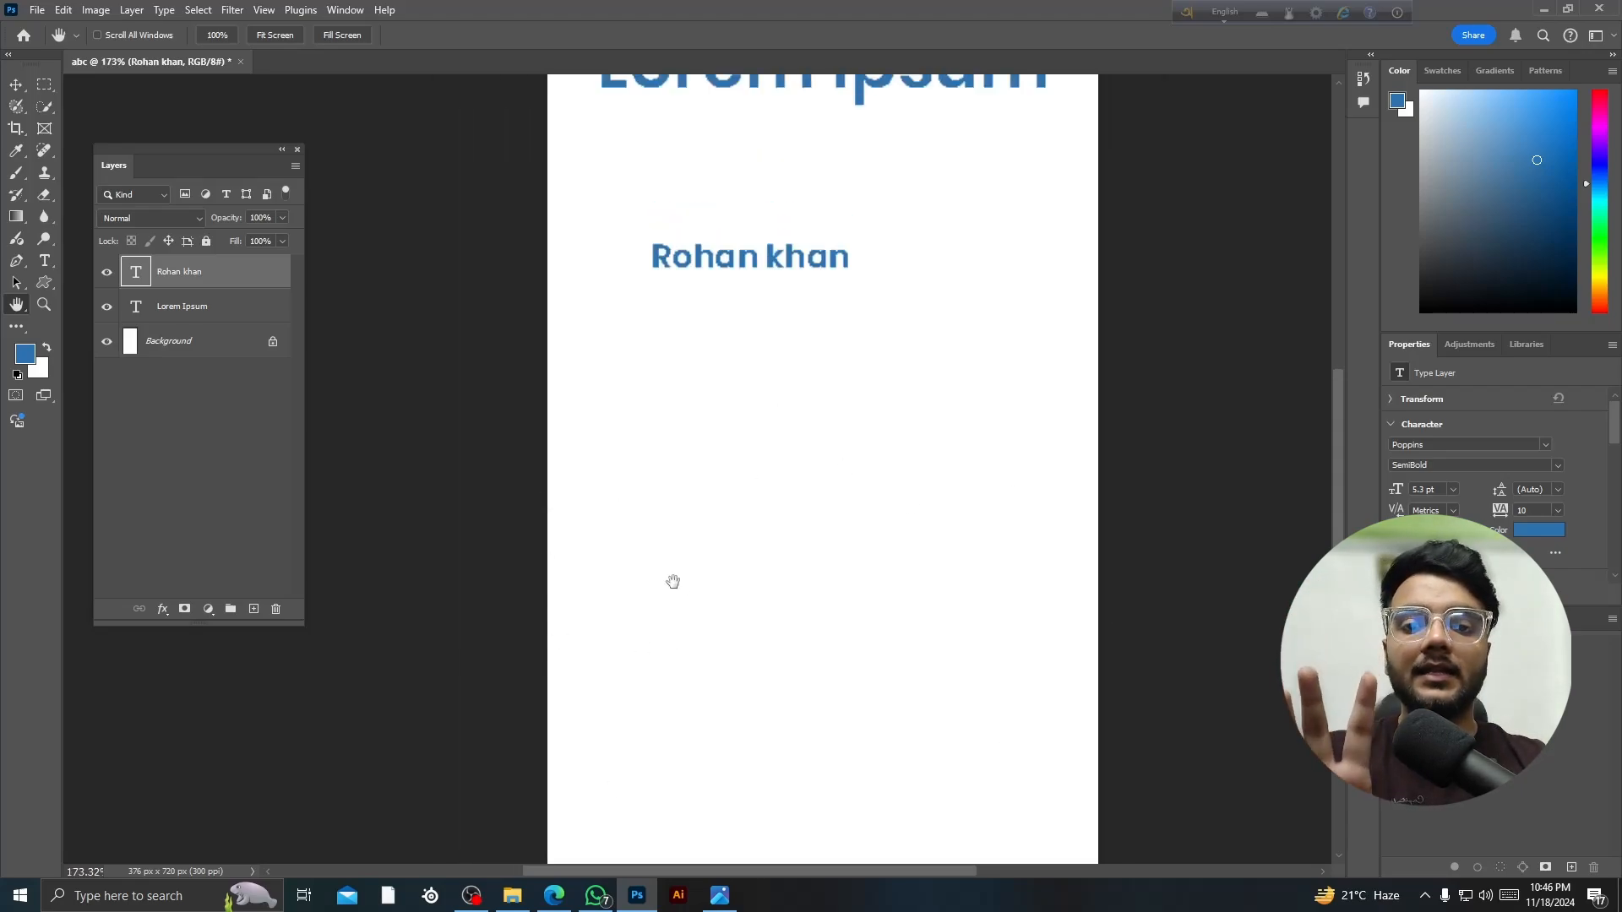
{"action": "scroll", "coordinate": [812, 289], "scroll_direction": "up", "scroll_amount": 2}
{"action": "scroll", "coordinate": [732, 402], "scroll_direction": "left", "scroll_amount": 2}
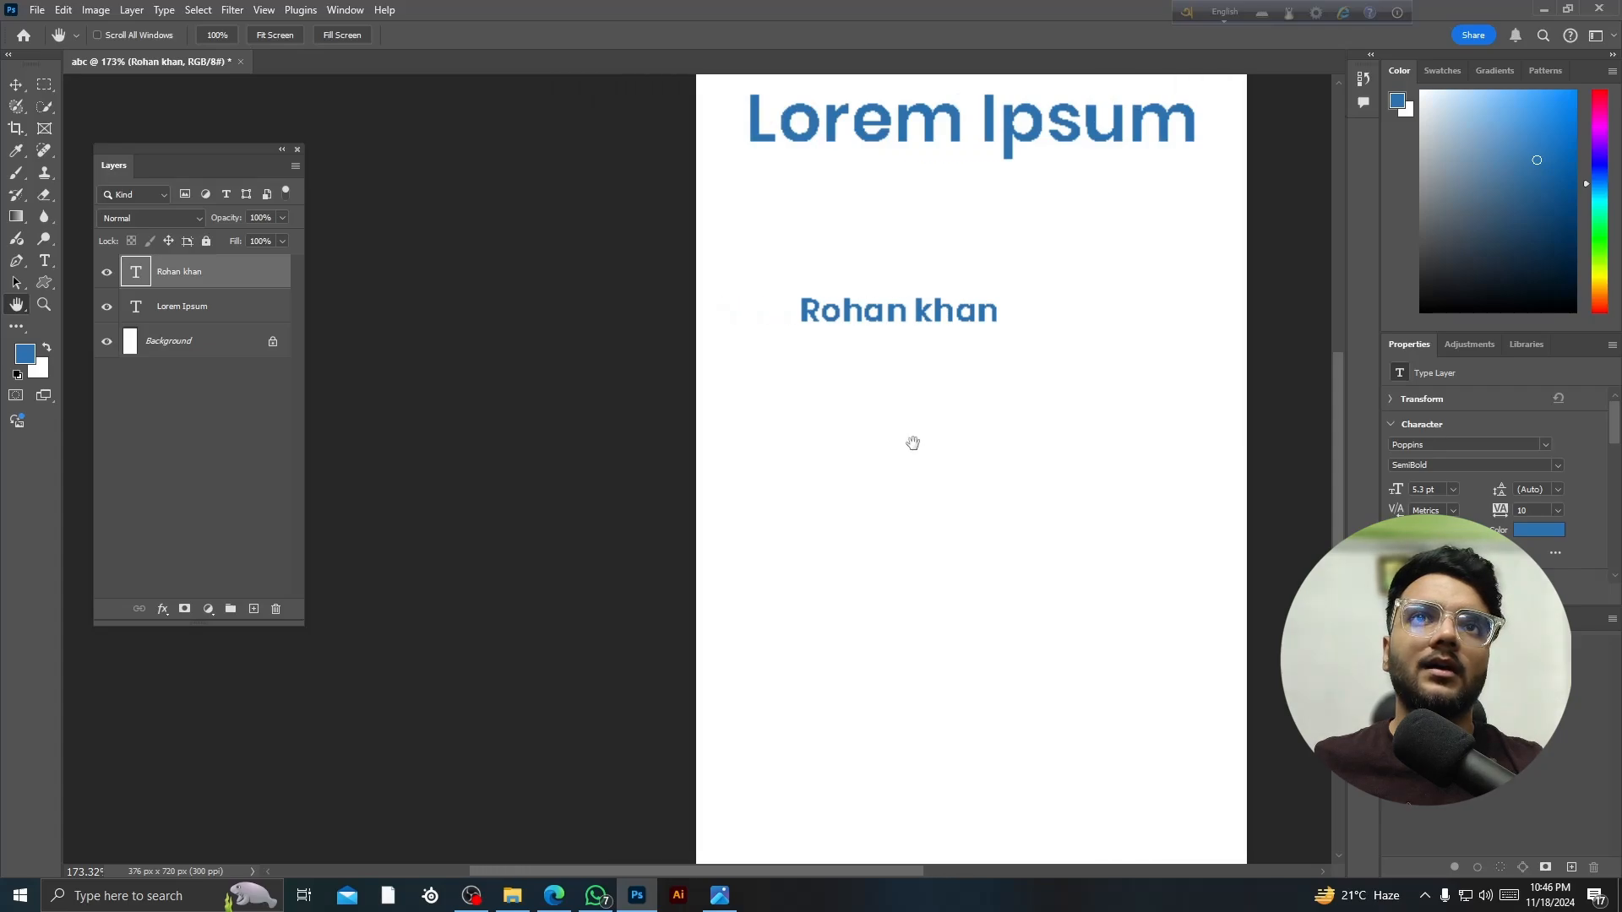
{"action": "scroll", "coordinate": [983, 464], "scroll_direction": "up", "scroll_amount": 2}
{"action": "left_click_drag", "start_coordinate": [938, 516], "coordinate": [395, 595]}
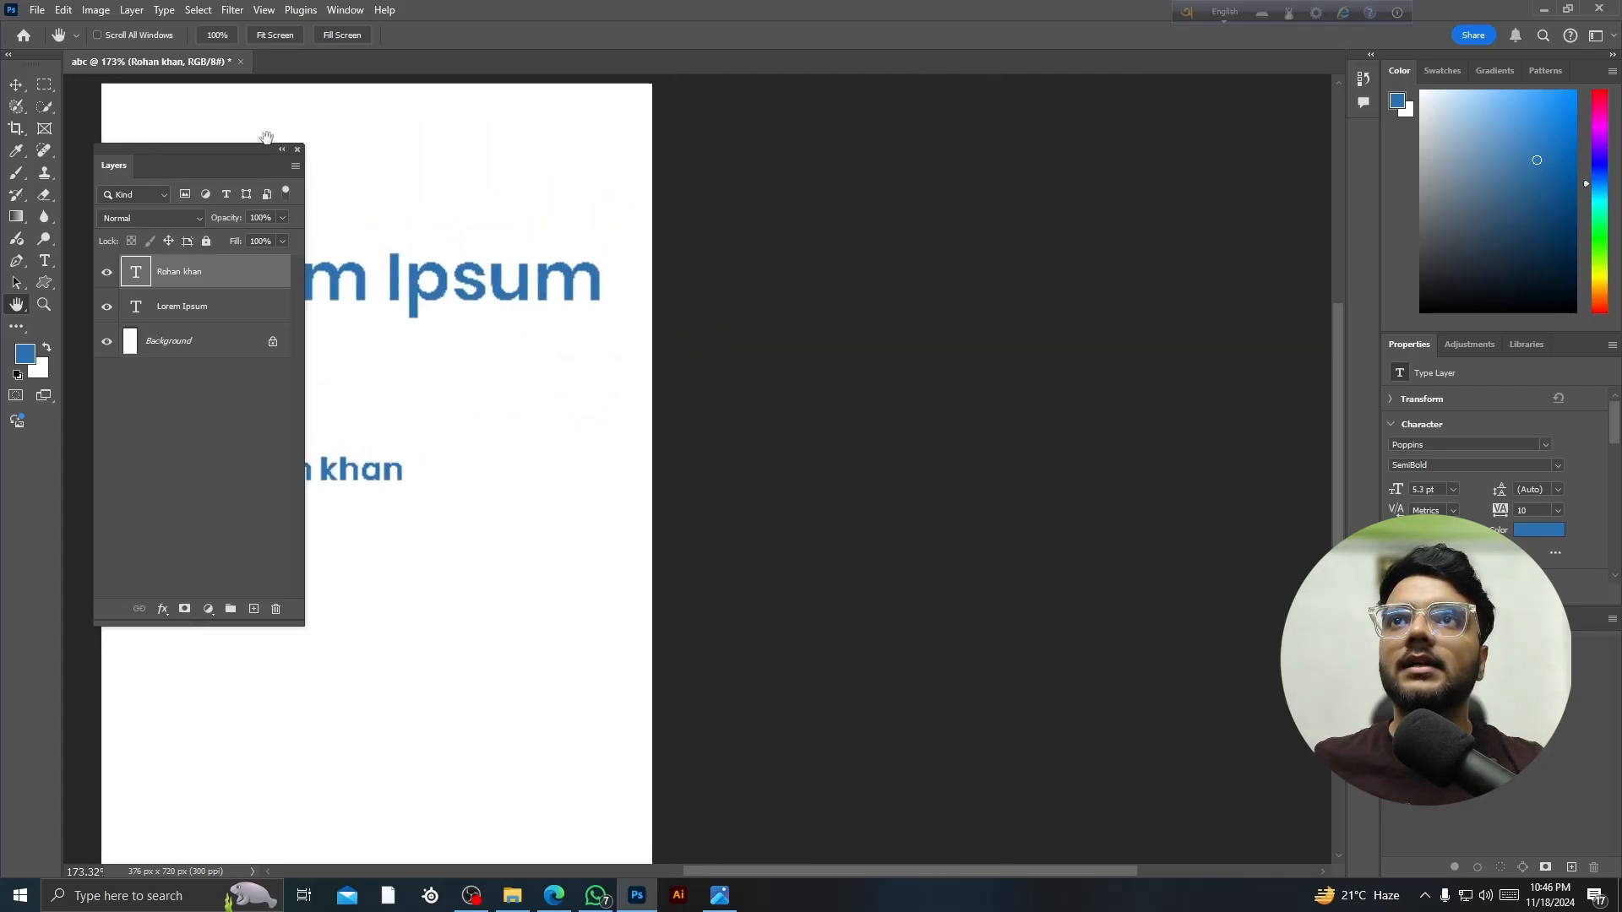
{"action": "left_click_drag", "start_coordinate": [396, 146], "coordinate": [1460, 333]}
{"action": "left_click_drag", "start_coordinate": [1192, 632], "coordinate": [510, 543]}
{"action": "left_click_drag", "start_coordinate": [424, 682], "coordinate": [884, 452]}
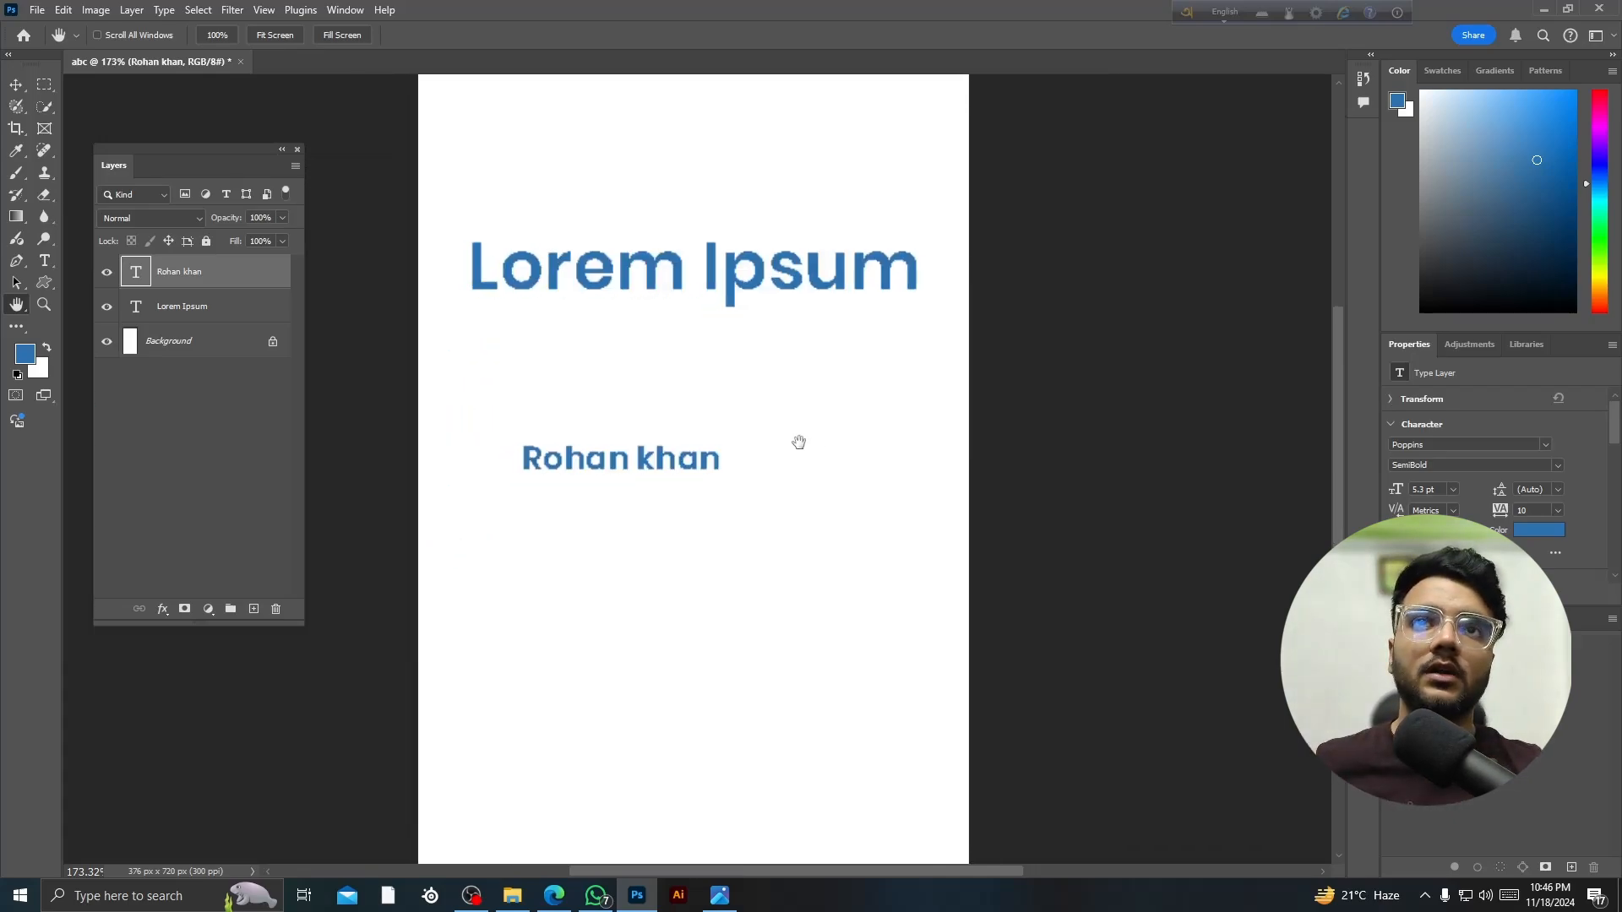
{"action": "scroll", "coordinate": [789, 449], "scroll_direction": "up", "scroll_amount": 1}
{"action": "scroll", "coordinate": [789, 450], "scroll_direction": "down", "scroll_amount": 2}
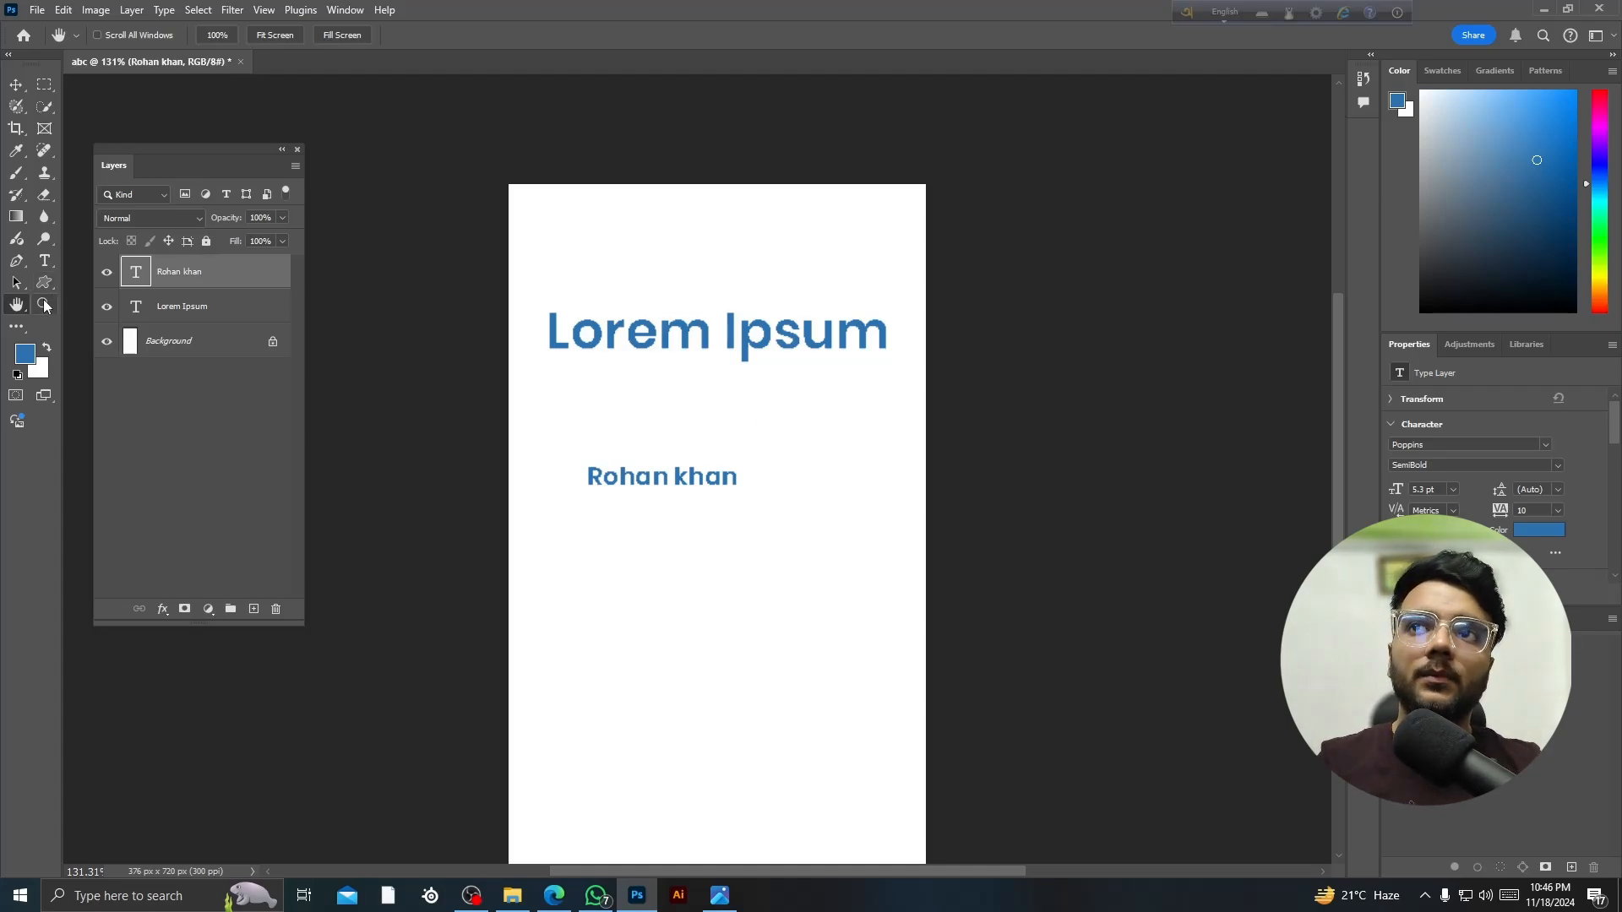
{"action": "left_click", "coordinate": [44, 304]}
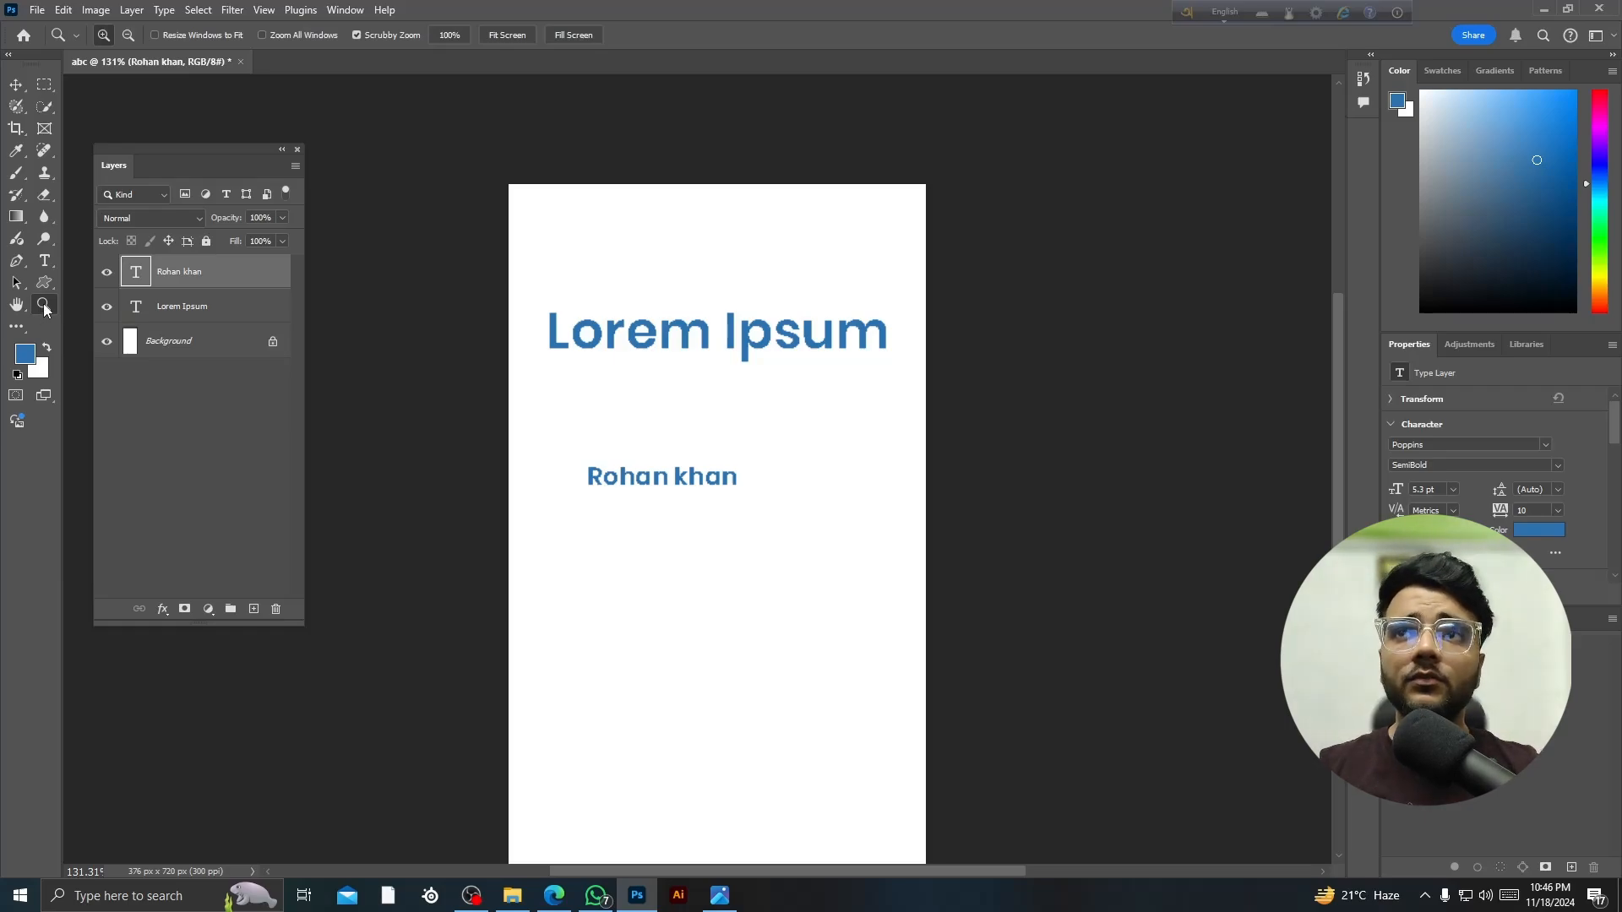
{"action": "mouse_move", "coordinate": [731, 556]}
{"action": "left_mouse_down"}
{"action": "mouse_move", "coordinate": [837, 641]}
{"action": "mouse_move", "coordinate": [735, 541]}
{"action": "left_mouse_up"}
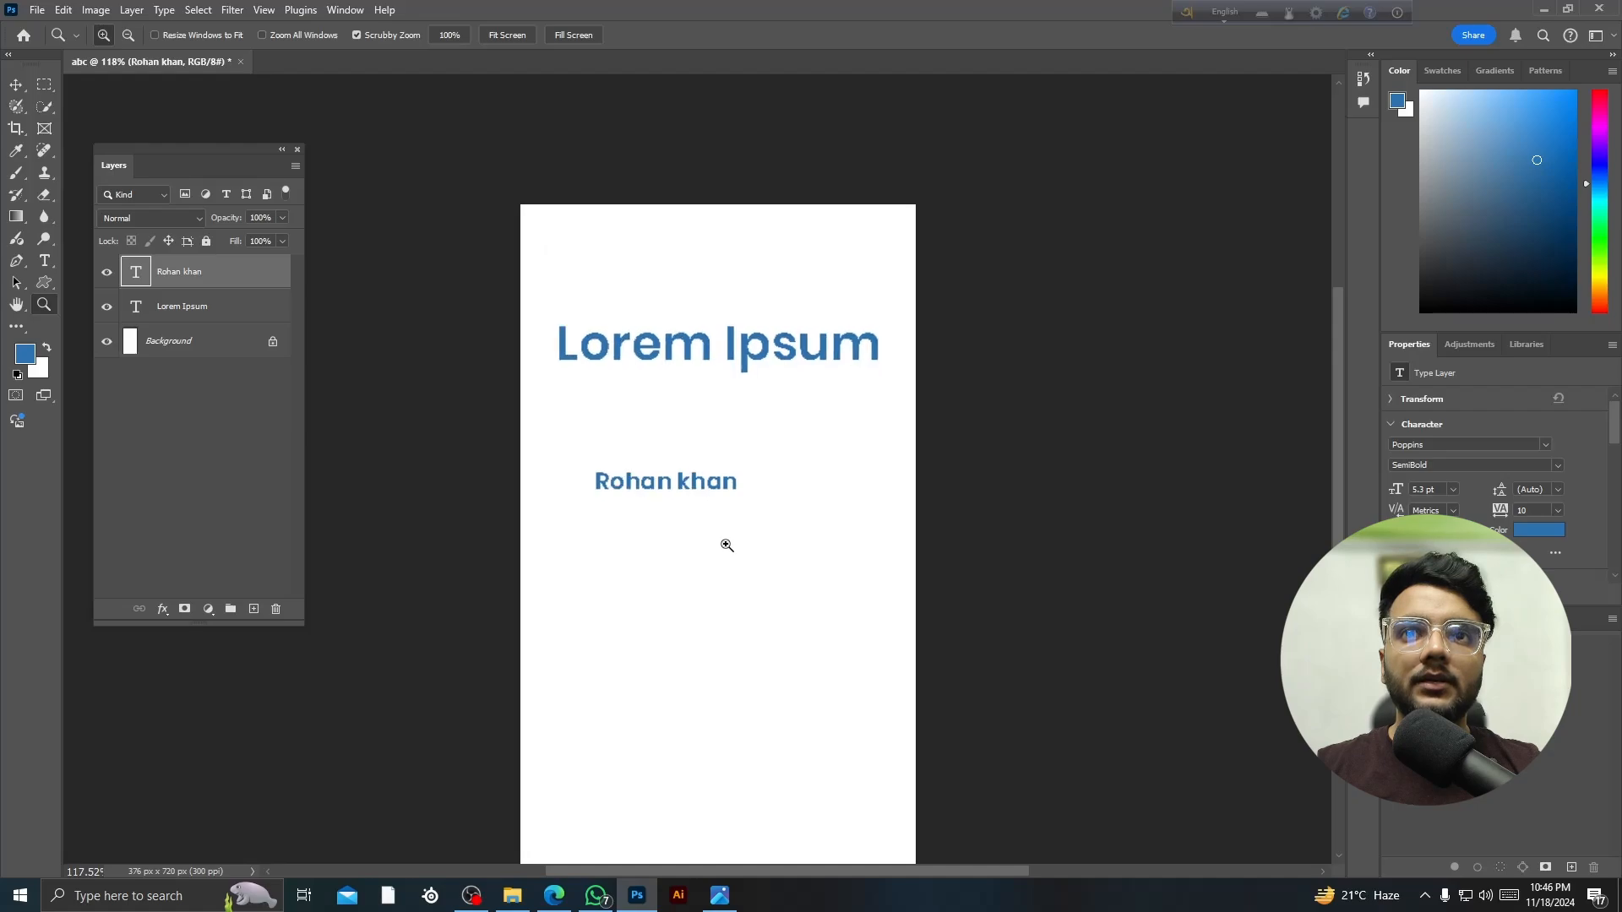
{"action": "left_click", "coordinate": [726, 545]}
{"action": "left_click", "coordinate": [726, 545]}
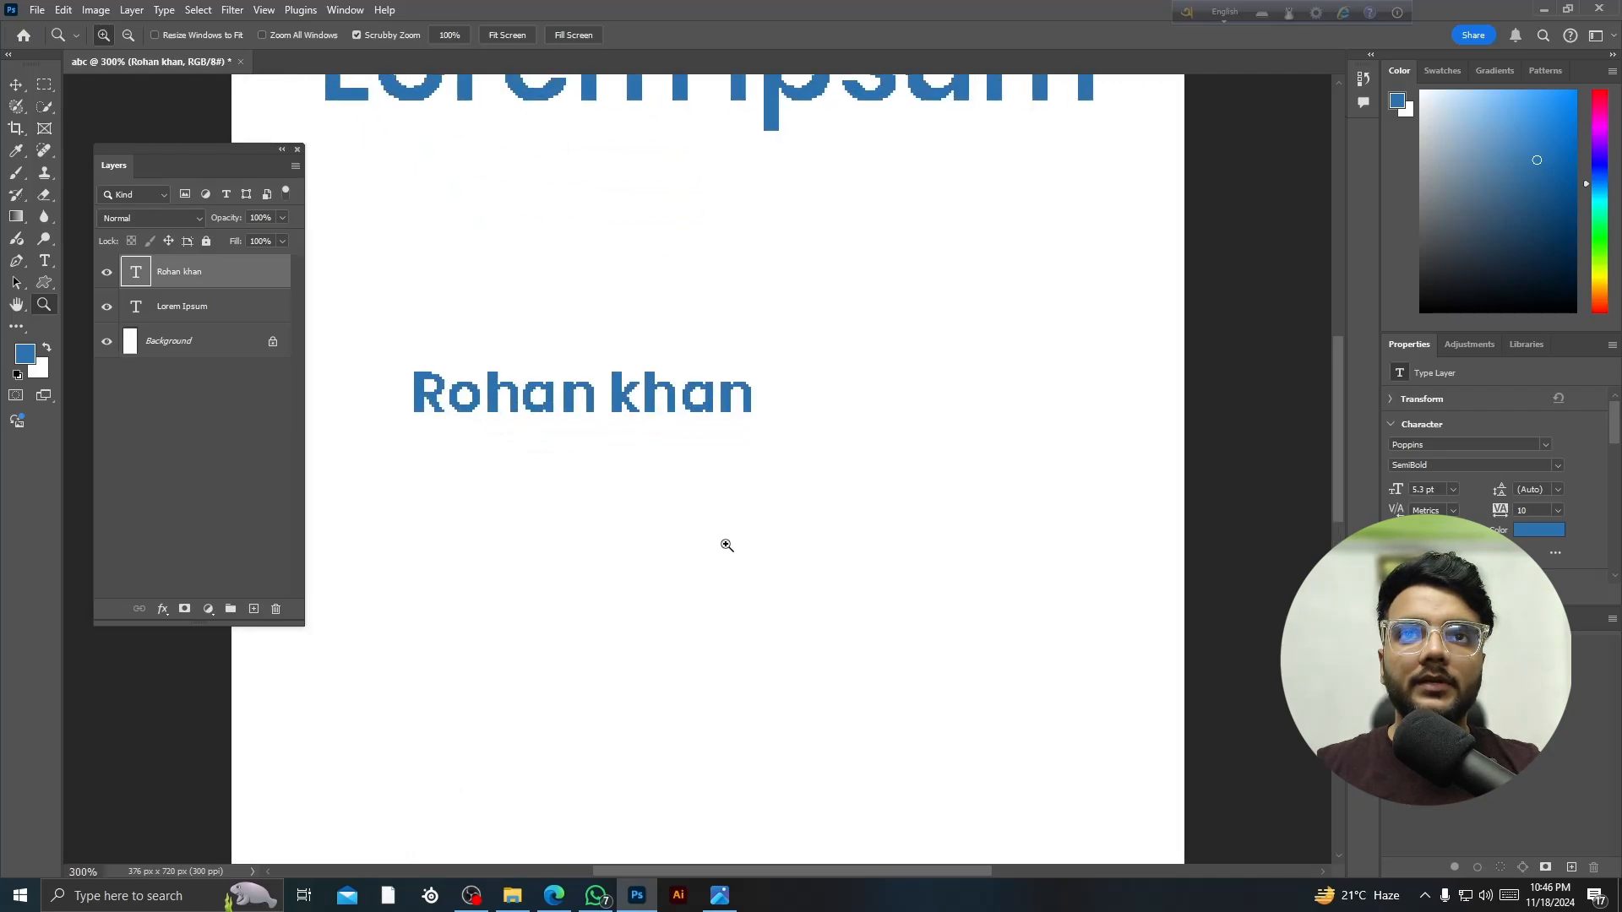
{"action": "left_click", "coordinate": [726, 545]}
- Zoom back out until the whole page fits in view again
{"action": "left_click_drag", "start_coordinate": [1112, 801], "coordinate": [1061, 764]}
{"action": "left_click_drag", "start_coordinate": [937, 672], "coordinate": [848, 612]}
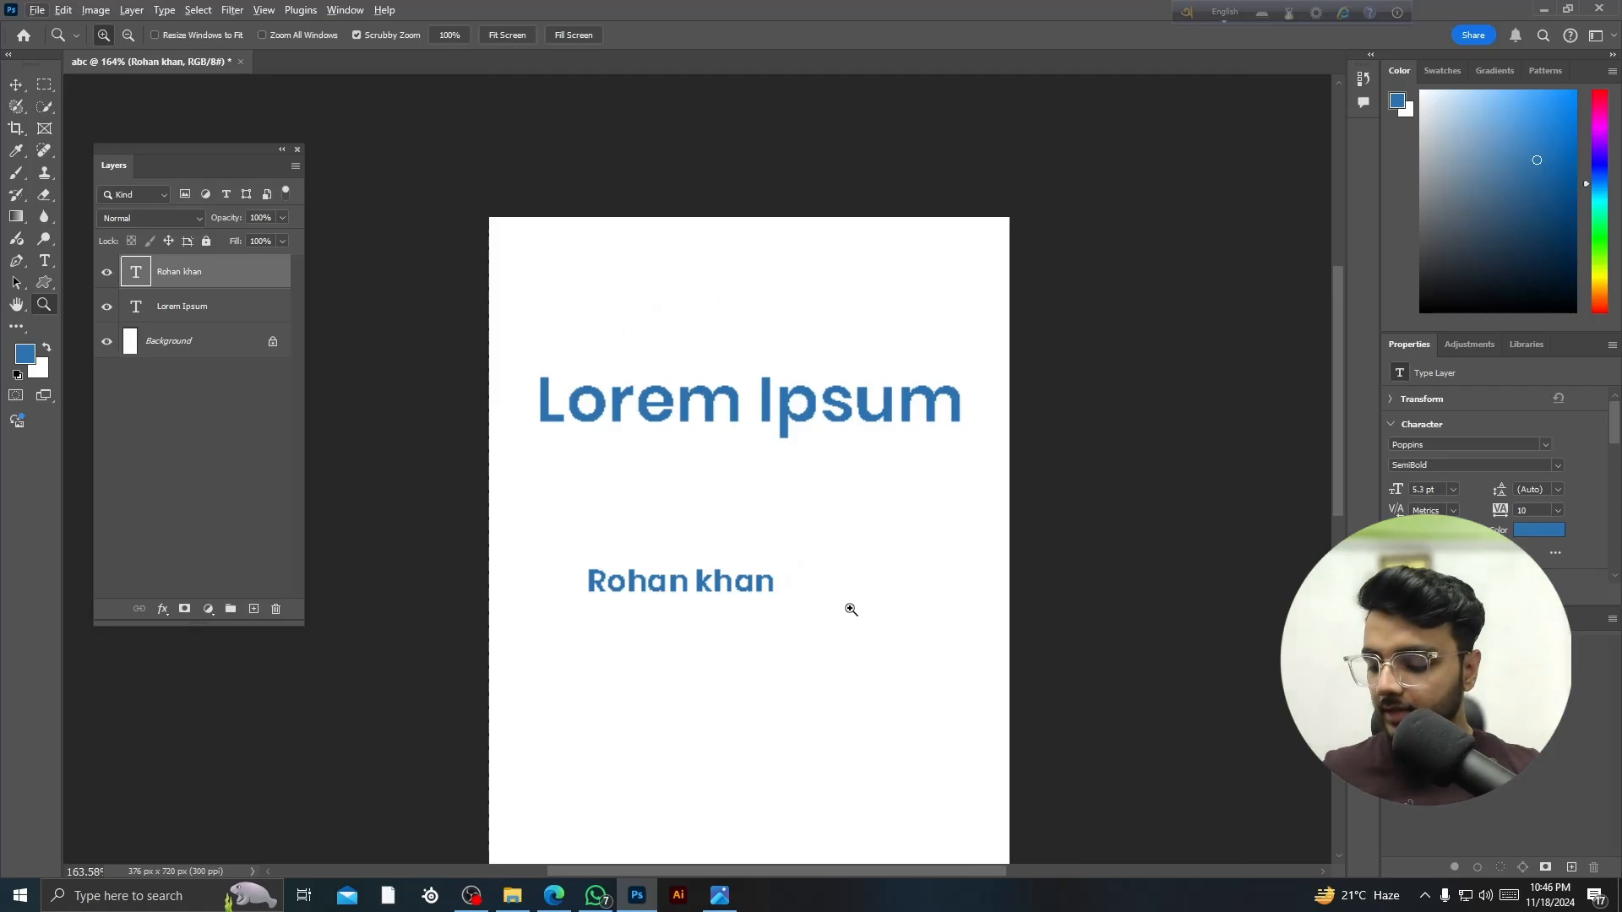
{"action": "left_click", "coordinate": [803, 513], "text": "alt"}
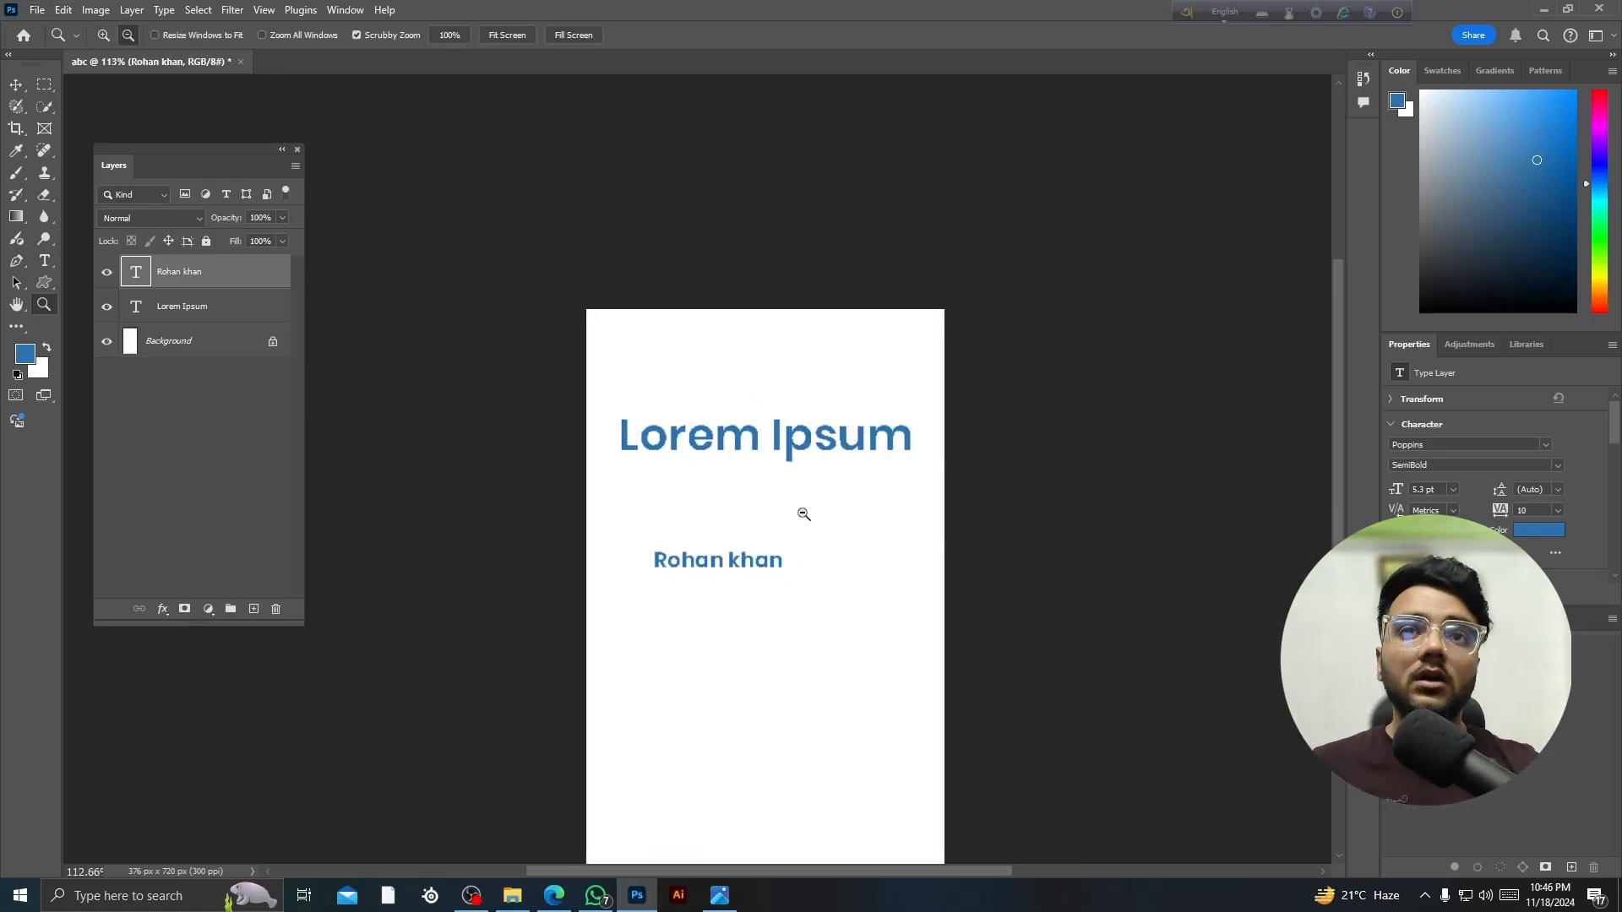
{"action": "scroll", "coordinate": [829, 529], "scroll_direction": "down", "scroll_amount": 1}
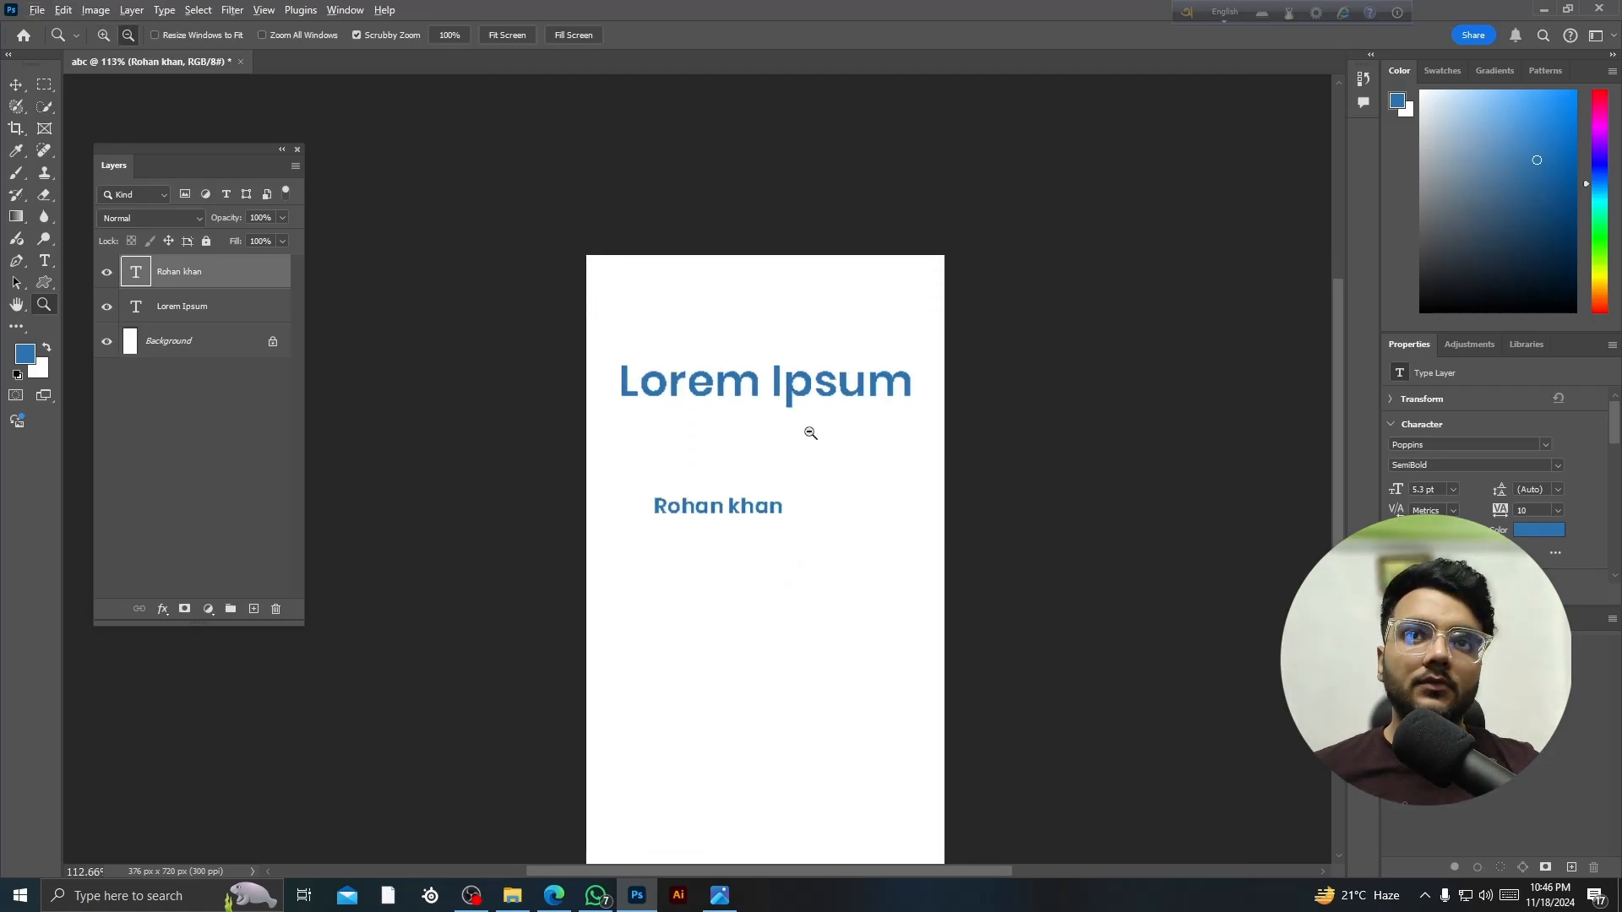
{"action": "scroll", "coordinate": [810, 431], "scroll_direction": "down", "scroll_amount": 3}
{"action": "scroll", "coordinate": [807, 477], "scroll_direction": "down", "scroll_amount": 4}
{"action": "scroll", "coordinate": [807, 508], "scroll_direction": "down", "scroll_amount": 1}
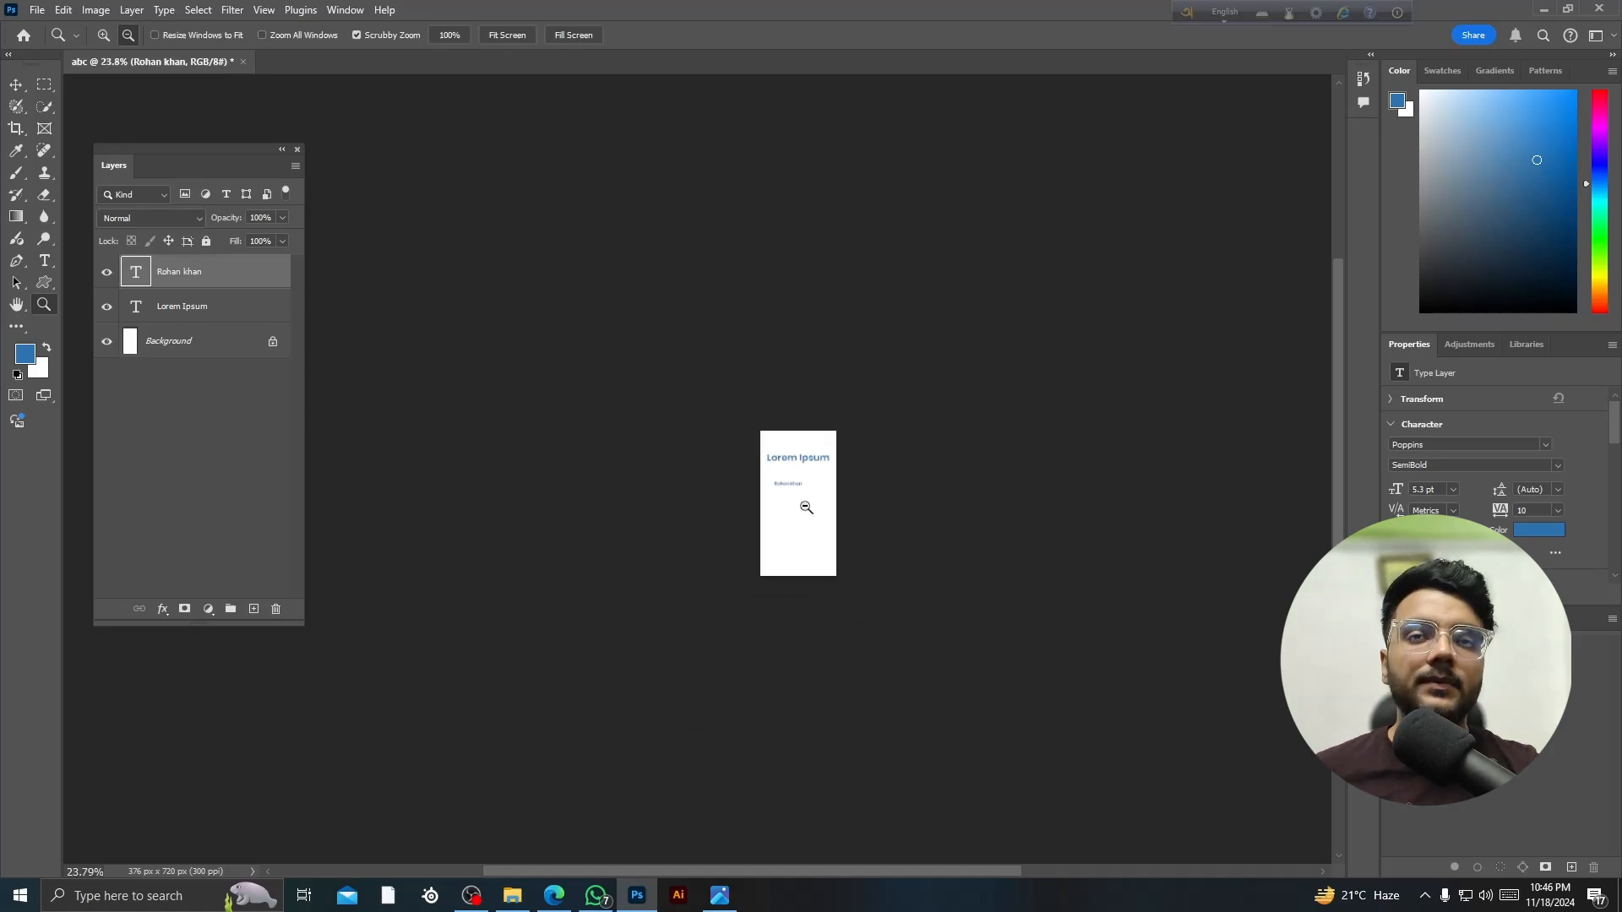
{"action": "scroll", "coordinate": [806, 505], "scroll_direction": "up", "scroll_amount": 8}
{"action": "scroll", "coordinate": [805, 504], "scroll_direction": "down", "scroll_amount": 3}
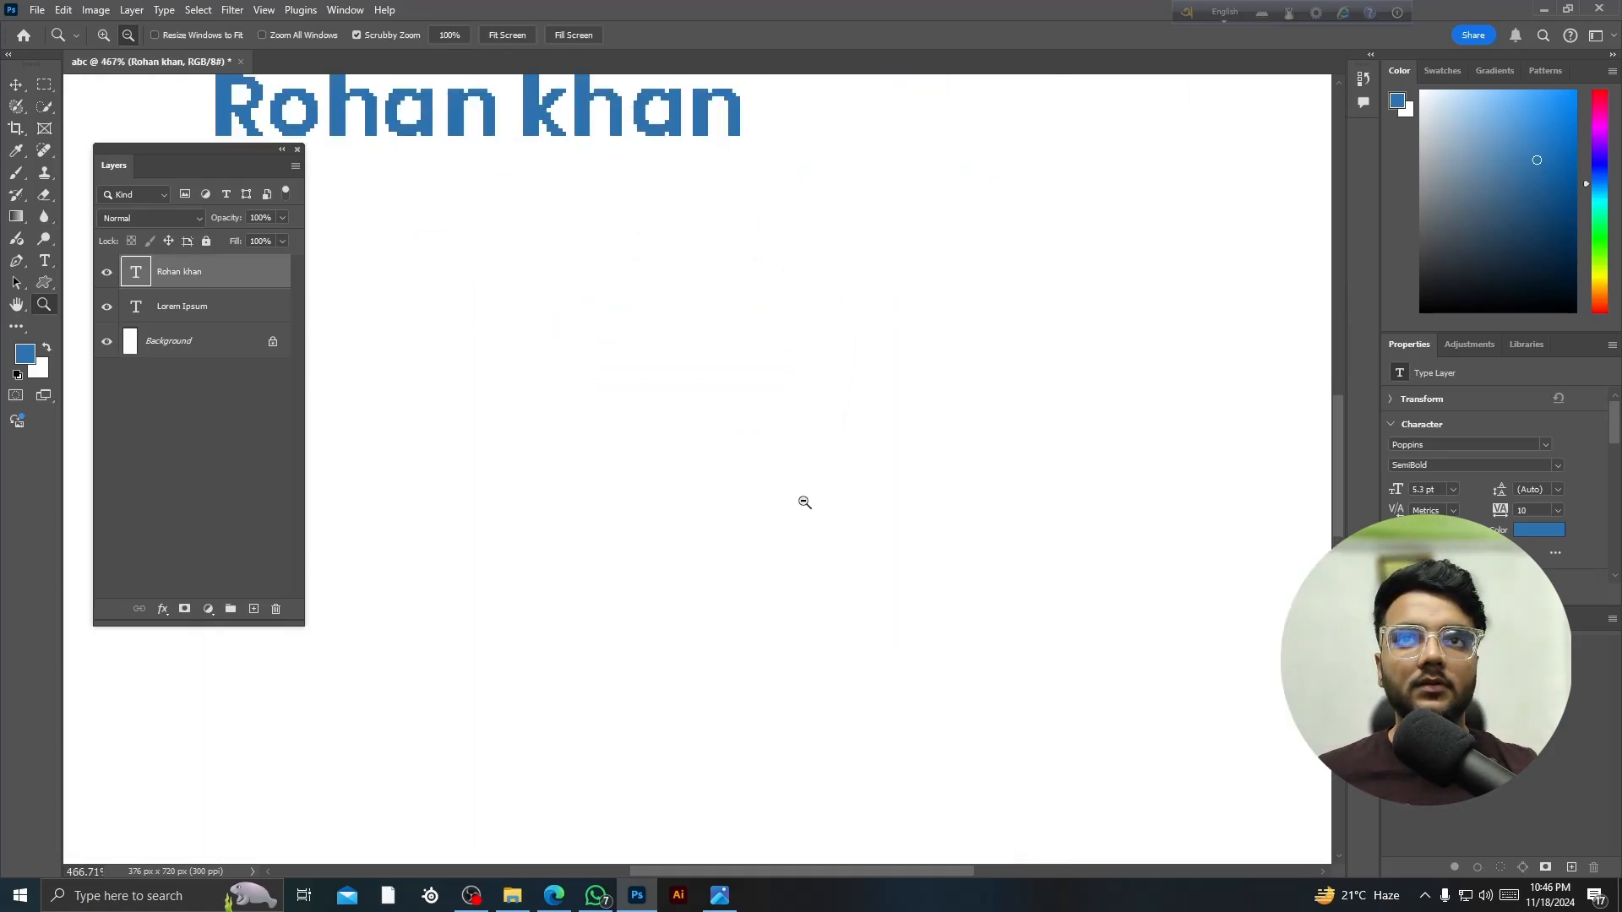
{"action": "left_click", "coordinate": [15, 83]}
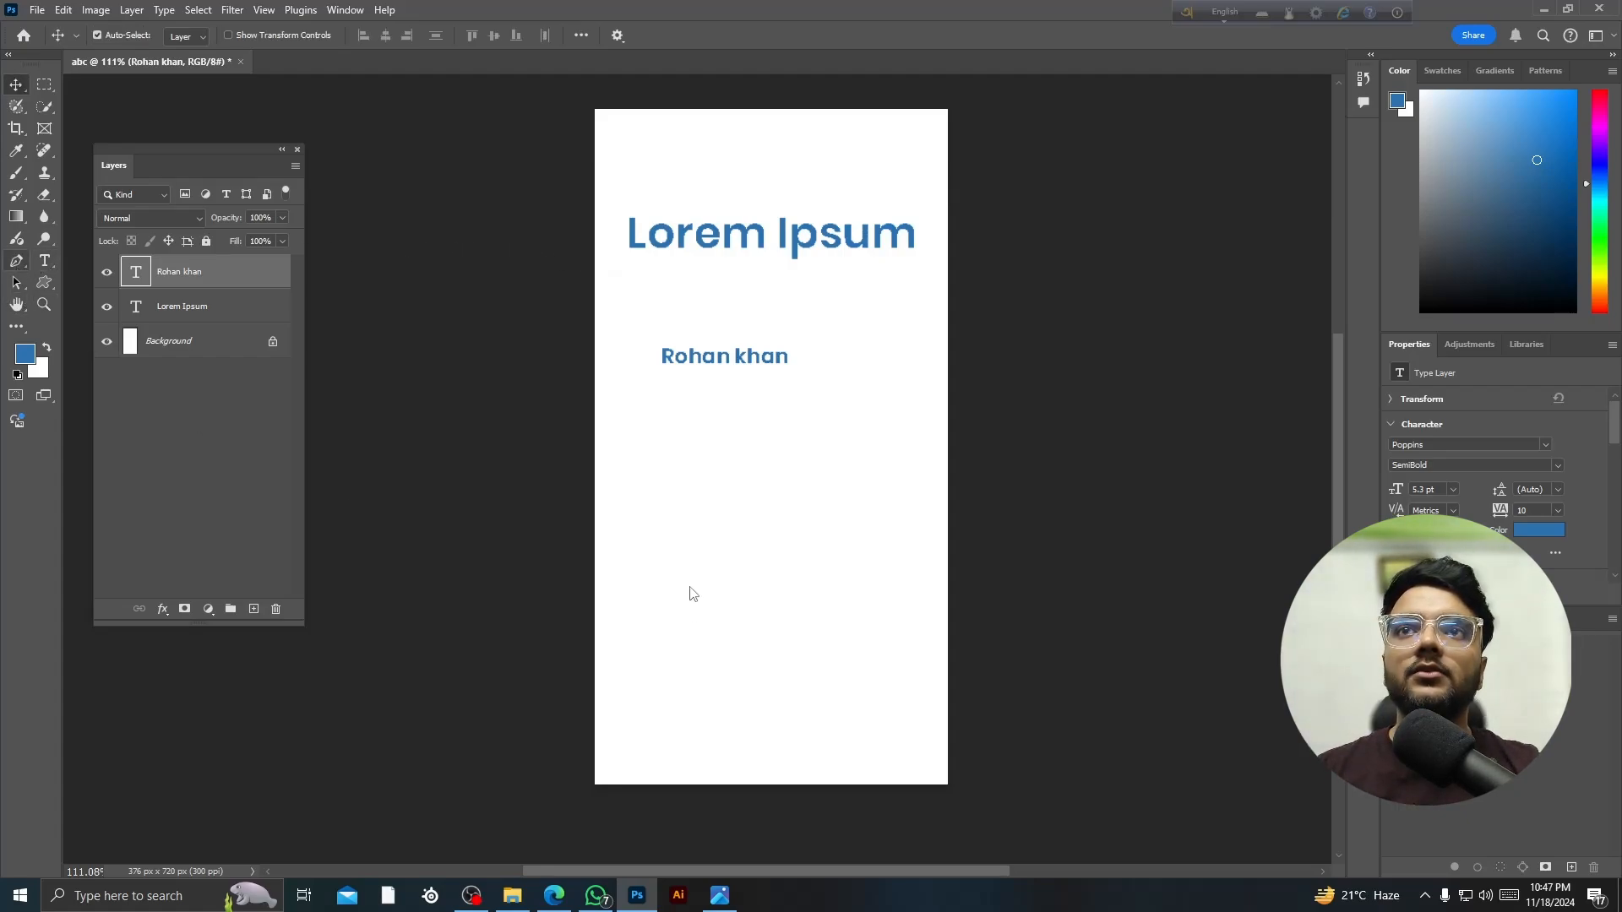
- With the Pen tool, lay anchors down the page, around the bottom and up the left side
{"action": "key", "text": "p"}
{"action": "left_click", "coordinate": [689, 467]}
{"action": "left_click", "coordinate": [676, 539]}
{"action": "mouse_move", "coordinate": [741, 546]}
{"action": "left_mouse_down"}
{"action": "mouse_move", "coordinate": [799, 554]}
{"action": "mouse_move", "coordinate": [807, 652]}
{"action": "left_mouse_up"}
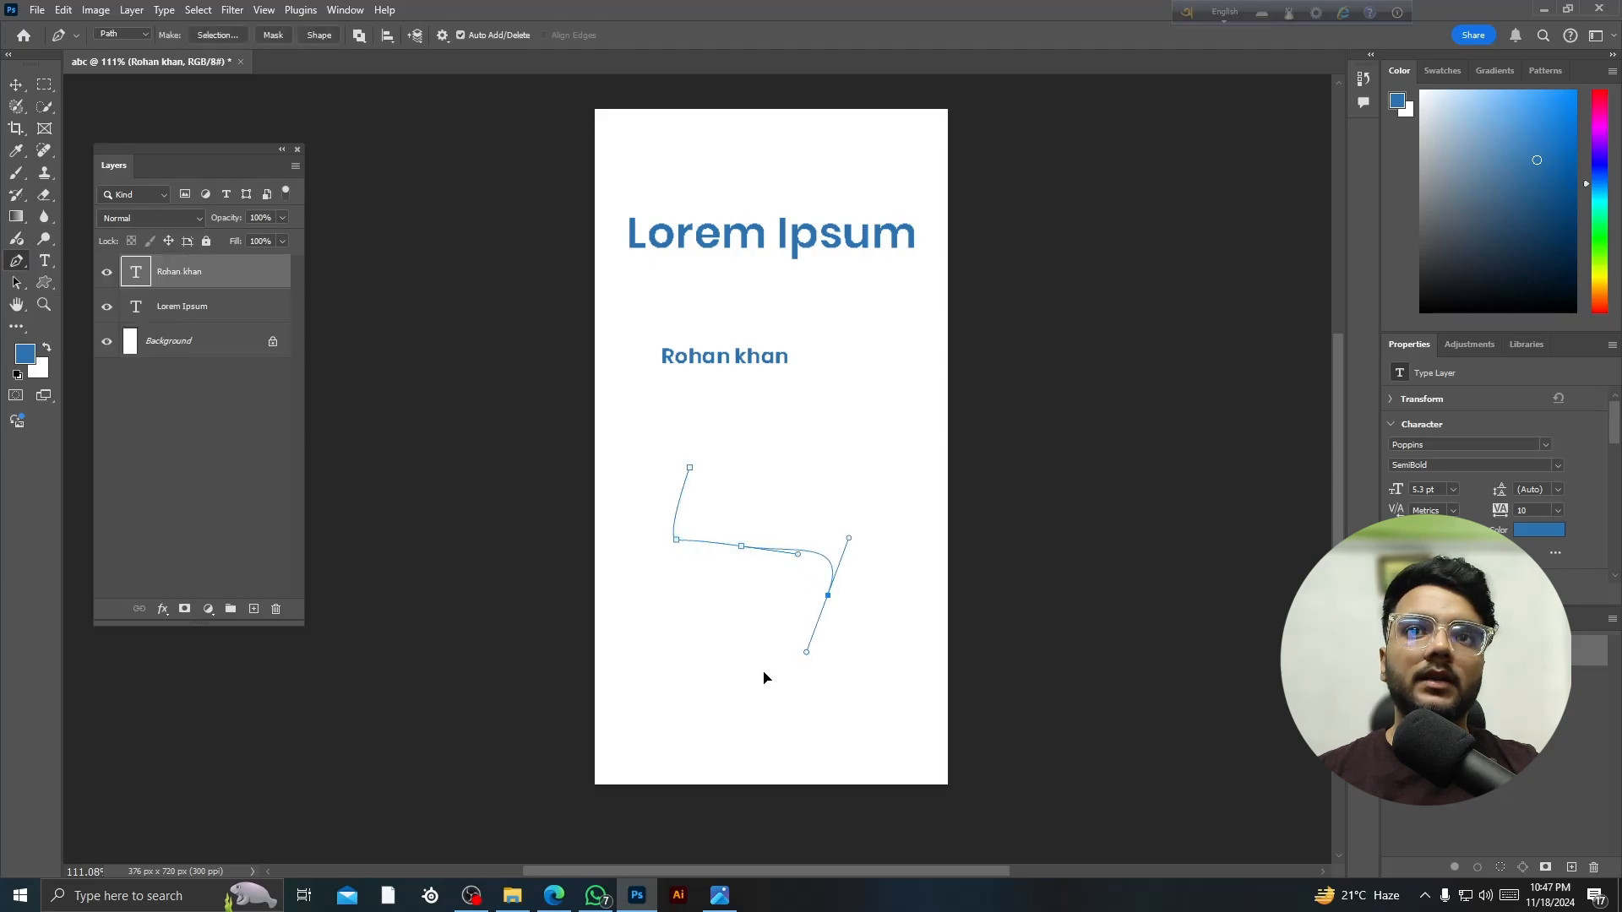
{"action": "left_click", "coordinate": [760, 672]}
{"action": "left_click", "coordinate": [653, 655]}
{"action": "left_click", "coordinate": [621, 571]}
{"action": "left_click", "coordinate": [637, 466]}
{"action": "left_click", "coordinate": [637, 427]}
{"action": "left_click", "coordinate": [625, 391]}
{"action": "left_click", "coordinate": [656, 339]}
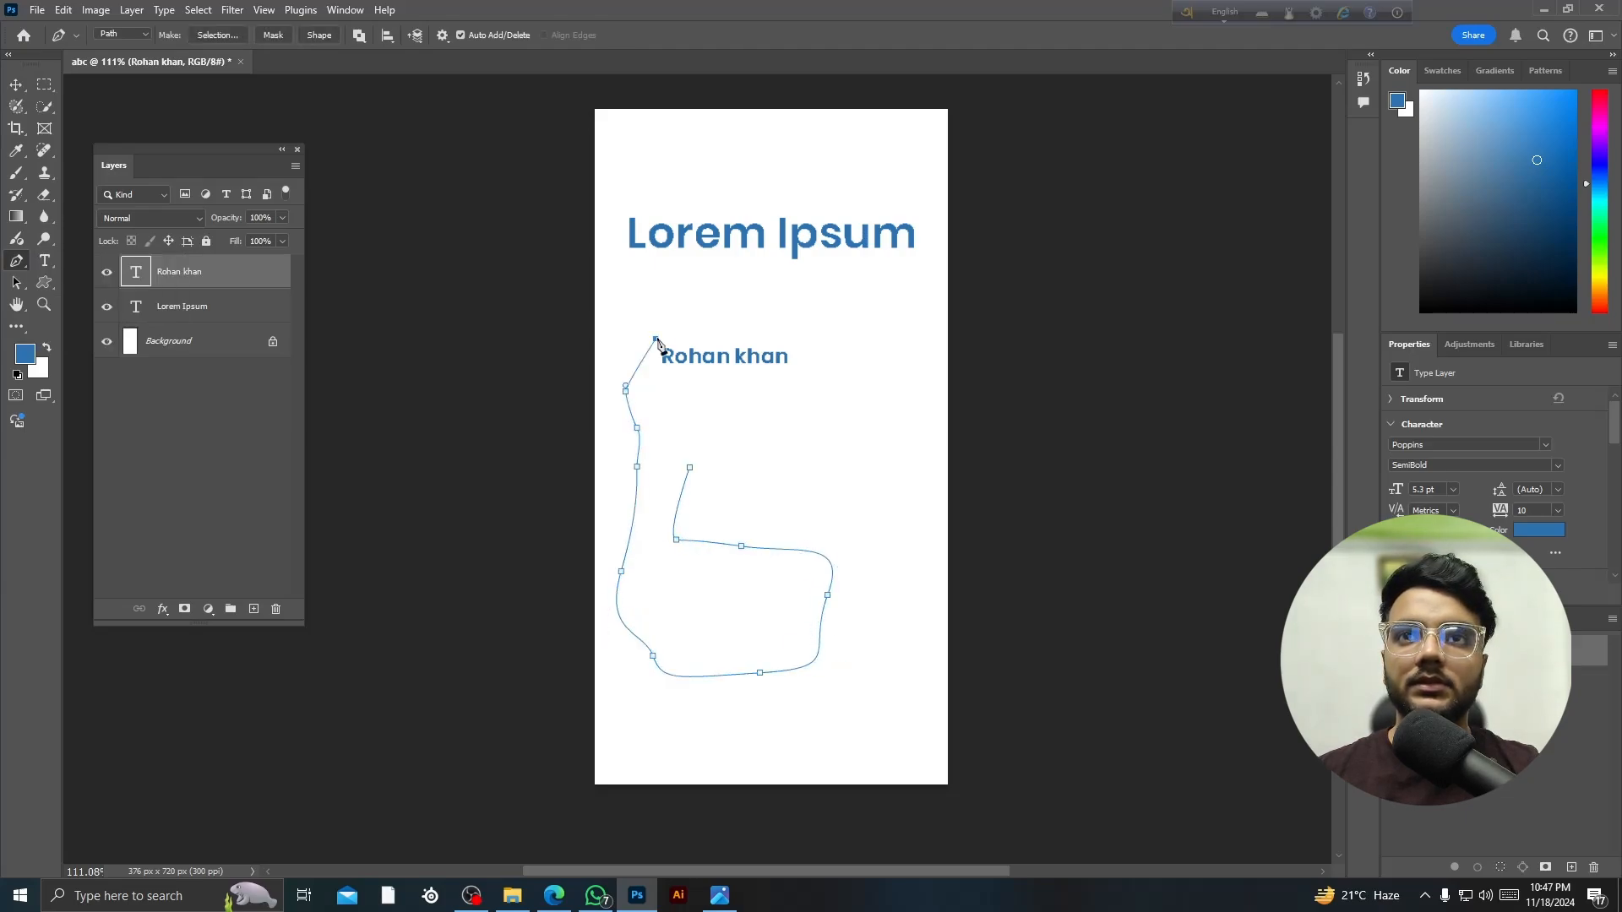
{"action": "left_click_drag", "start_coordinate": [715, 305], "coordinate": [831, 407]}
{"action": "left_click_drag", "start_coordinate": [805, 434], "coordinate": [859, 497]}
{"action": "left_click_drag", "start_coordinate": [893, 524], "coordinate": [869, 647]}
{"action": "left_click_drag", "start_coordinate": [865, 720], "coordinate": [810, 756]}
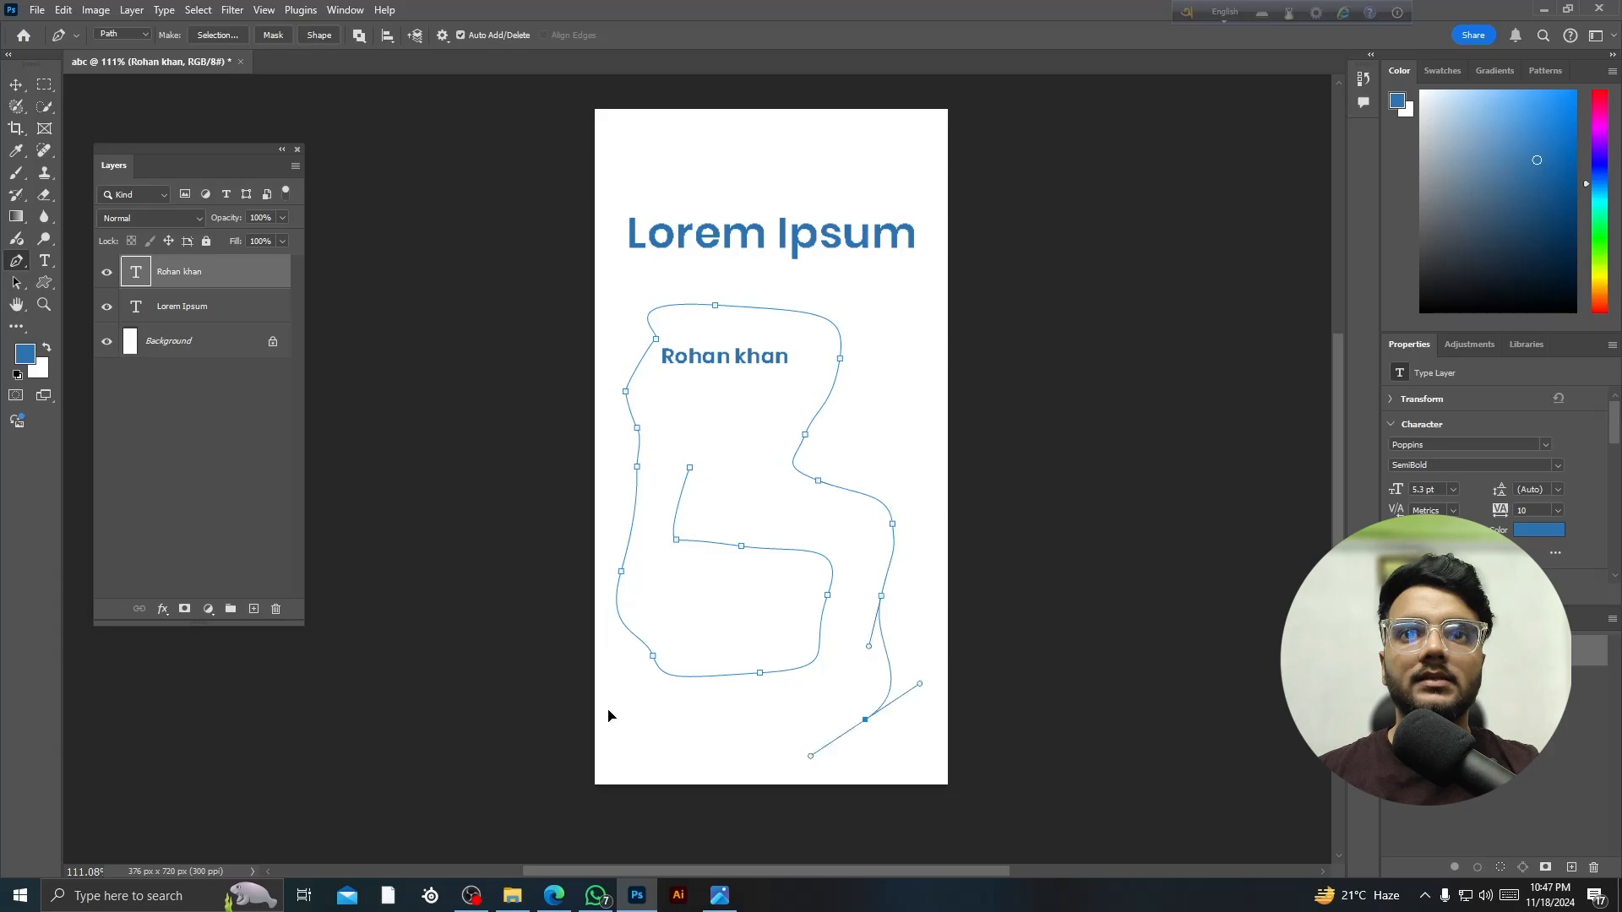
{"action": "left_click", "coordinate": [750, 757]}
{"action": "left_click", "coordinate": [636, 748]}
{"action": "left_click", "coordinate": [609, 698]}
{"action": "left_click", "coordinate": [608, 631]}
{"action": "left_click_drag", "start_coordinate": [641, 510], "coordinate": [790, 510]}
{"action": "left_click_drag", "start_coordinate": [832, 564], "coordinate": [766, 716]}
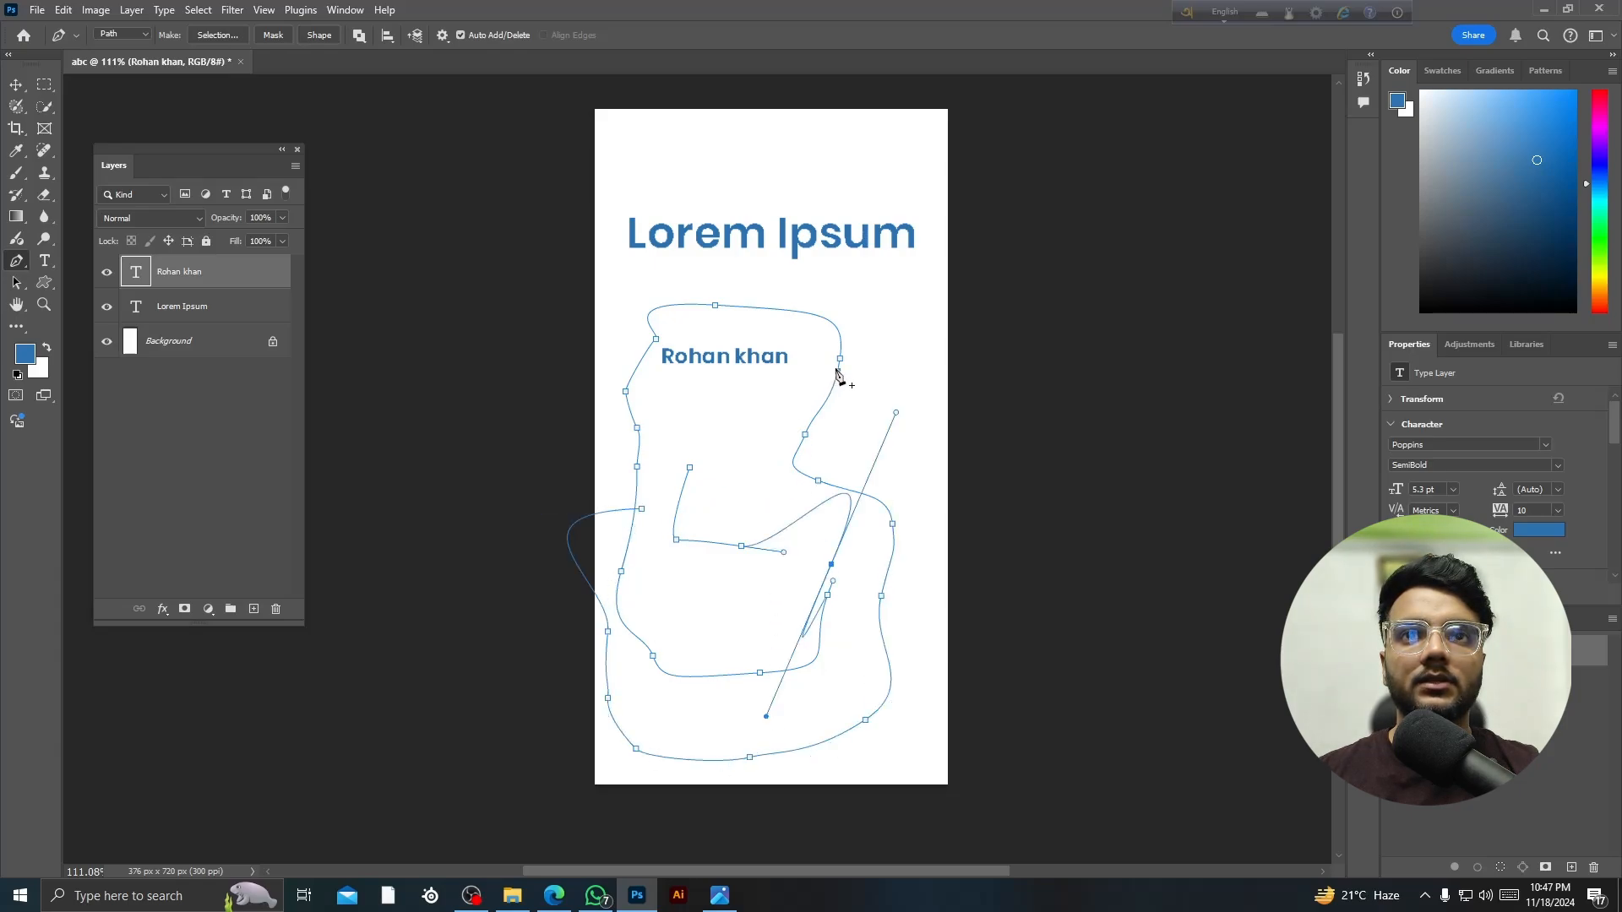
{"action": "left_click_drag", "start_coordinate": [882, 328], "coordinate": [853, 275]}
{"action": "left_click_drag", "start_coordinate": [731, 283], "coordinate": [665, 318]}
{"action": "left_click_drag", "start_coordinate": [688, 436], "coordinate": [889, 543]}
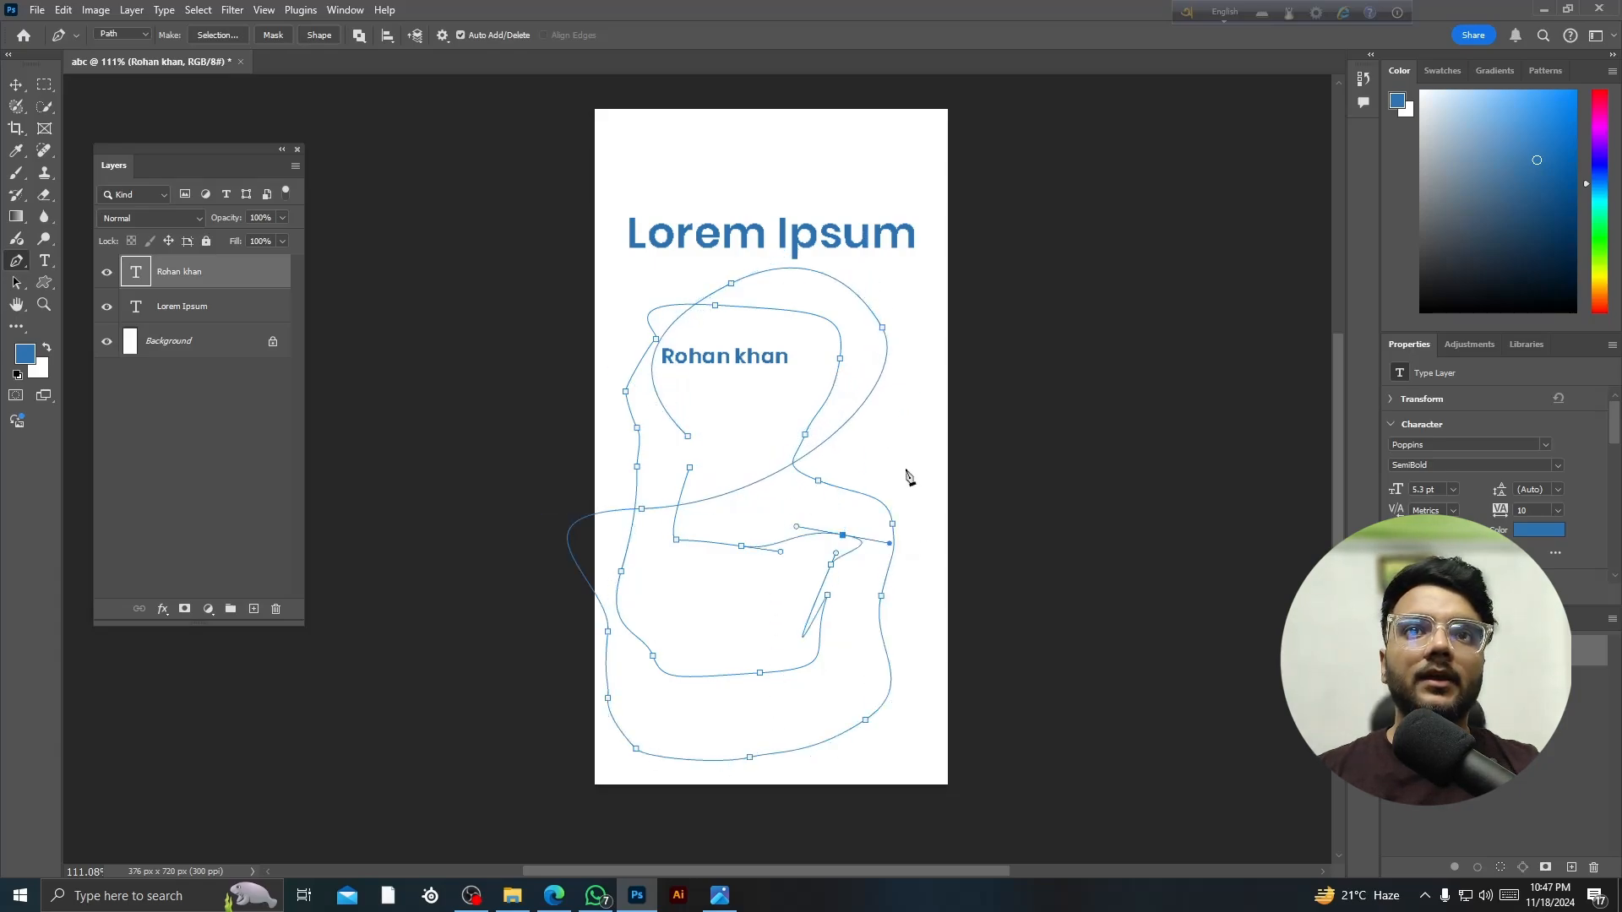
{"action": "left_click_drag", "start_coordinate": [905, 466], "coordinate": [888, 420]}
{"action": "left_click_drag", "start_coordinate": [726, 377], "coordinate": [713, 444]}
{"action": "left_click_drag", "start_coordinate": [741, 575], "coordinate": [756, 600]}
{"action": "left_click_drag", "start_coordinate": [858, 642], "coordinate": [925, 603]}
{"action": "left_click_drag", "start_coordinate": [923, 514], "coordinate": [925, 495]}
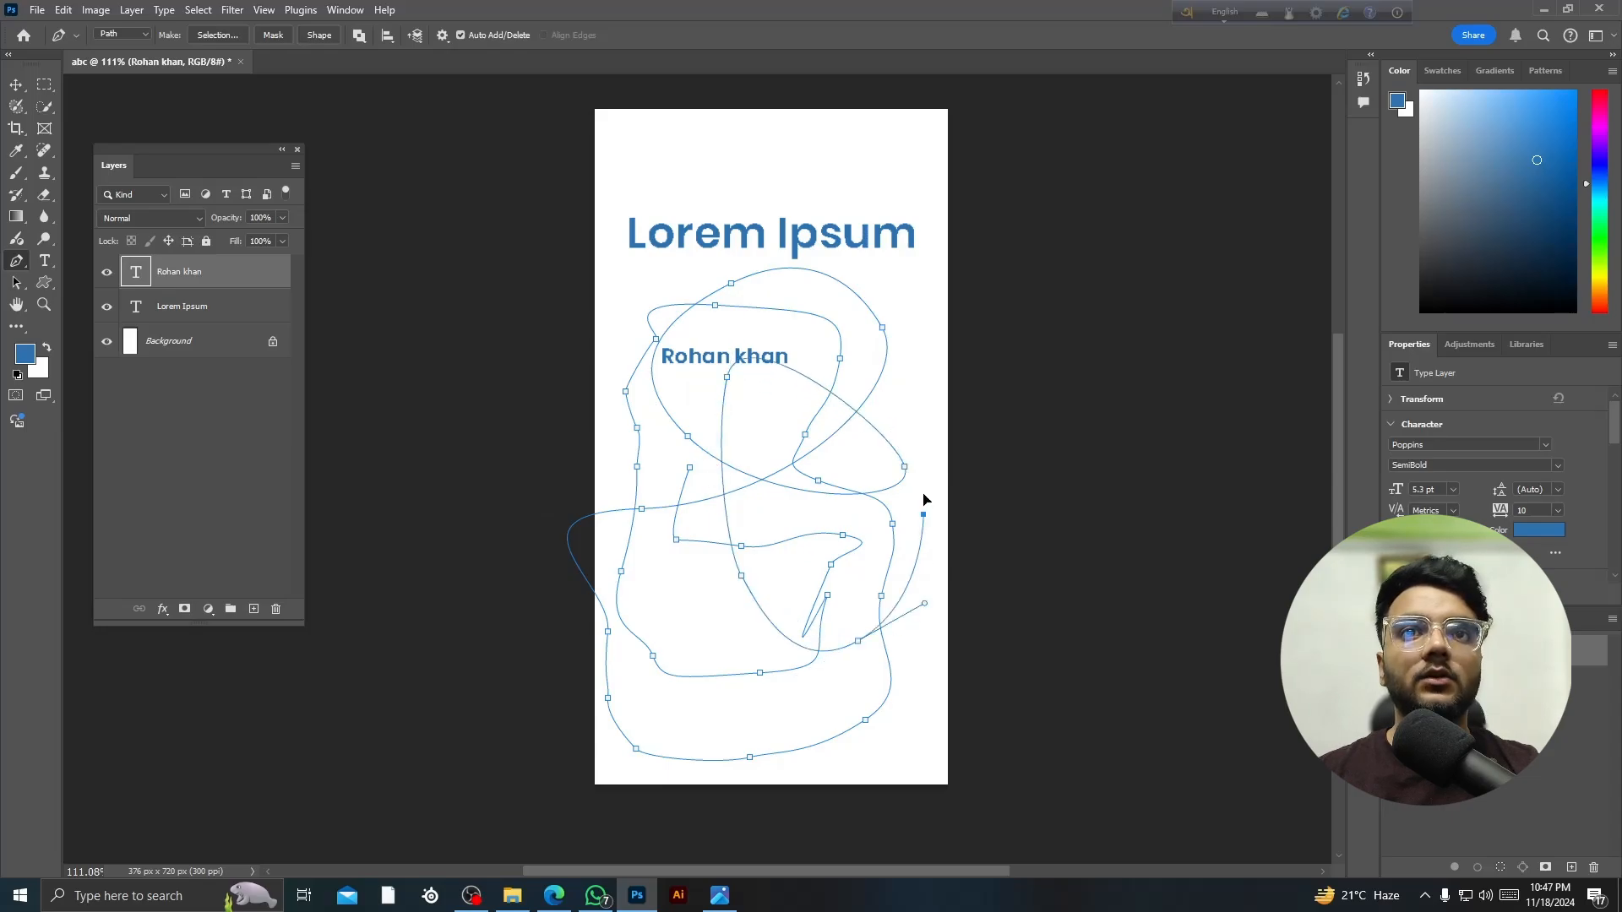
{"action": "left_click_drag", "start_coordinate": [886, 361], "coordinate": [888, 343]}
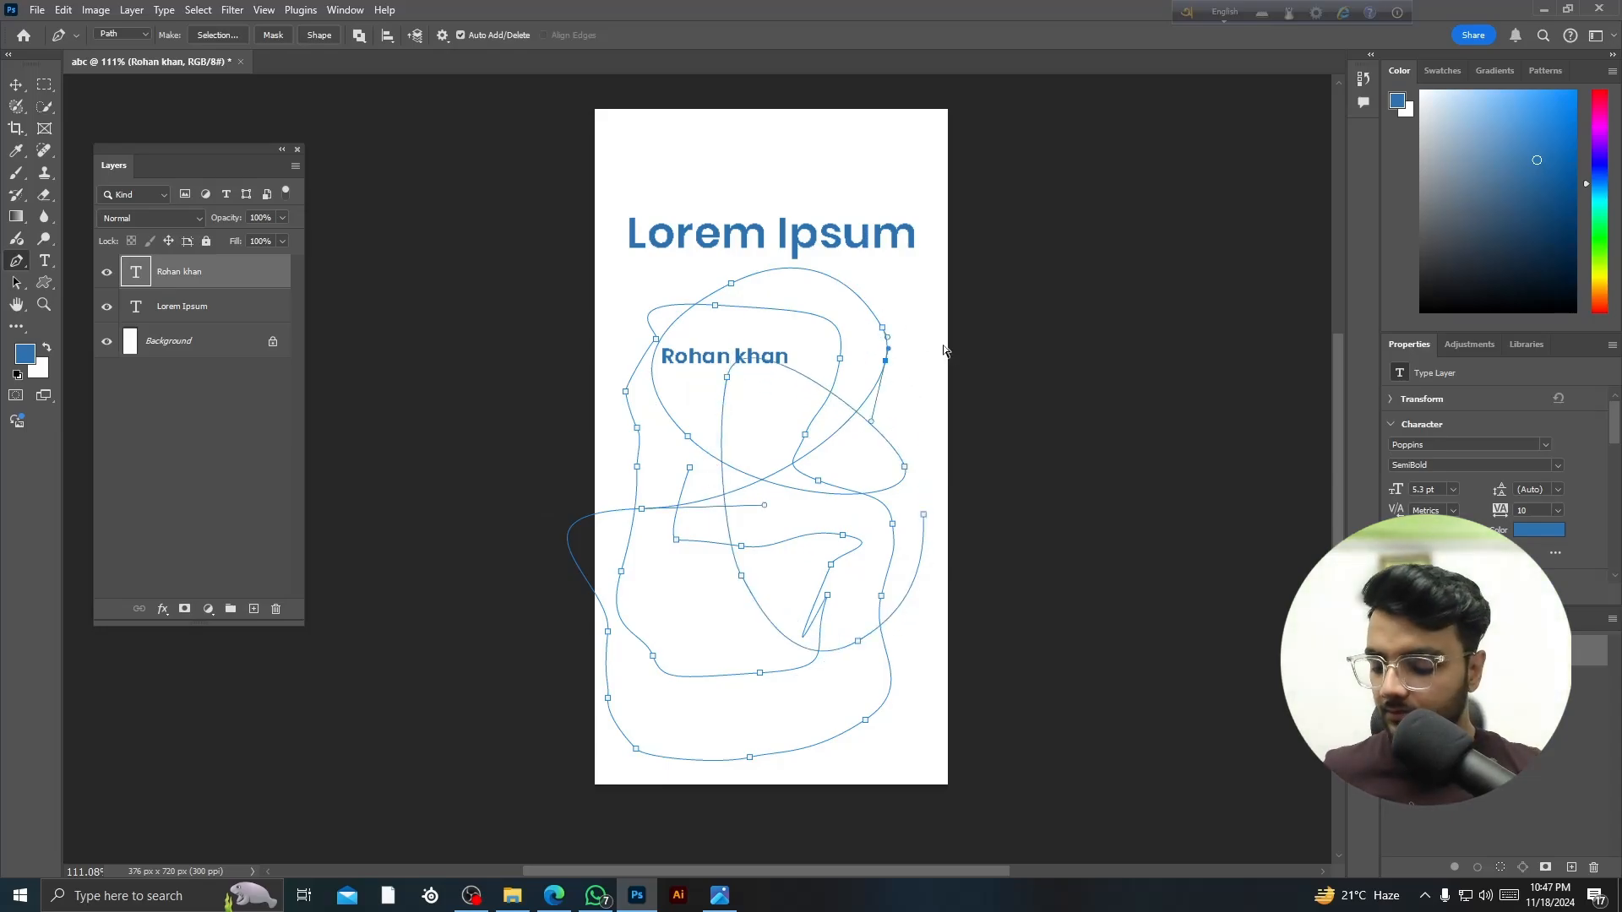
- Delete the scribbled pen path with the Move tool active
{"action": "left_click", "coordinate": [16, 84]}
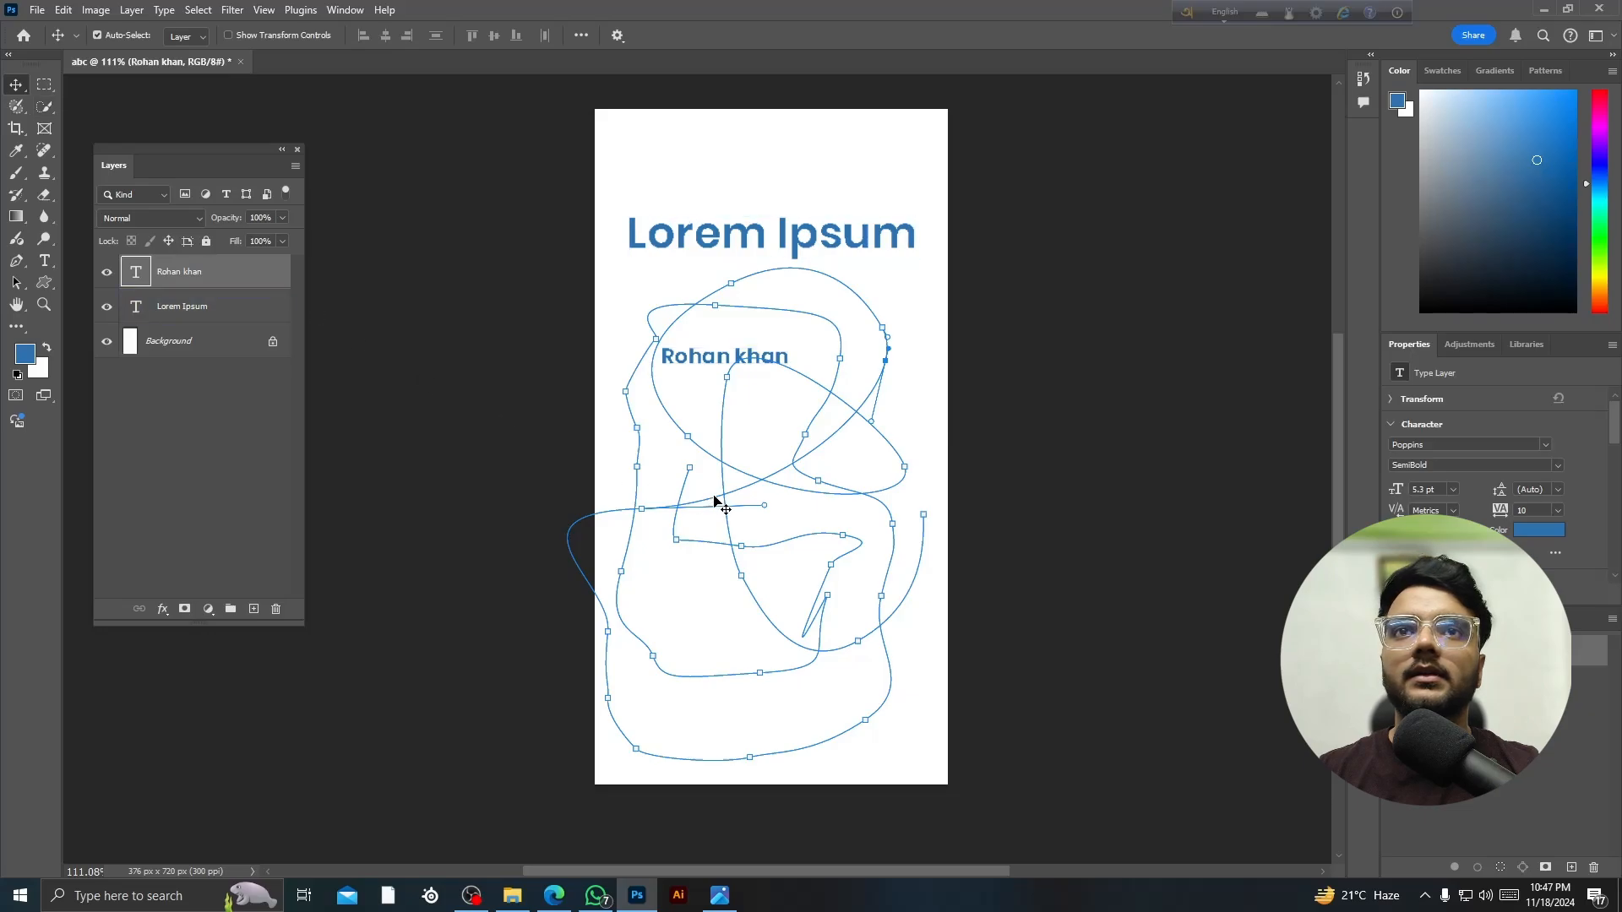
{"action": "key", "text": "Delete"}
{"action": "scroll", "coordinate": [732, 511], "scroll_direction": "up", "scroll_amount": 3}
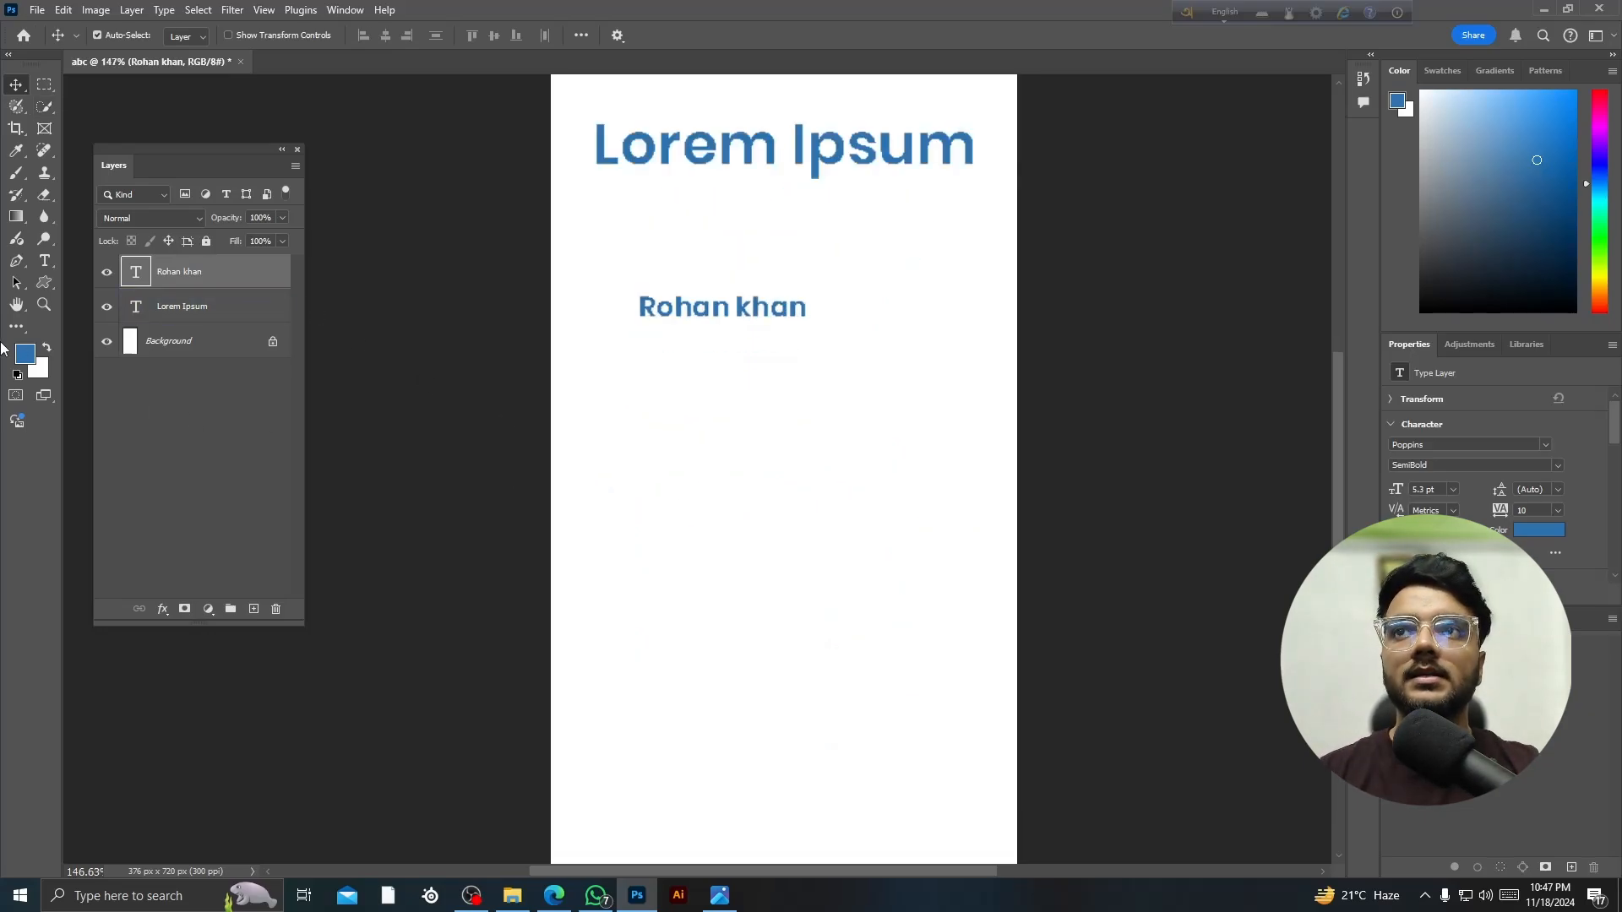
- Look through the Gradient tool's presets, then return to the Move tool
{"action": "left_click", "coordinate": [17, 216]}
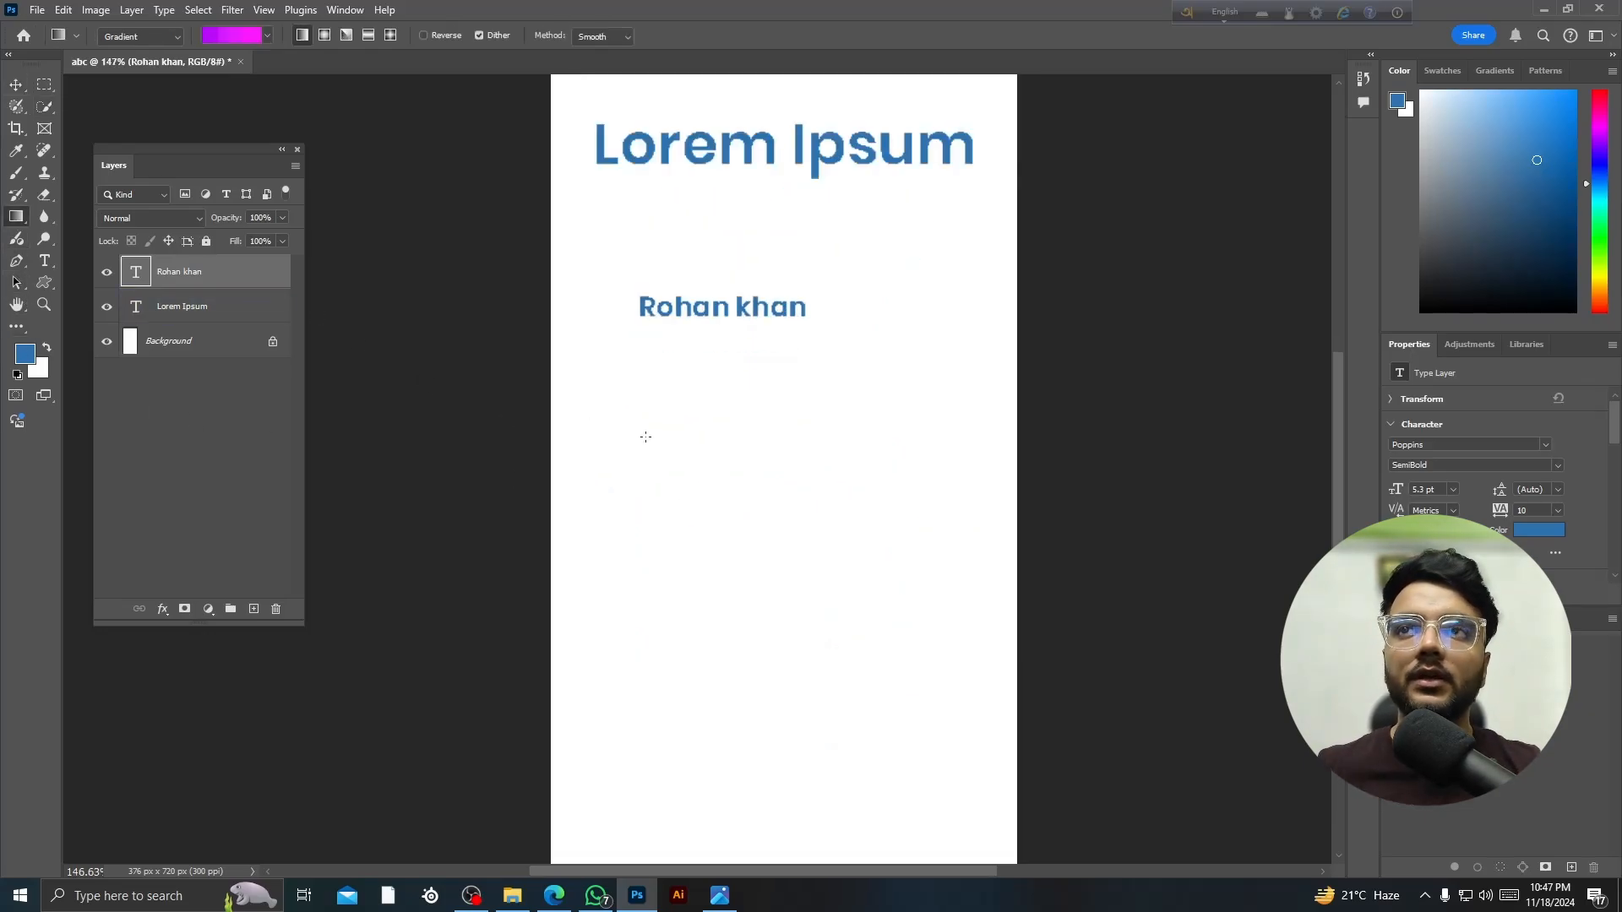
{"action": "scroll", "coordinate": [646, 437], "scroll_direction": "down", "scroll_amount": 3}
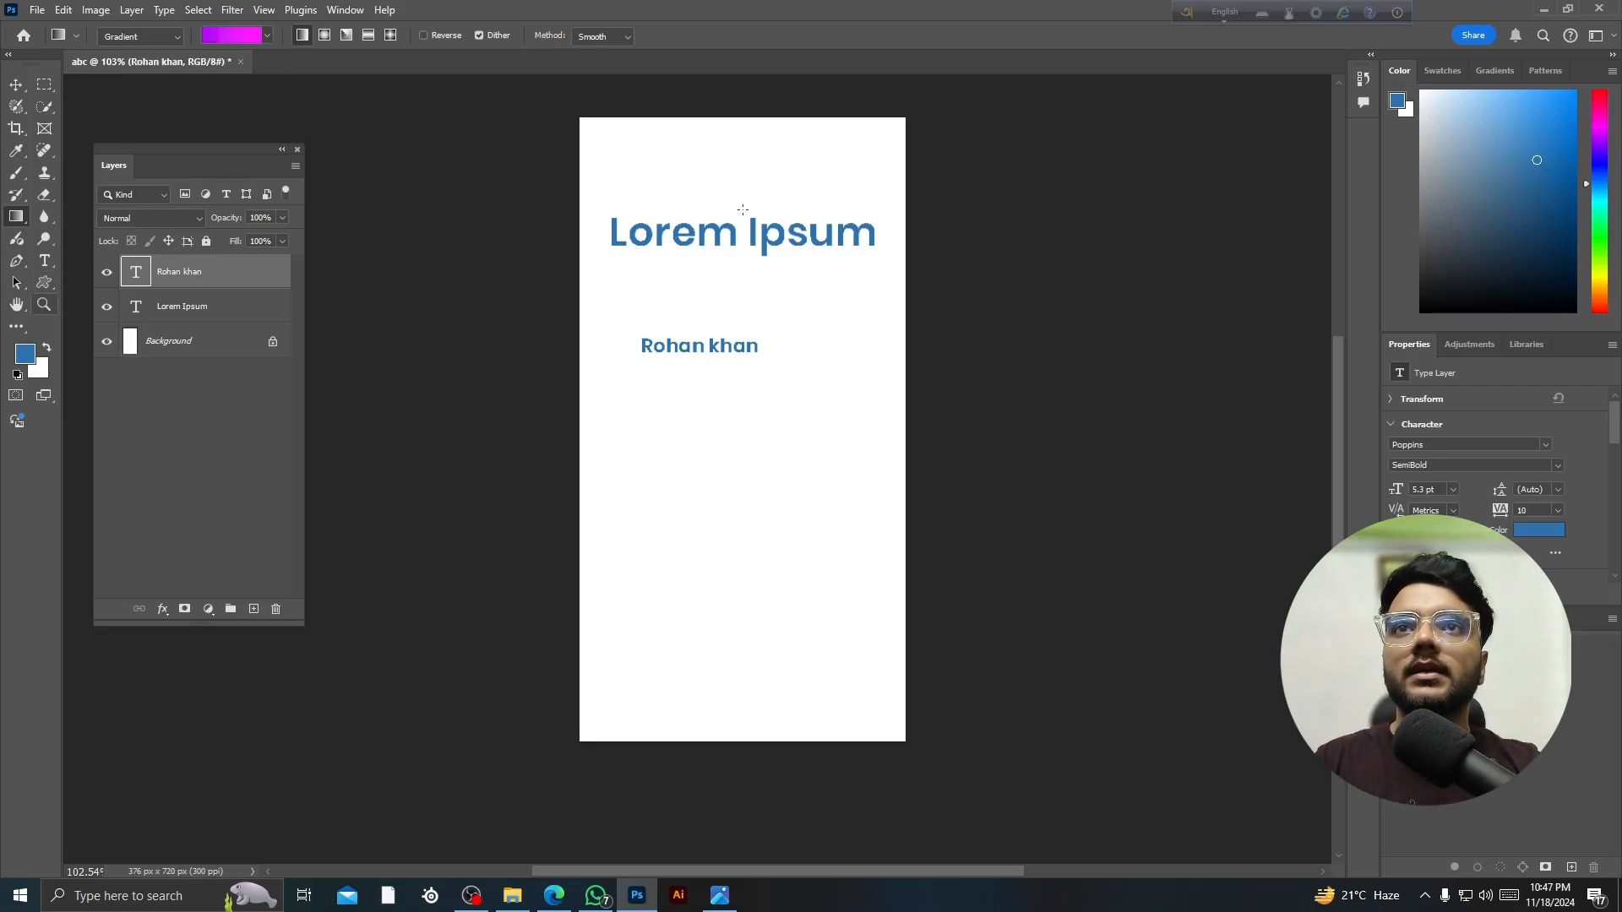
{"action": "left_click", "coordinate": [230, 37]}
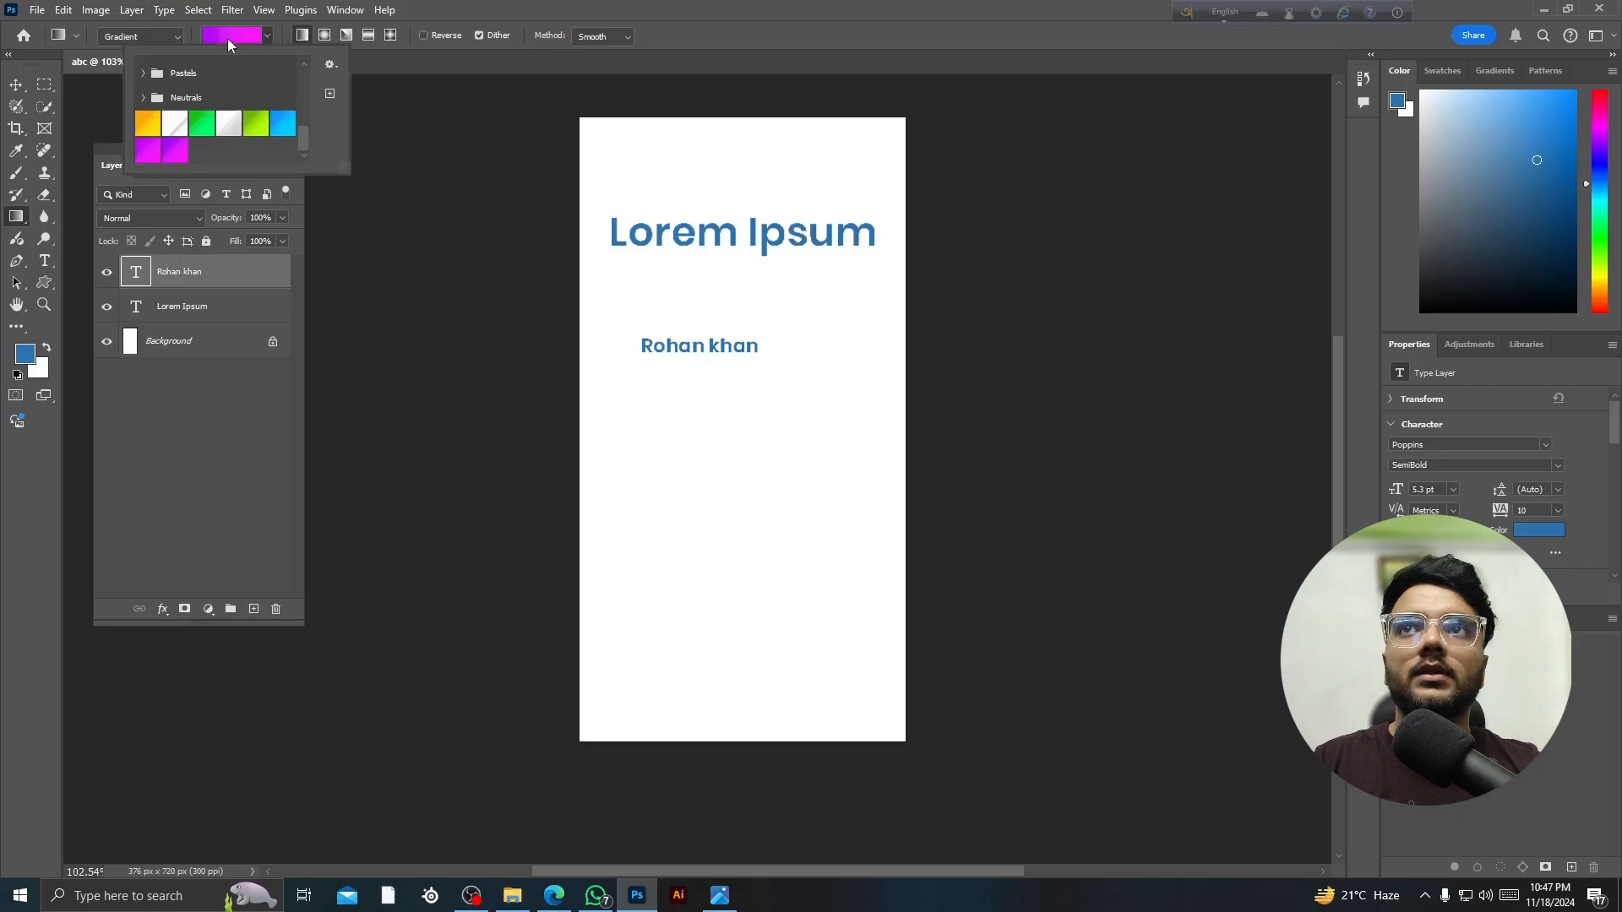
{"action": "left_click", "coordinate": [16, 86]}
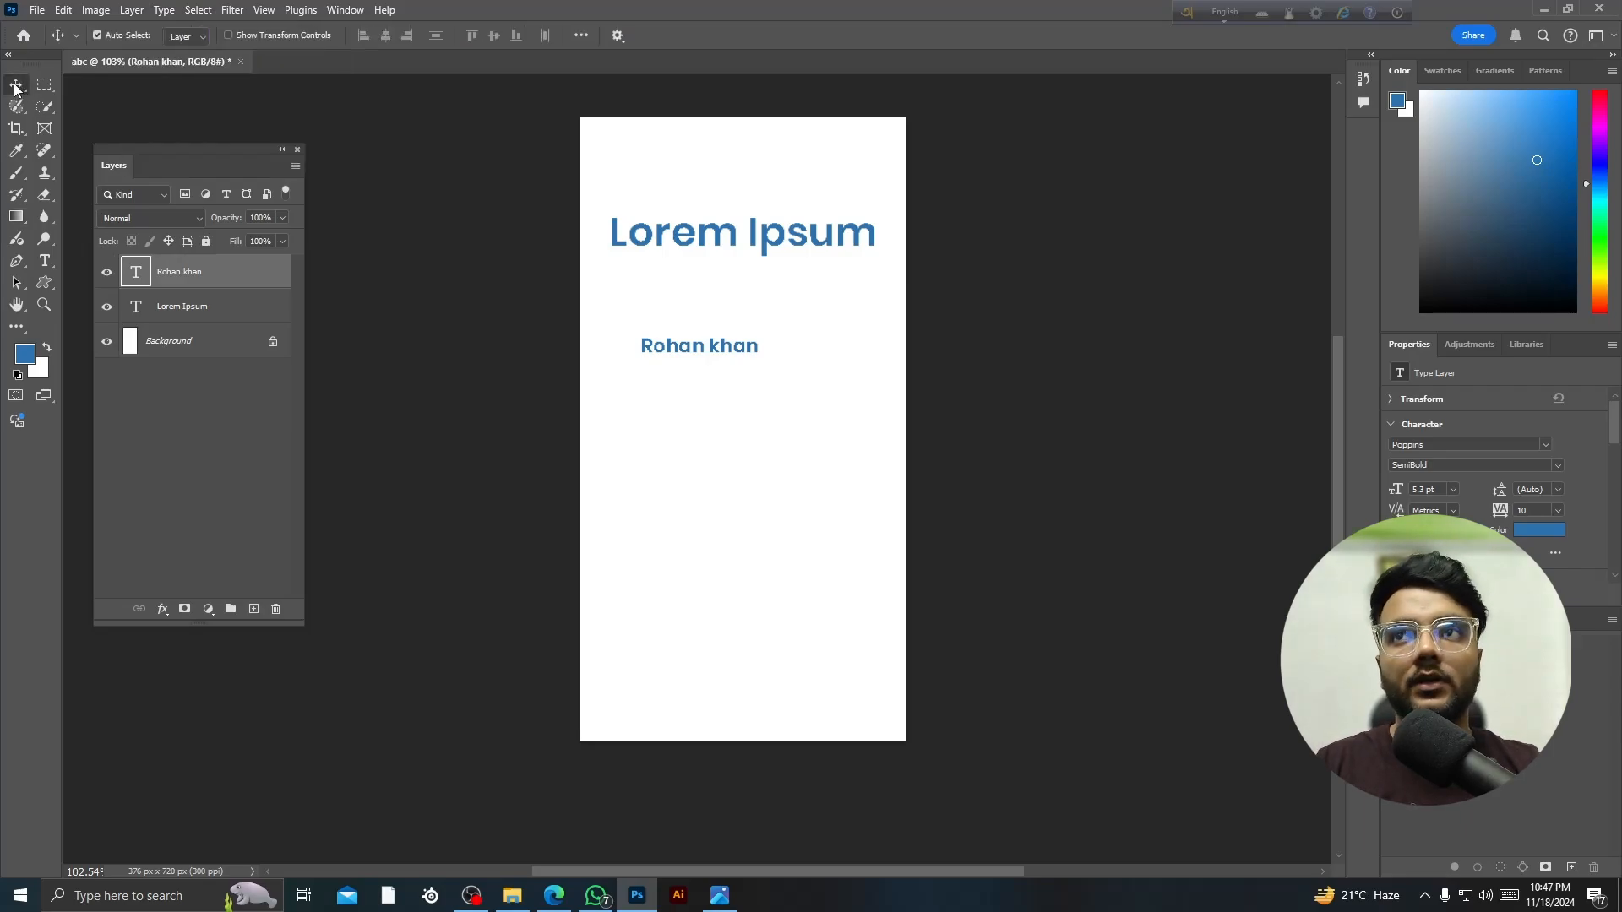
- Select the Brush tool and dismiss the incoming chat notification
{"action": "left_click", "coordinate": [15, 176]}
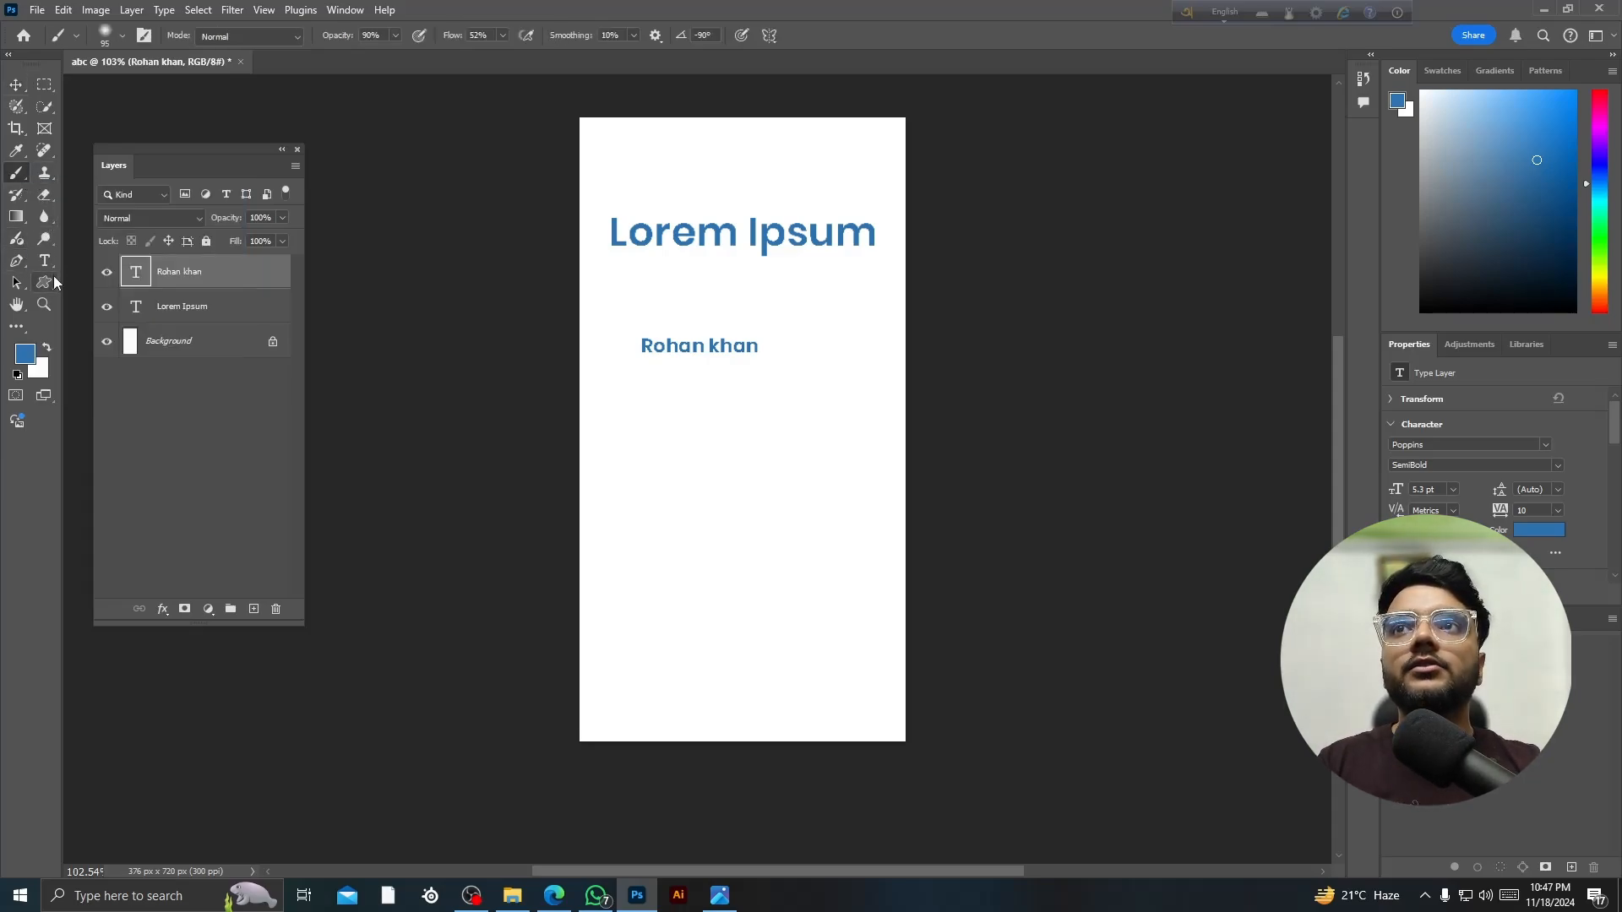
{"action": "scroll", "coordinate": [713, 409], "scroll_direction": "up", "scroll_amount": 3}
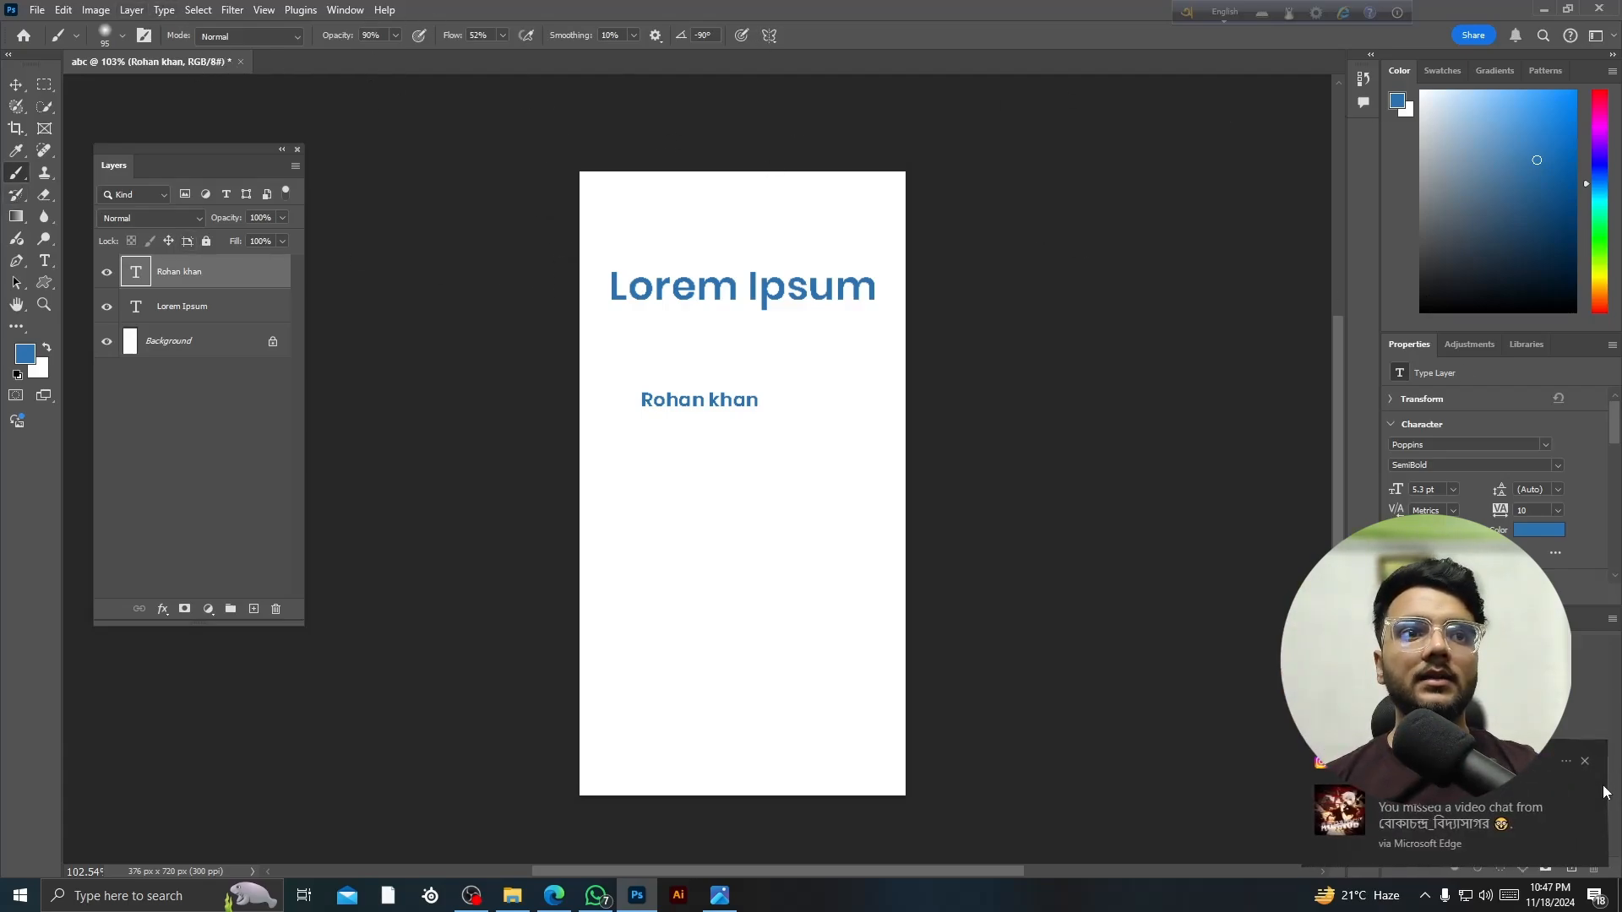
{"action": "left_click", "coordinate": [1588, 763]}
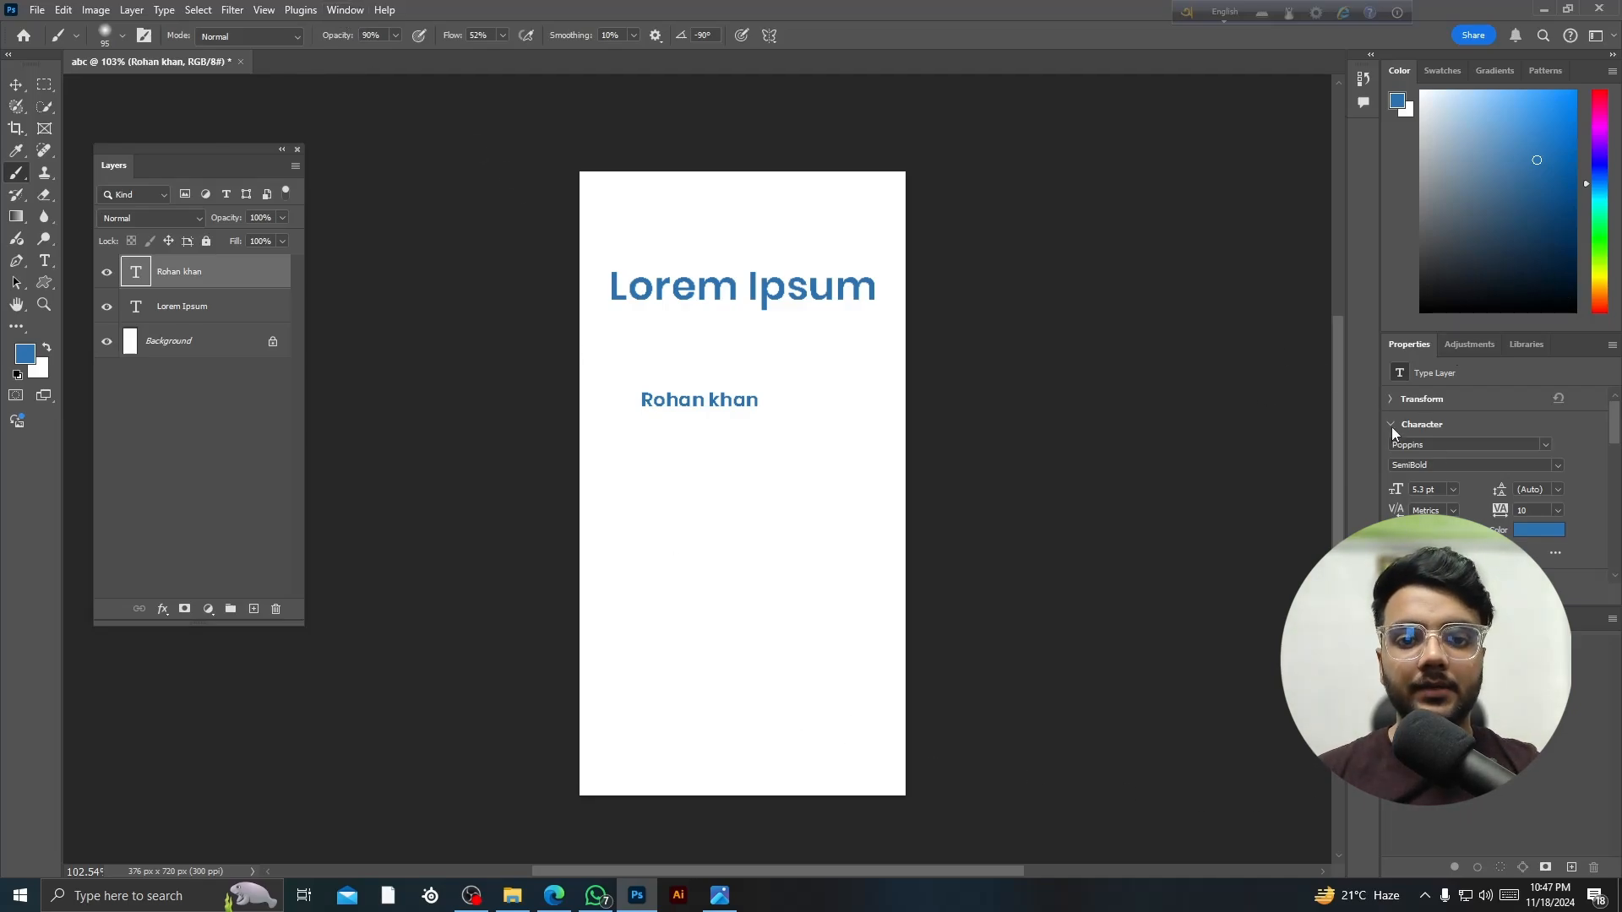
- Apply the Graphic and Web workspace and dismiss the incoming video call popup
{"action": "left_click", "coordinate": [344, 10]}
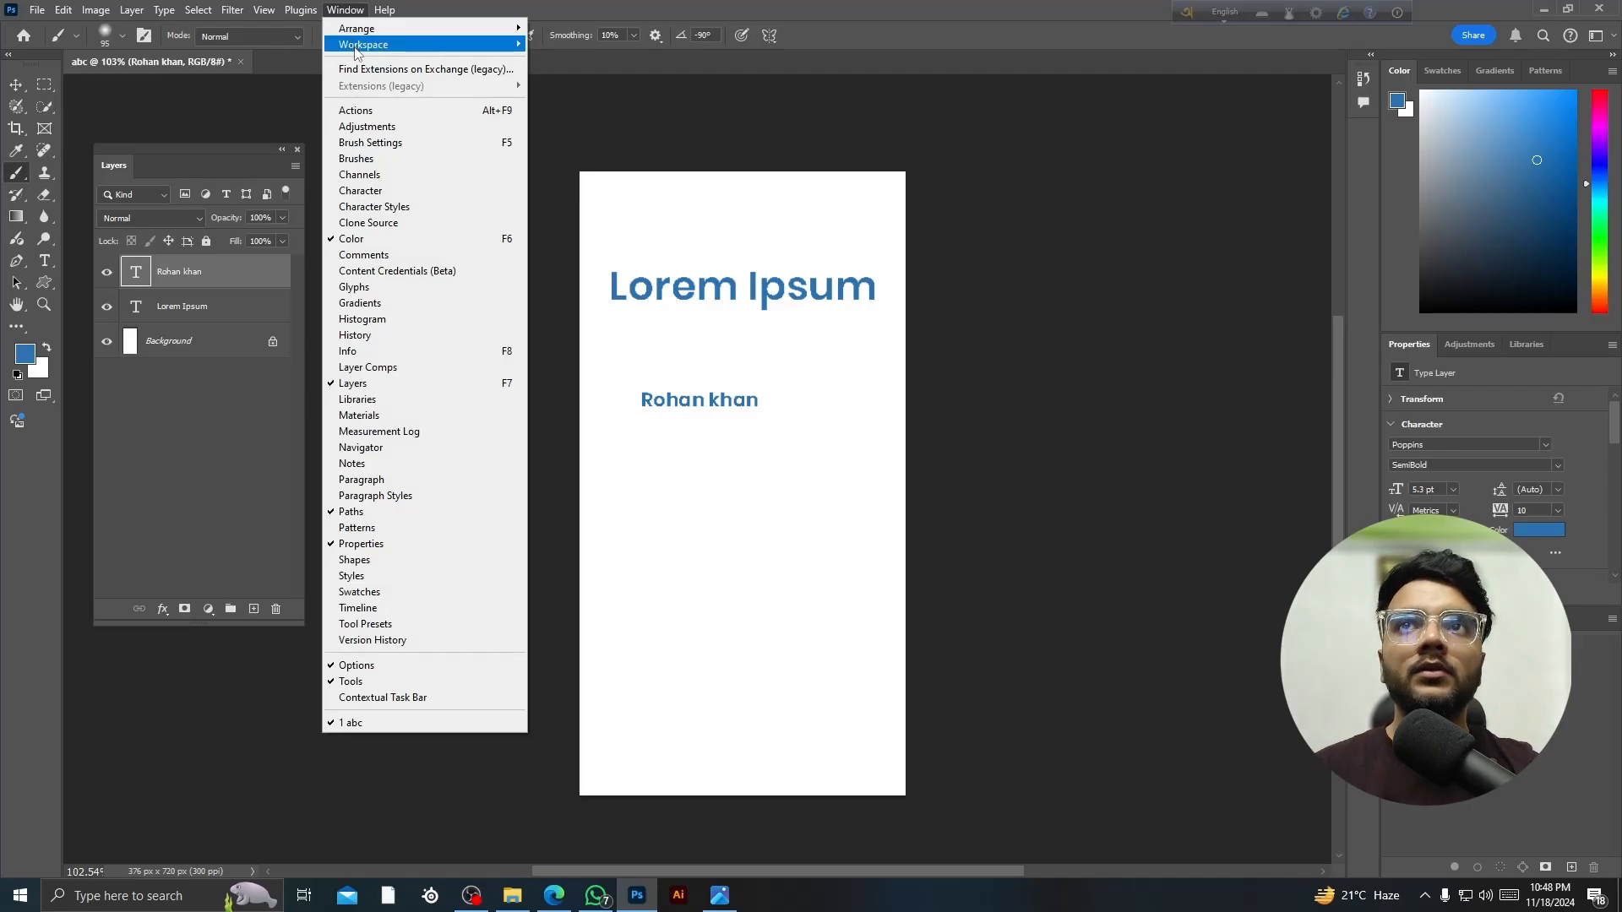
{"action": "mouse_move", "coordinate": [356, 49]}
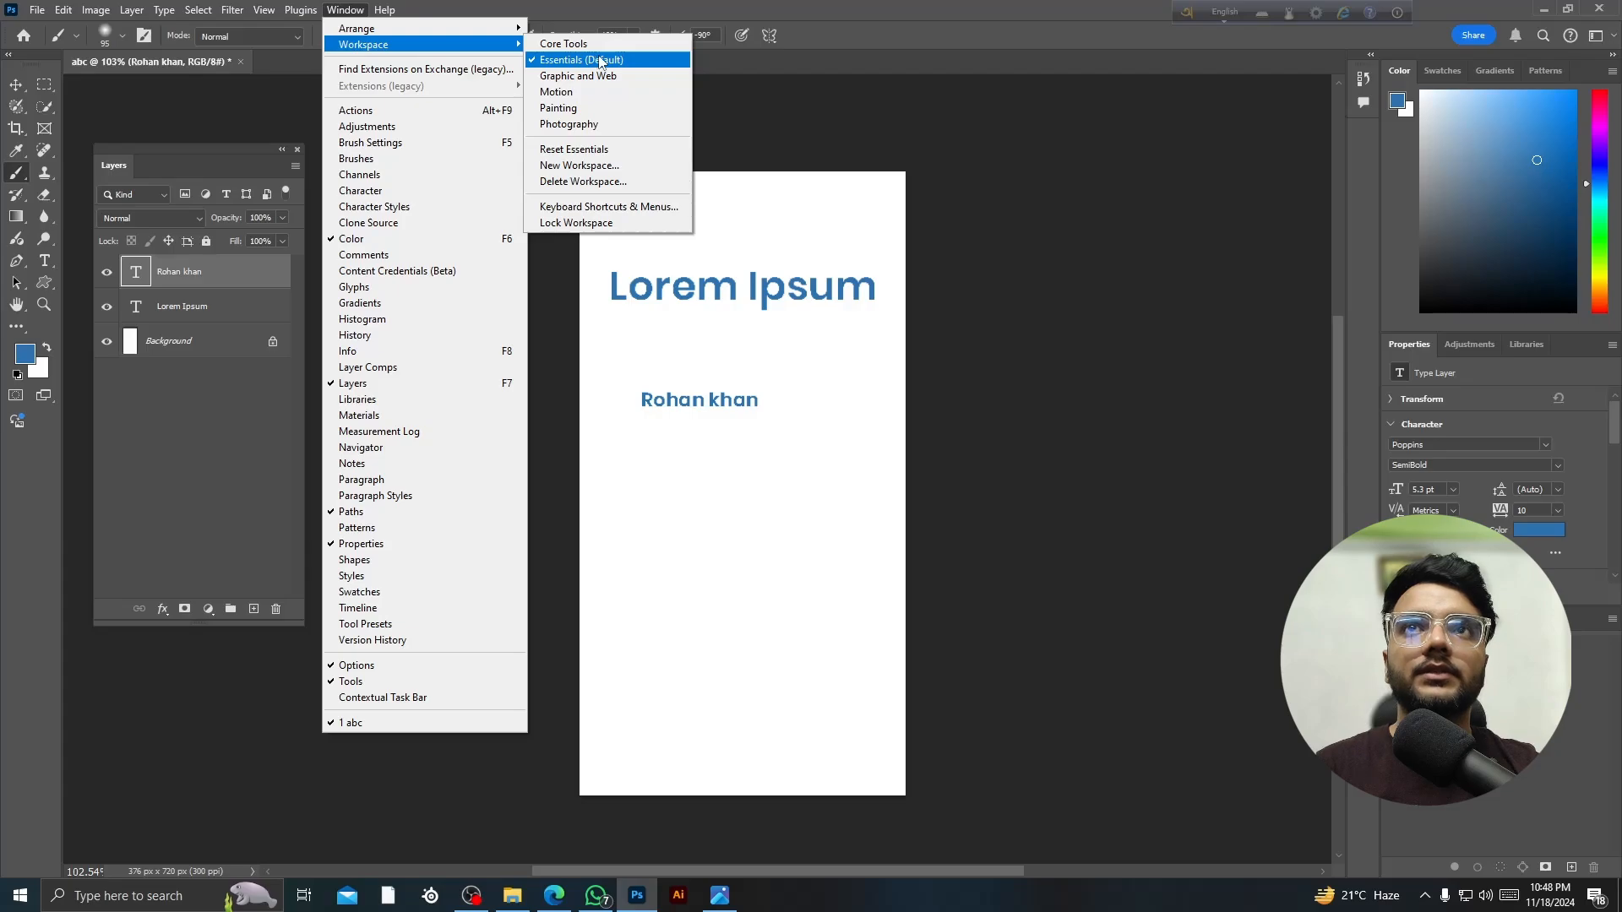
{"action": "left_click", "coordinate": [620, 77]}
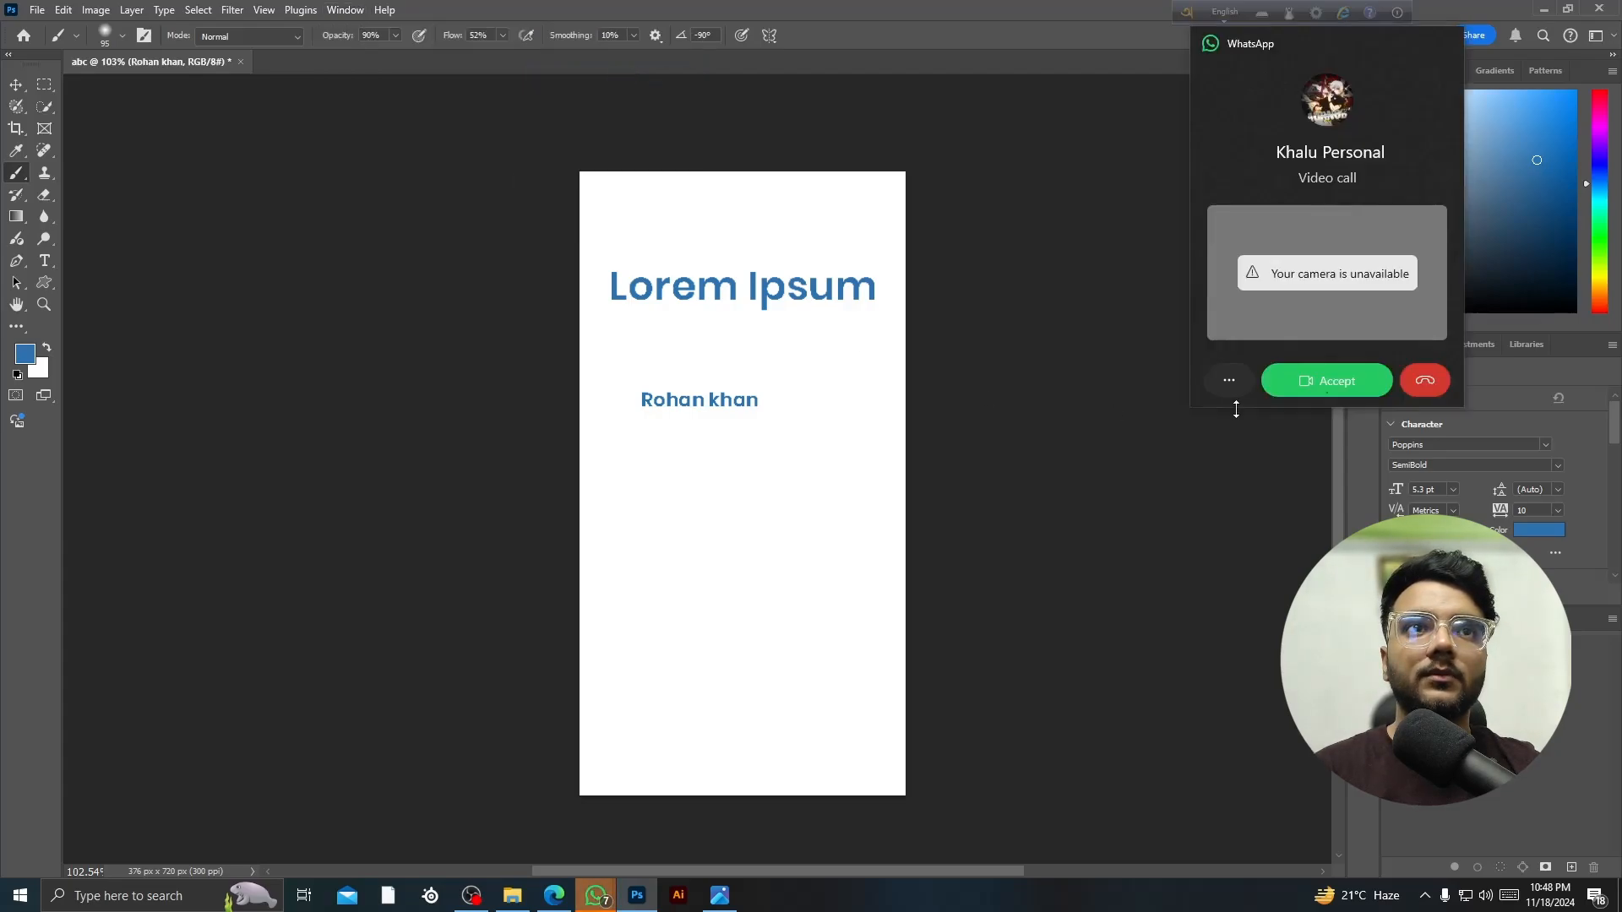
{"action": "left_click", "coordinate": [1428, 382]}
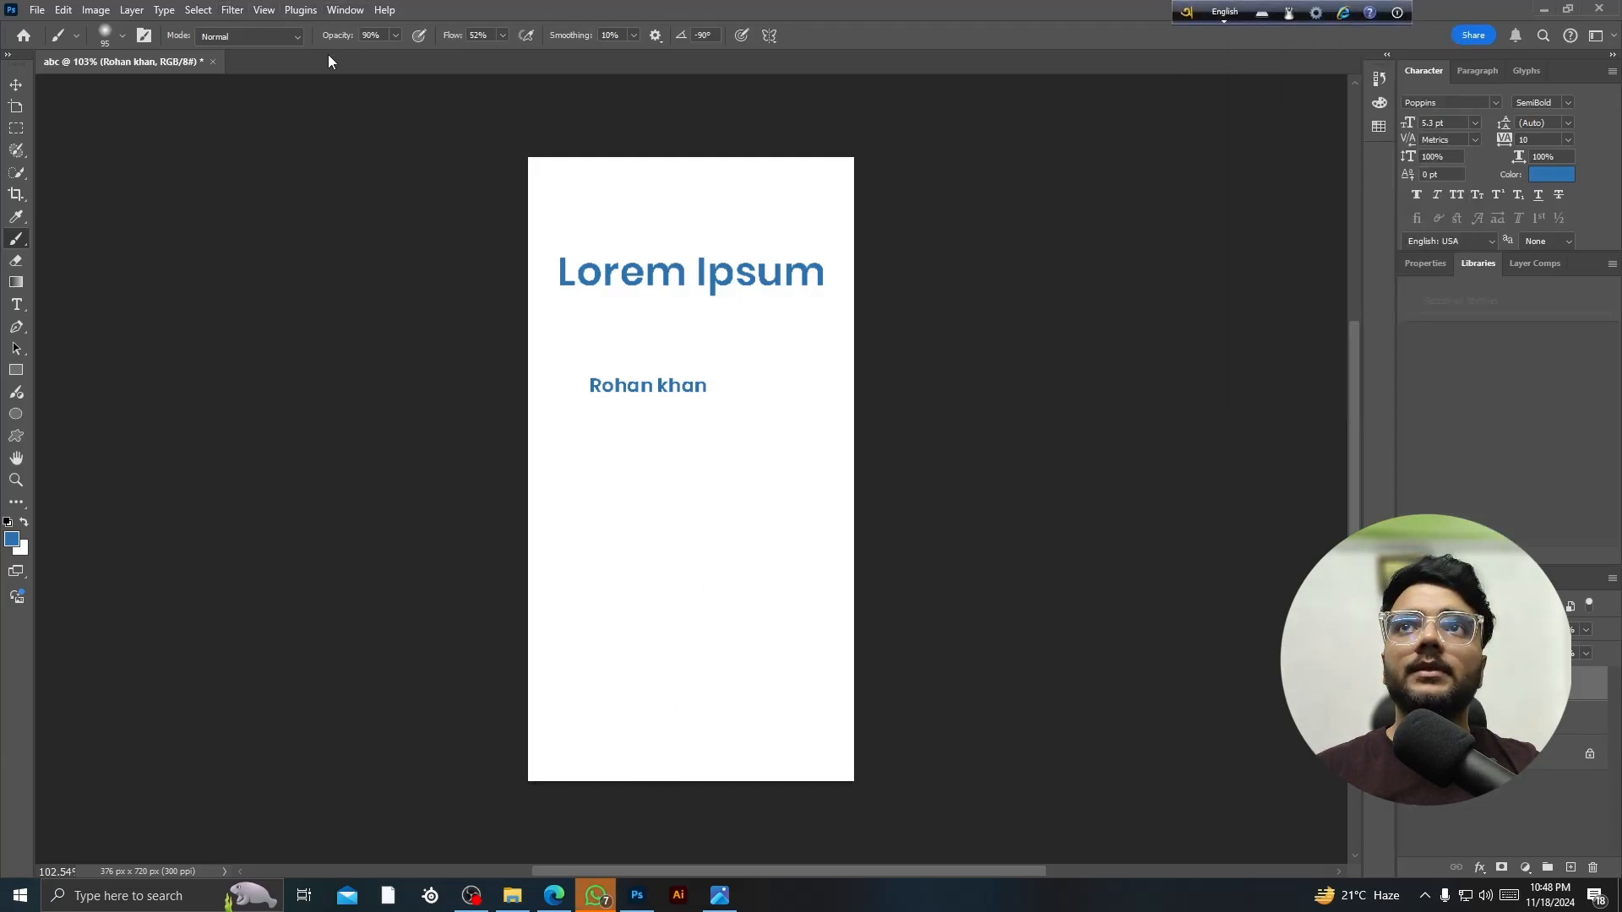
- Switch the workspace to Motion from Window > Workspace
{"action": "left_click", "coordinate": [344, 12]}
{"action": "mouse_move", "coordinate": [379, 50]}
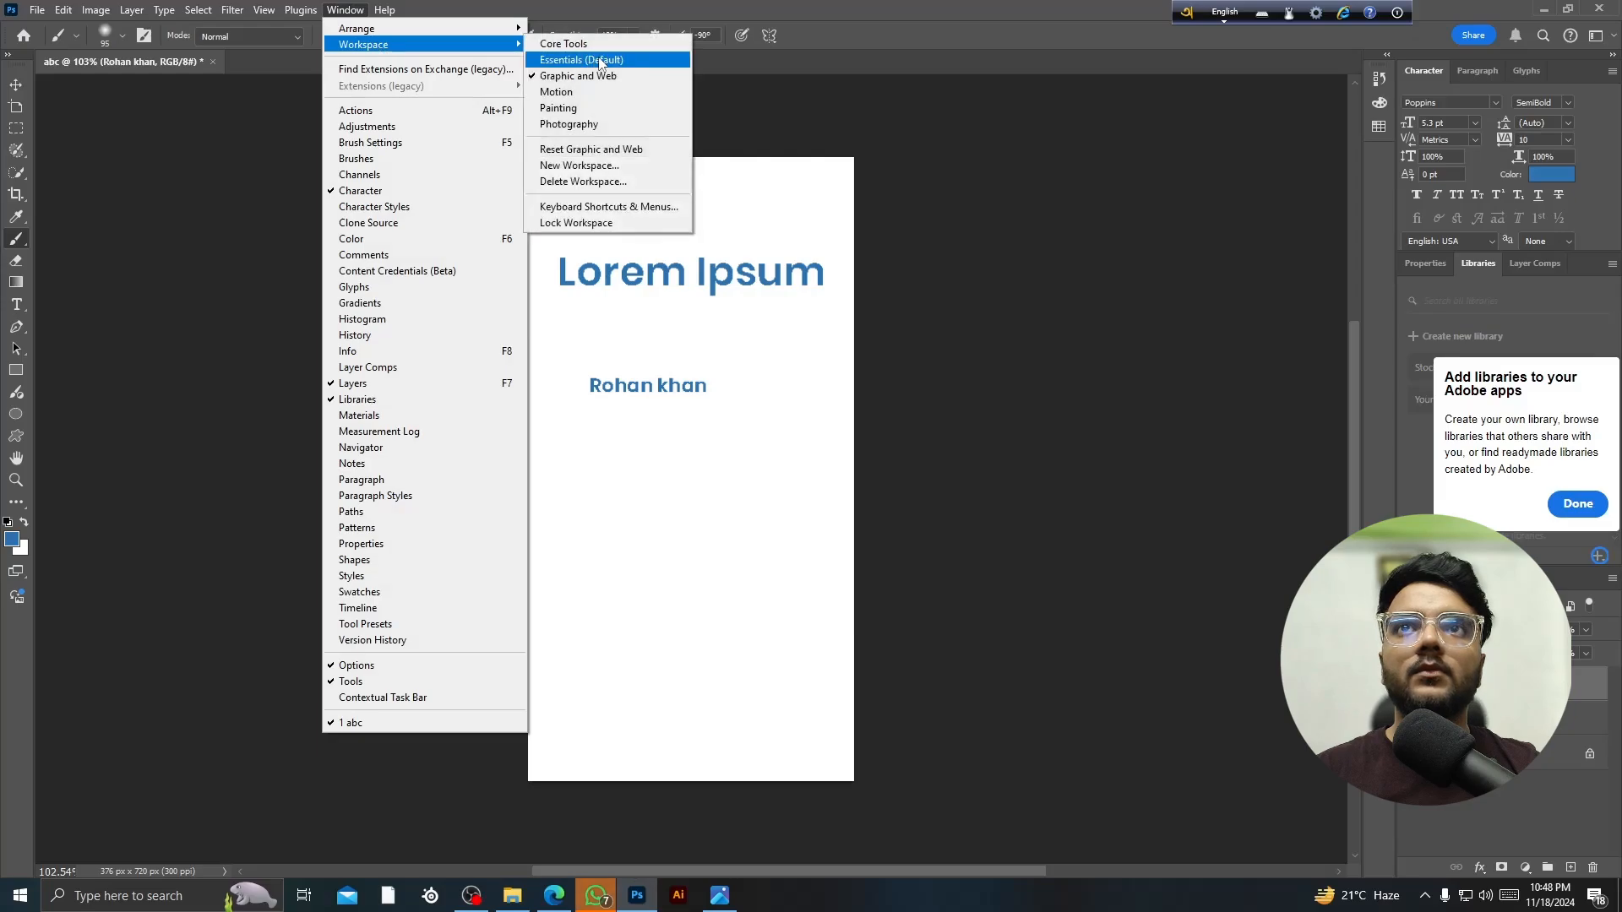
{"action": "left_click", "coordinate": [615, 100]}
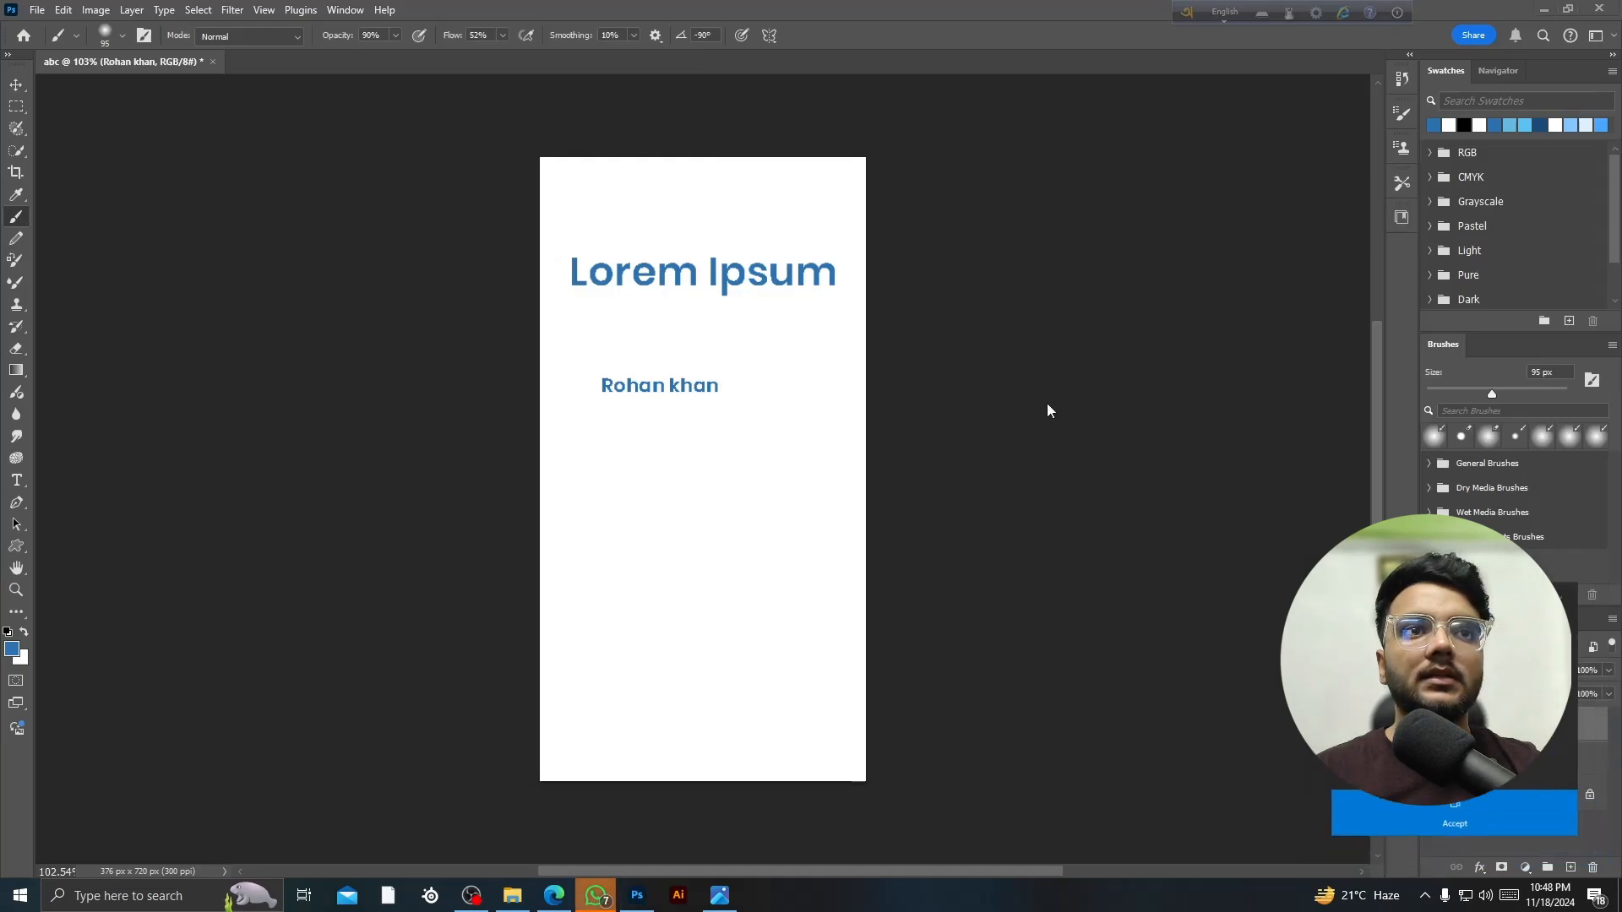
- Float the Swatches and Navigator panels, then move the Navigator window aside
{"action": "scroll", "coordinate": [807, 372], "scroll_direction": "down", "scroll_amount": 1}
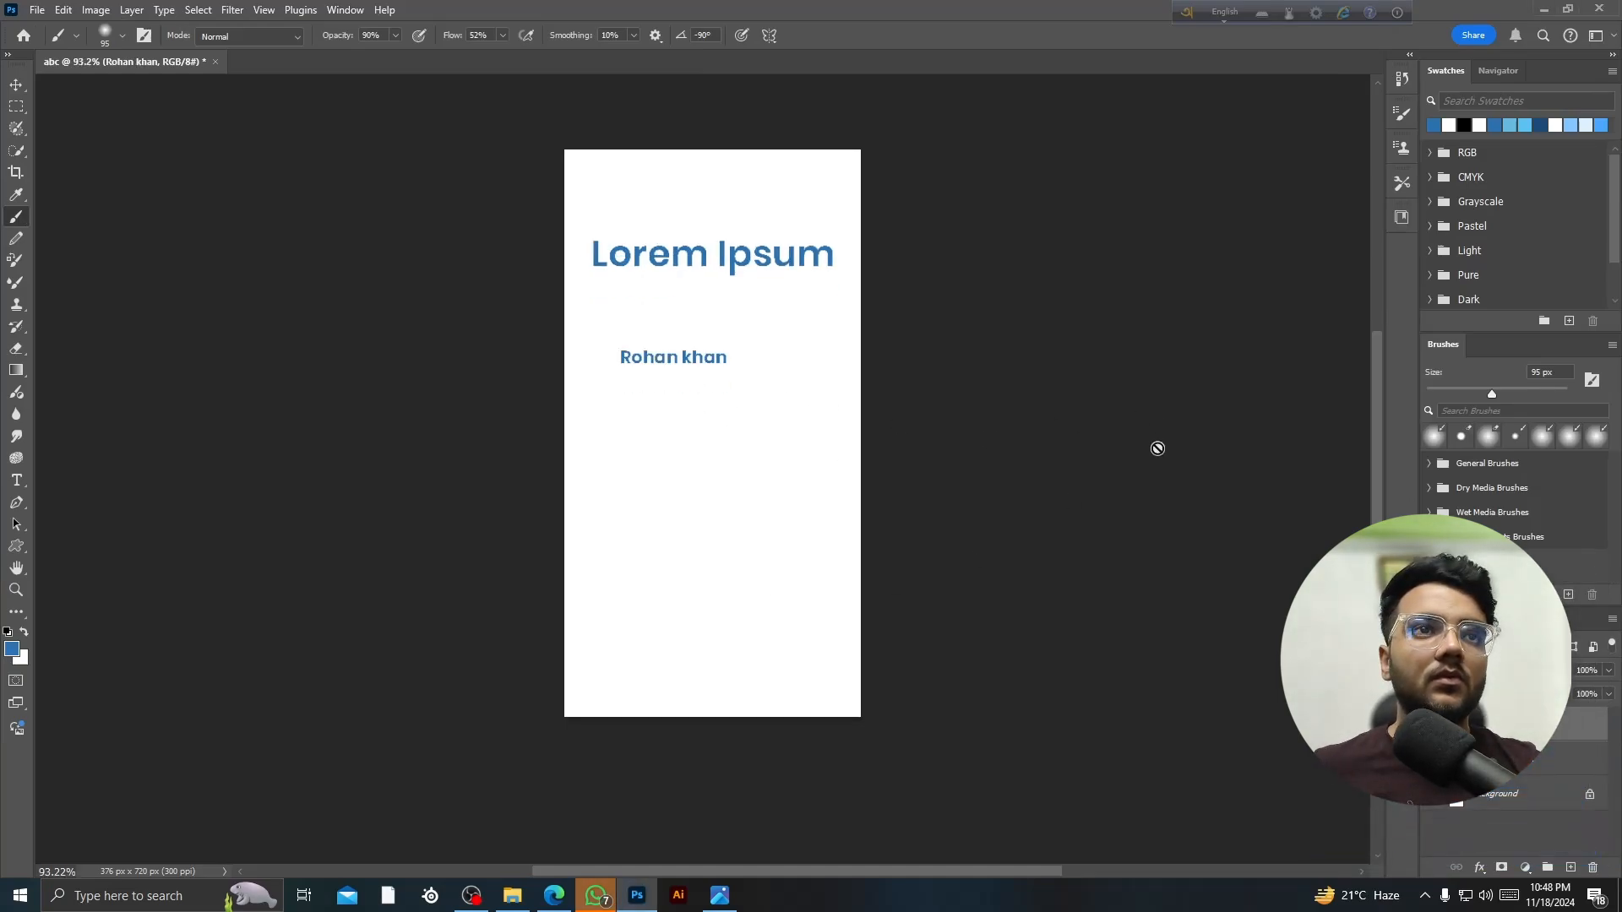
{"action": "left_click_drag", "start_coordinate": [1443, 71], "coordinate": [1063, 158]}
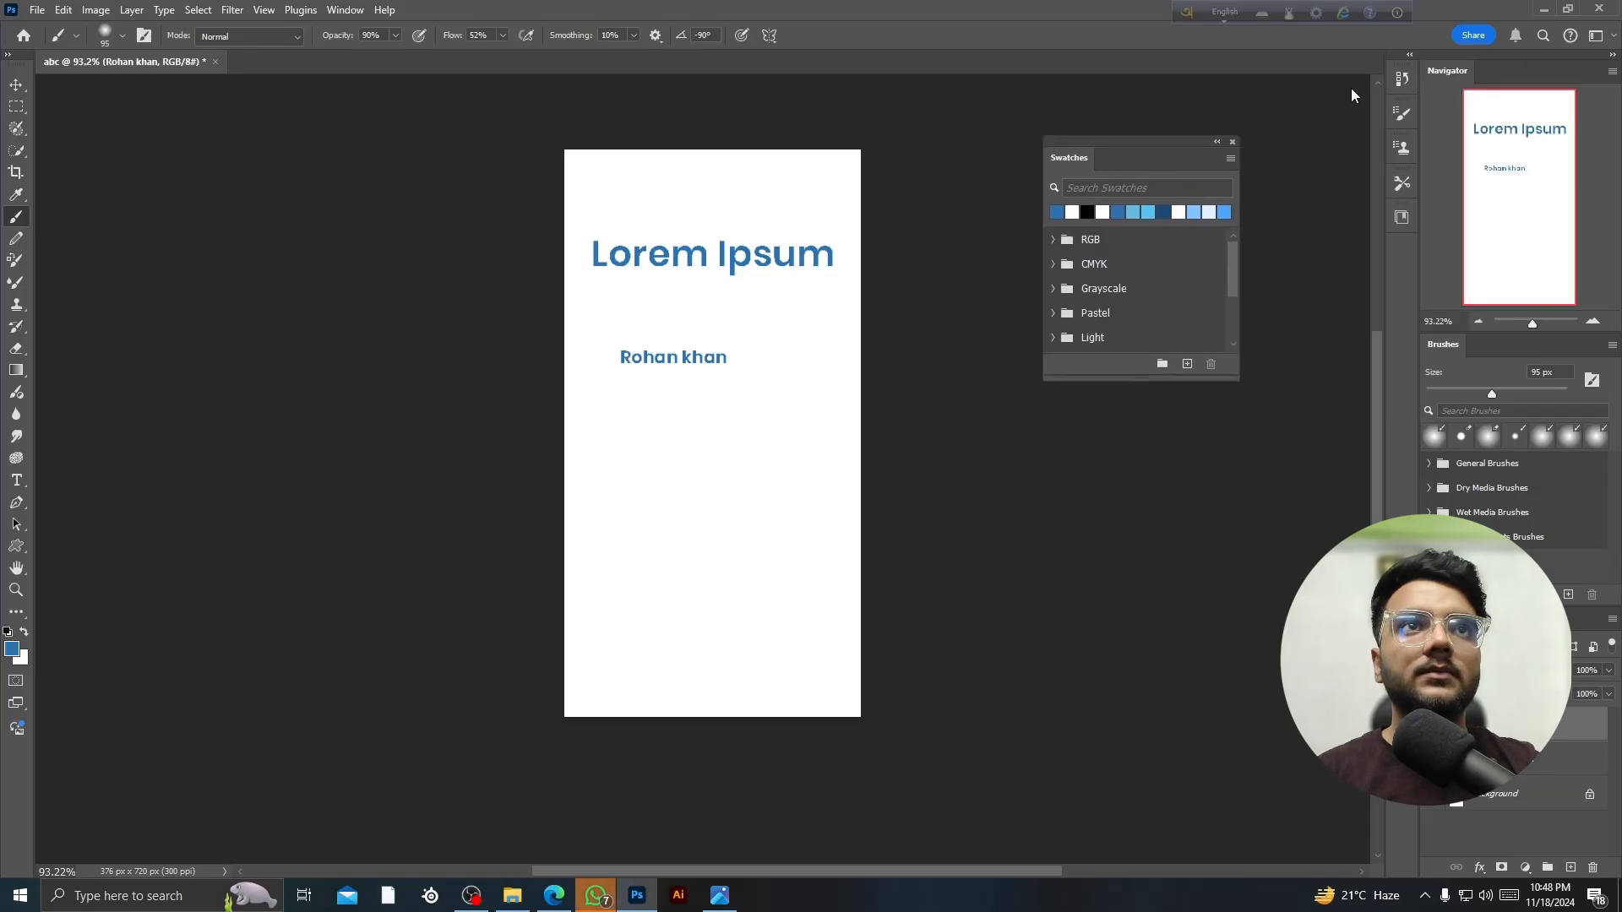
{"action": "left_click_drag", "start_coordinate": [1459, 74], "coordinate": [1074, 494]}
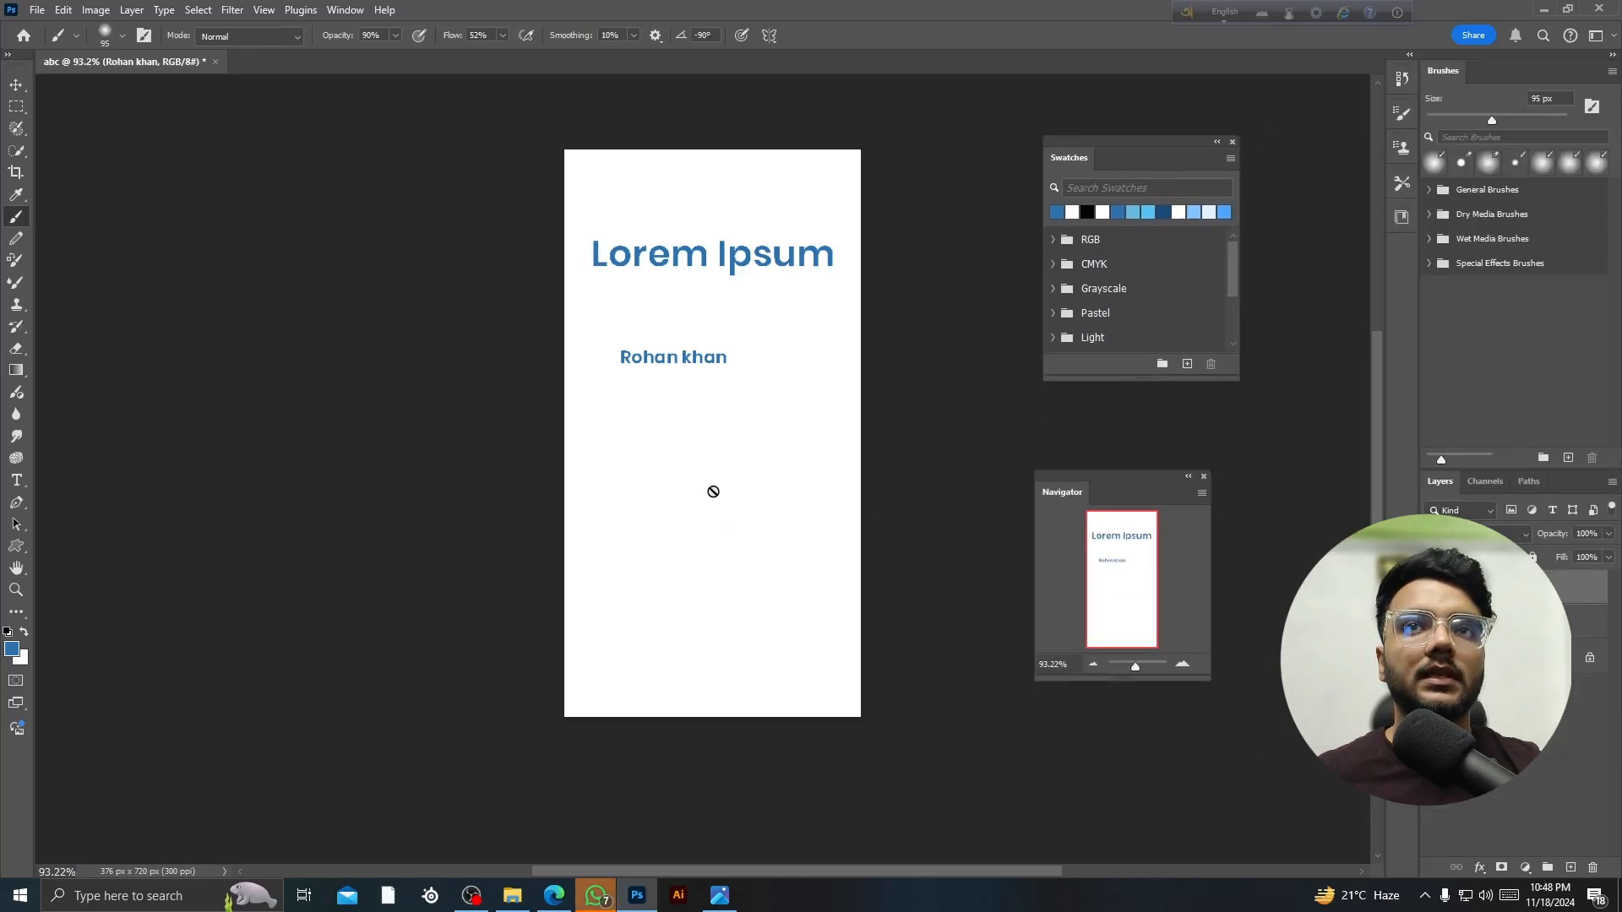
{"action": "scroll", "coordinate": [723, 449], "scroll_direction": "up", "scroll_amount": 3}
{"action": "scroll", "coordinate": [718, 431], "scroll_direction": "up", "scroll_amount": 4}
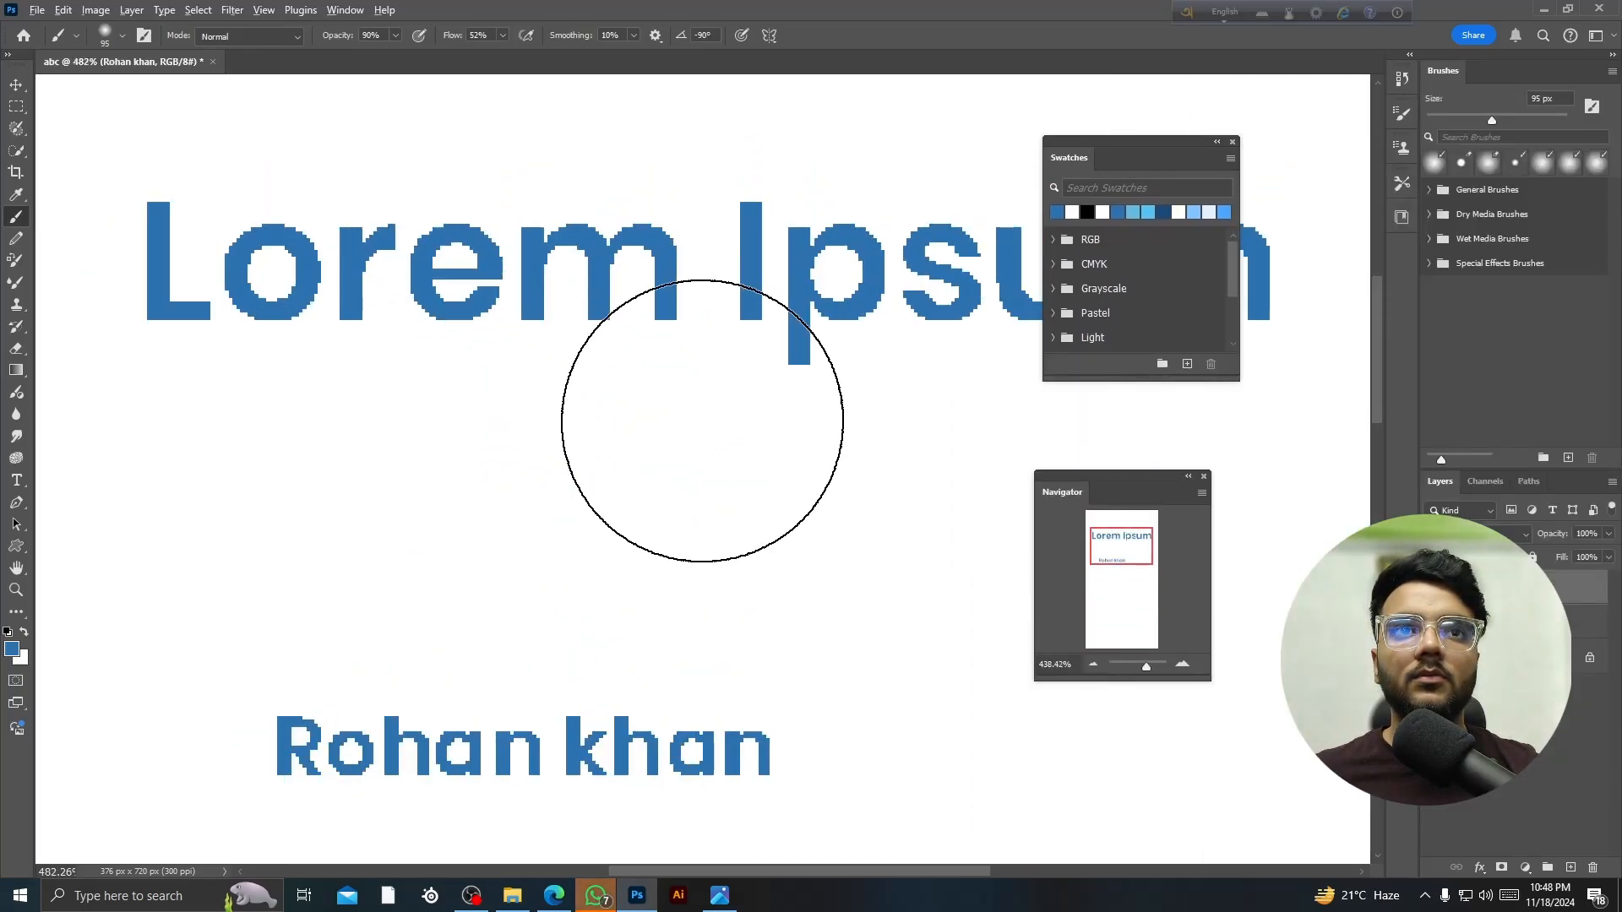
{"action": "scroll", "coordinate": [677, 478], "scroll_direction": "down", "scroll_amount": 5}
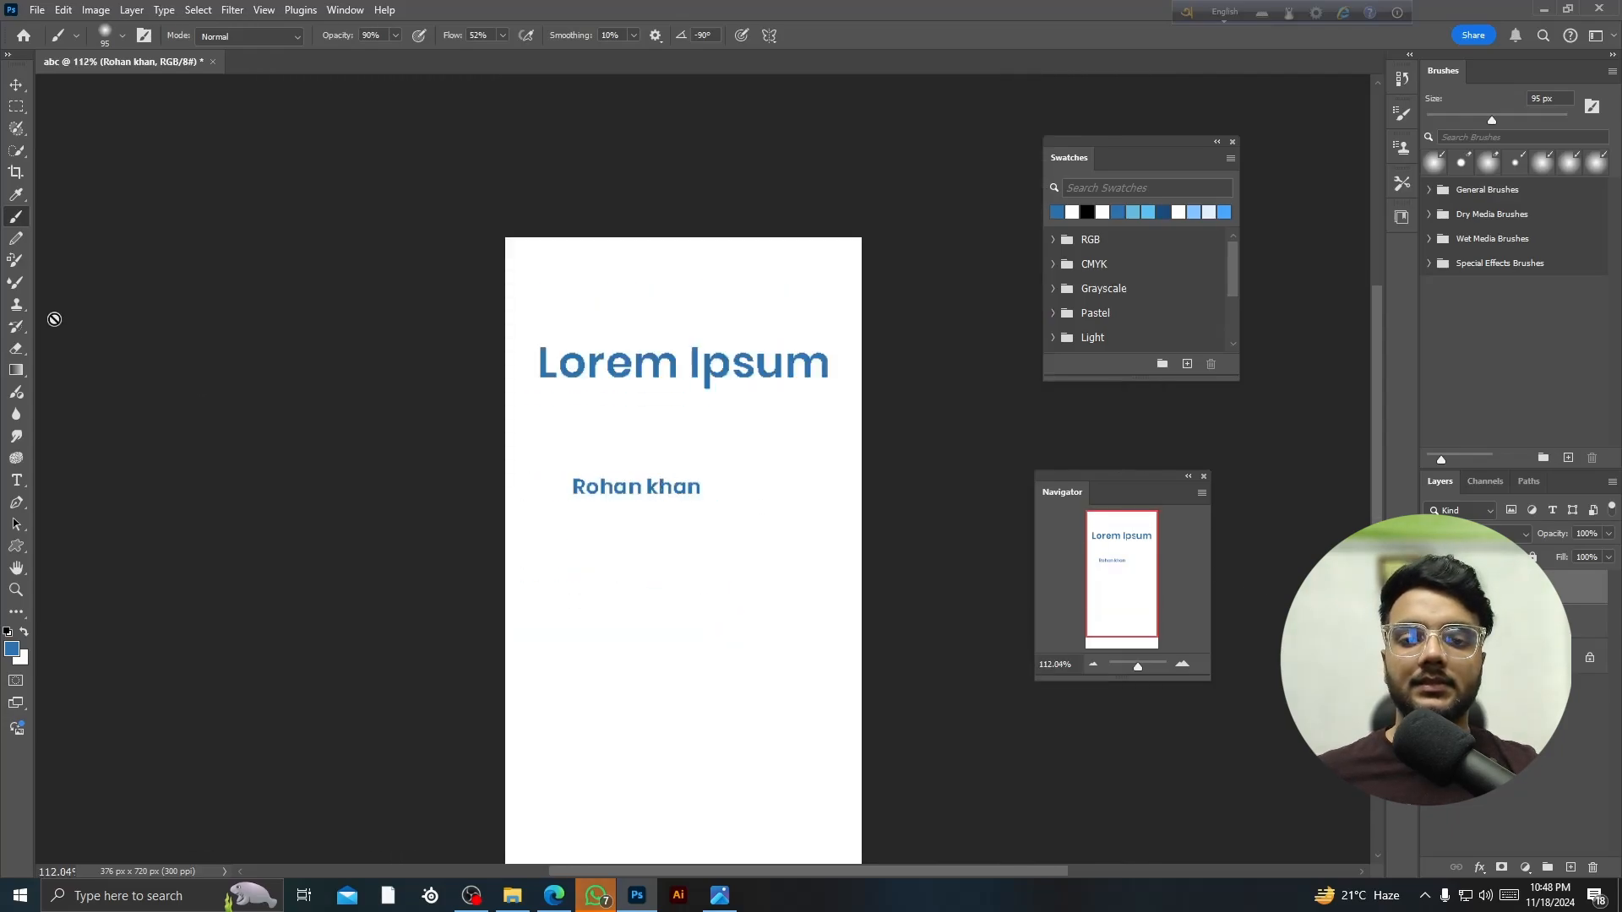
{"action": "left_click", "coordinate": [18, 85]}
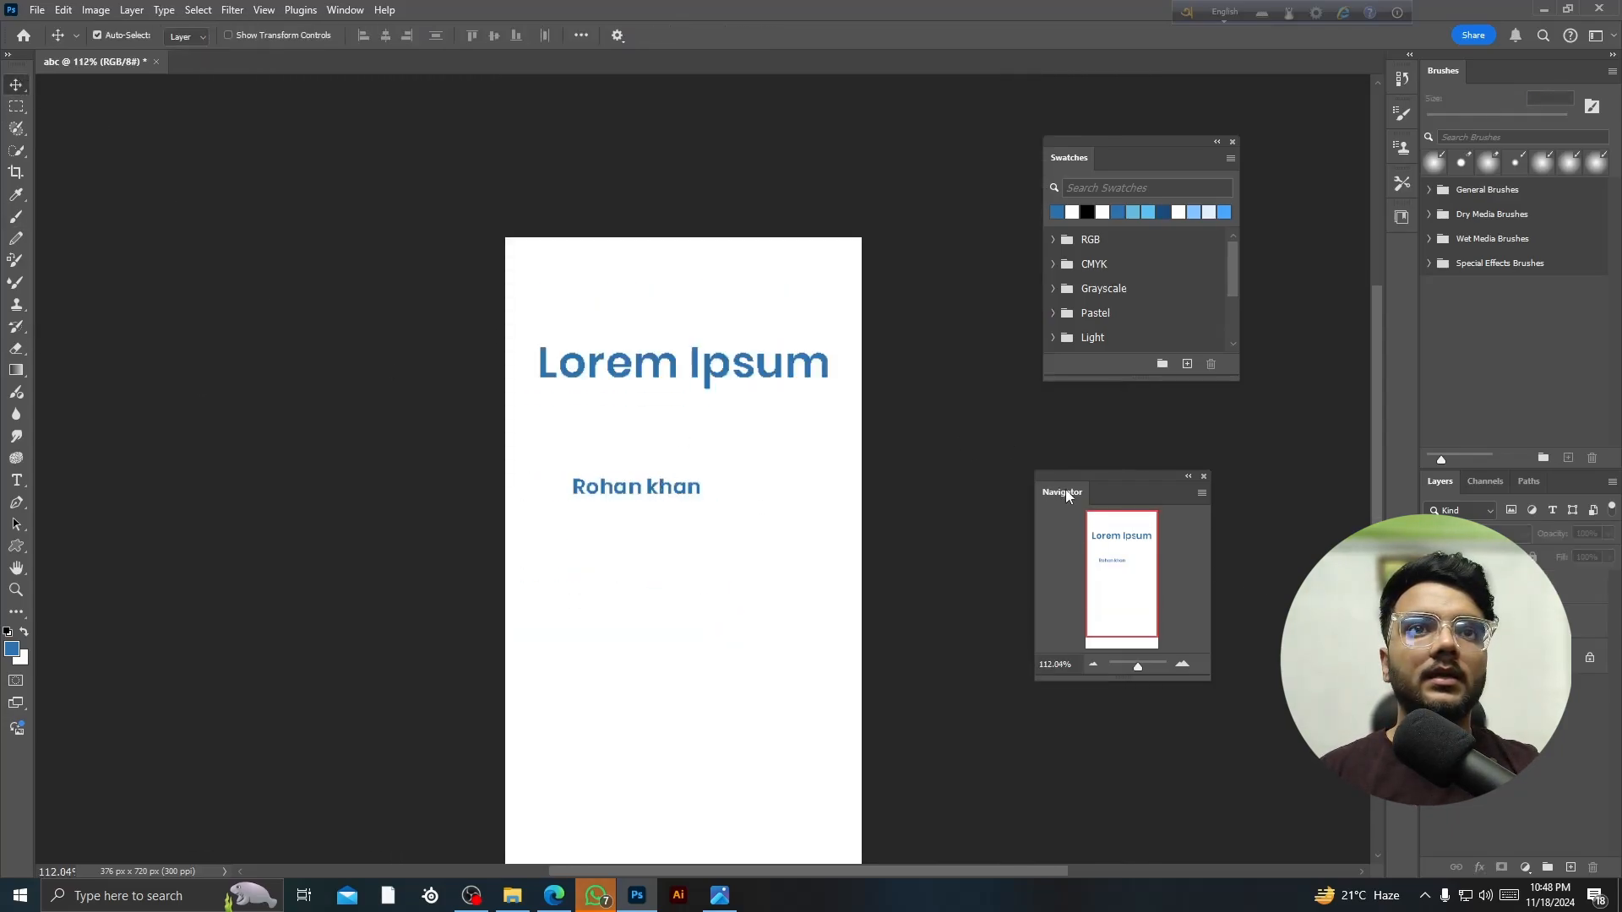
{"action": "left_click_drag", "start_coordinate": [1066, 490], "coordinate": [1161, 497]}
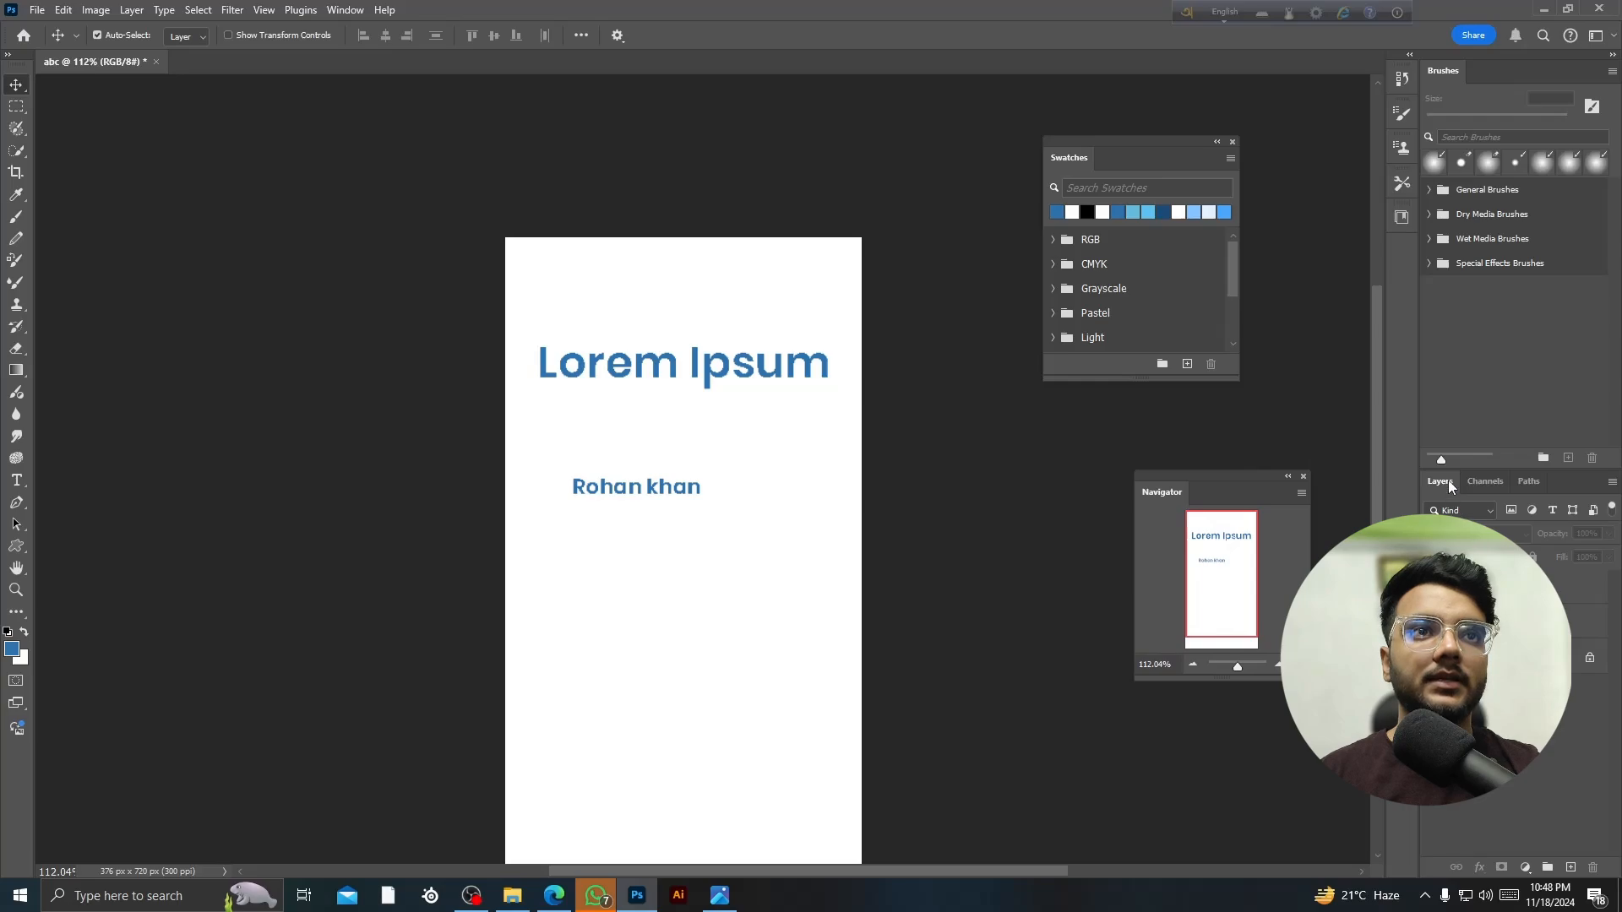
- Float the Layers, Channels and Paths panels, then nudge the Layers window left
{"action": "left_click_drag", "start_coordinate": [1451, 487], "coordinate": [178, 167]}
{"action": "left_click_drag", "start_coordinate": [1445, 481], "coordinate": [133, 411]}
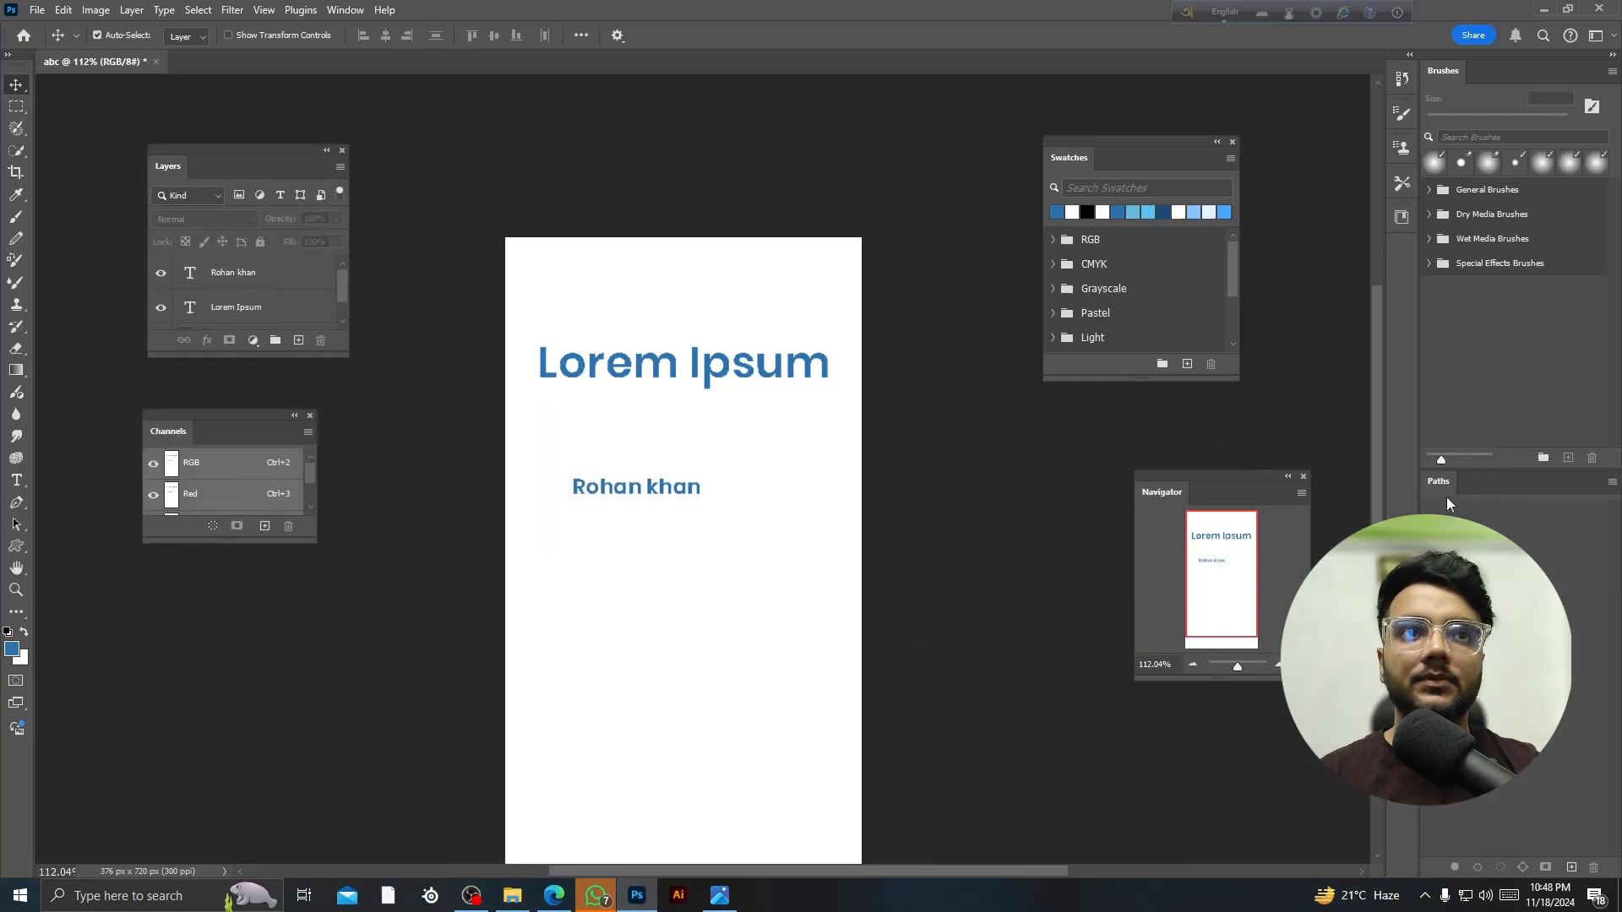
{"action": "left_click_drag", "start_coordinate": [1438, 482], "coordinate": [910, 428]}
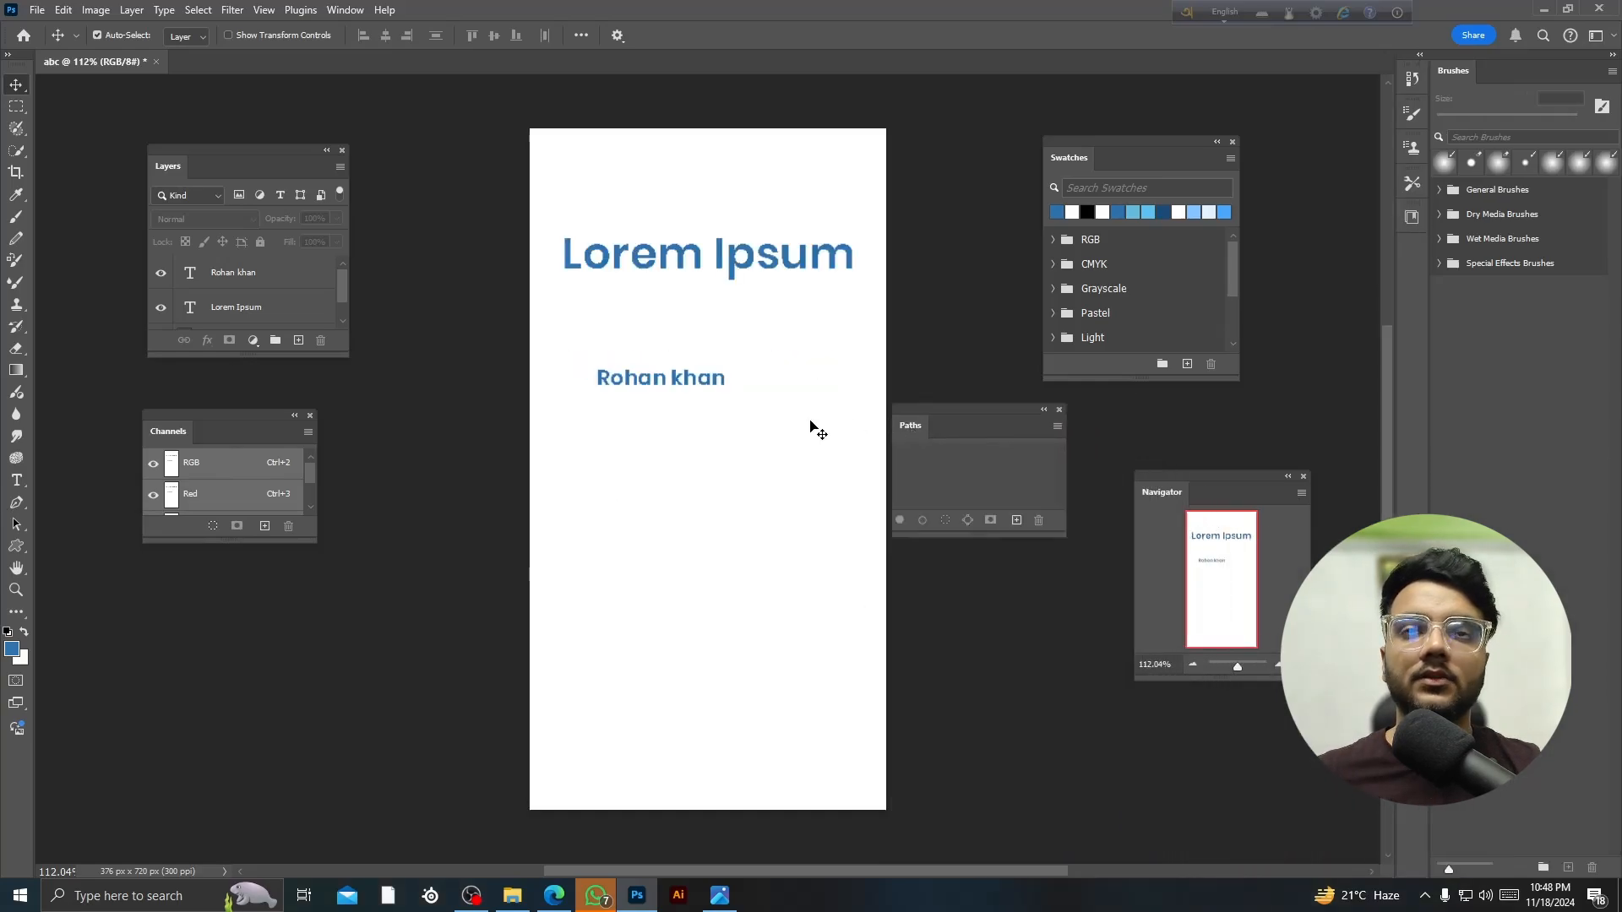
{"action": "scroll", "coordinate": [713, 402], "scroll_direction": "down", "scroll_amount": 3}
{"action": "scroll", "coordinate": [710, 399], "scroll_direction": "up", "scroll_amount": 2}
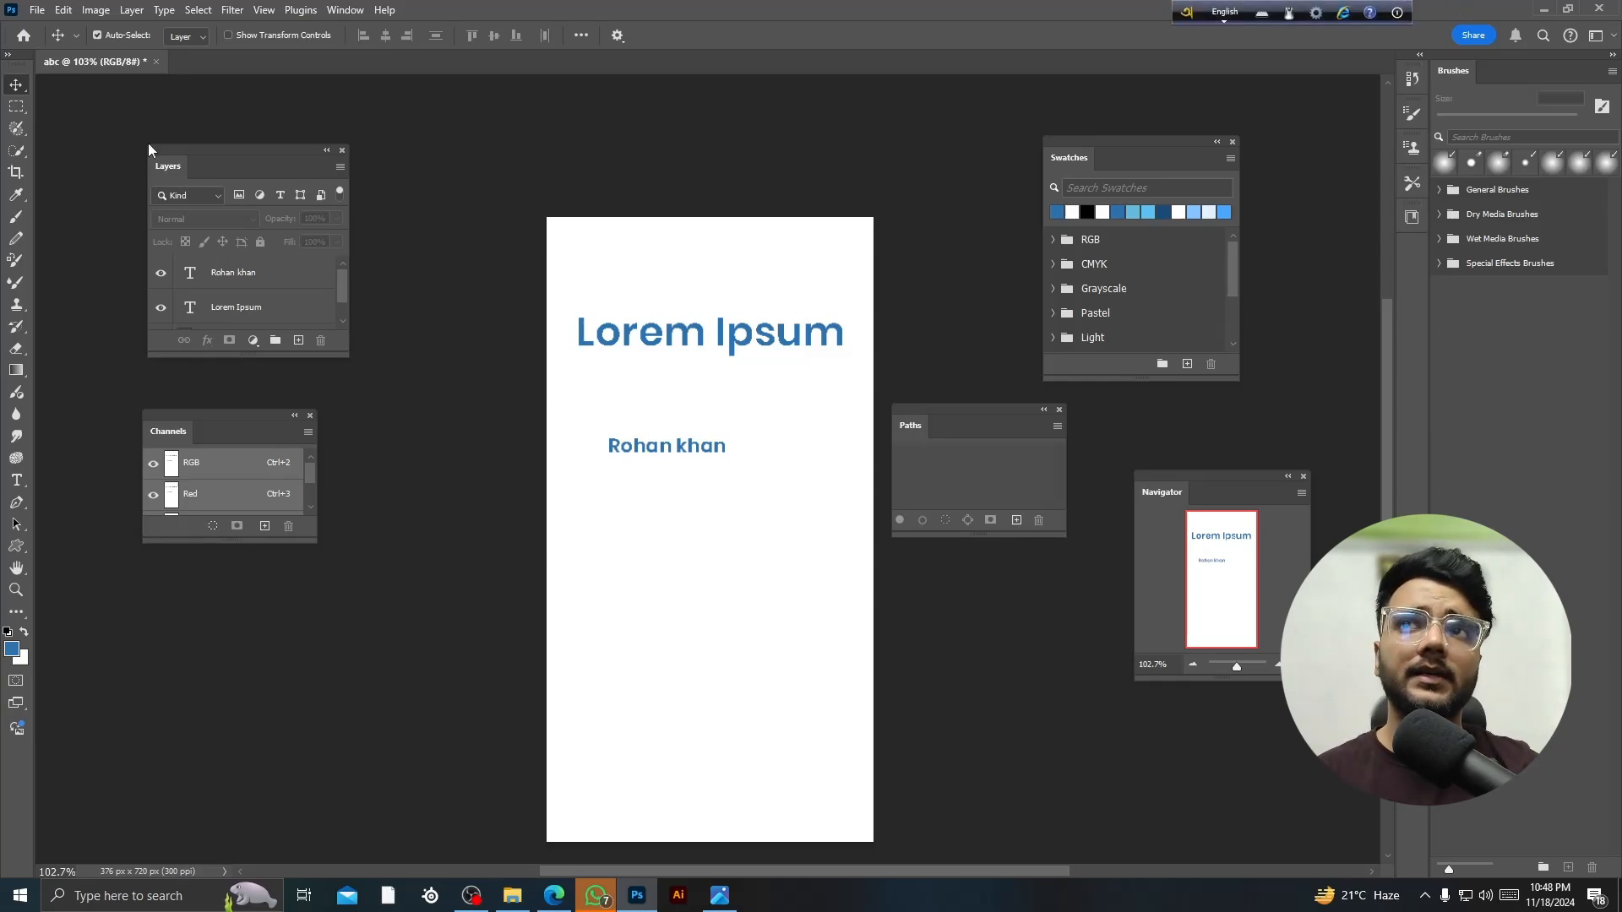
{"action": "left_click_drag", "start_coordinate": [197, 161], "coordinate": [102, 165]}
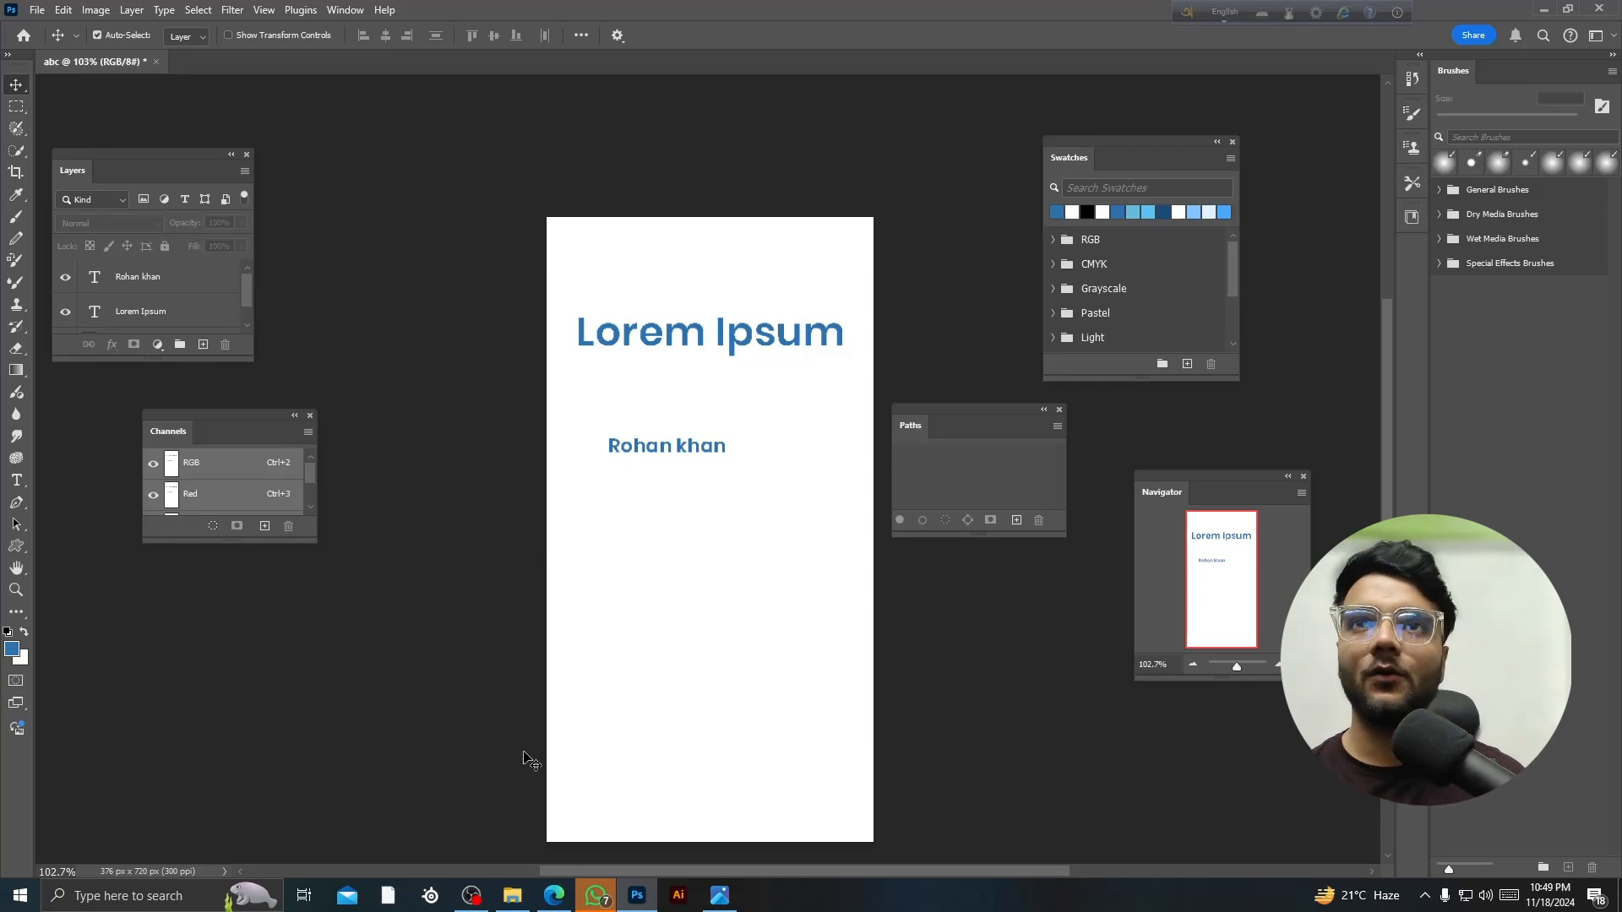
- Scroll to inspect the floating Swatches, Layers, Channels, Paths and Navigator panels
{"action": "scroll", "coordinate": [705, 703], "scroll_direction": "down", "scroll_amount": 2}
{"action": "scroll", "coordinate": [705, 703], "scroll_direction": "down", "scroll_amount": 1}
{"action": "scroll", "coordinate": [704, 703], "scroll_direction": "up", "scroll_amount": 2}
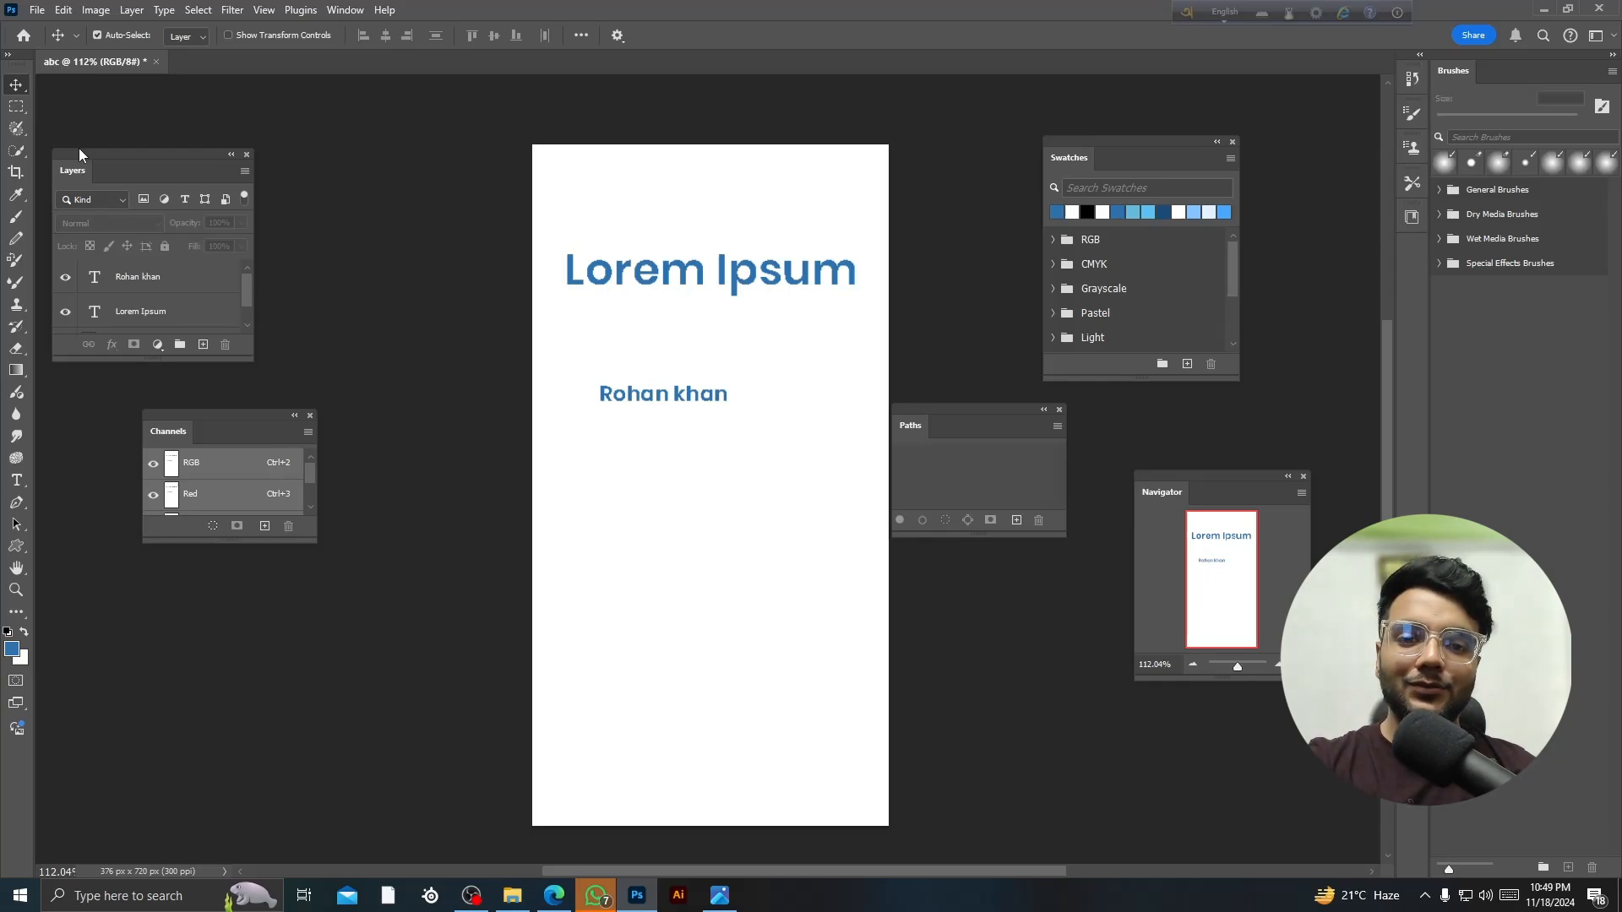
- Bring OBS Studio up from the taskbar and maximize its window
{"action": "left_click", "coordinate": [471, 893]}
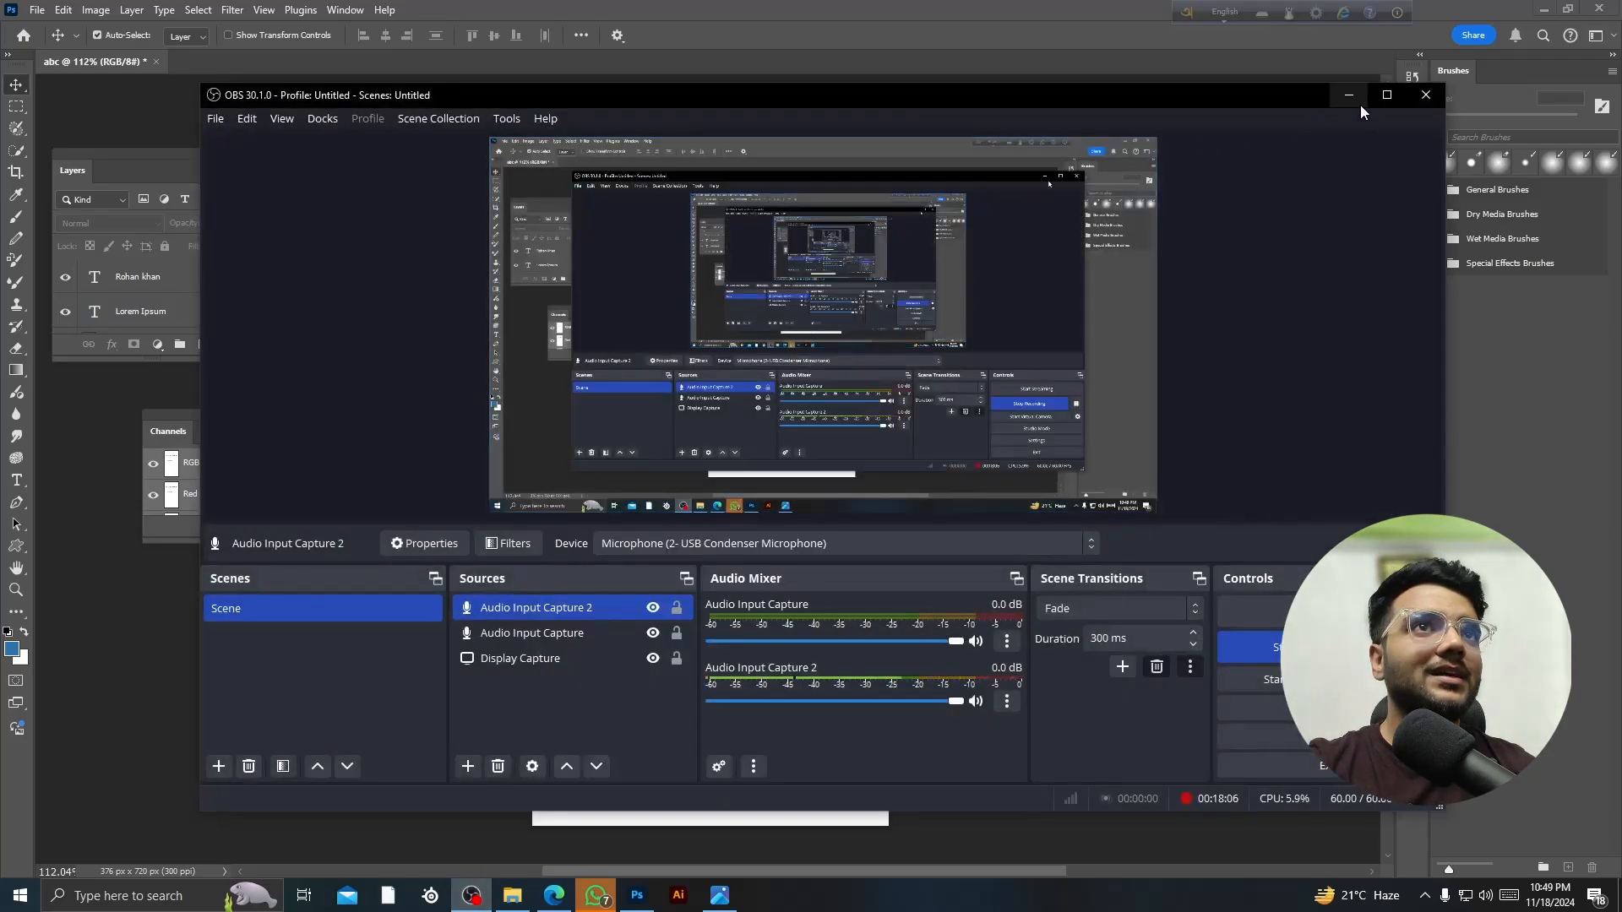
{"action": "left_click", "coordinate": [1386, 95]}
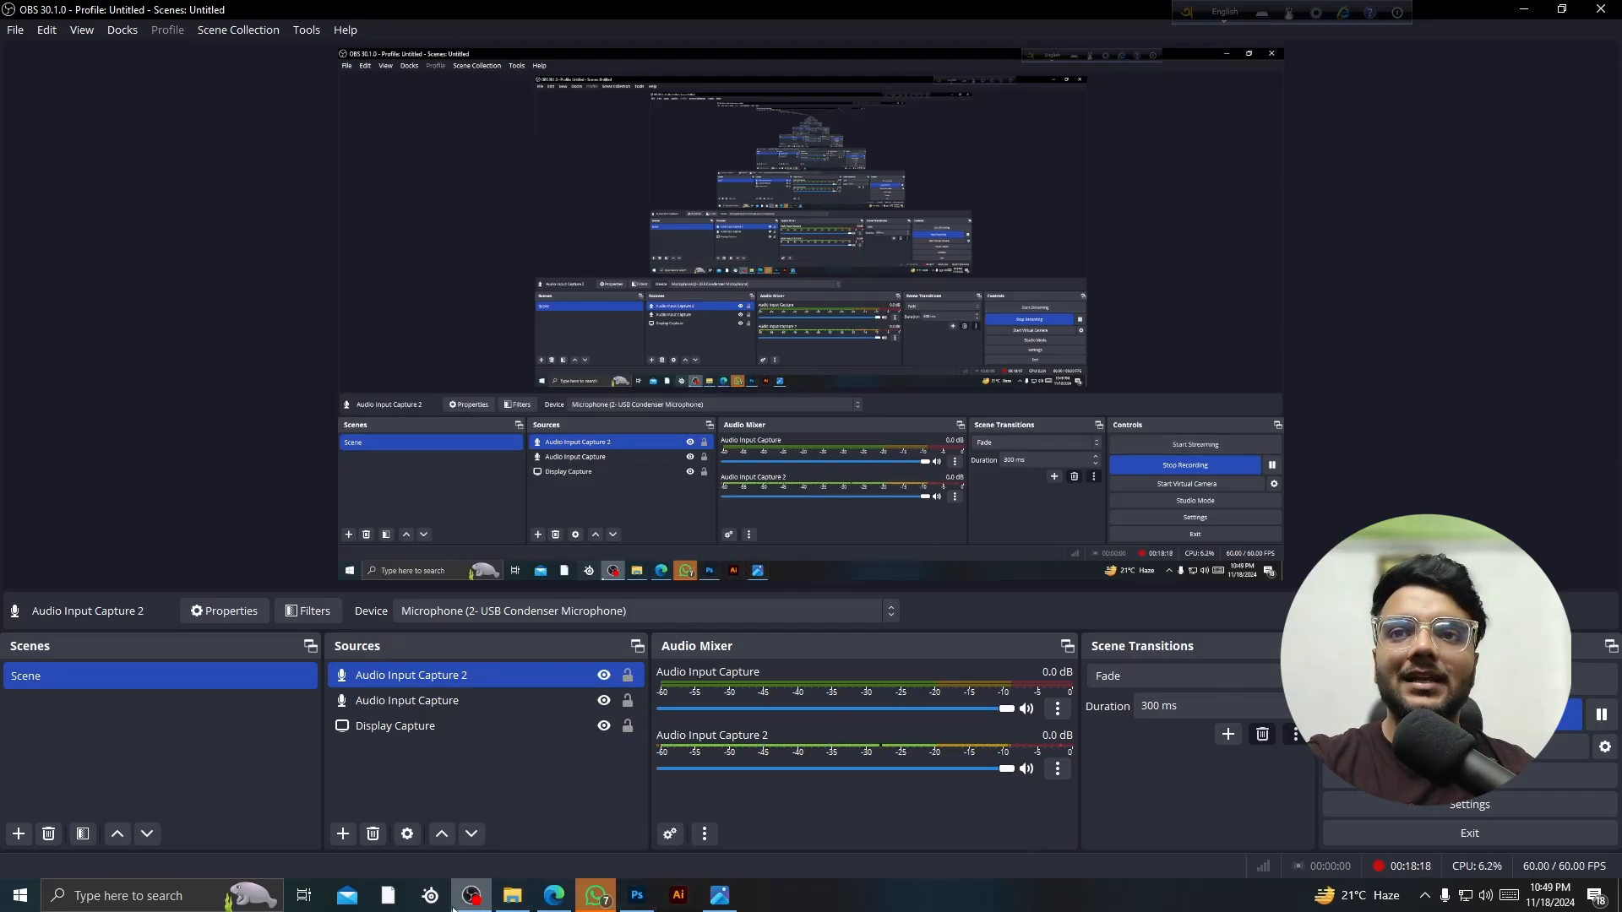
- Open YouTube in Edge and go to your own channel page
{"action": "left_click", "coordinate": [545, 906]}
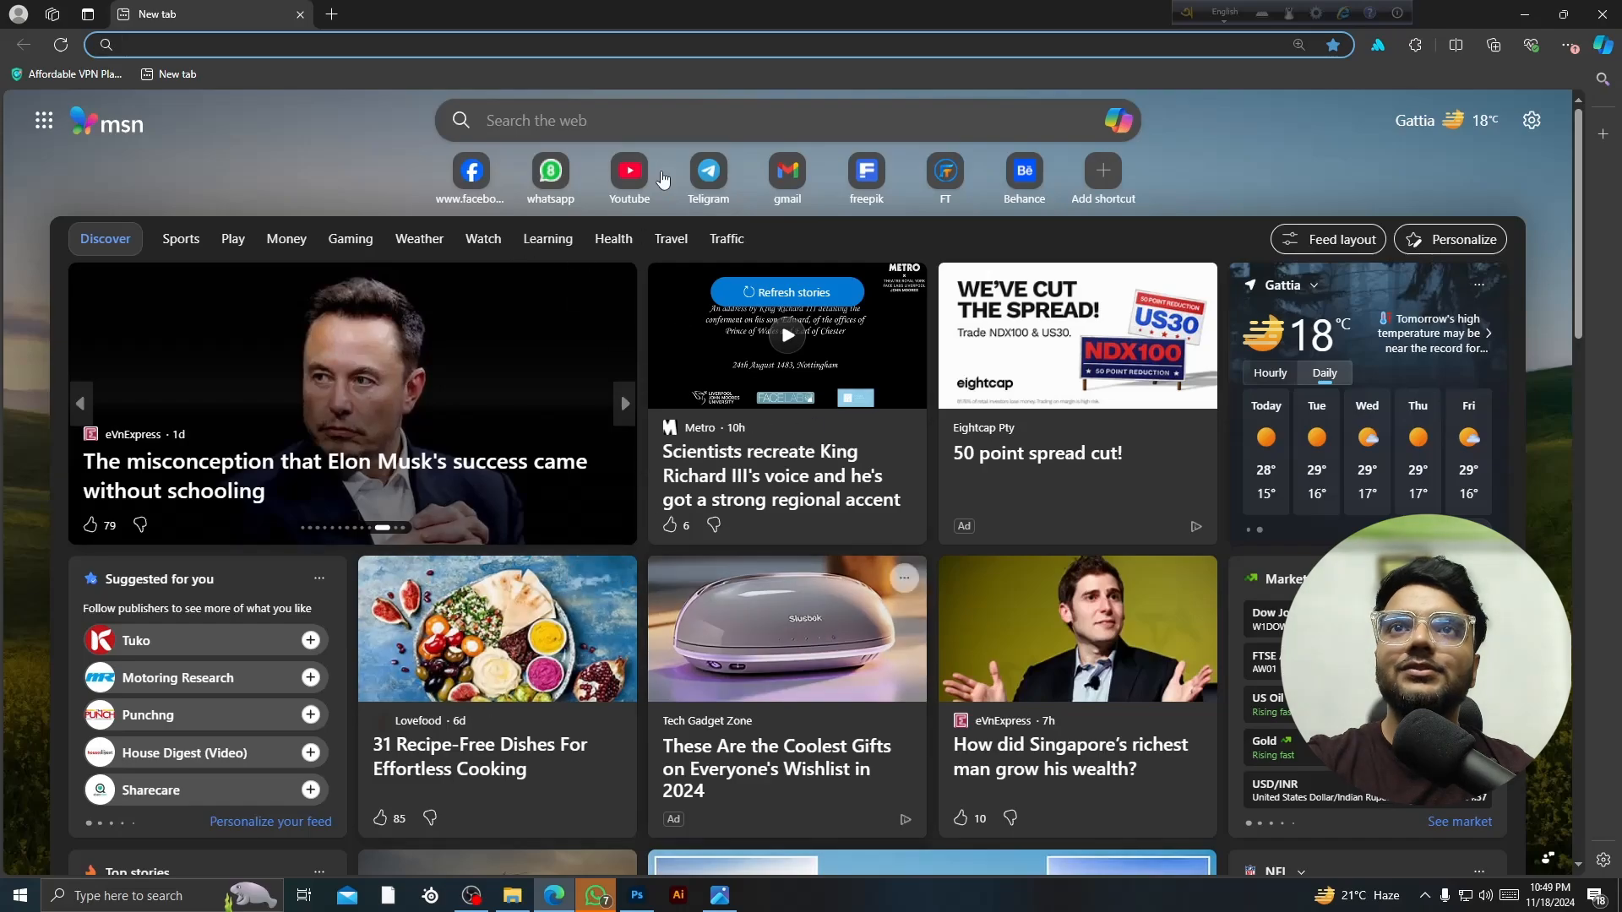
{"action": "left_click", "coordinate": [632, 171]}
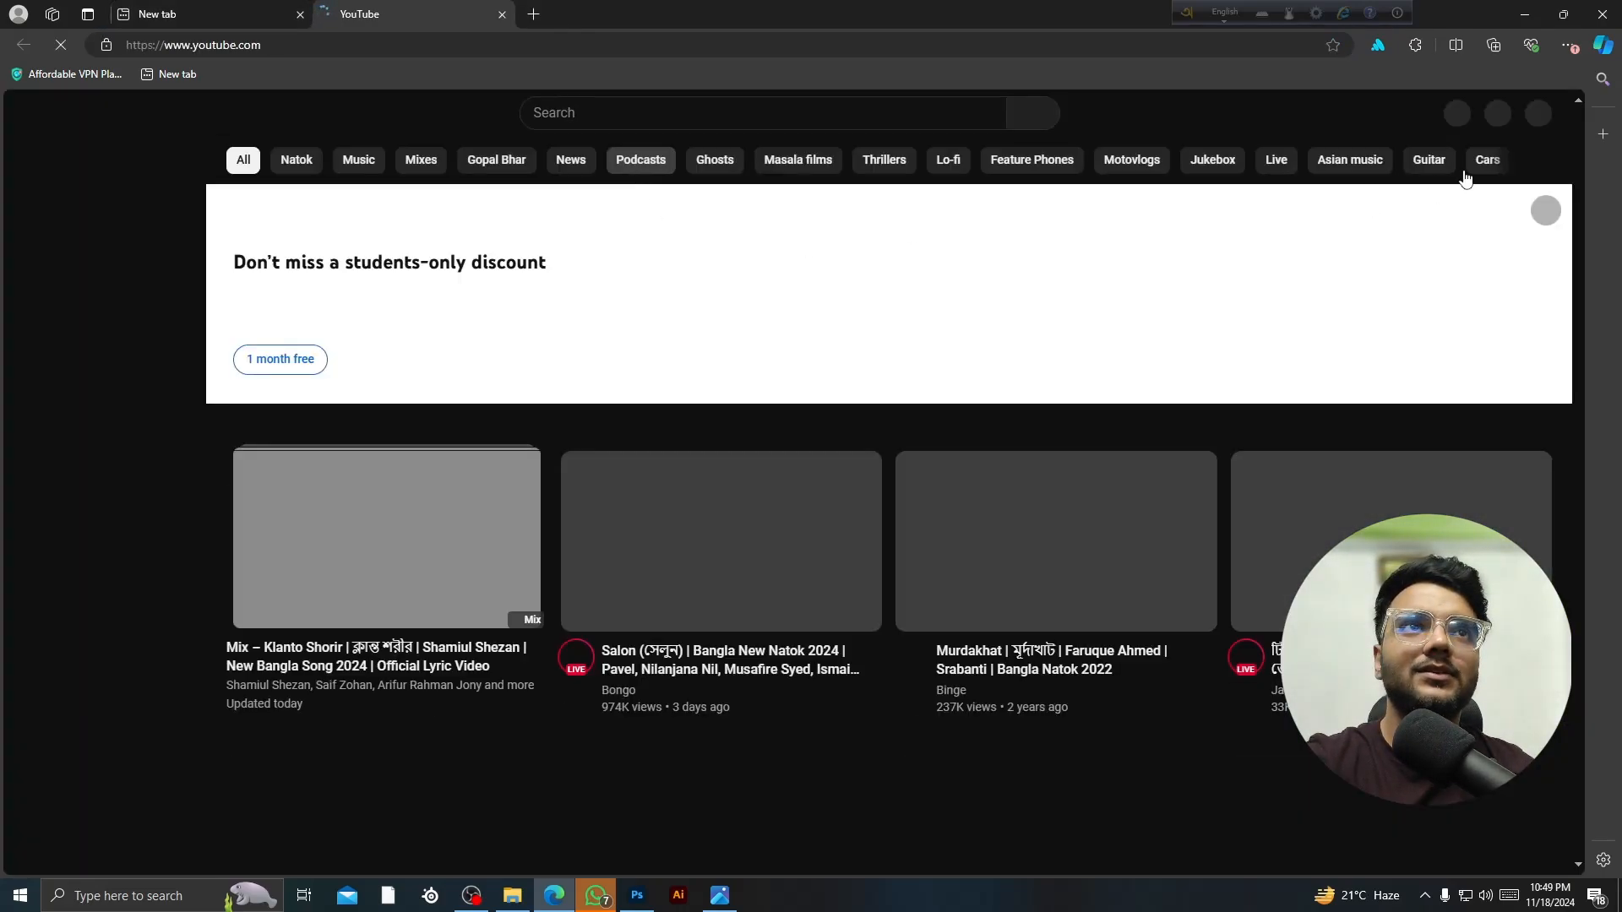
{"action": "left_click", "coordinate": [1536, 117]}
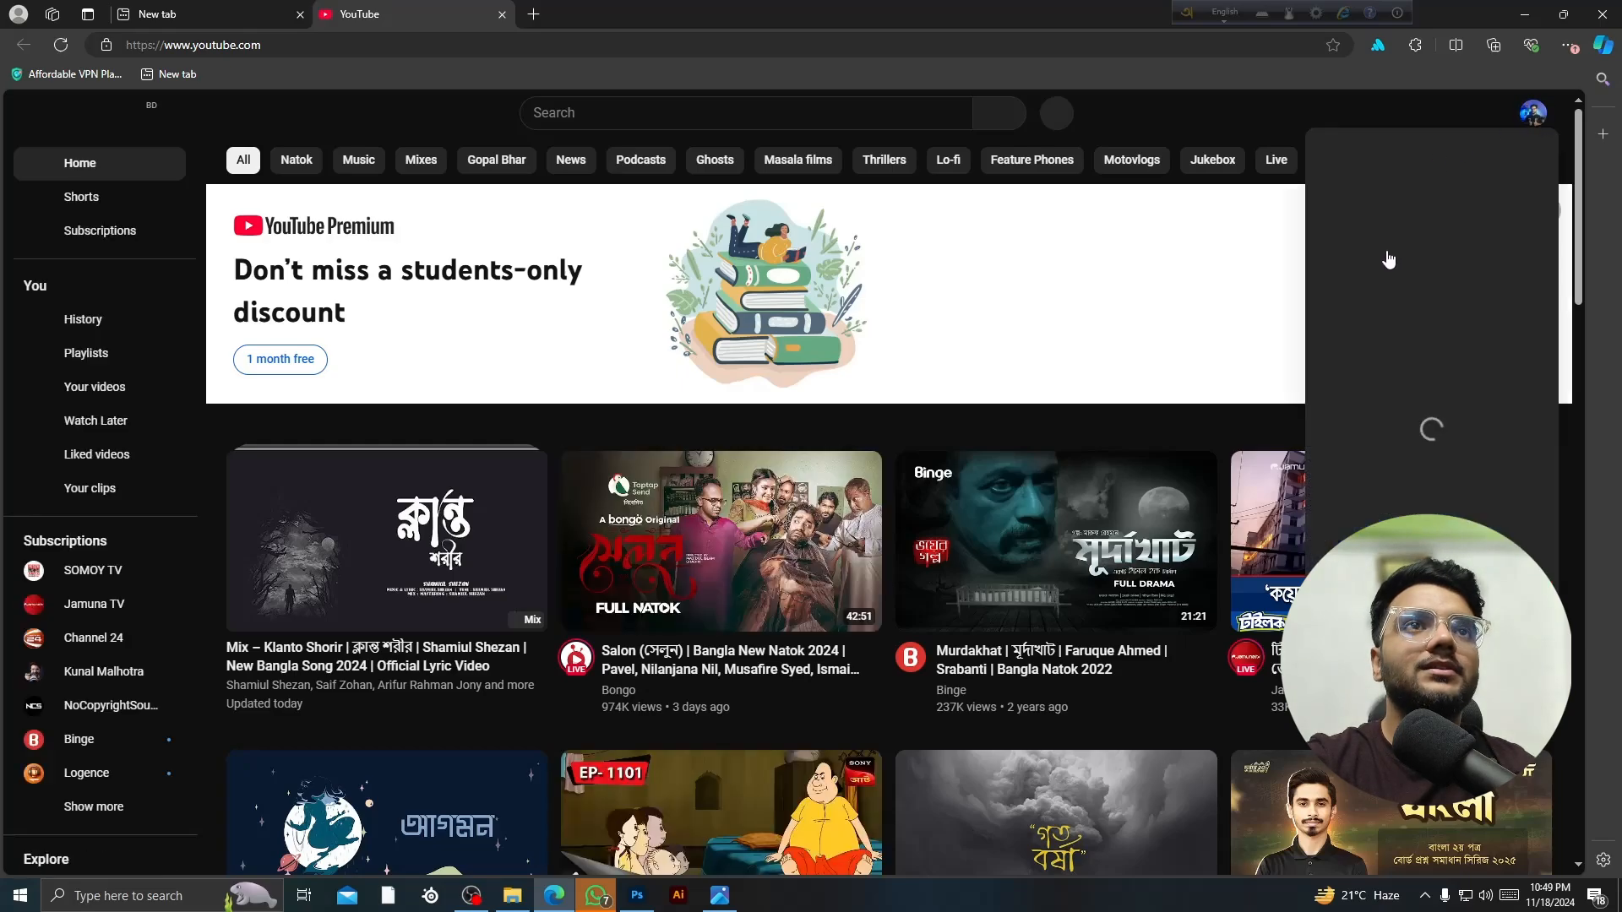
{"action": "left_click", "coordinate": [1393, 194]}
{"action": "right_click", "coordinate": [1393, 196]}
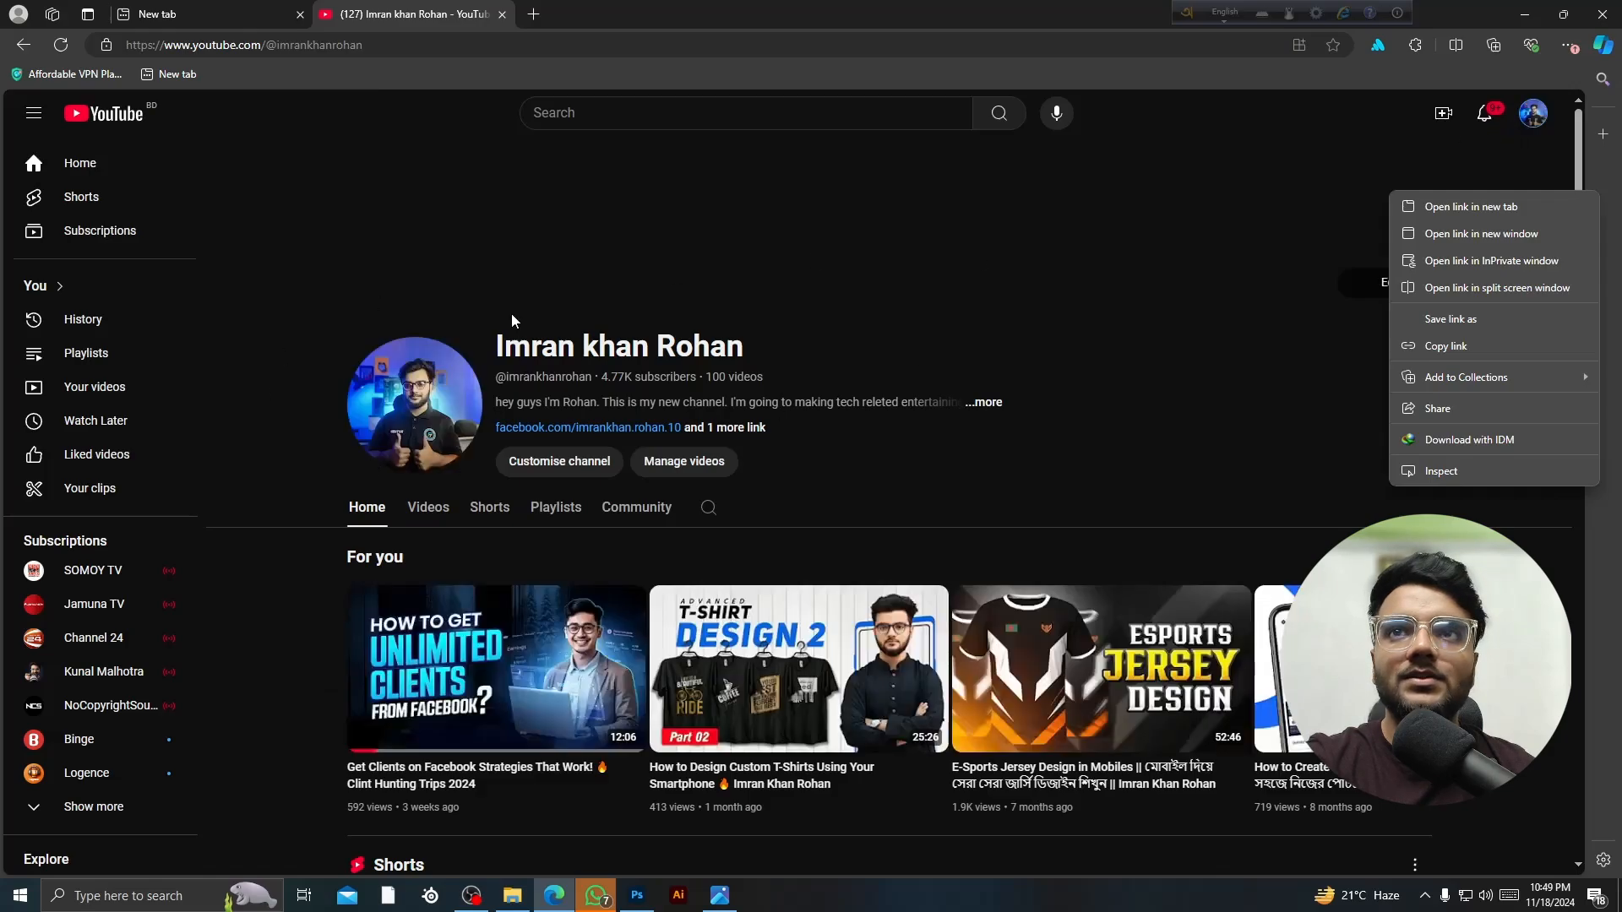
- Show the channel's Videos tab and scroll down through the uploads
{"action": "scroll", "coordinate": [1132, 526], "scroll_direction": "down", "scroll_amount": 2}
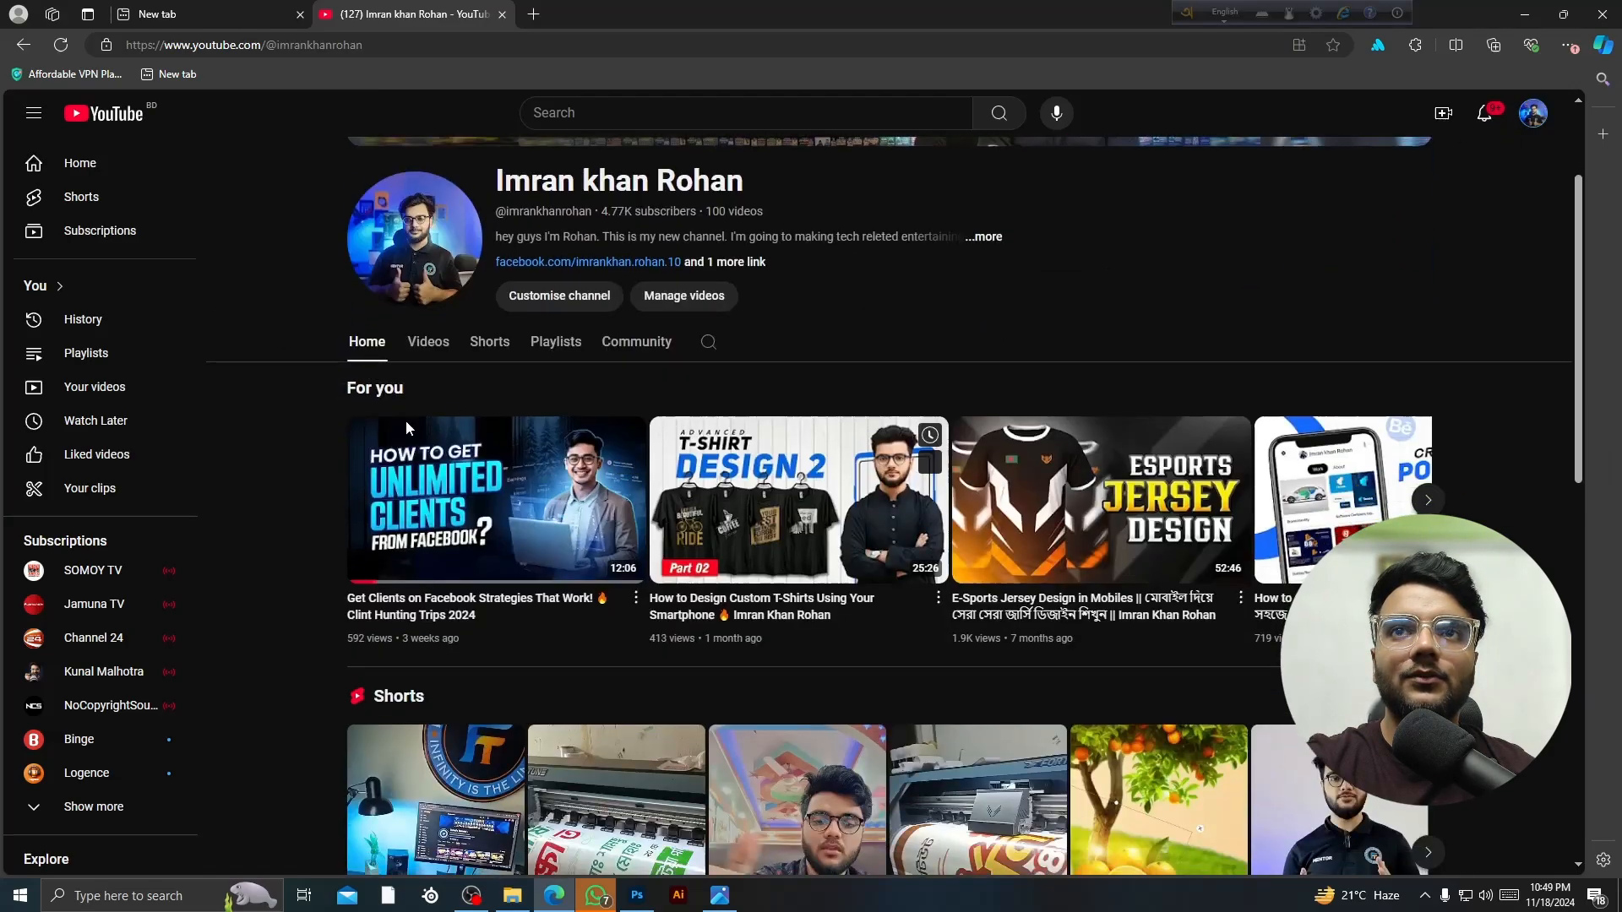
{"action": "left_click", "coordinate": [428, 338]}
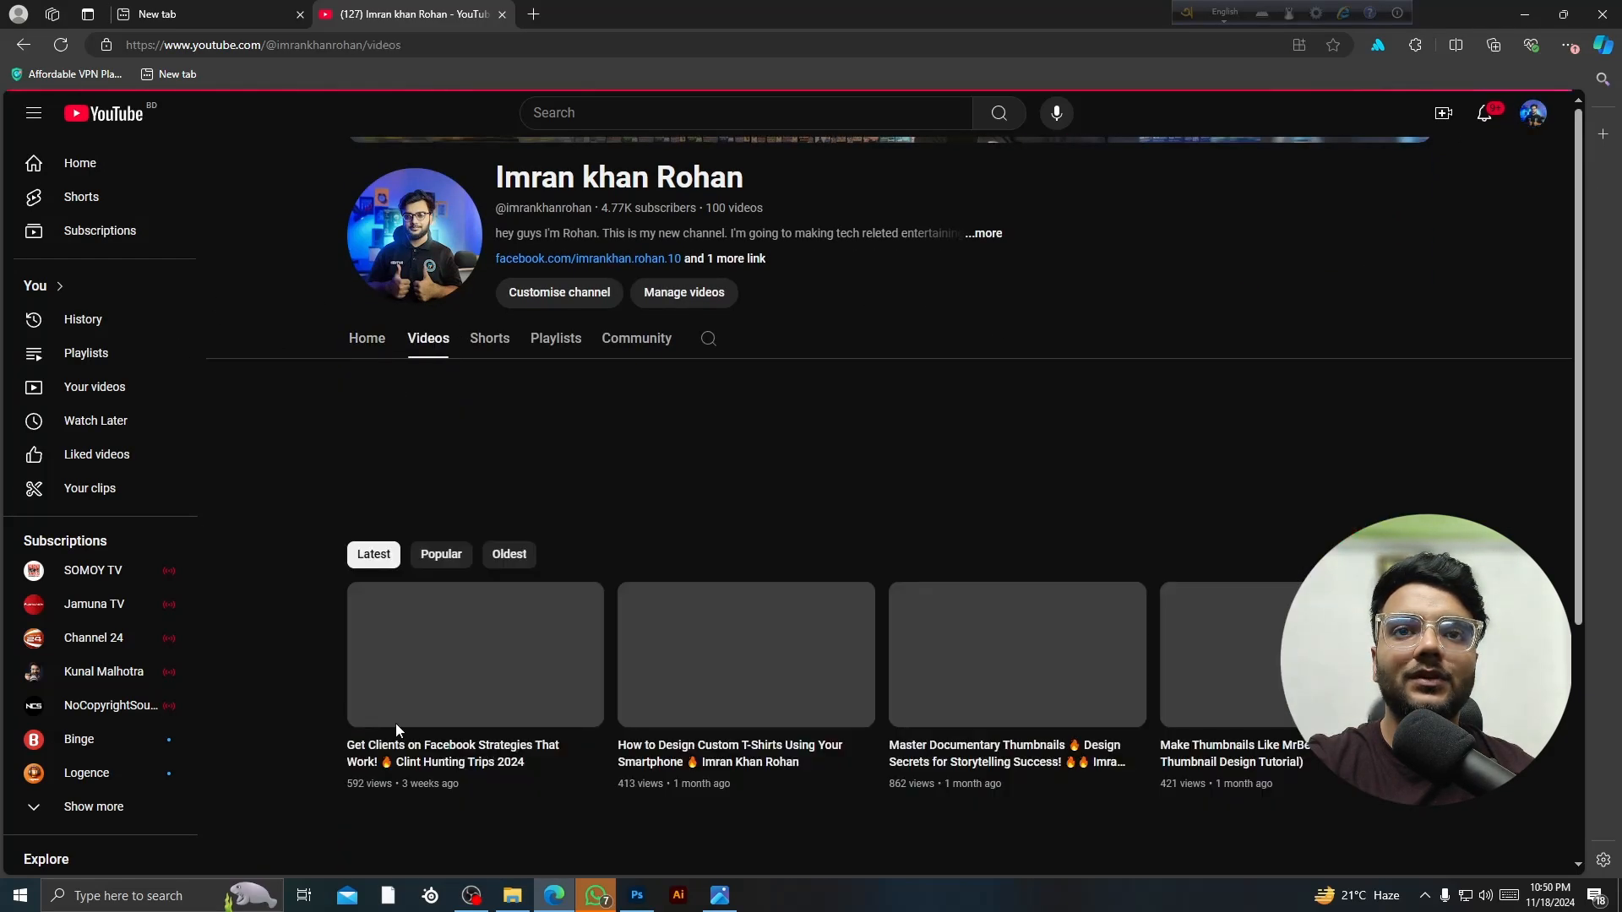
{"action": "scroll", "coordinate": [686, 638], "scroll_direction": "down", "scroll_amount": 3}
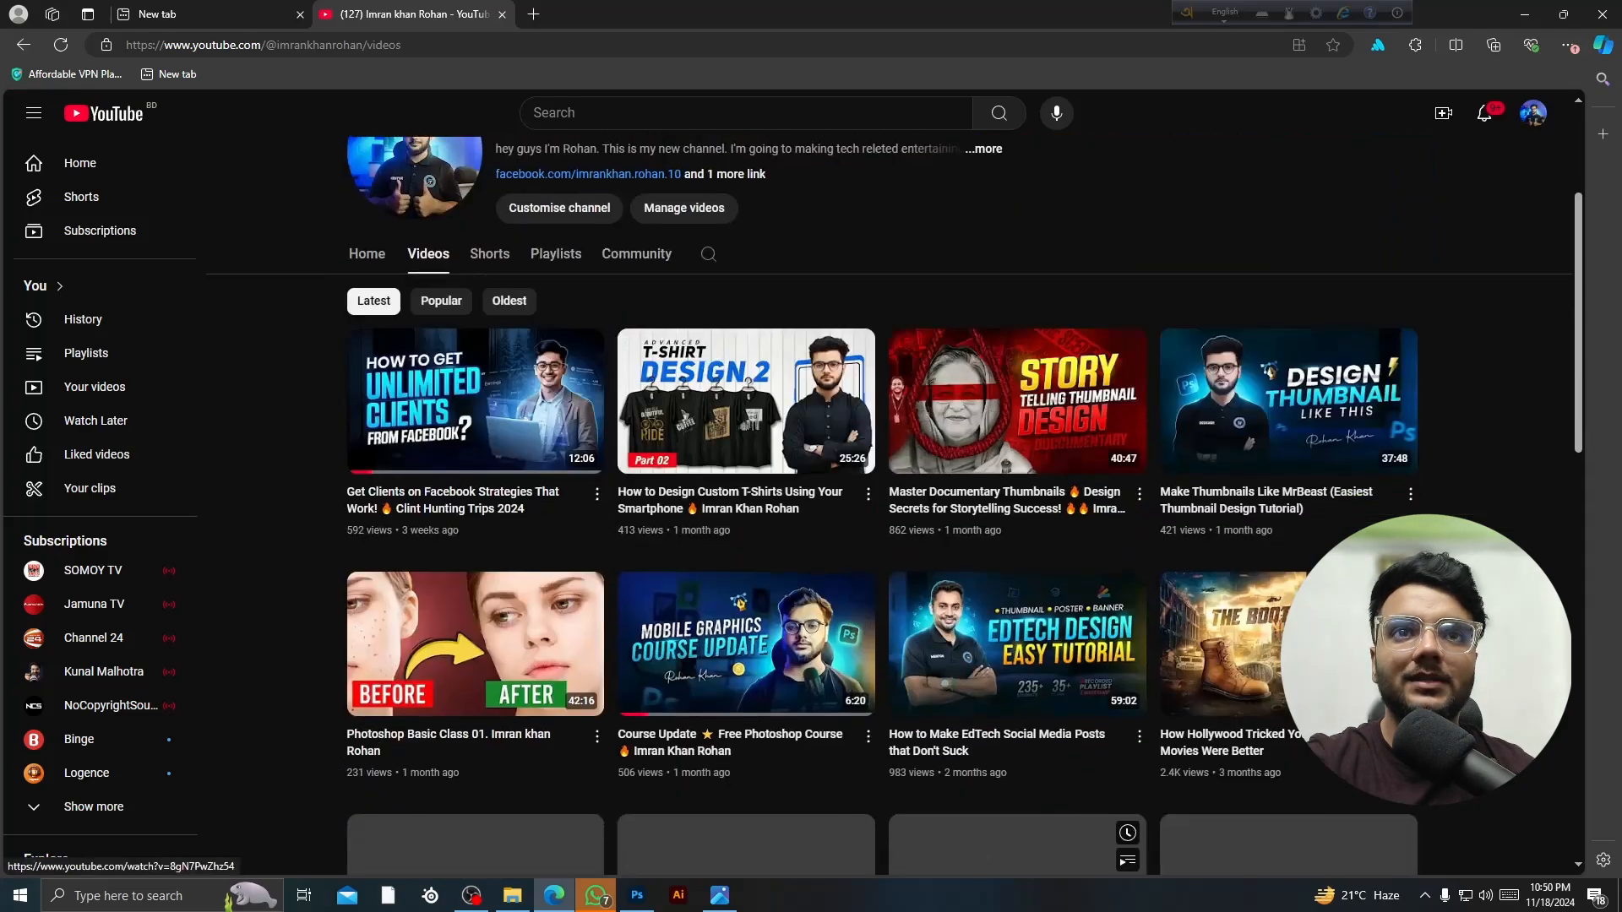
{"action": "scroll", "coordinate": [1268, 642], "scroll_direction": "down", "scroll_amount": 2}
{"action": "scroll", "coordinate": [1268, 642], "scroll_direction": "down", "scroll_amount": 4}
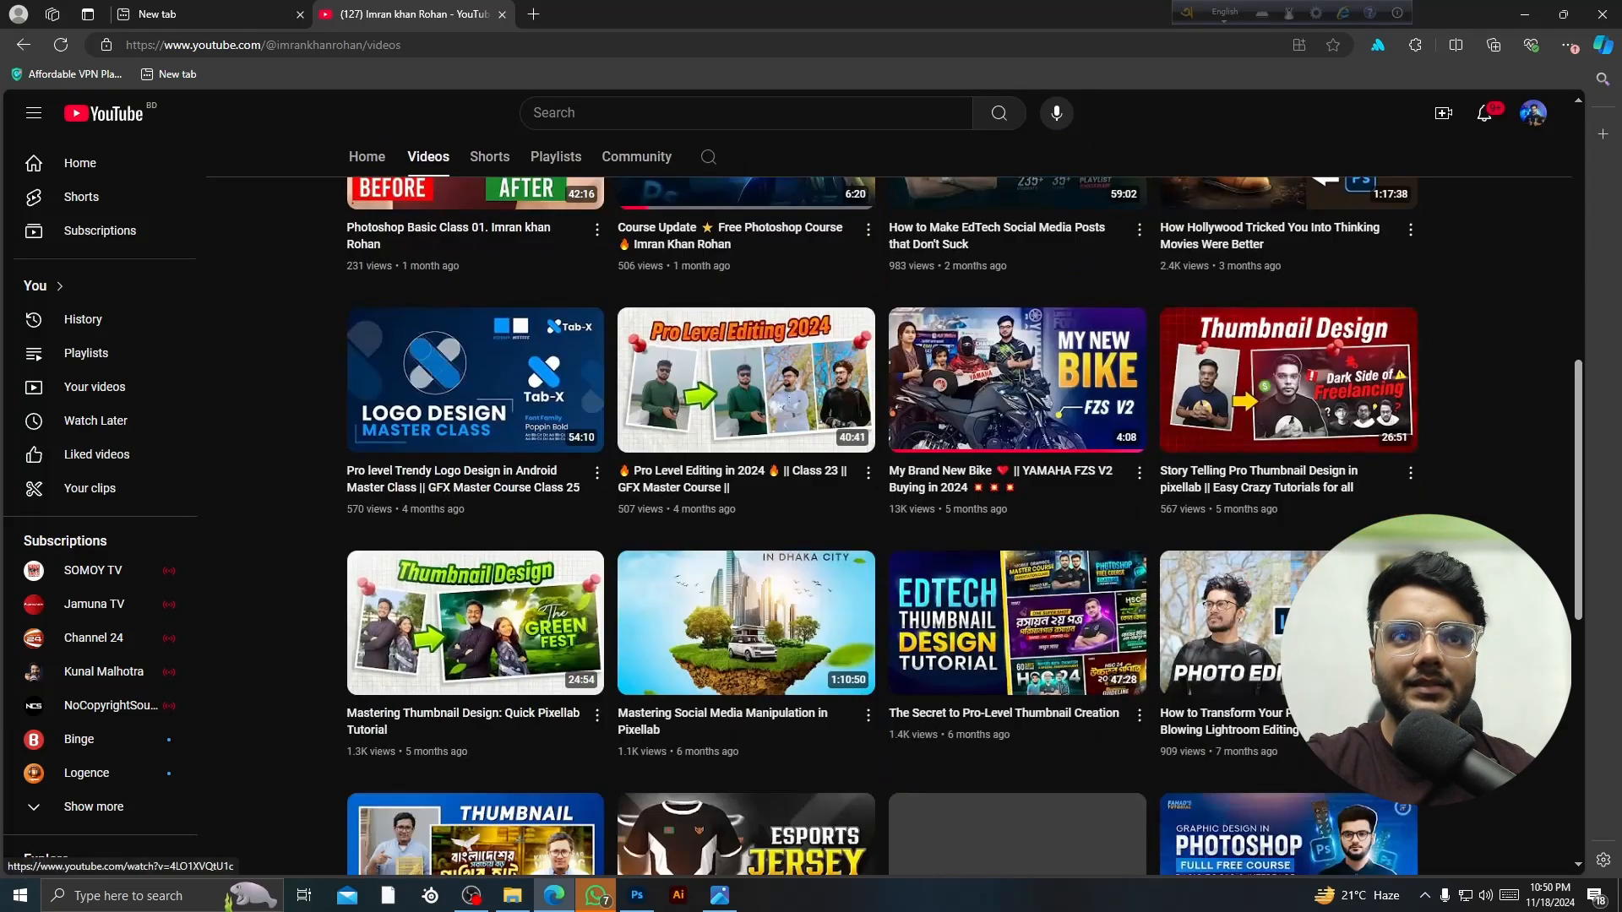
{"action": "scroll", "coordinate": [1267, 786], "scroll_direction": "down", "scroll_amount": 6}
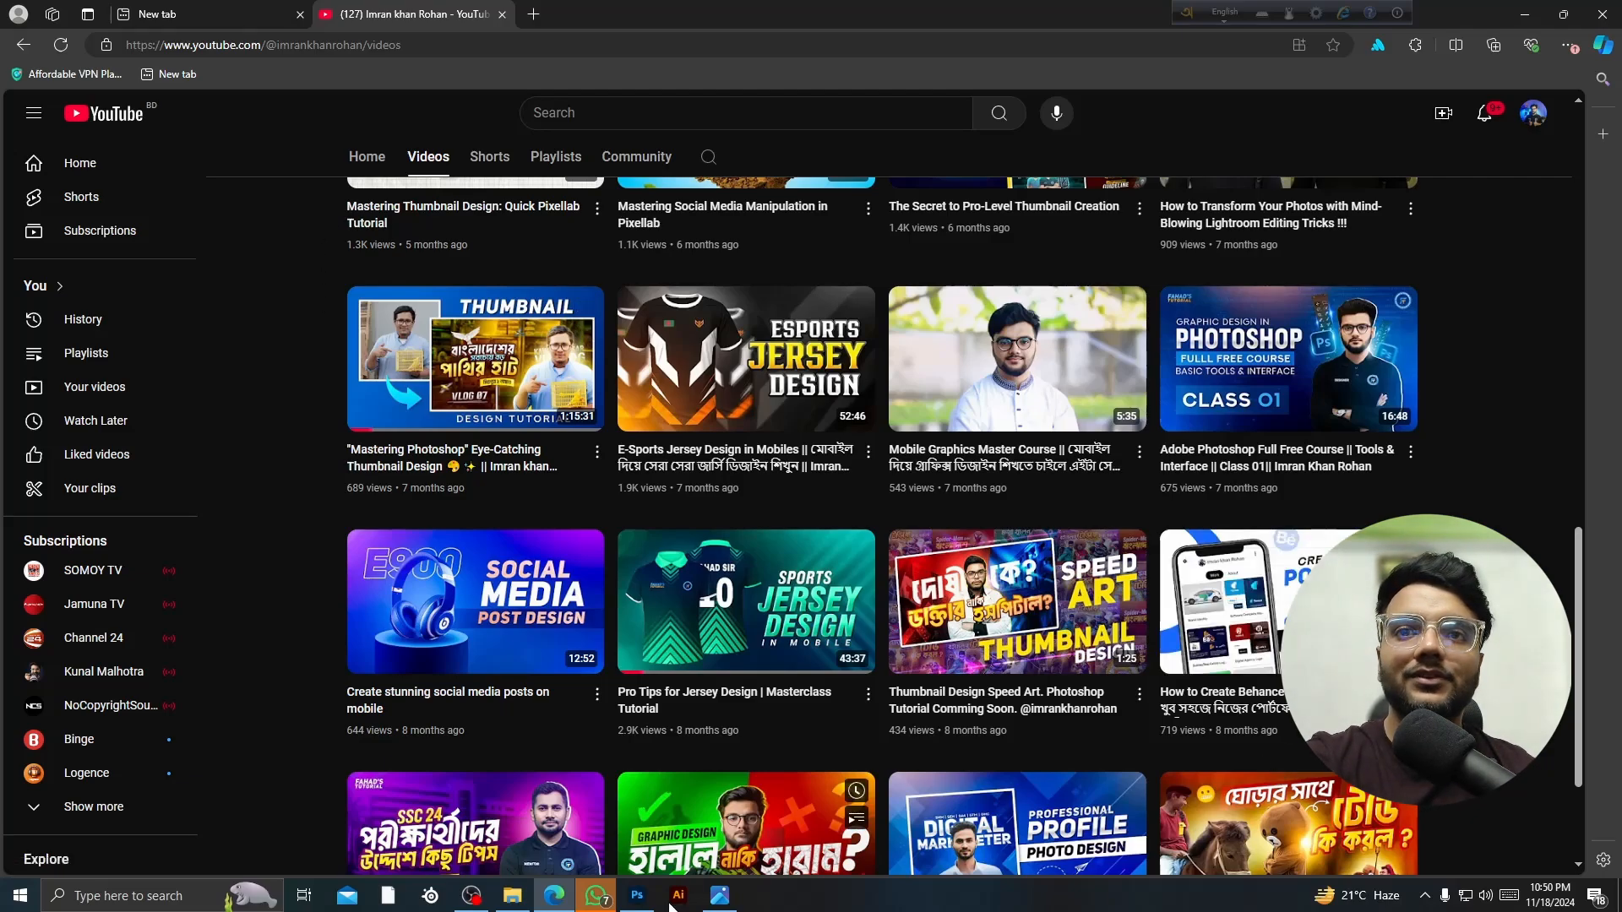
- Return briefly to Photoshop, then bring OBS Studio back to the front
{"action": "left_click", "coordinate": [637, 895]}
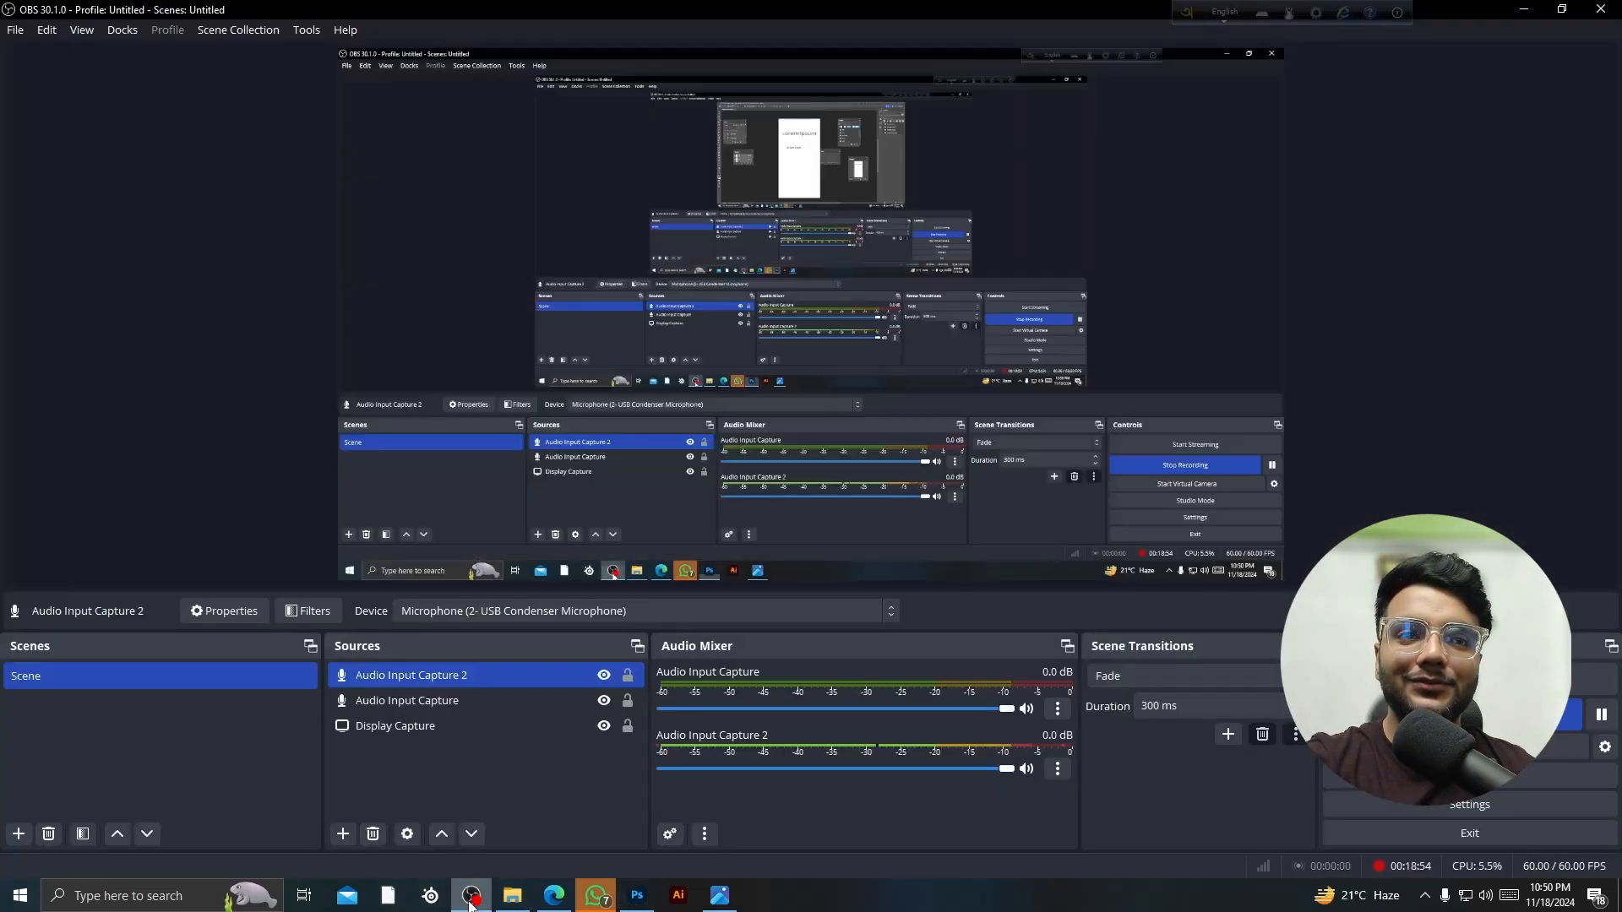
{"action": "left_click", "coordinate": [471, 895]}
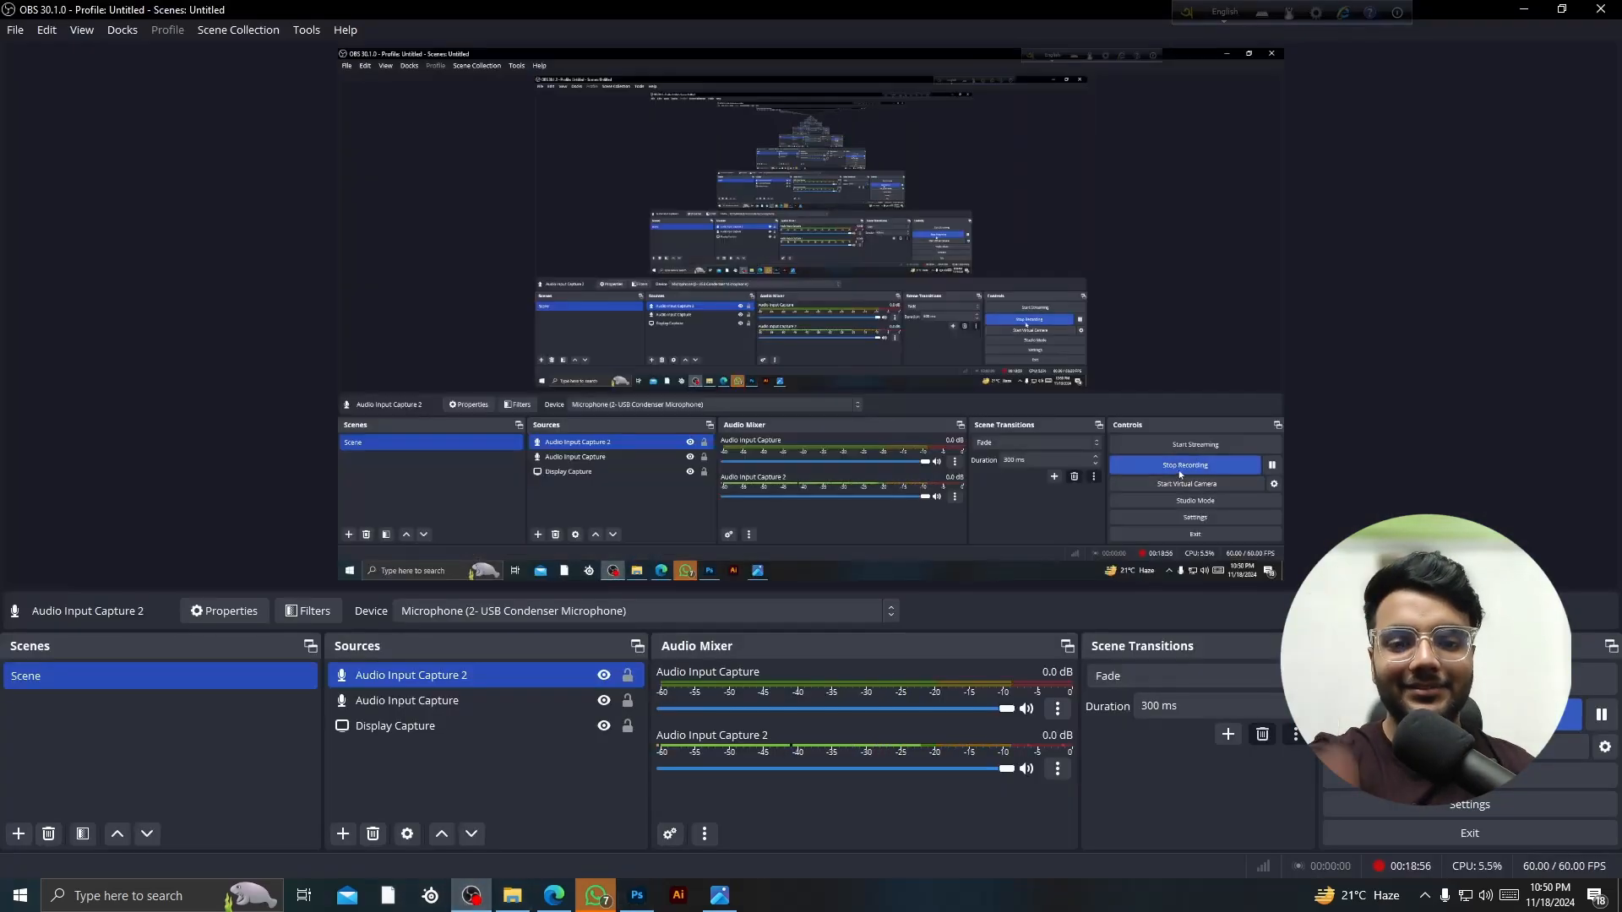